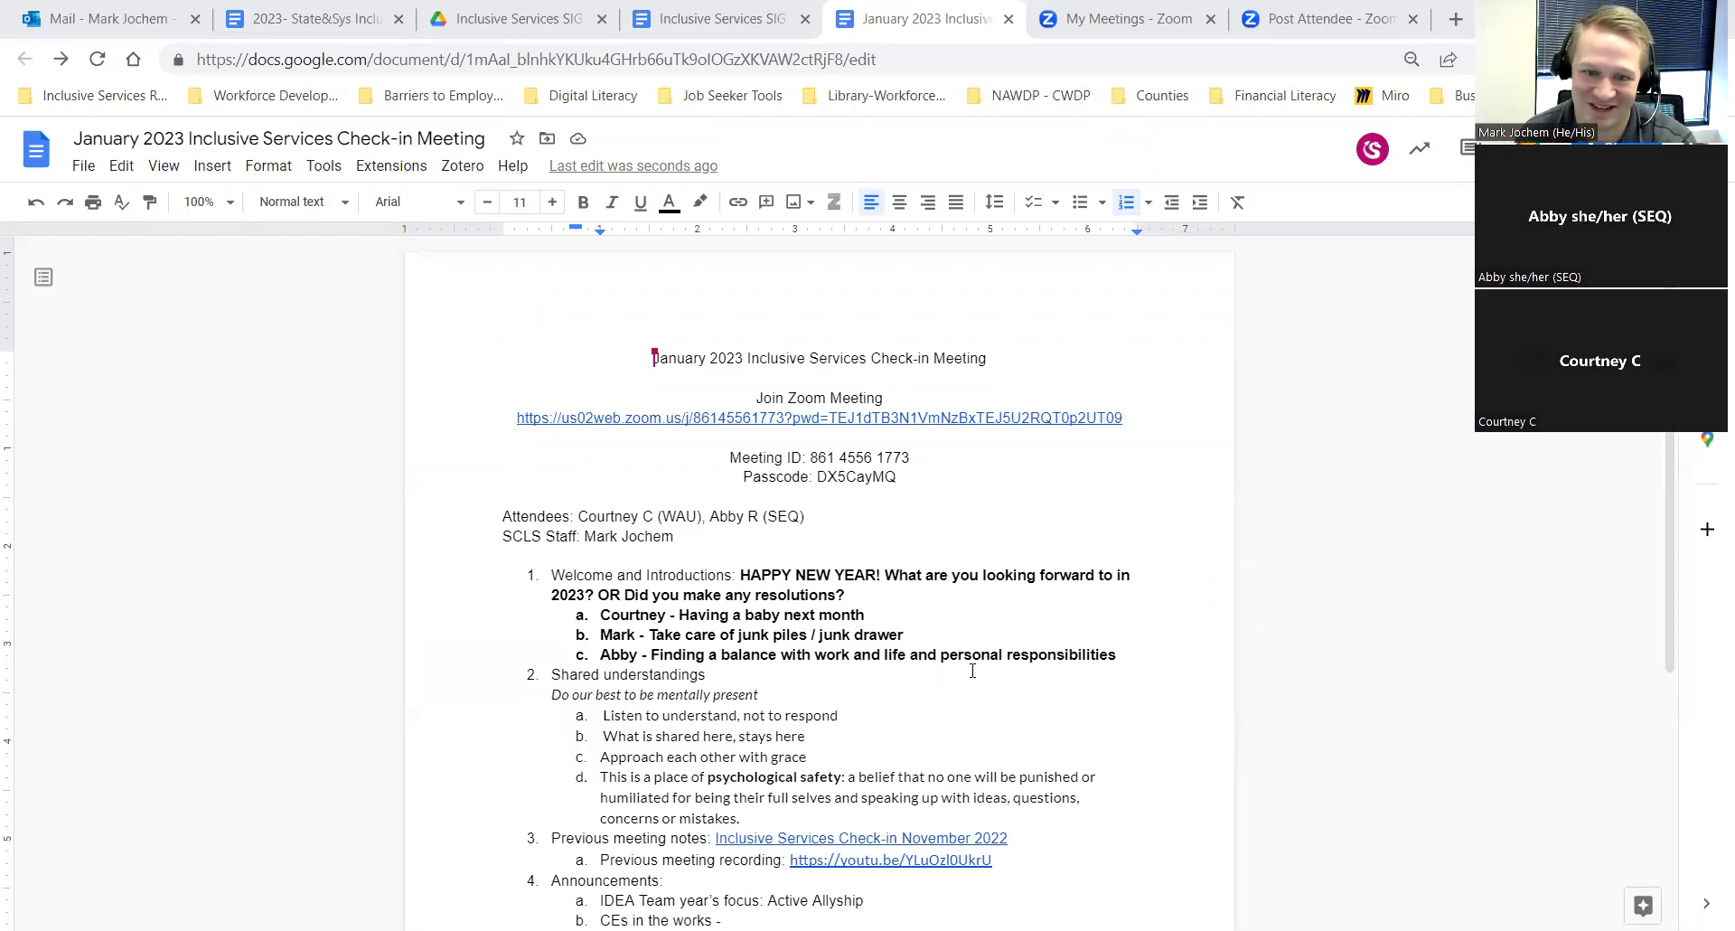
Step: Scroll down until section 6, Inclusive Services Round Robin, and the page end are visible
{"action": "scroll", "coordinate": [973, 670], "scroll_direction": "down", "scroll_amount": 2}
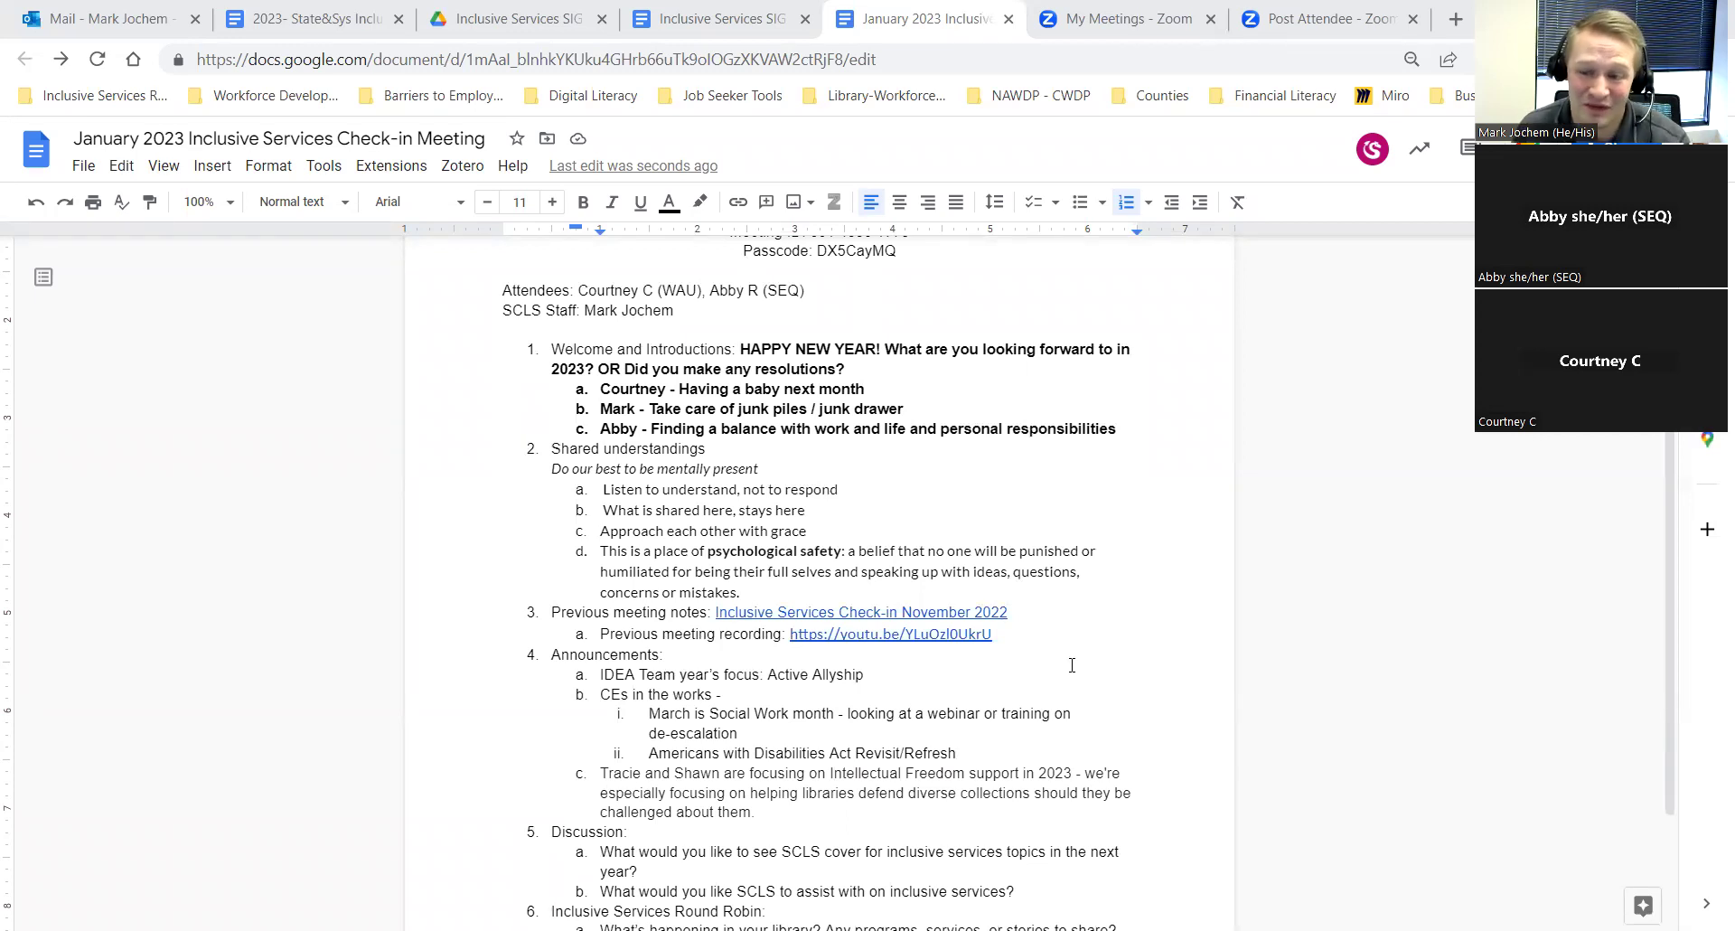
{"action": "scroll", "coordinate": [1071, 665], "scroll_direction": "down", "scroll_amount": 2}
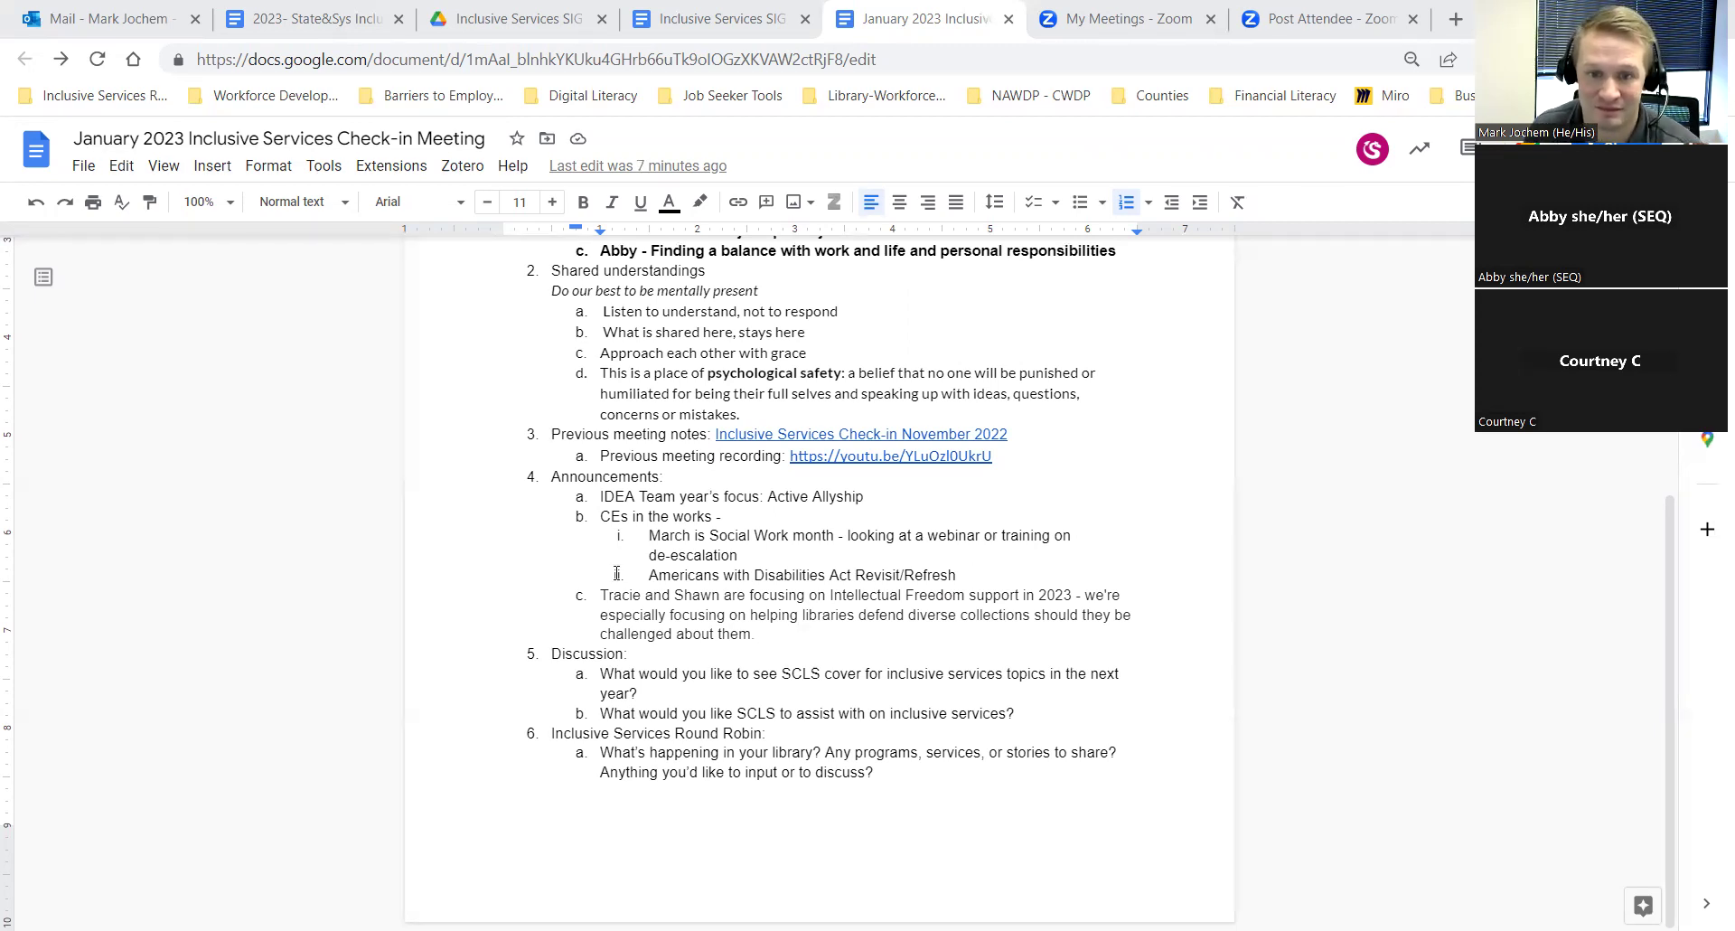
Step: Add an attendee's sub-bullet under announcement 4c asking about support for programs for diverse/marginalized groups
{"action": "left_click", "coordinate": [760, 637]}
{"action": "key", "text": "Return"}
{"action": "key", "text": "Tab"}
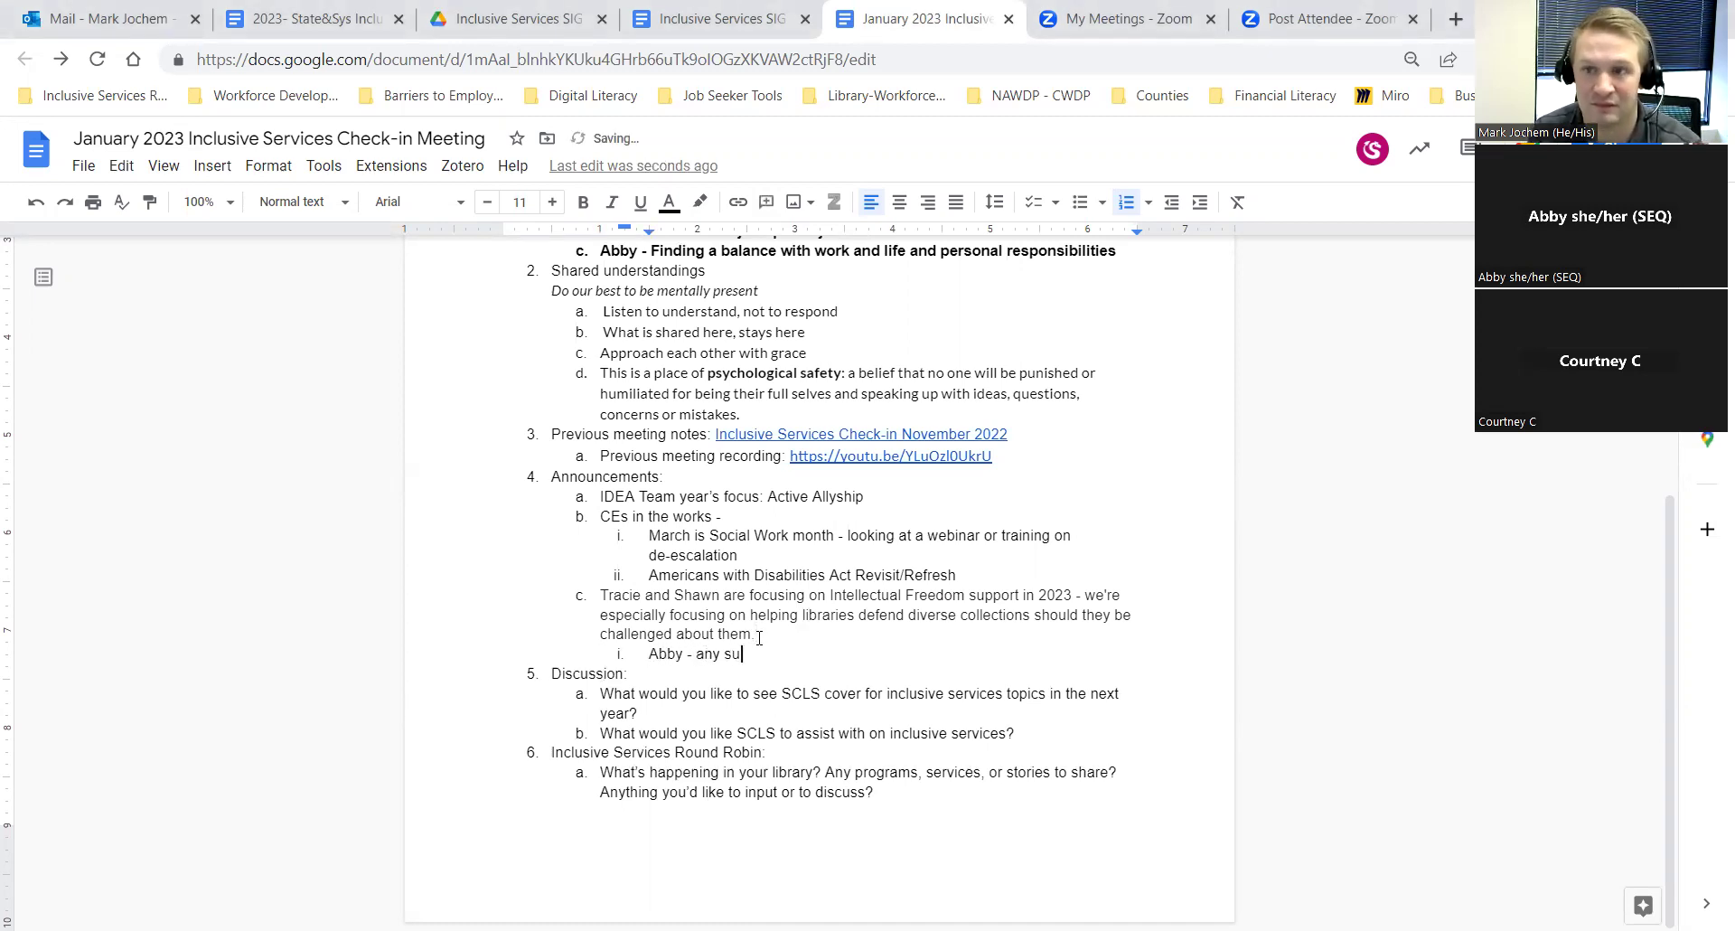
{"action": "type", "text": "pport for "}
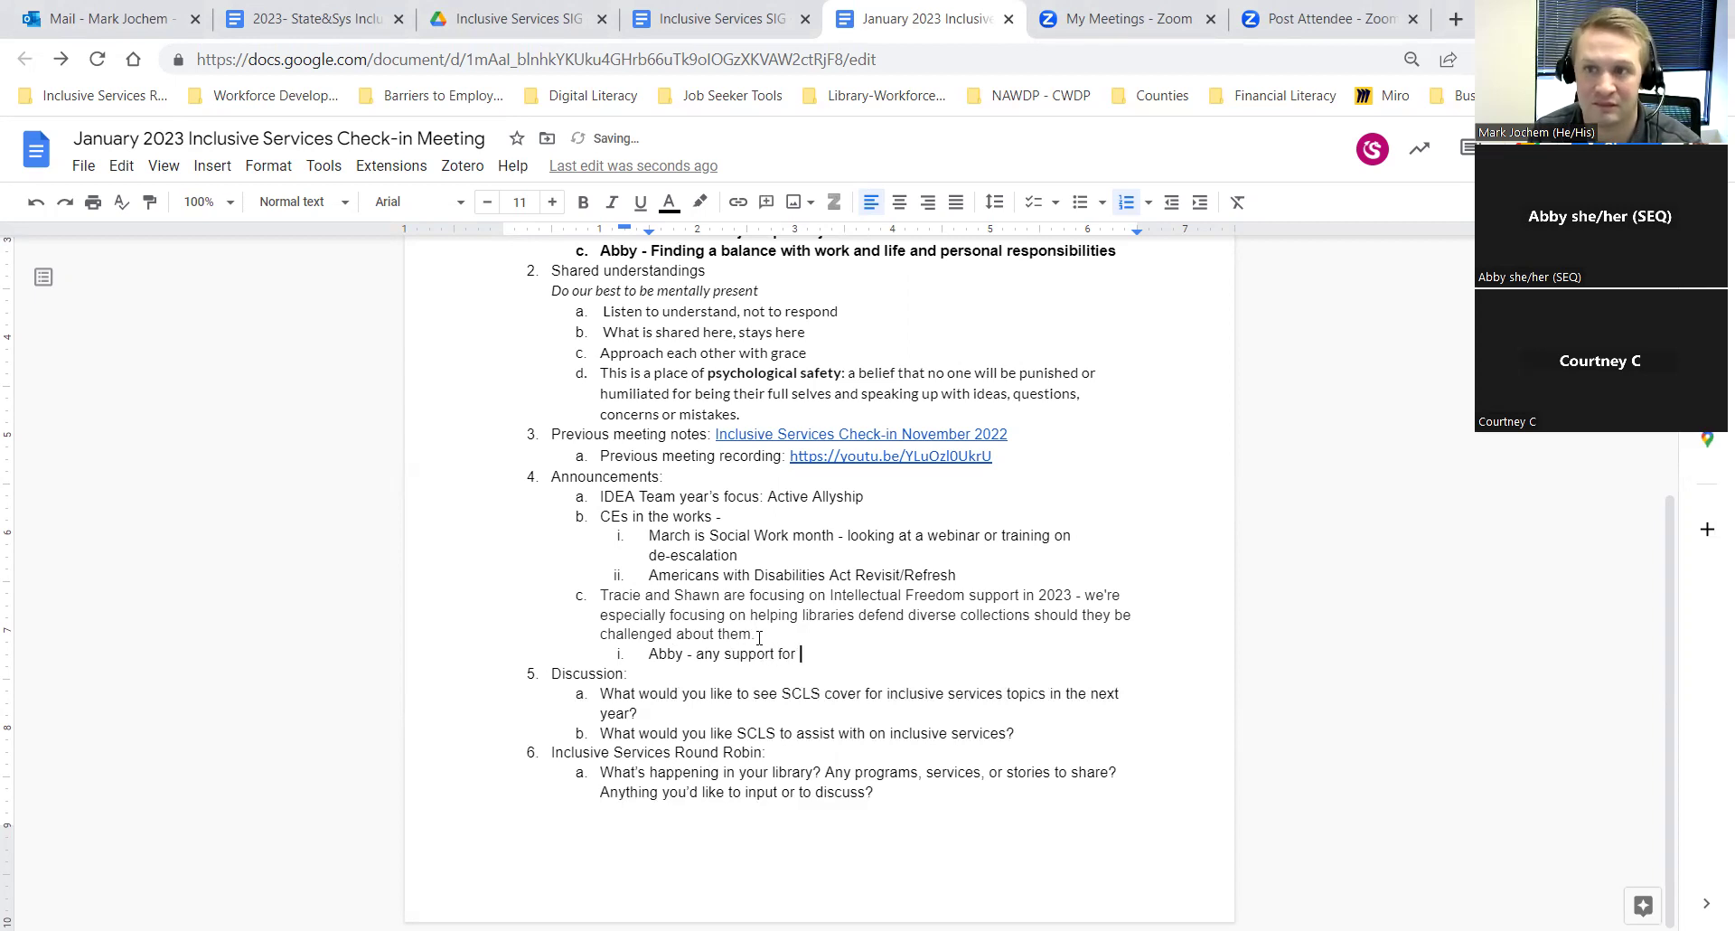
{"action": "type", "text": "diverse "}
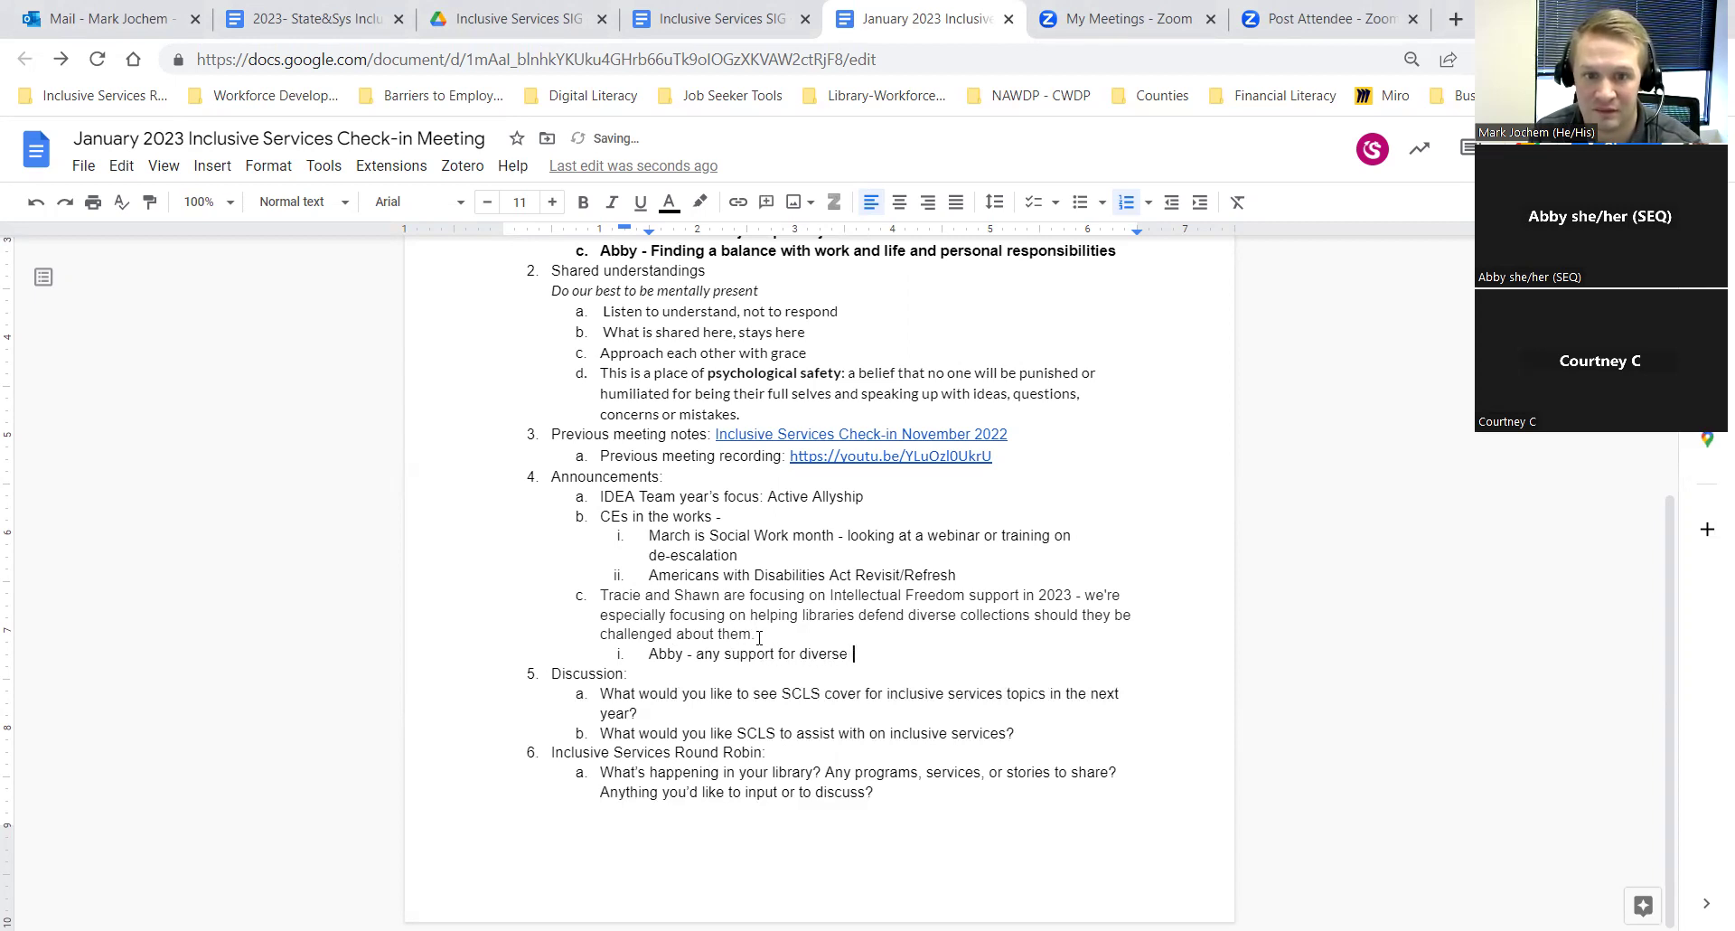
{"action": "type", "text": "programs and "}
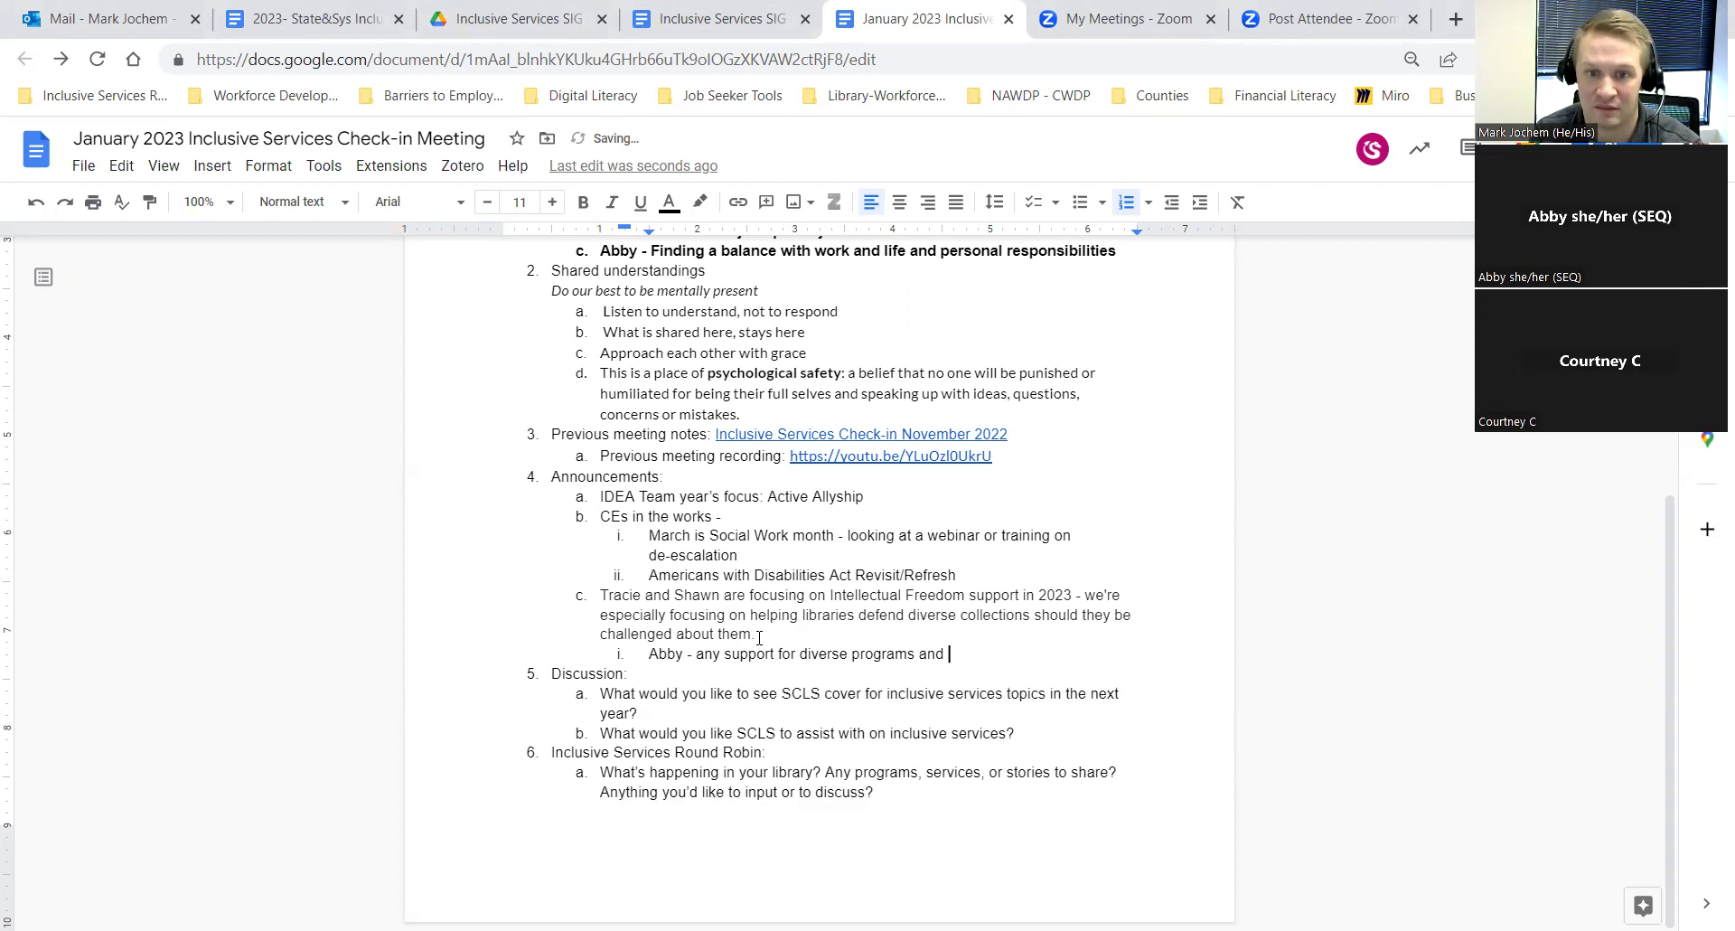
{"action": "type", "text": "pro"}
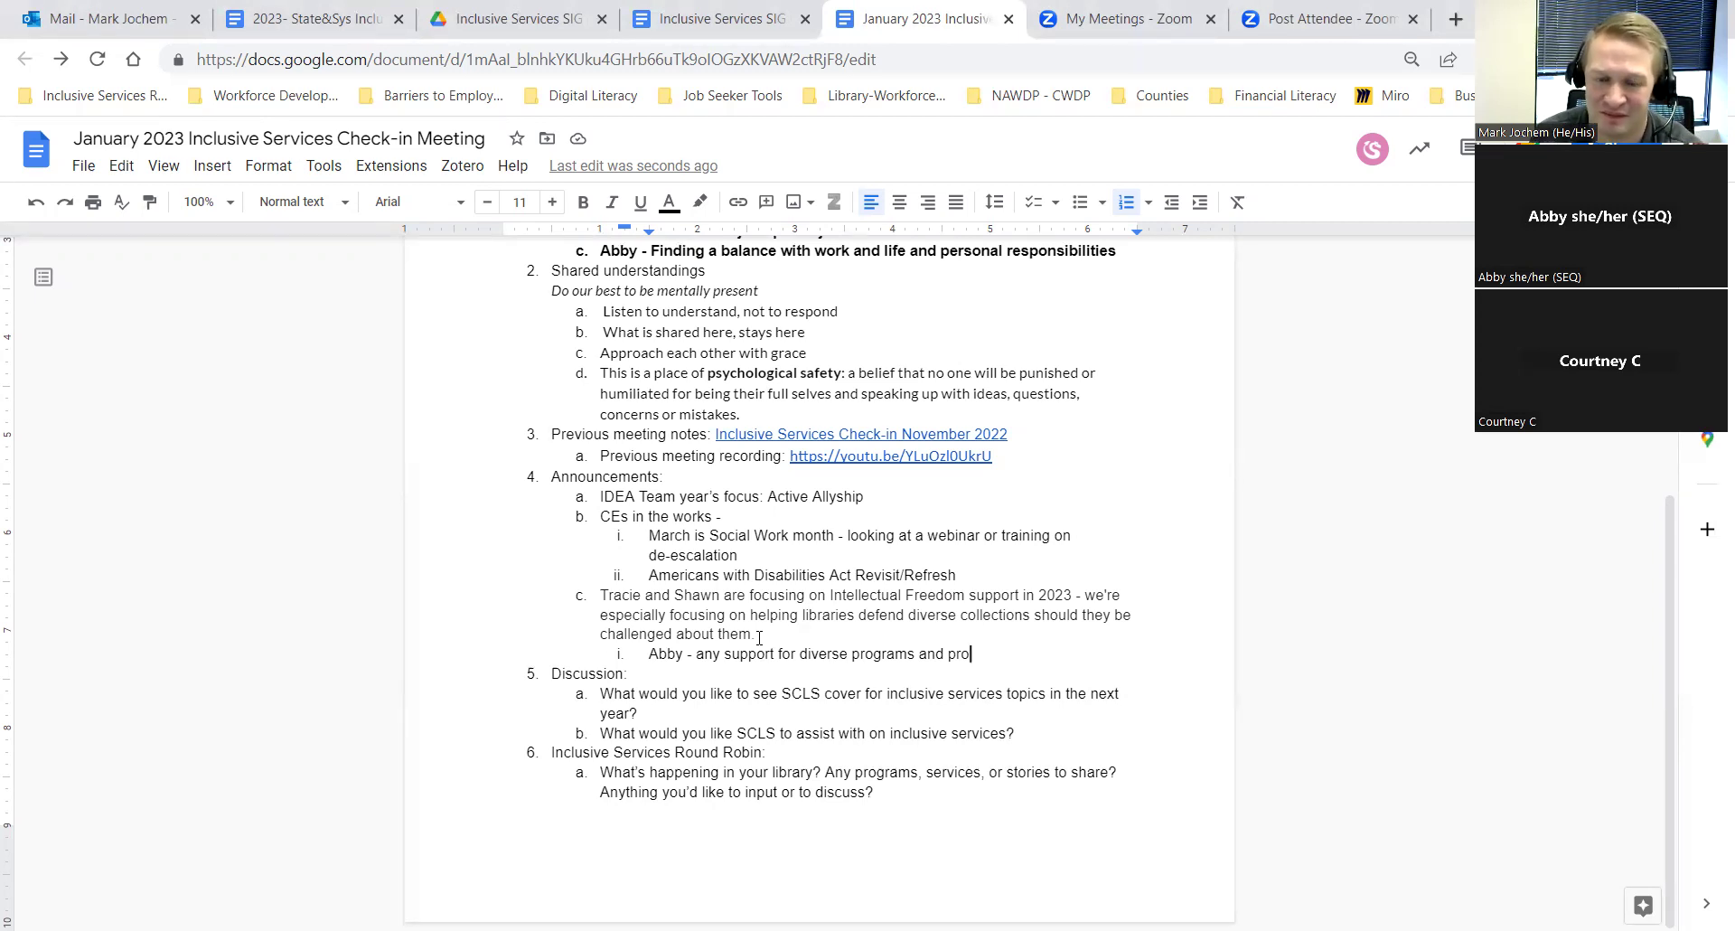
{"action": "type", "text": "j"}
{"action": "key", "text": "BackSpace"}
{"action": "key", "text": "BackSpace"}
{"action": "key", "text": "BackSpace"}
{"action": "key", "text": "BackSpace"}
{"action": "type", "text": "programs for d"}
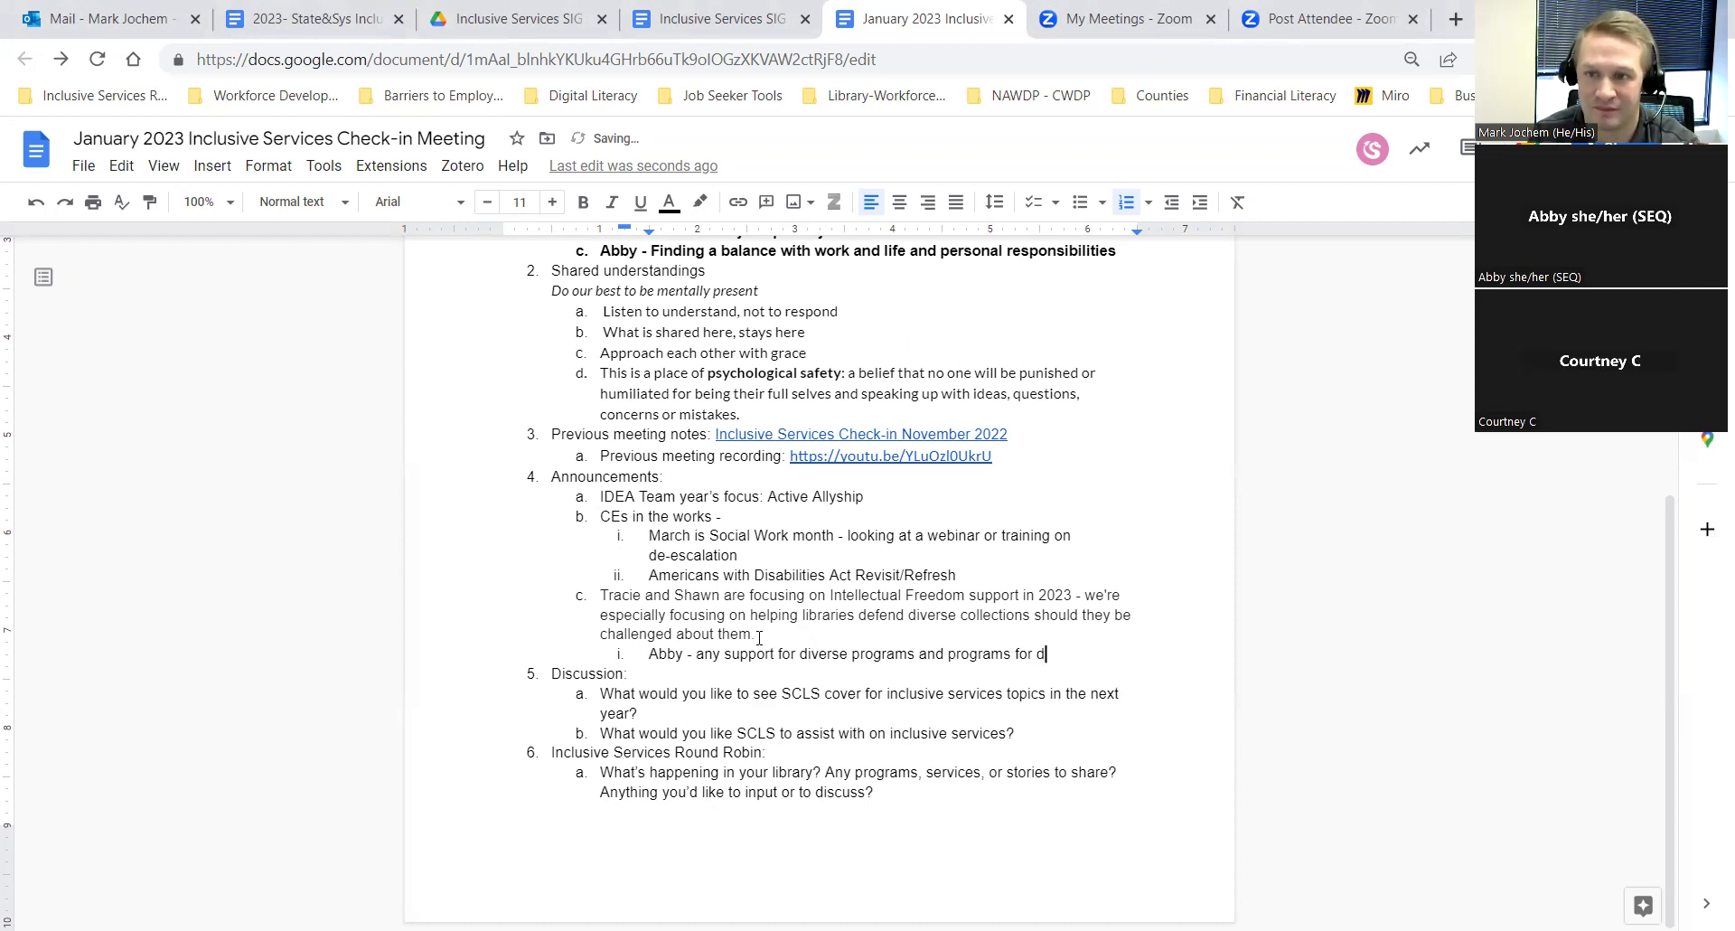
{"action": "type", "text": "vers"}
{"action": "key", "text": "BackSpace"}
{"action": "key", "text": "BackSpace"}
{"action": "key", "text": "BackSpace"}
{"action": "key", "text": "BackSpace"}
{"action": "type", "text": "iverse"}
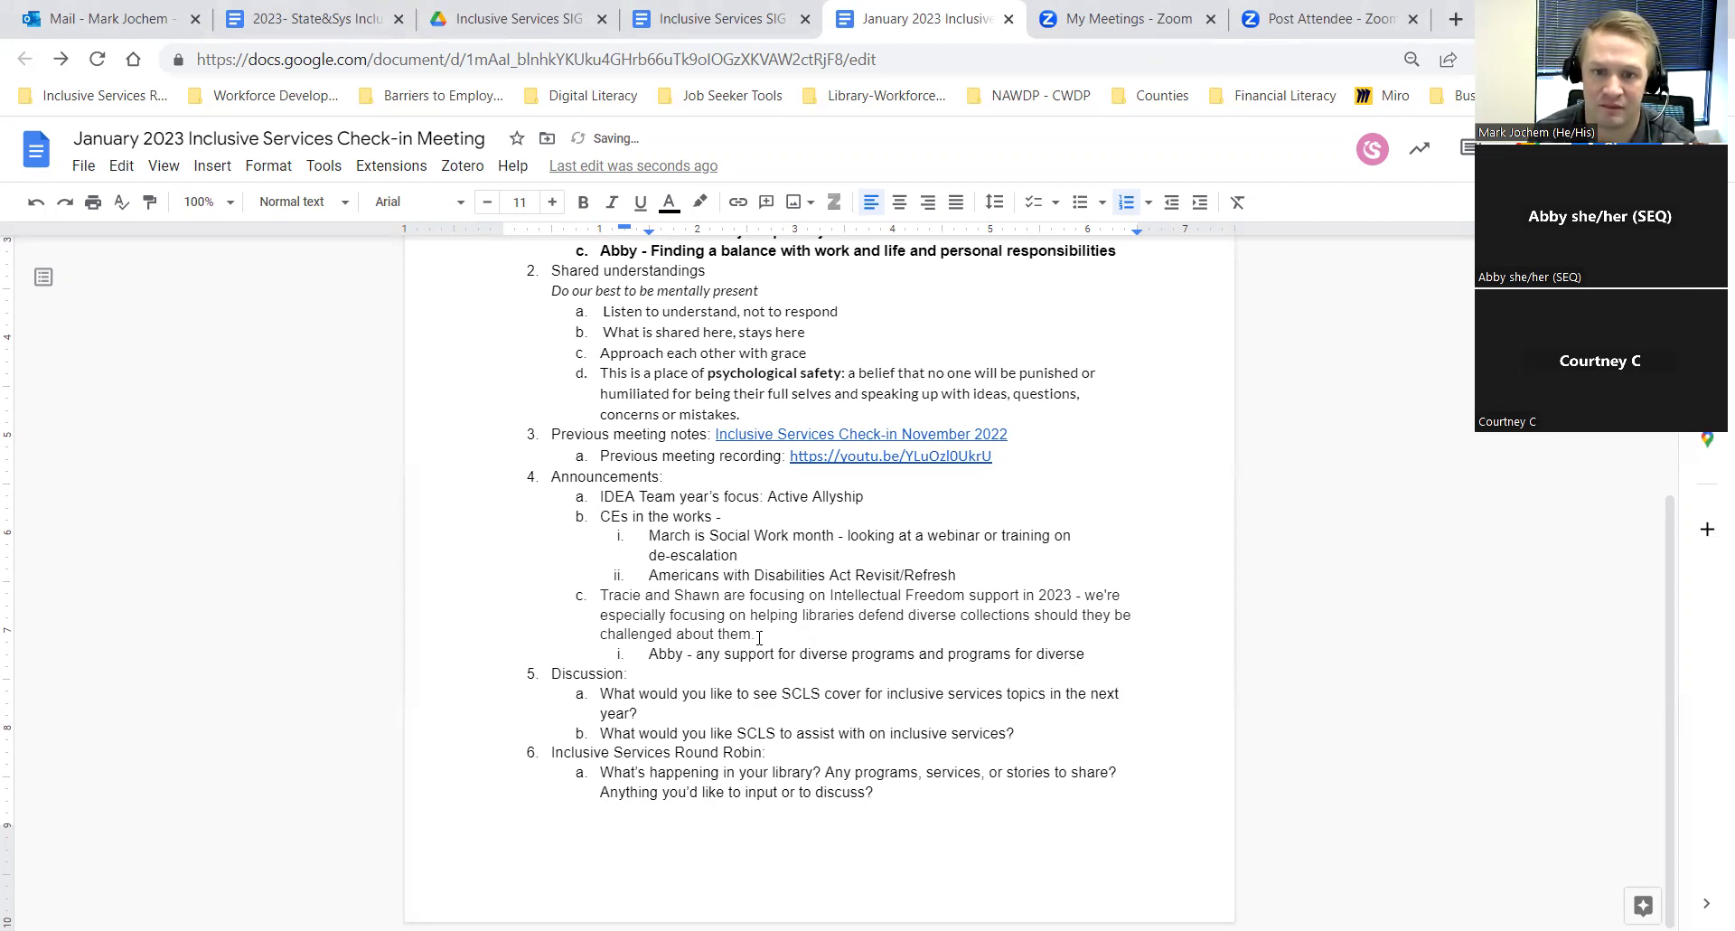
{"action": "key", "text": "BackSpace"}
{"action": "key", "text": "BackSpace"}
{"action": "type", "text": "e/mar"}
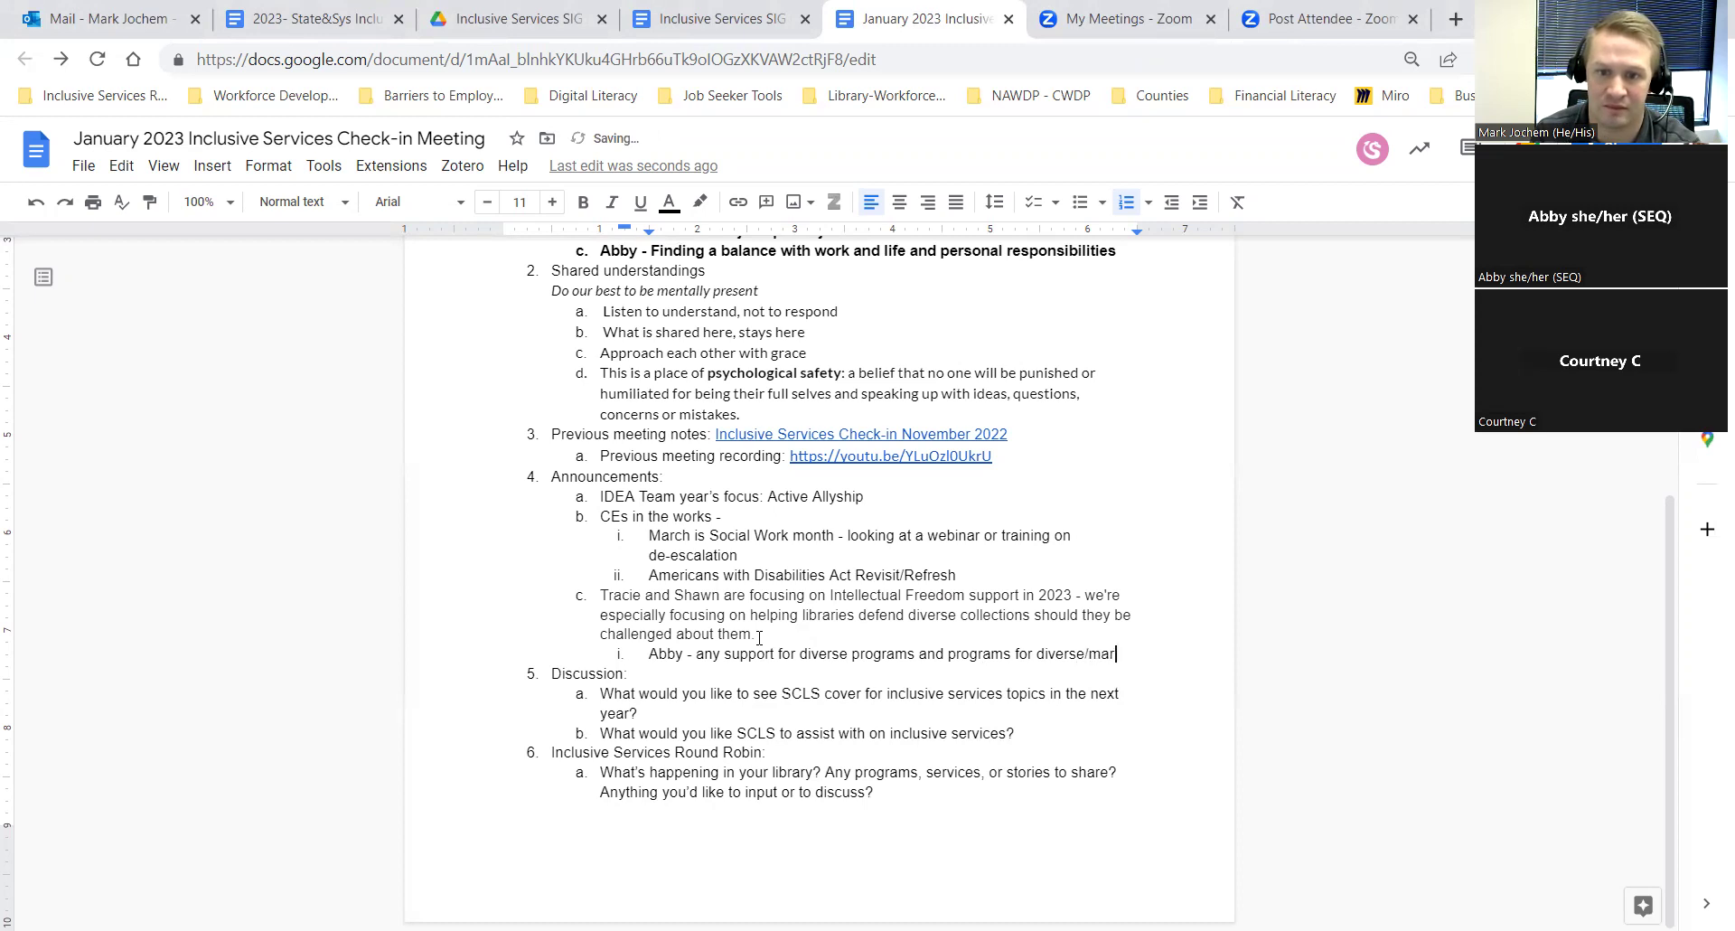
{"action": "type", "text": "ginalized "}
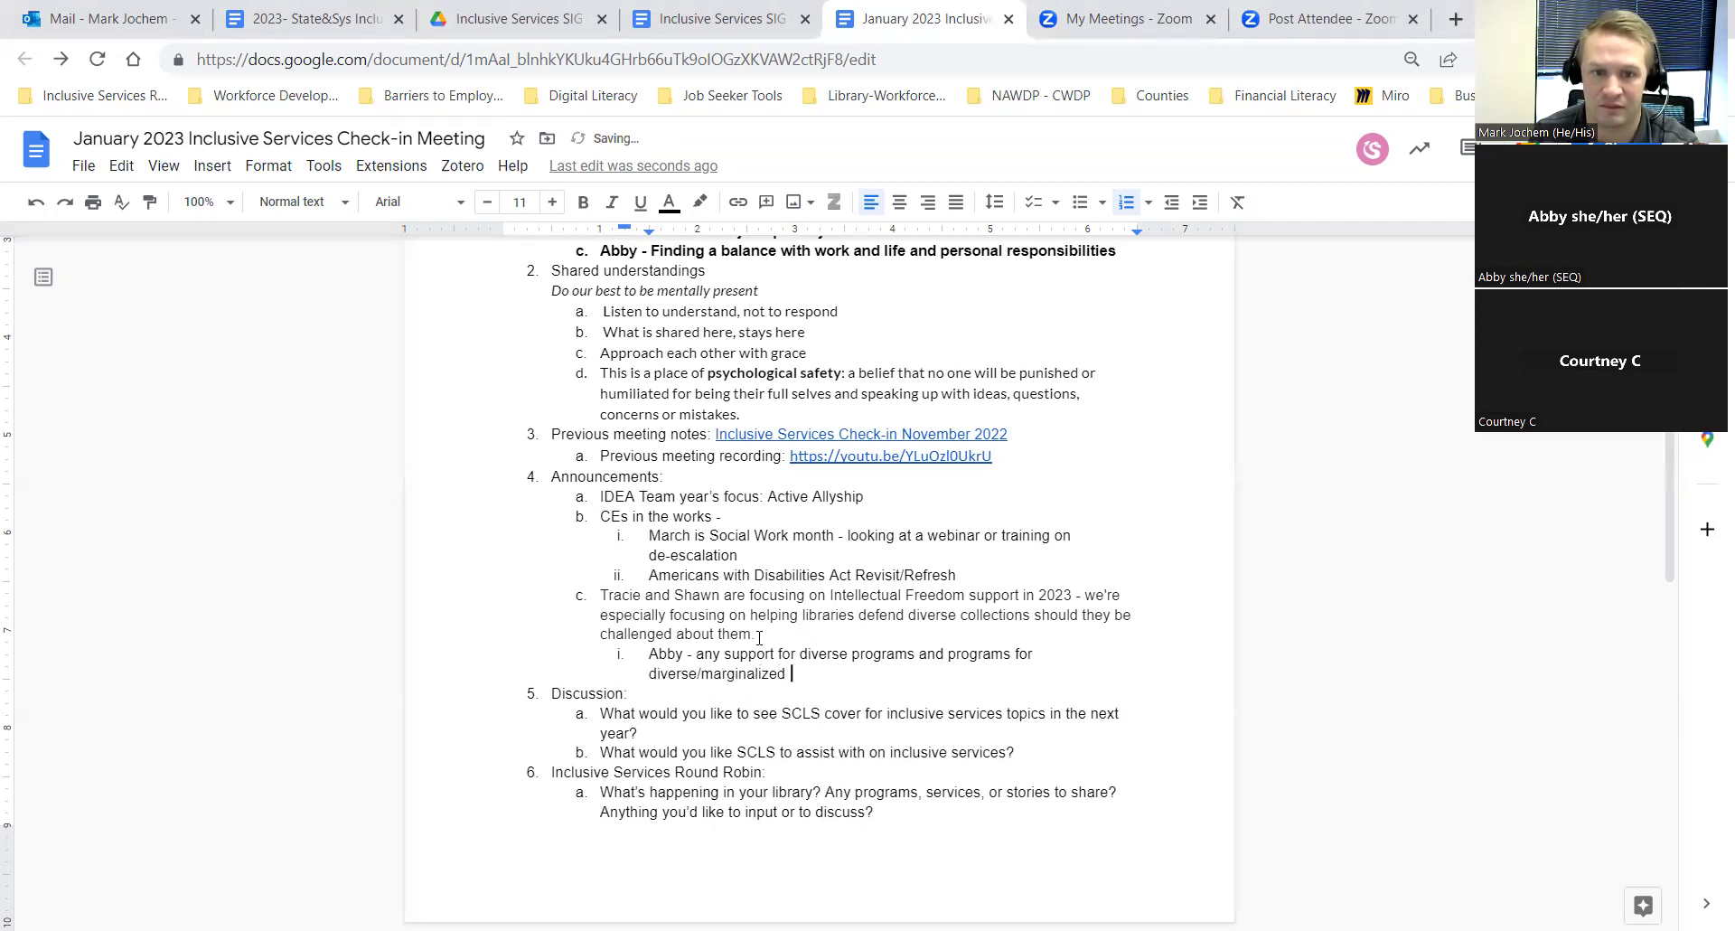
{"action": "type", "text": "grou"}
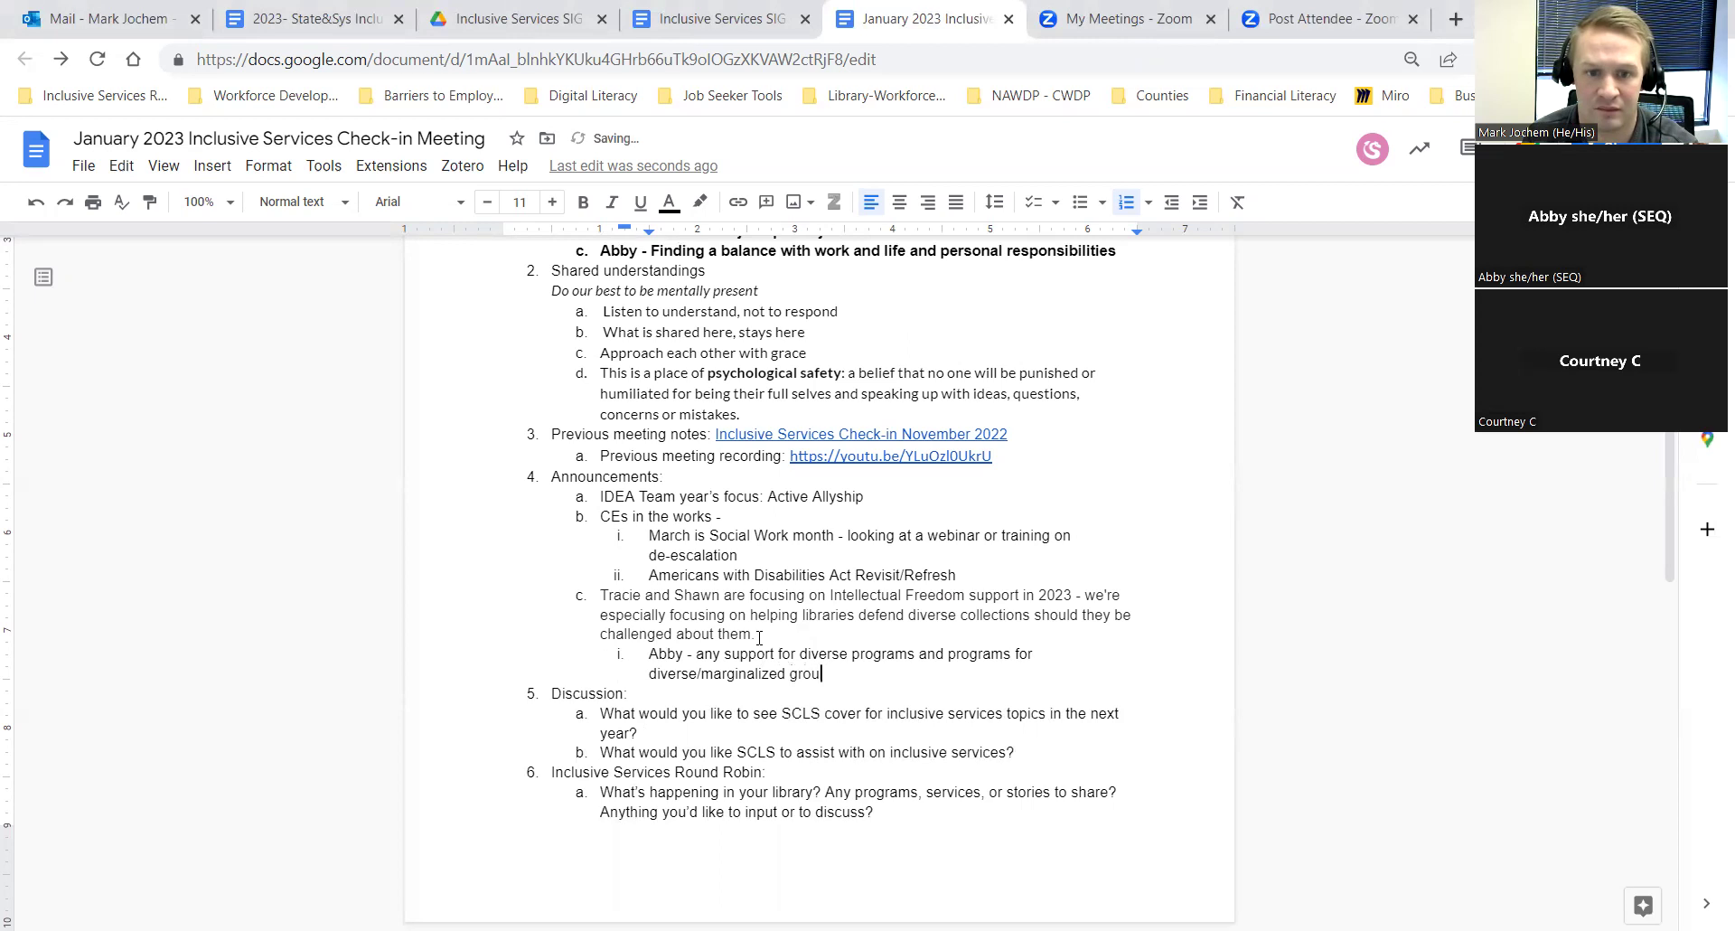
{"action": "type", "text": "ps?"}
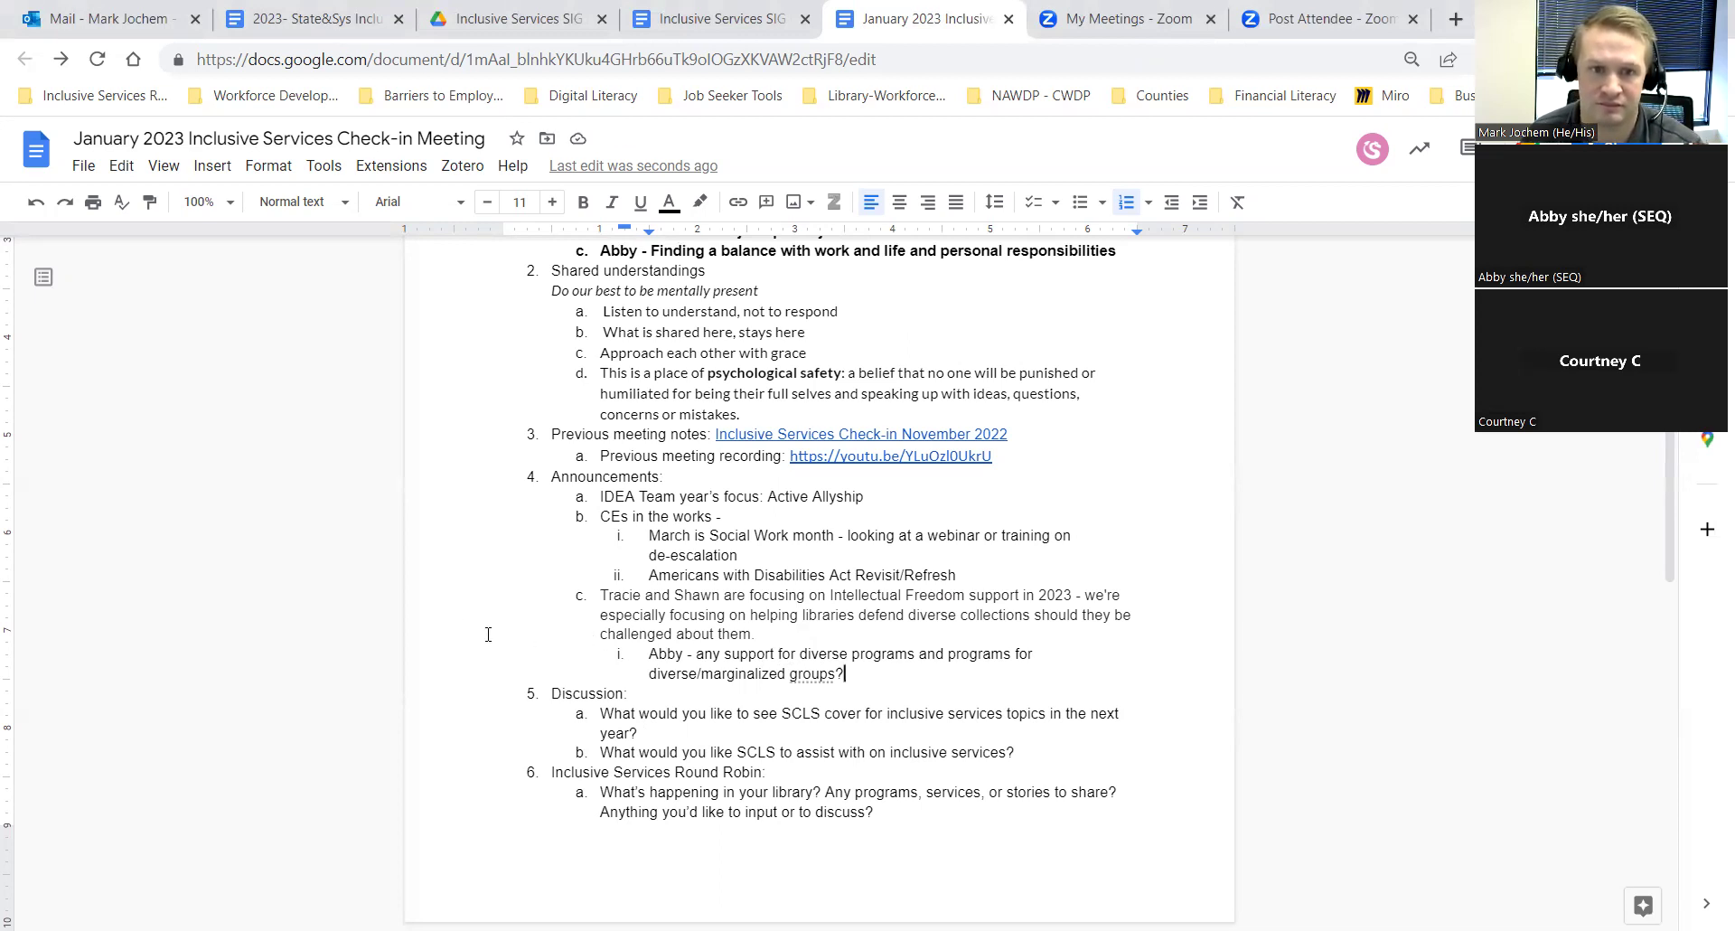
Step: Add a nested question on pushback from the Dane Co. Ripple Project, with the answer 'WAU - No' below it
{"action": "scroll", "coordinate": [476, 615], "scroll_direction": "down", "scroll_amount": 2}
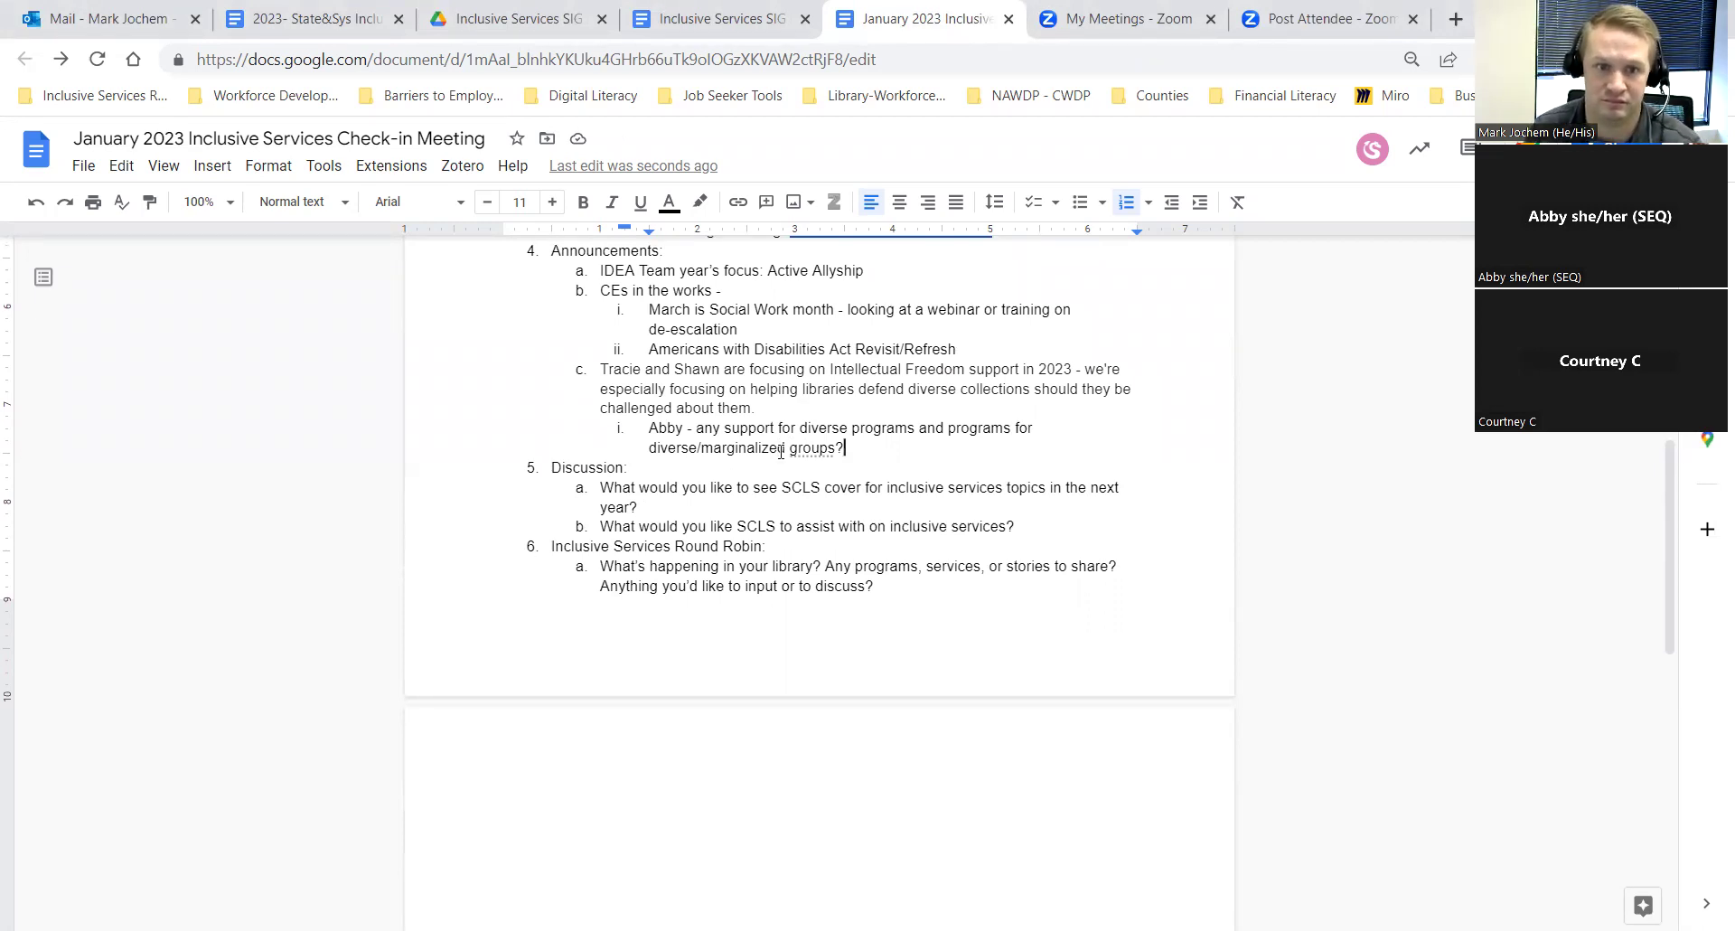
{"action": "key", "text": "Return"}
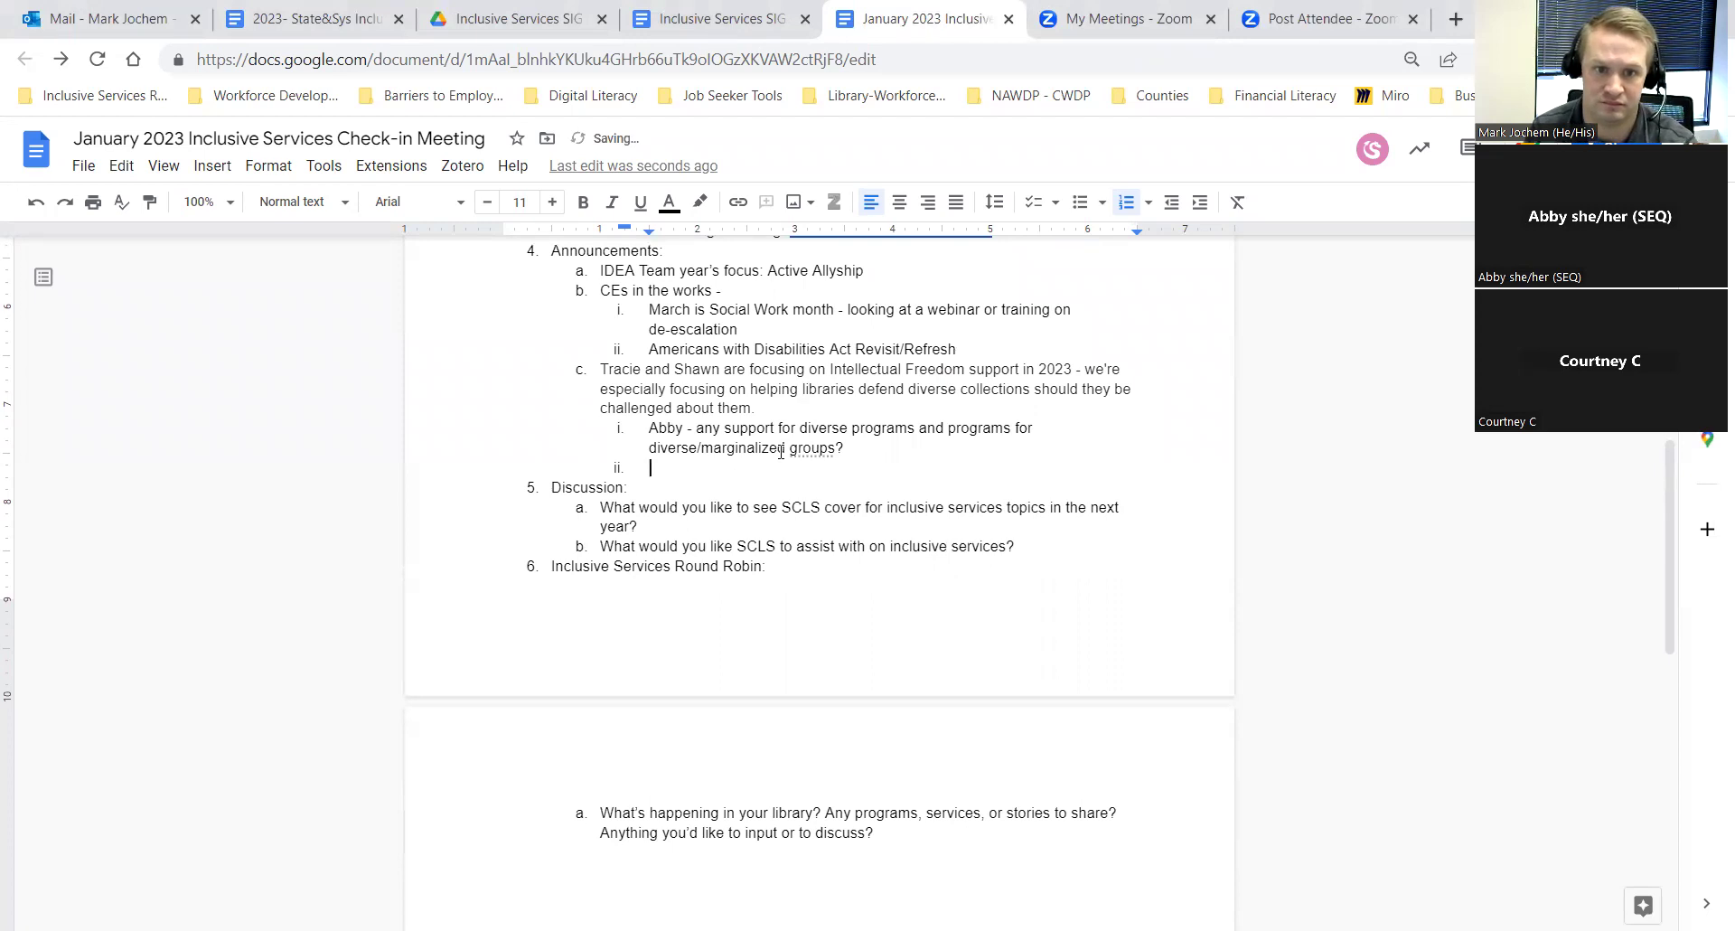
{"action": "key", "text": "Tab"}
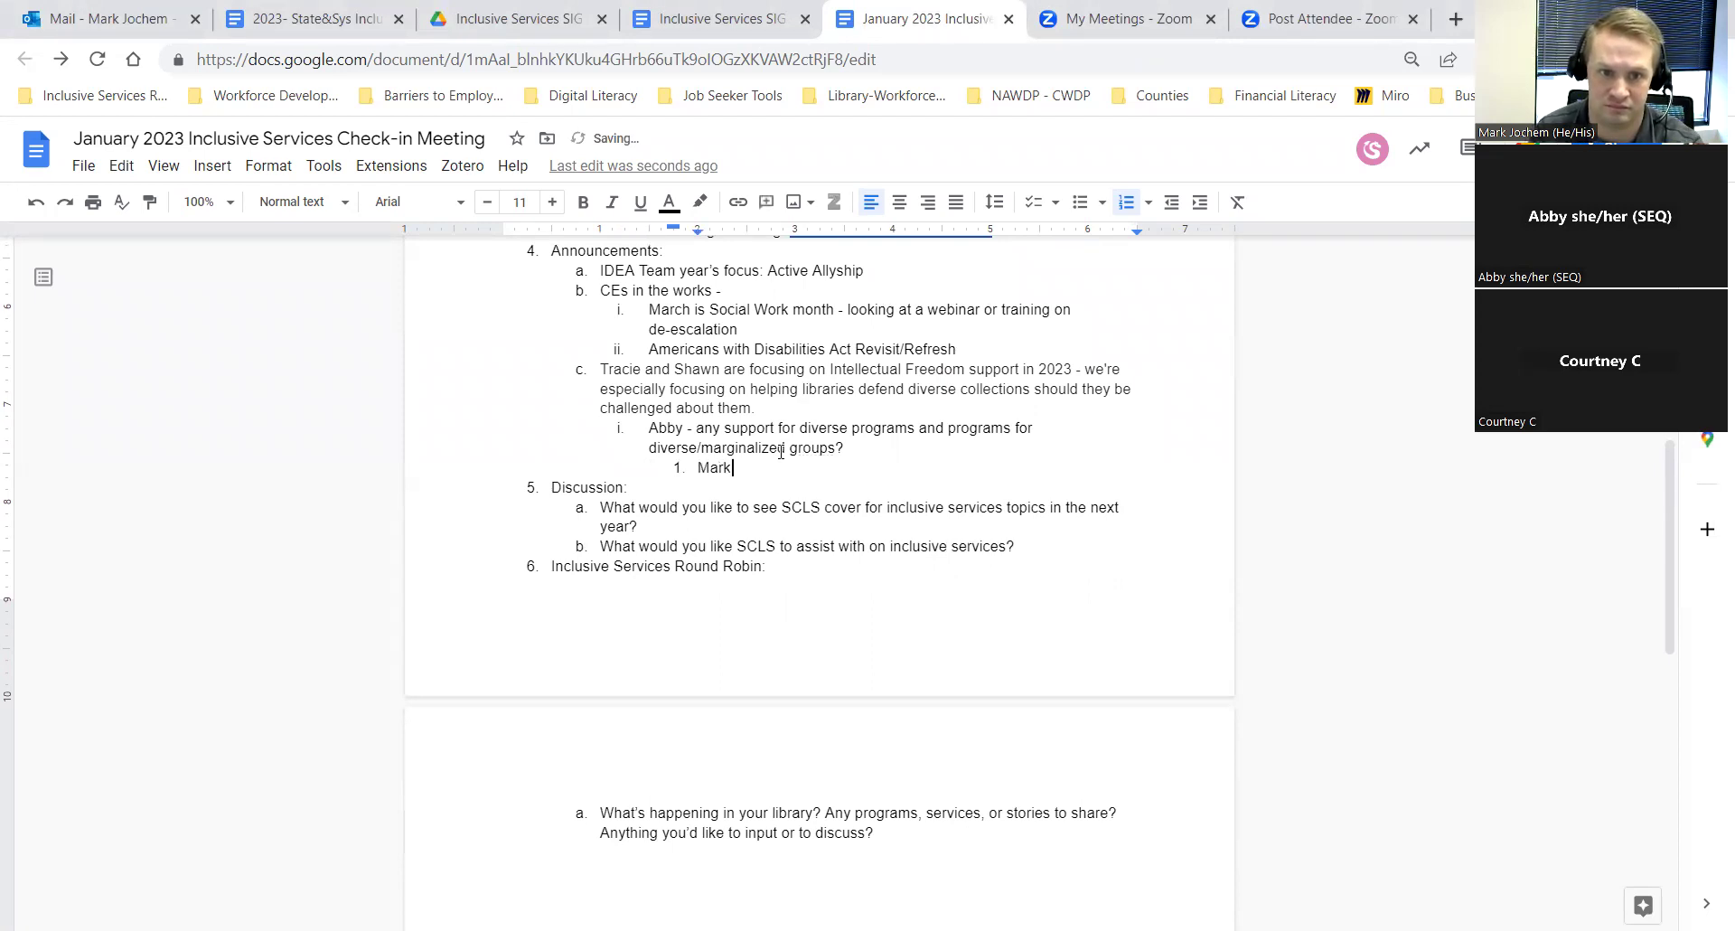
{"action": "type", "text": " - aske"}
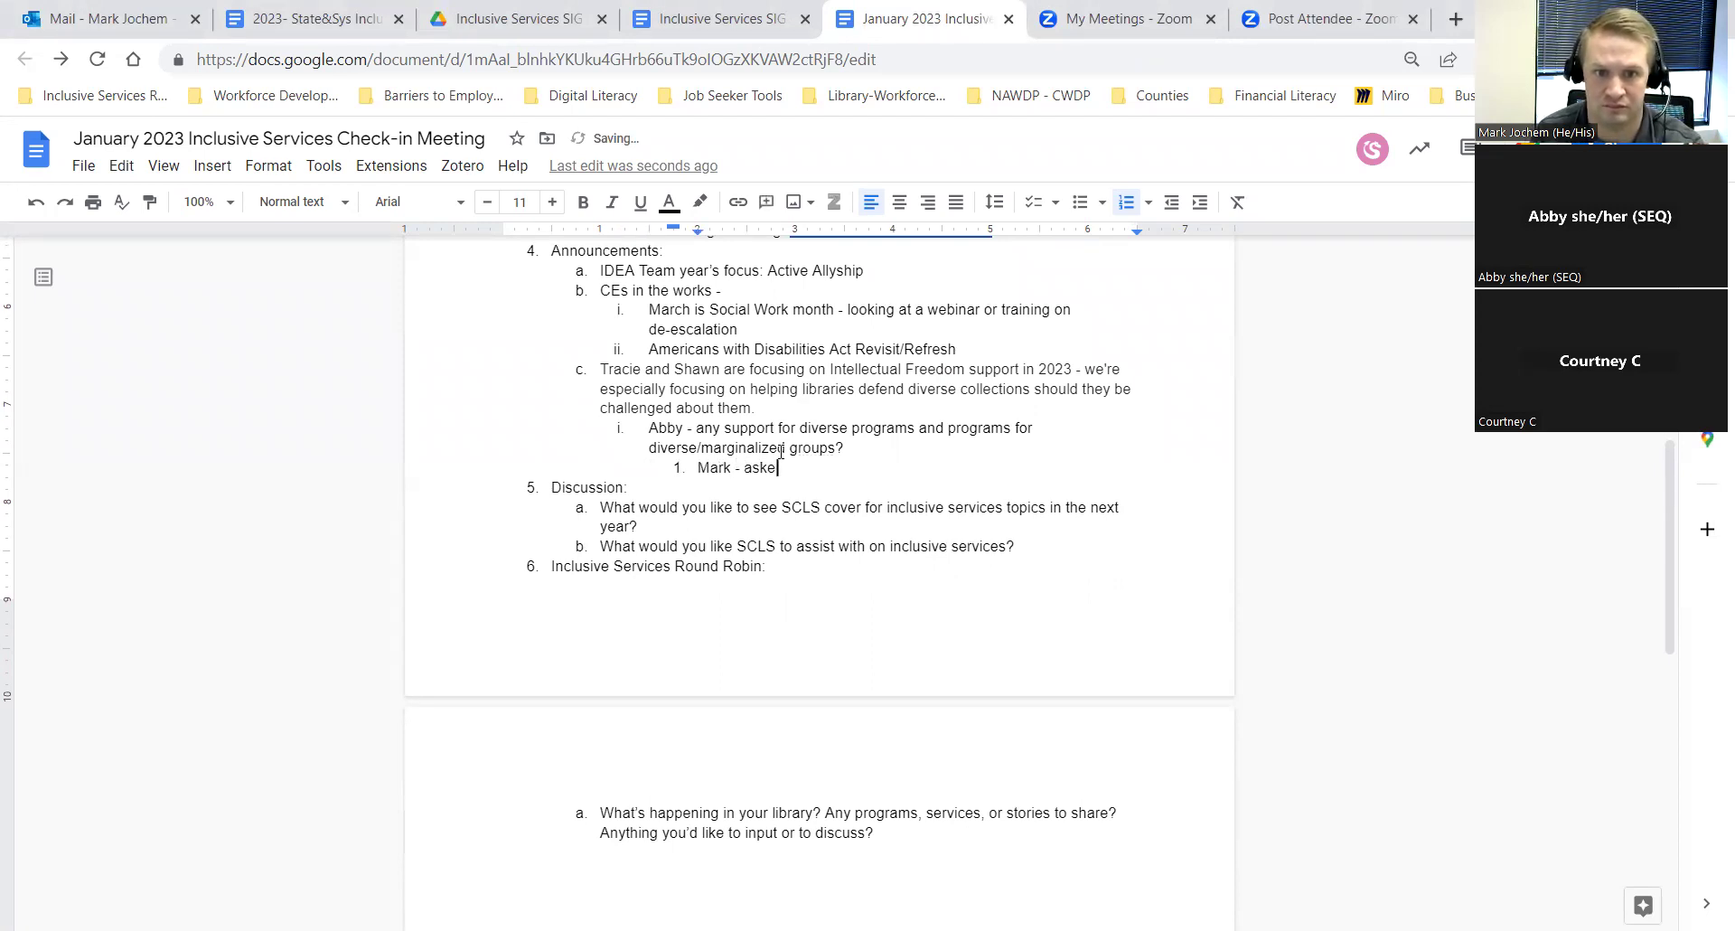
{"action": "type", "text": "d about "}
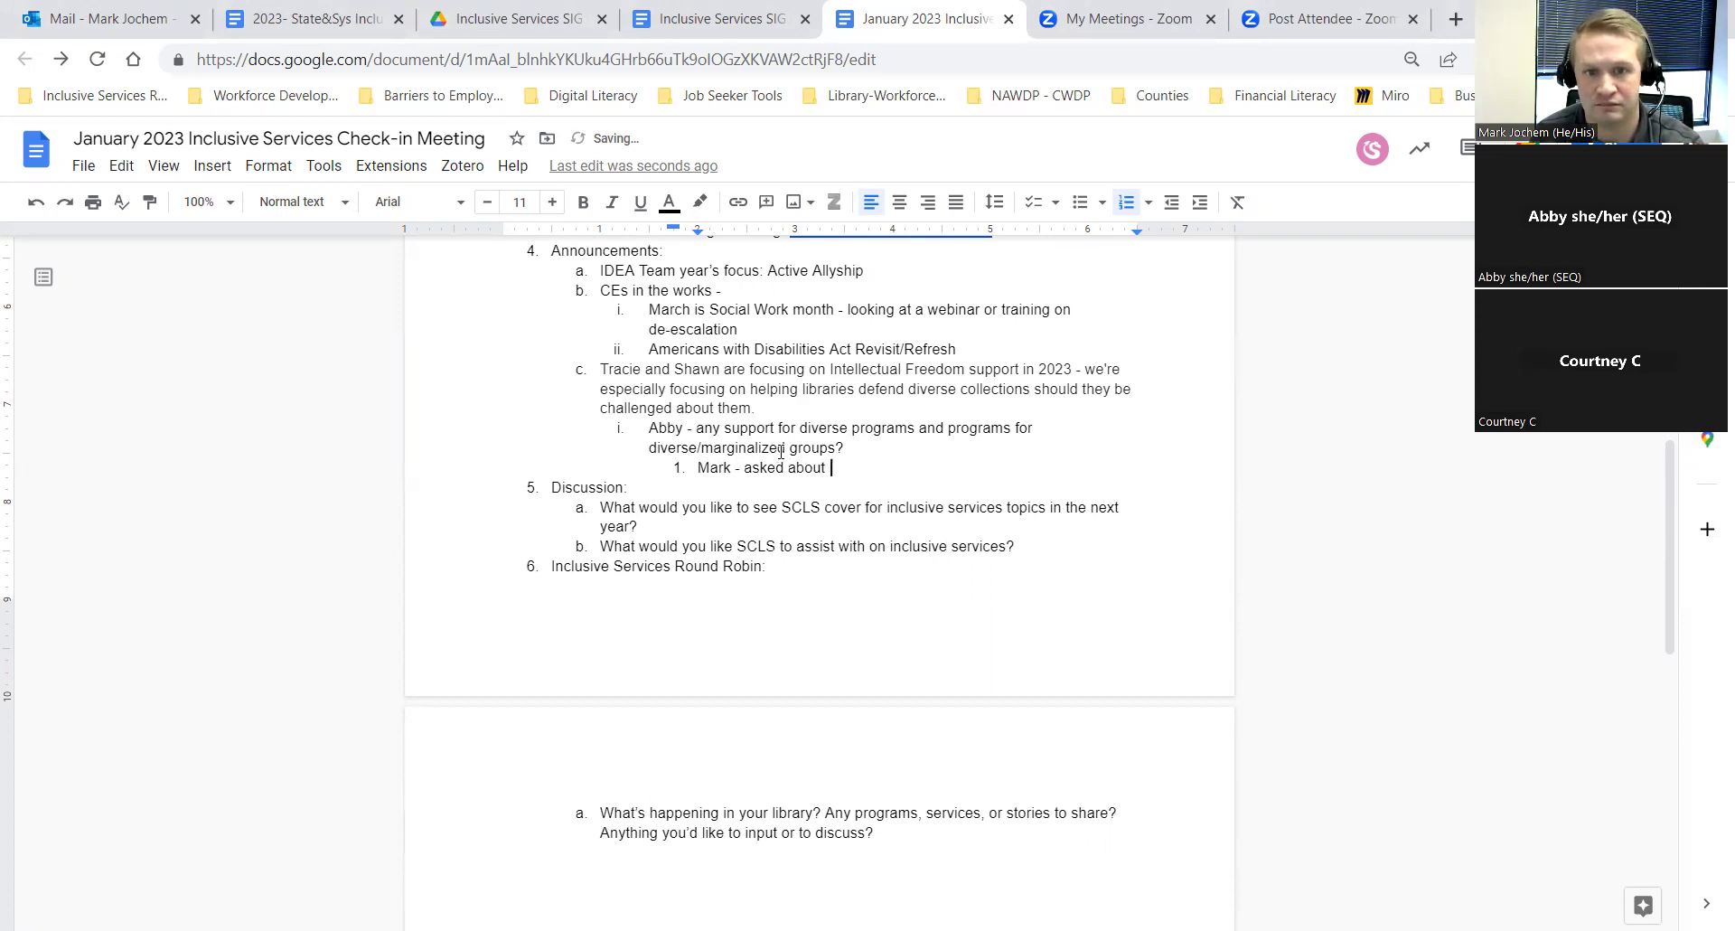
{"action": "type", "text": "pushback"}
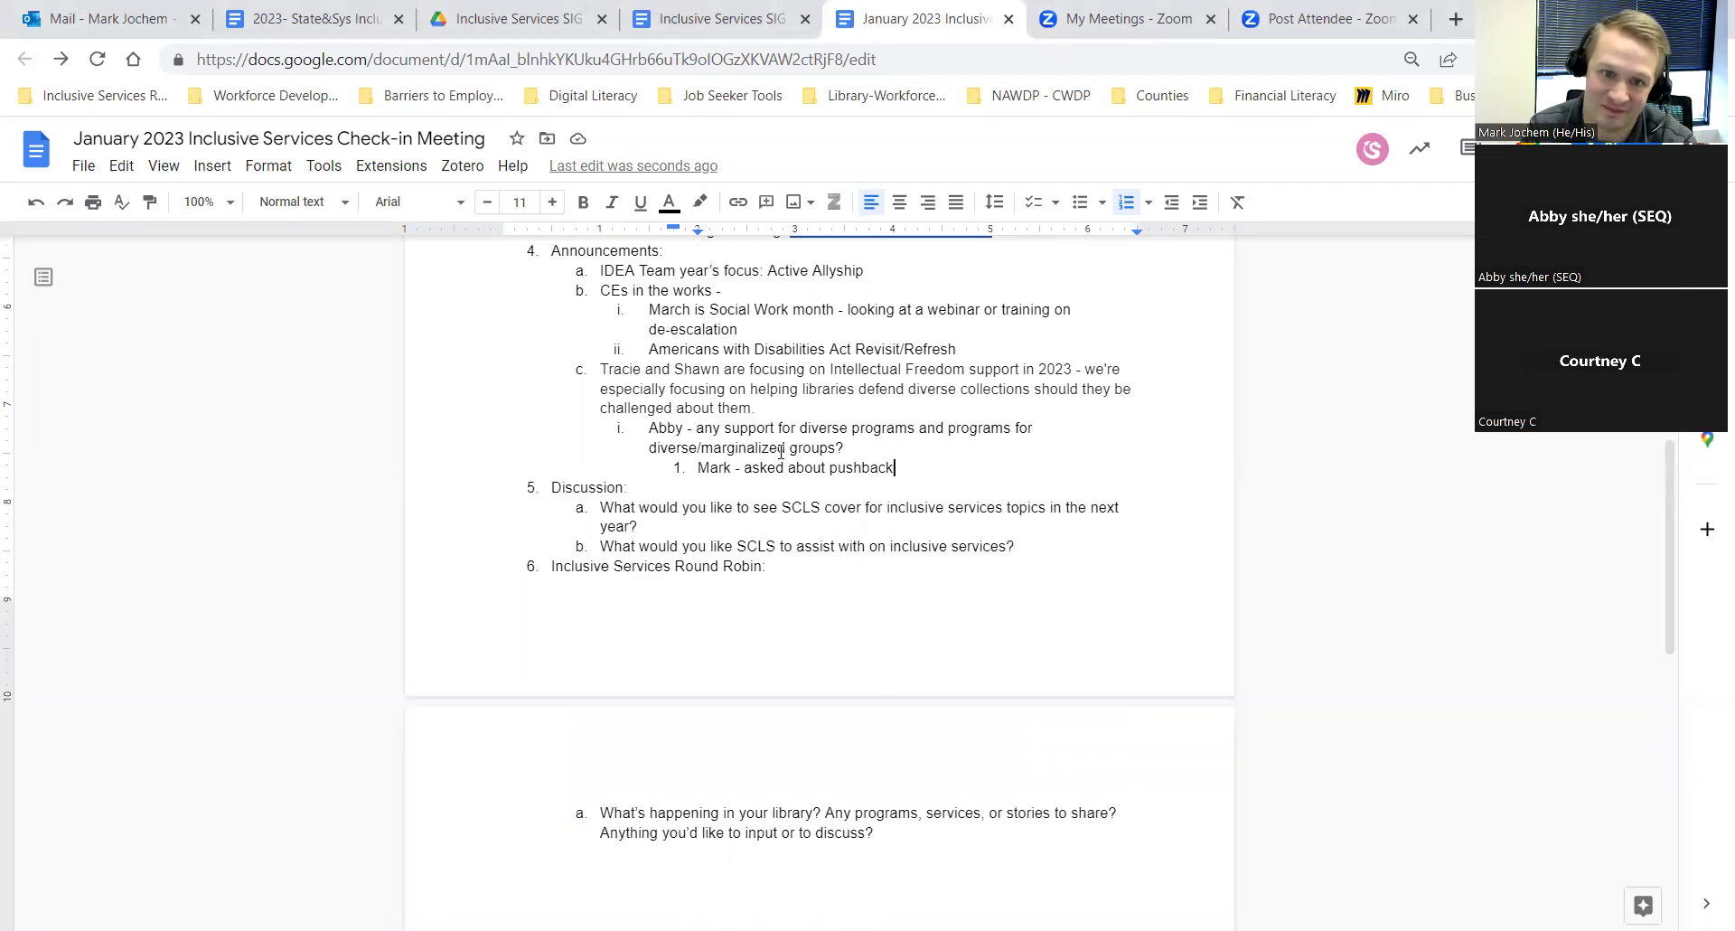
{"action": "type", "text": "received"}
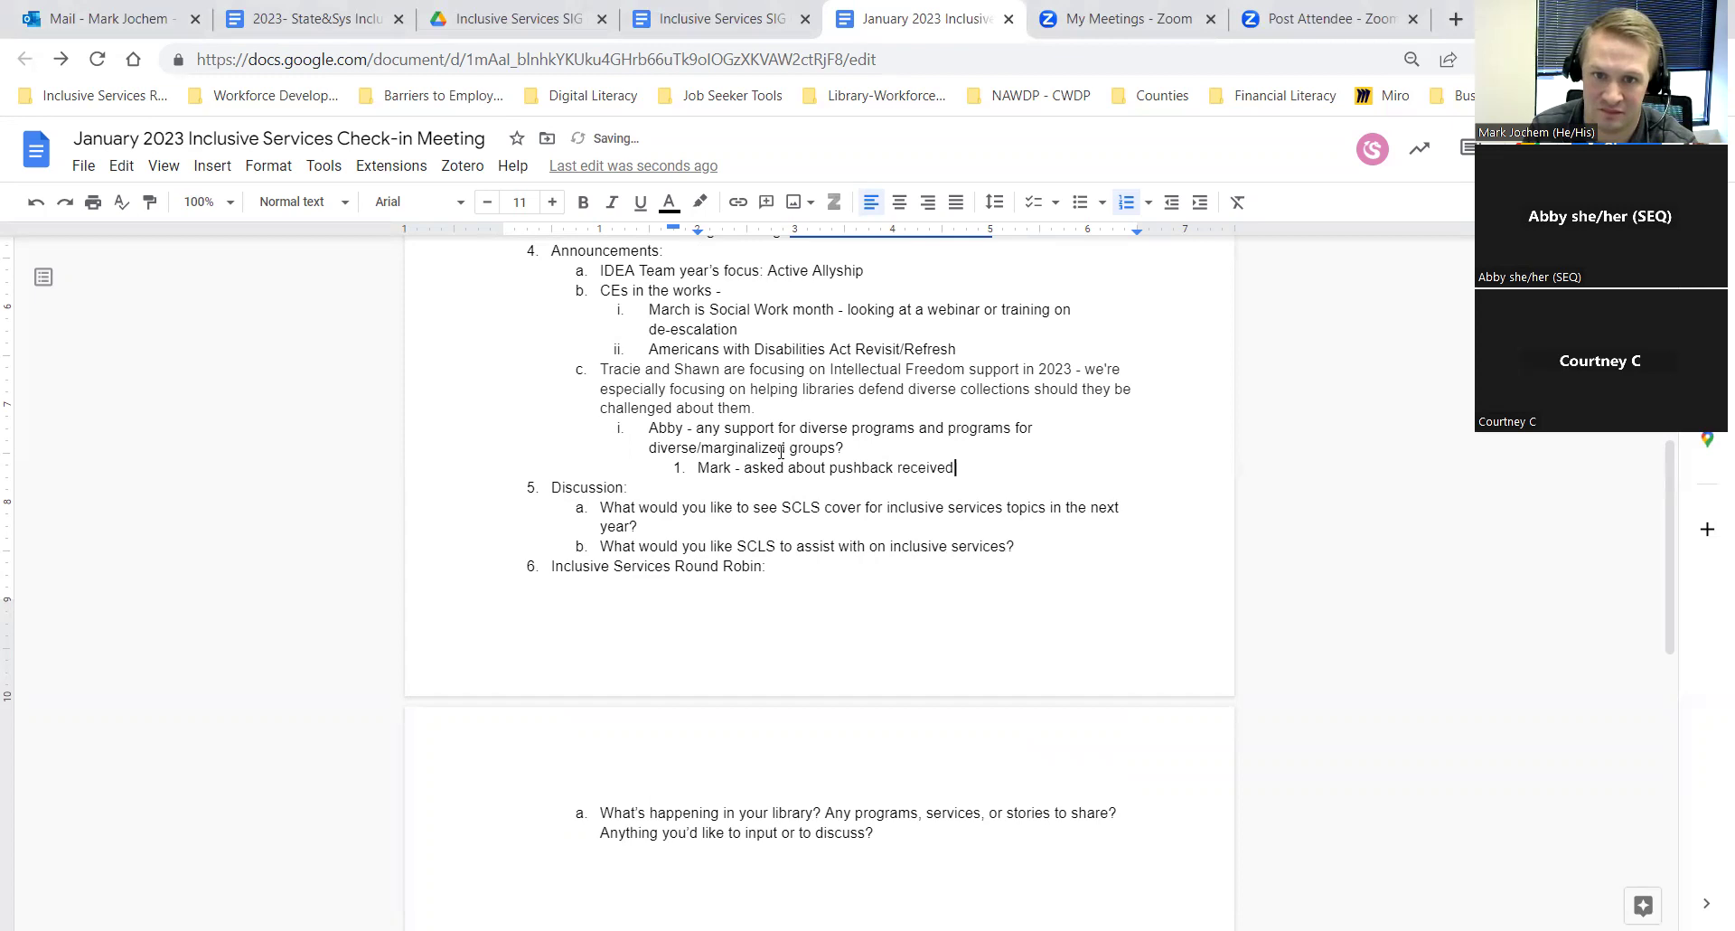
{"action": "type", "text": " associated "}
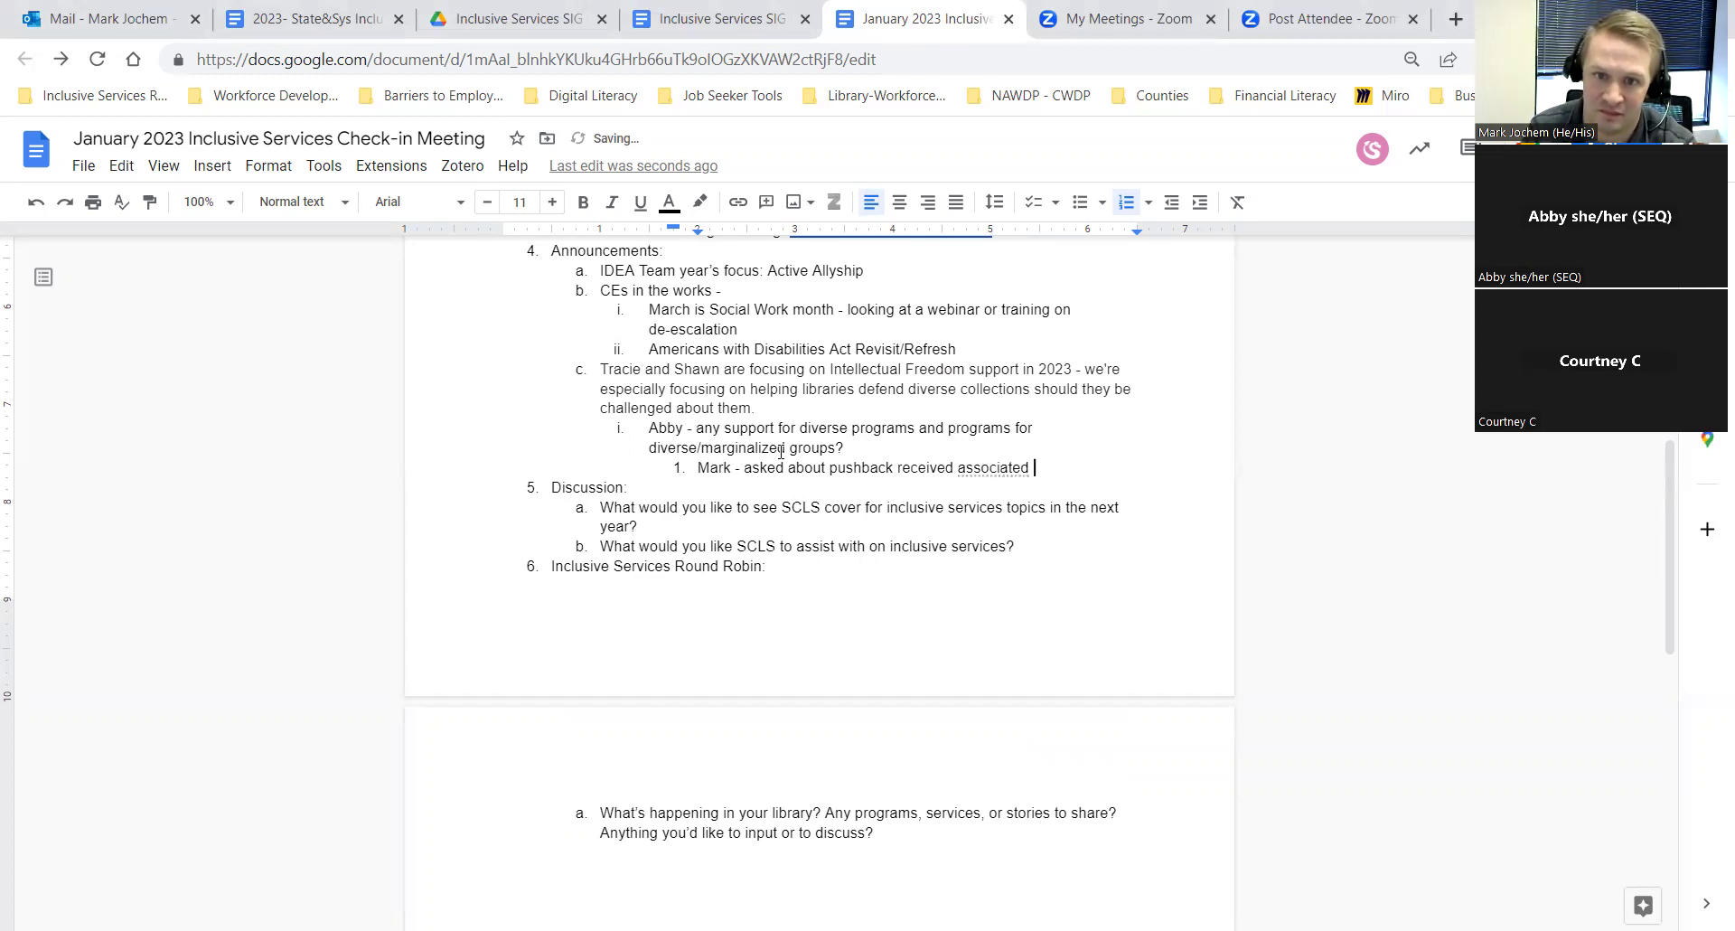
{"action": "type", "text": "with the D"}
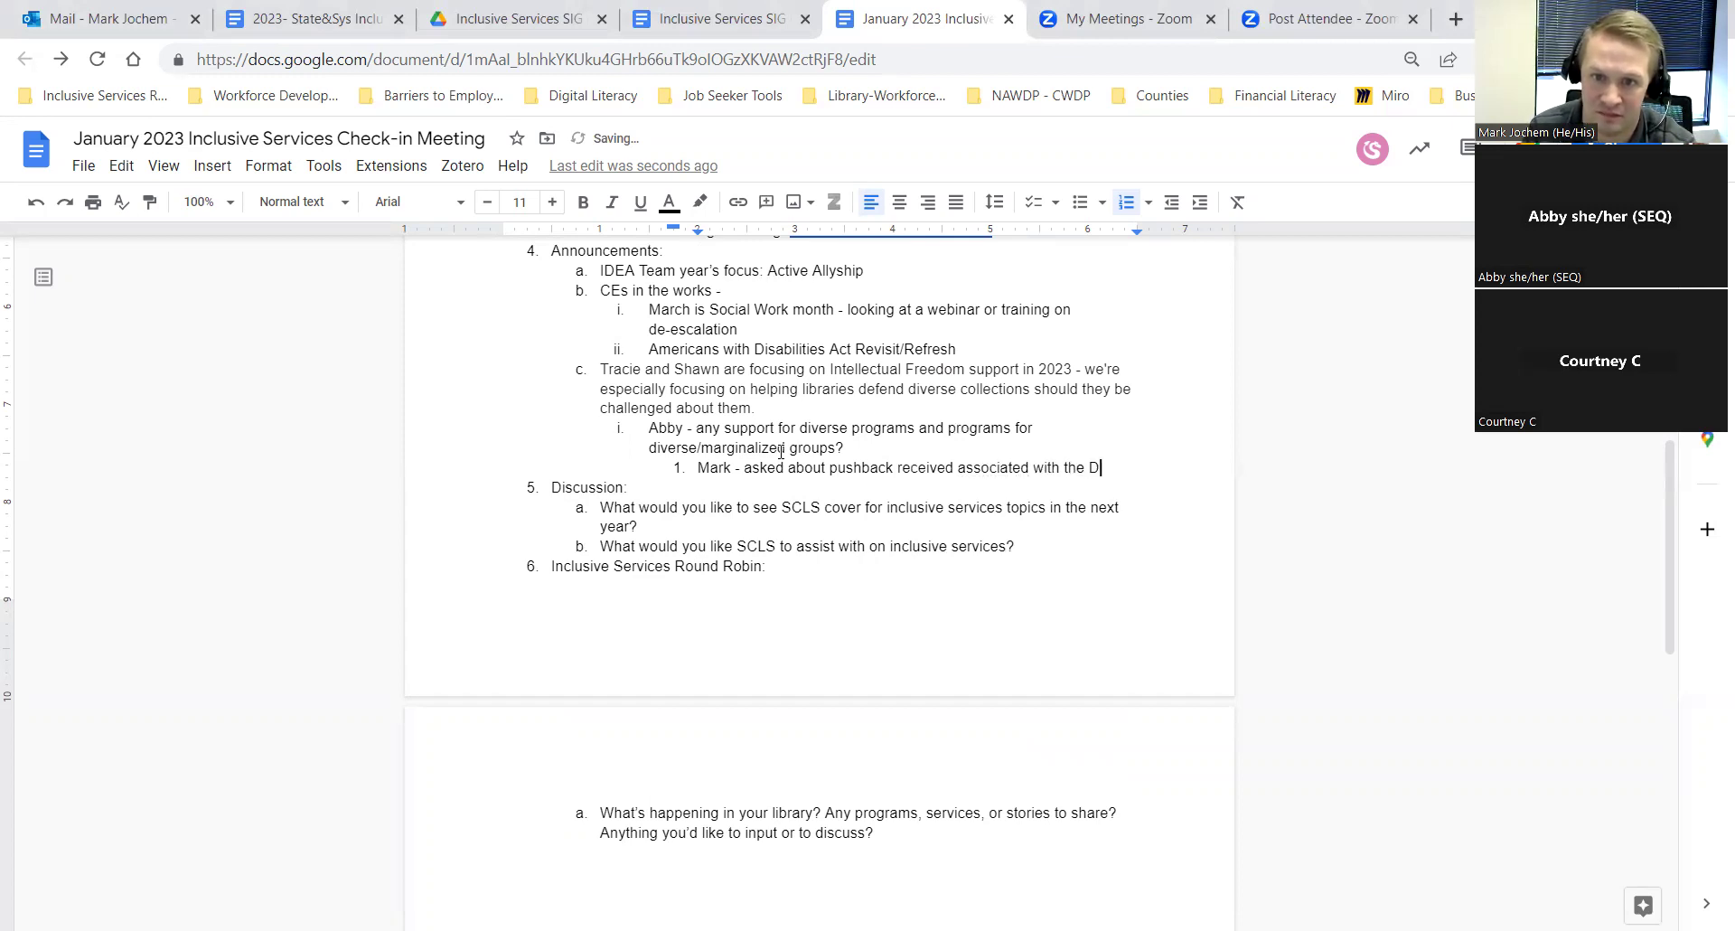
{"action": "type", "text": "ane Co. R"}
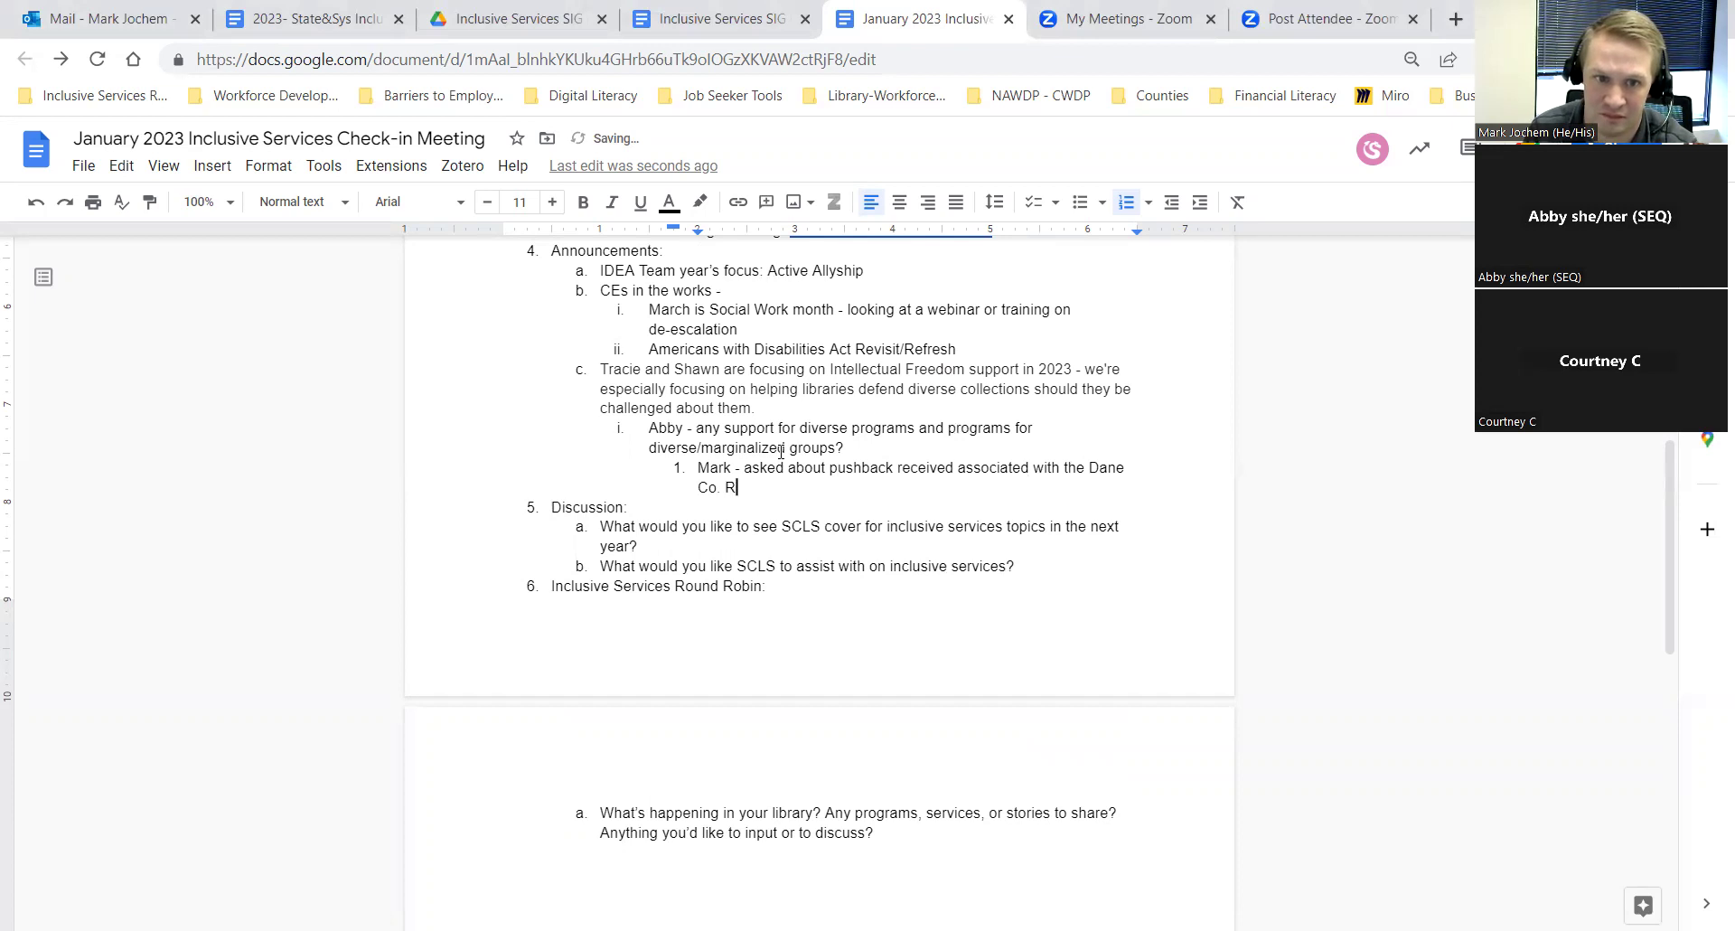
{"action": "type", "text": "ipple Proj"}
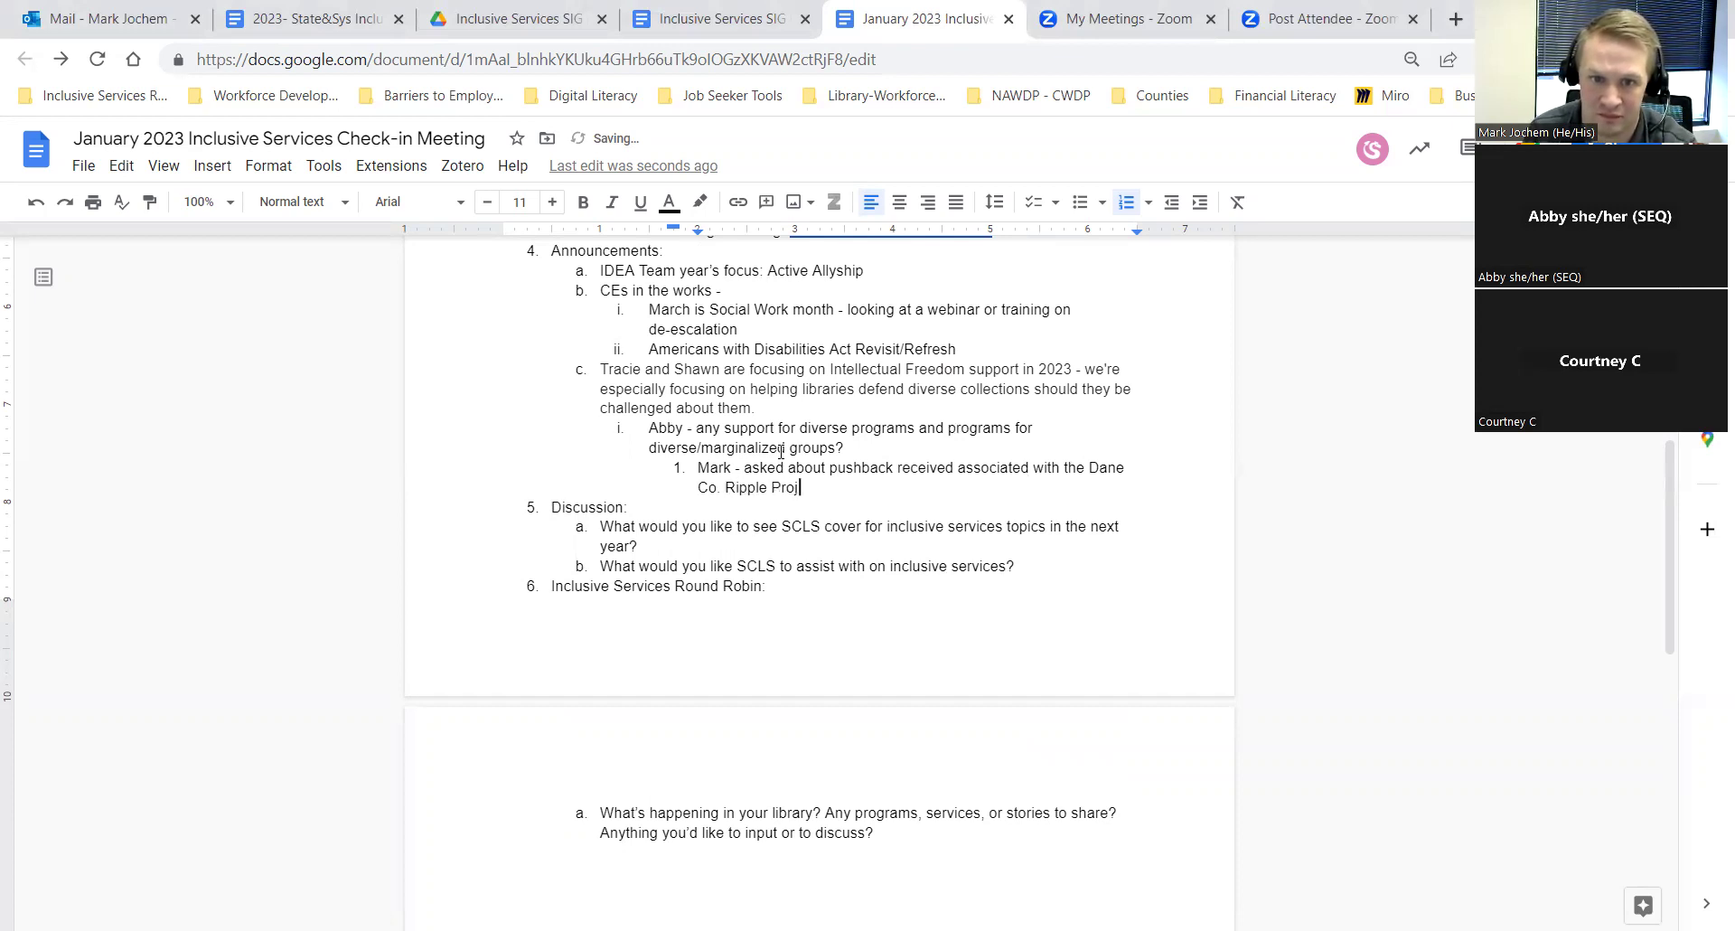
{"action": "type", "text": "ect?"}
{"action": "key", "text": "Return"}
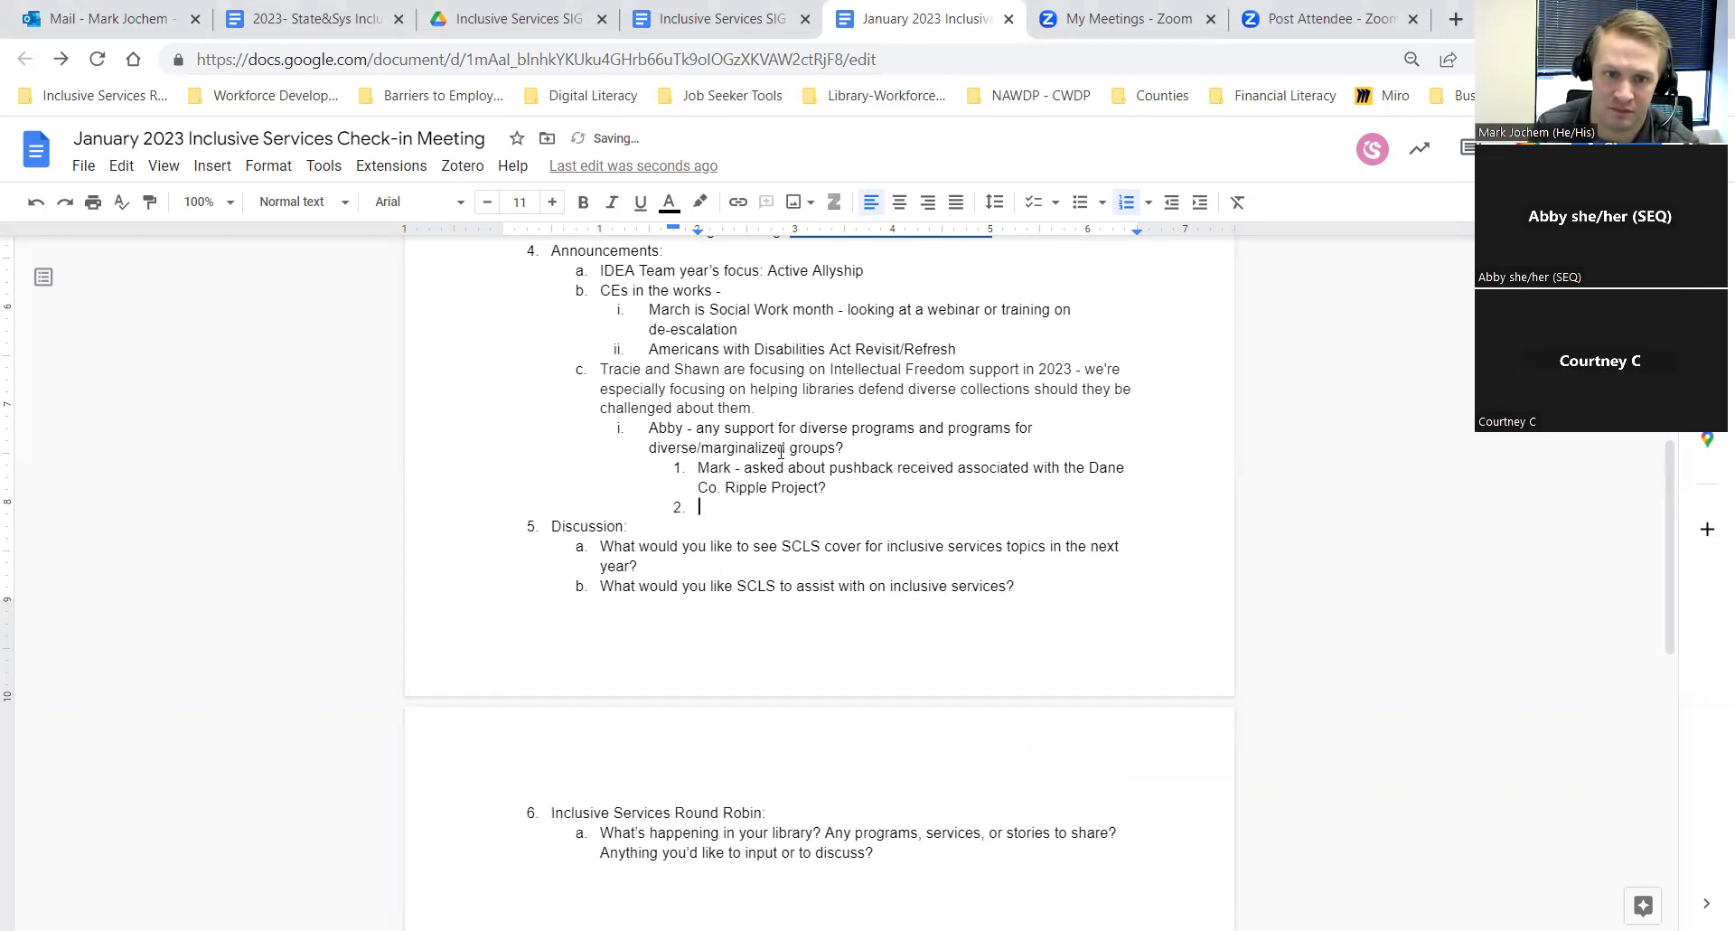
{"action": "key", "text": "Tab"}
{"action": "type", "text": "WAU - No"}
Step: Add SEQ's note: a little pushback on a BIPOC-centered program, and a sheet created in response
{"action": "key", "text": "Return"}
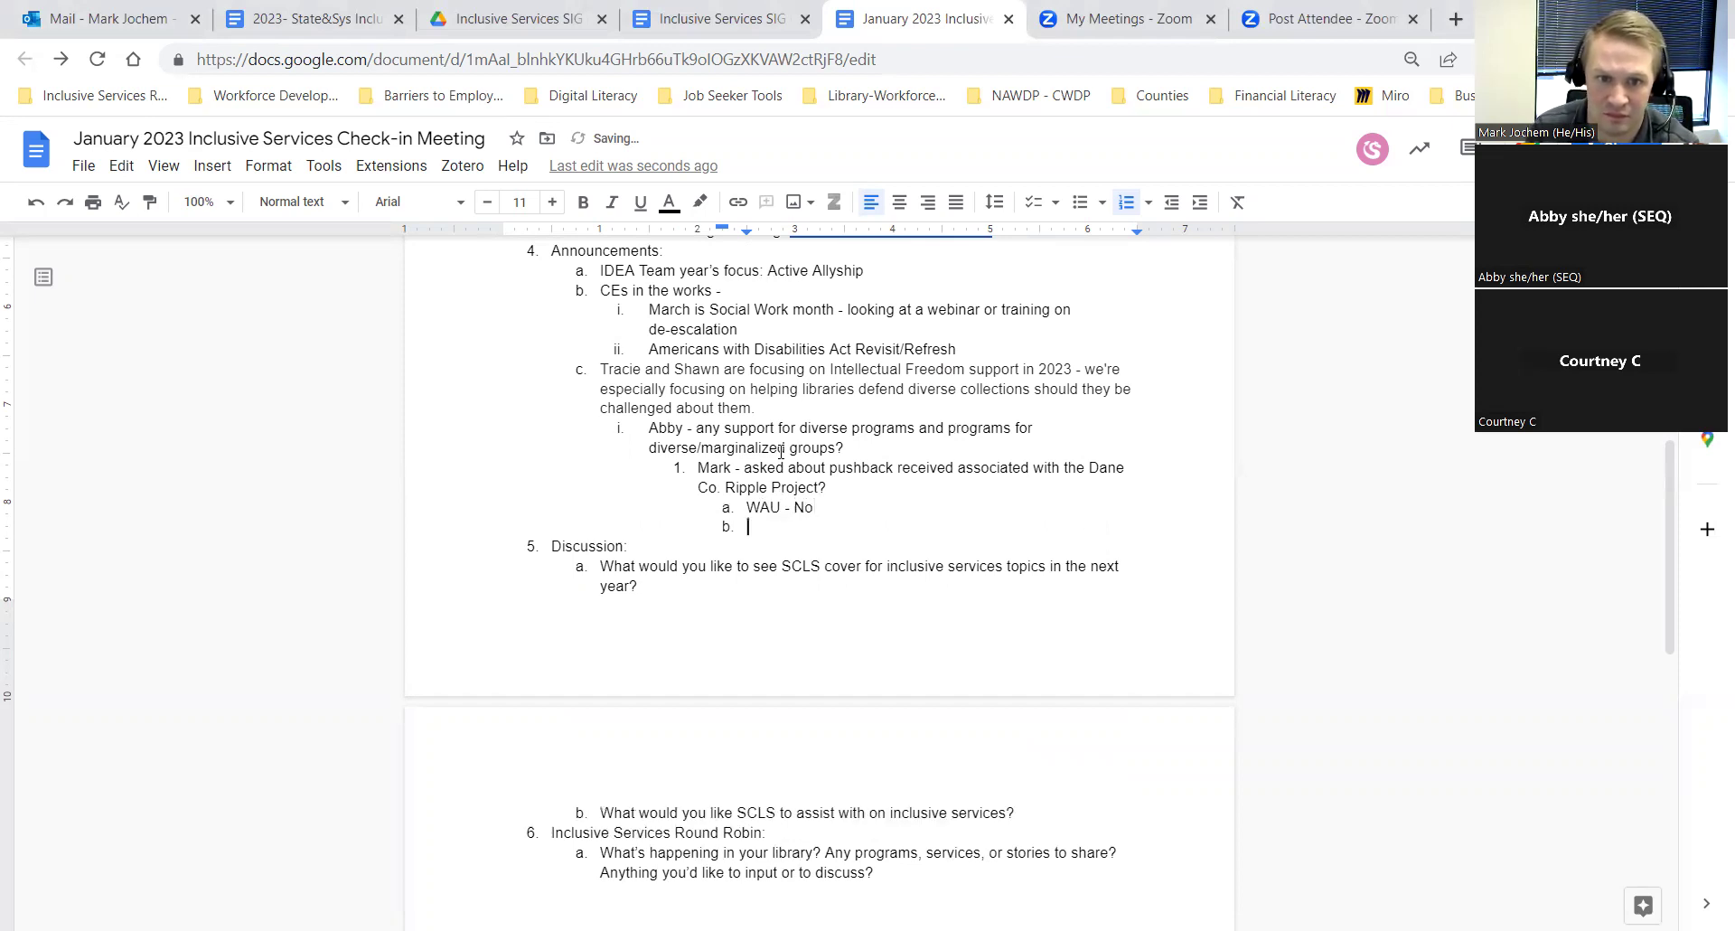
{"action": "type", "text": "SEQ"}
{"action": "key", "text": "BackSpace"}
{"action": "key", "text": "BackSpace"}
{"action": "type", "text": "EQ"}
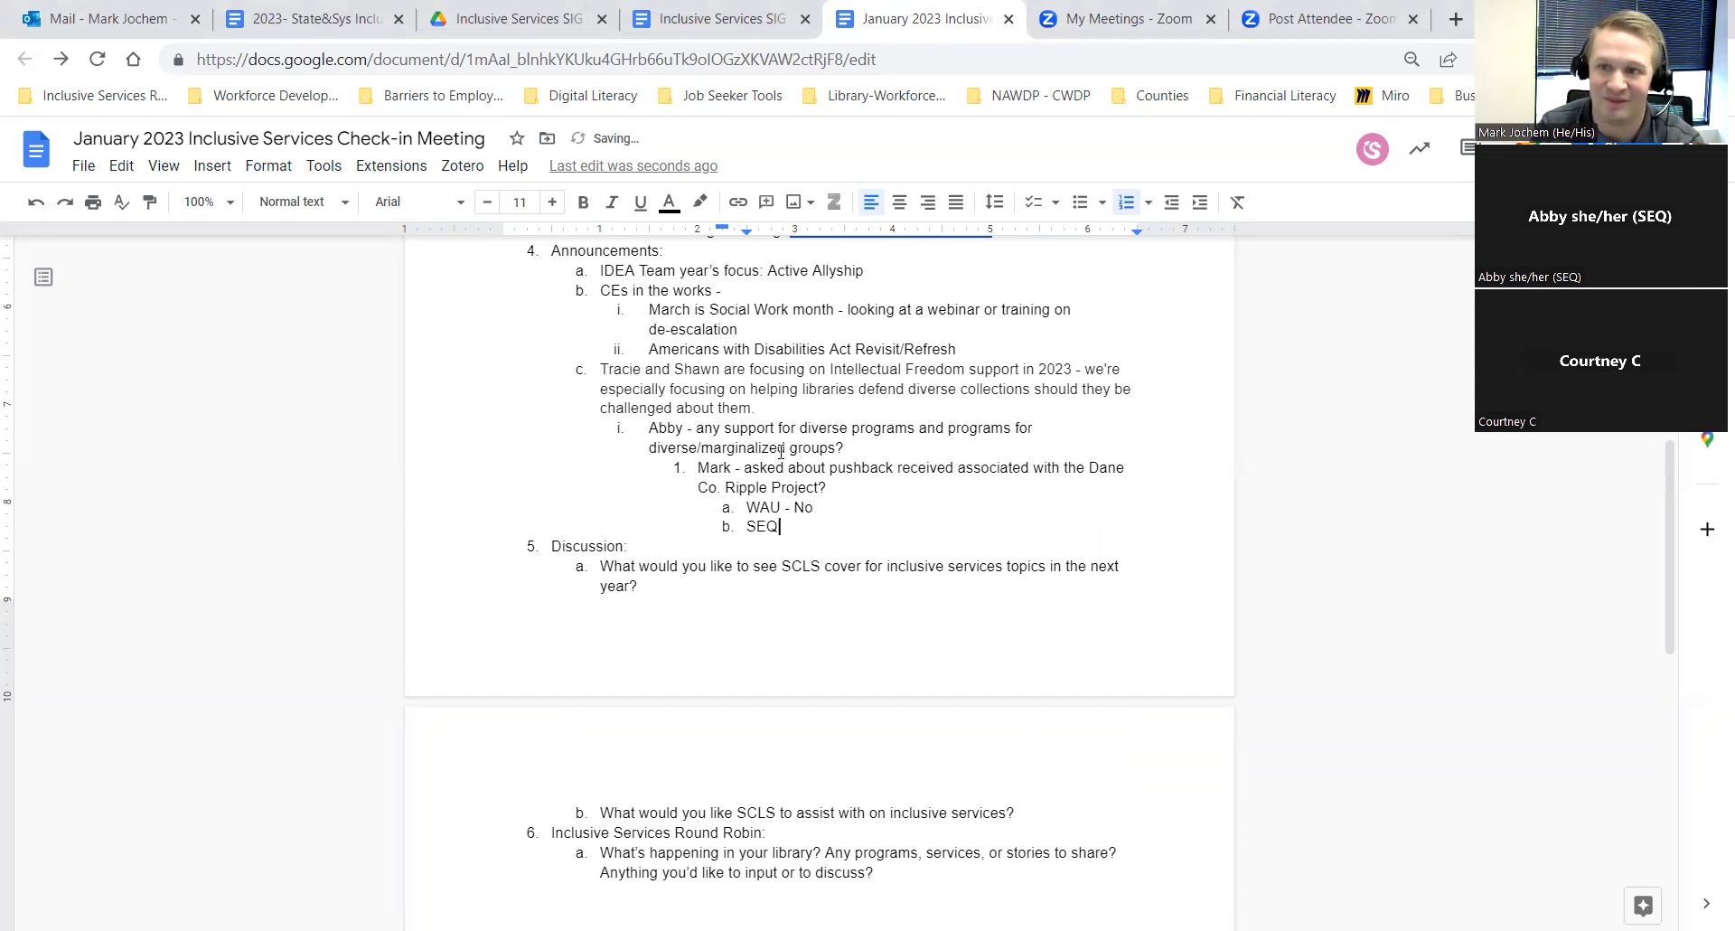
{"action": "type", "text": " -"}
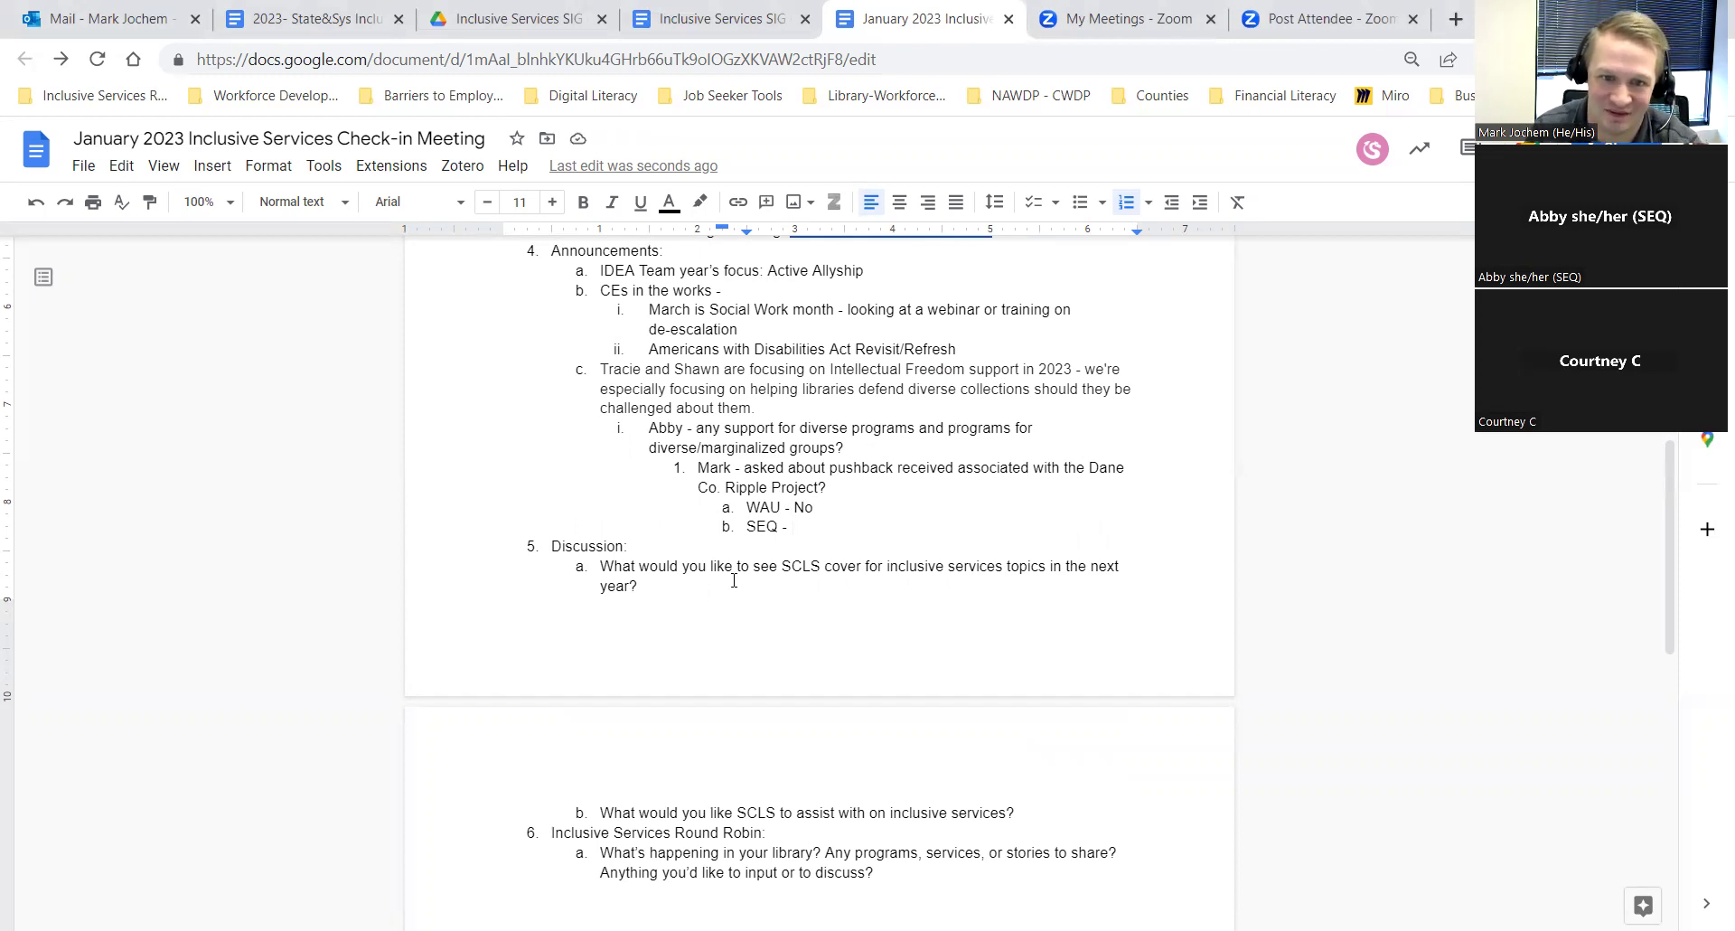
{"action": "type", "text": "A little pushbba"}
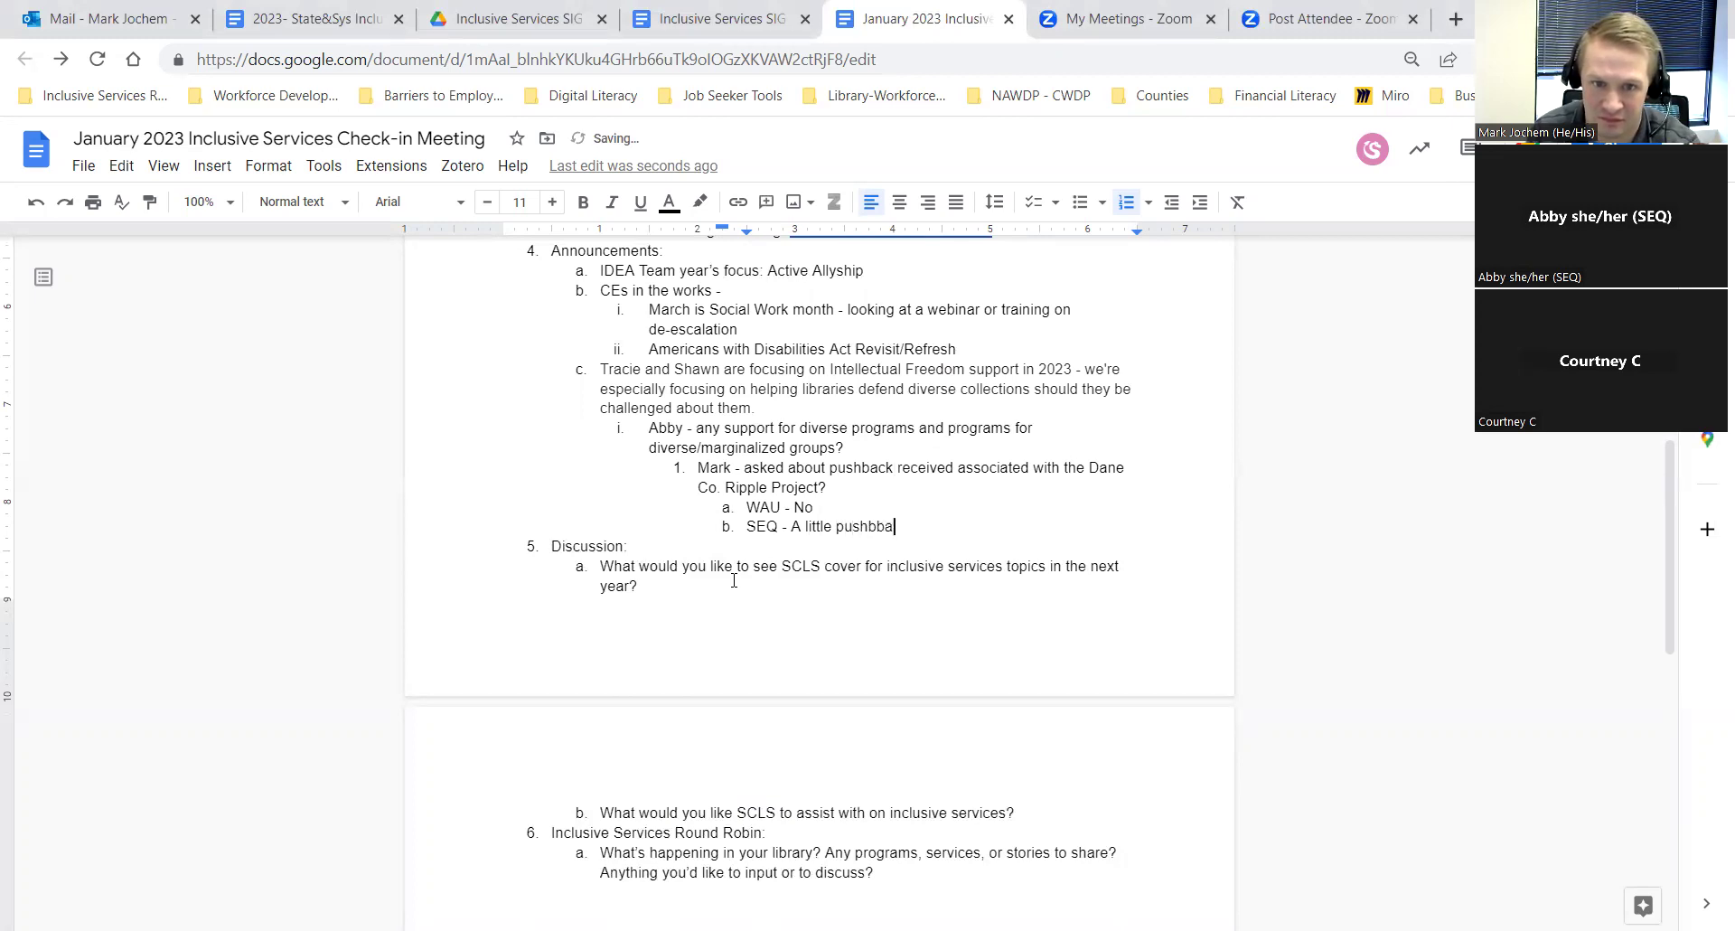
{"action": "key", "text": "BackSpace"}
{"action": "key", "text": "BackSpace"}
{"action": "type", "text": "ack received from BIPOC"}
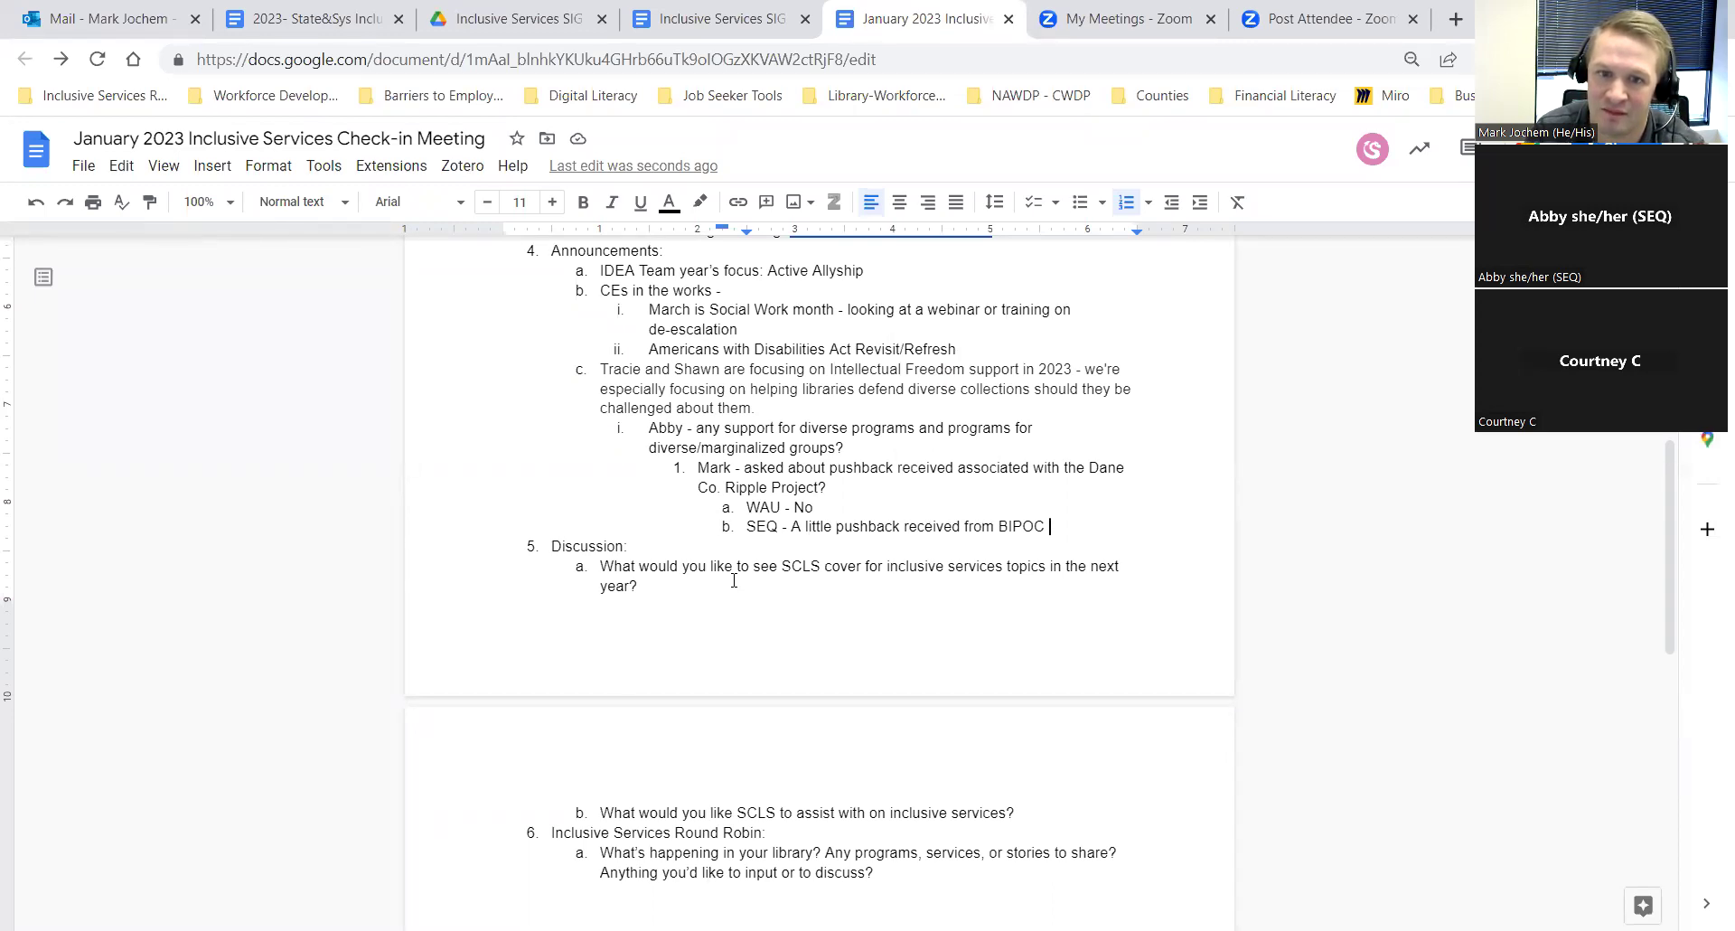
{"action": "key", "text": "BackSpace"}
{"action": "type", "text": "-"}
{"action": "type", "text": "centere"}
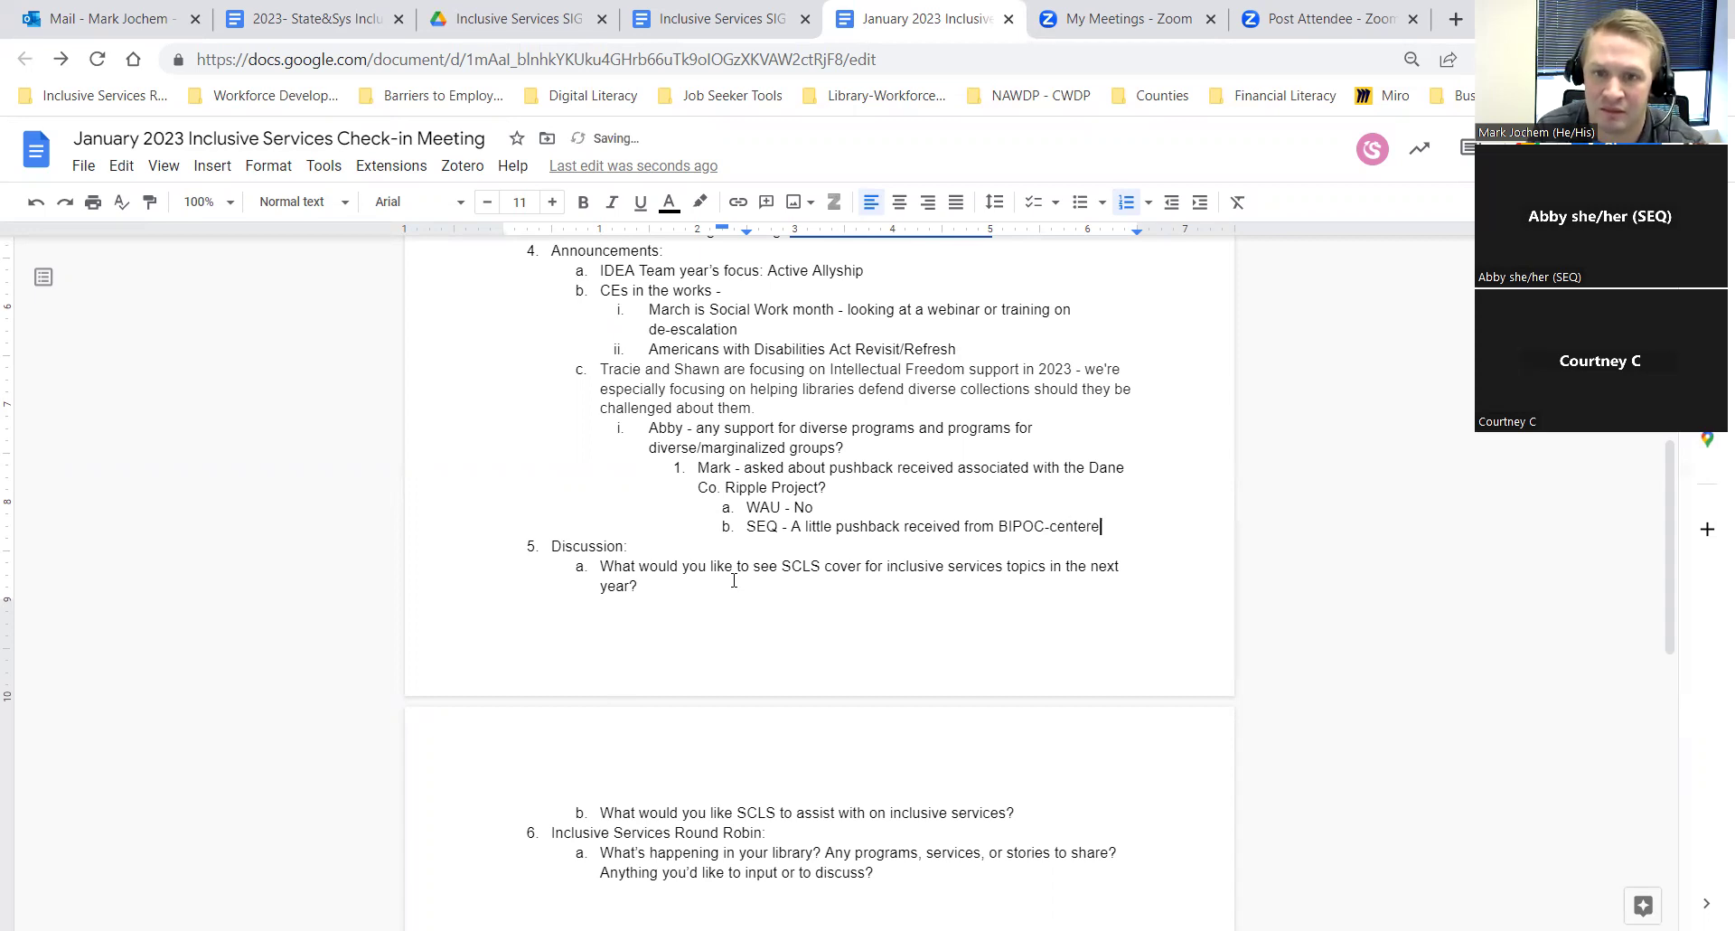
{"action": "type", "text": "d progra"}
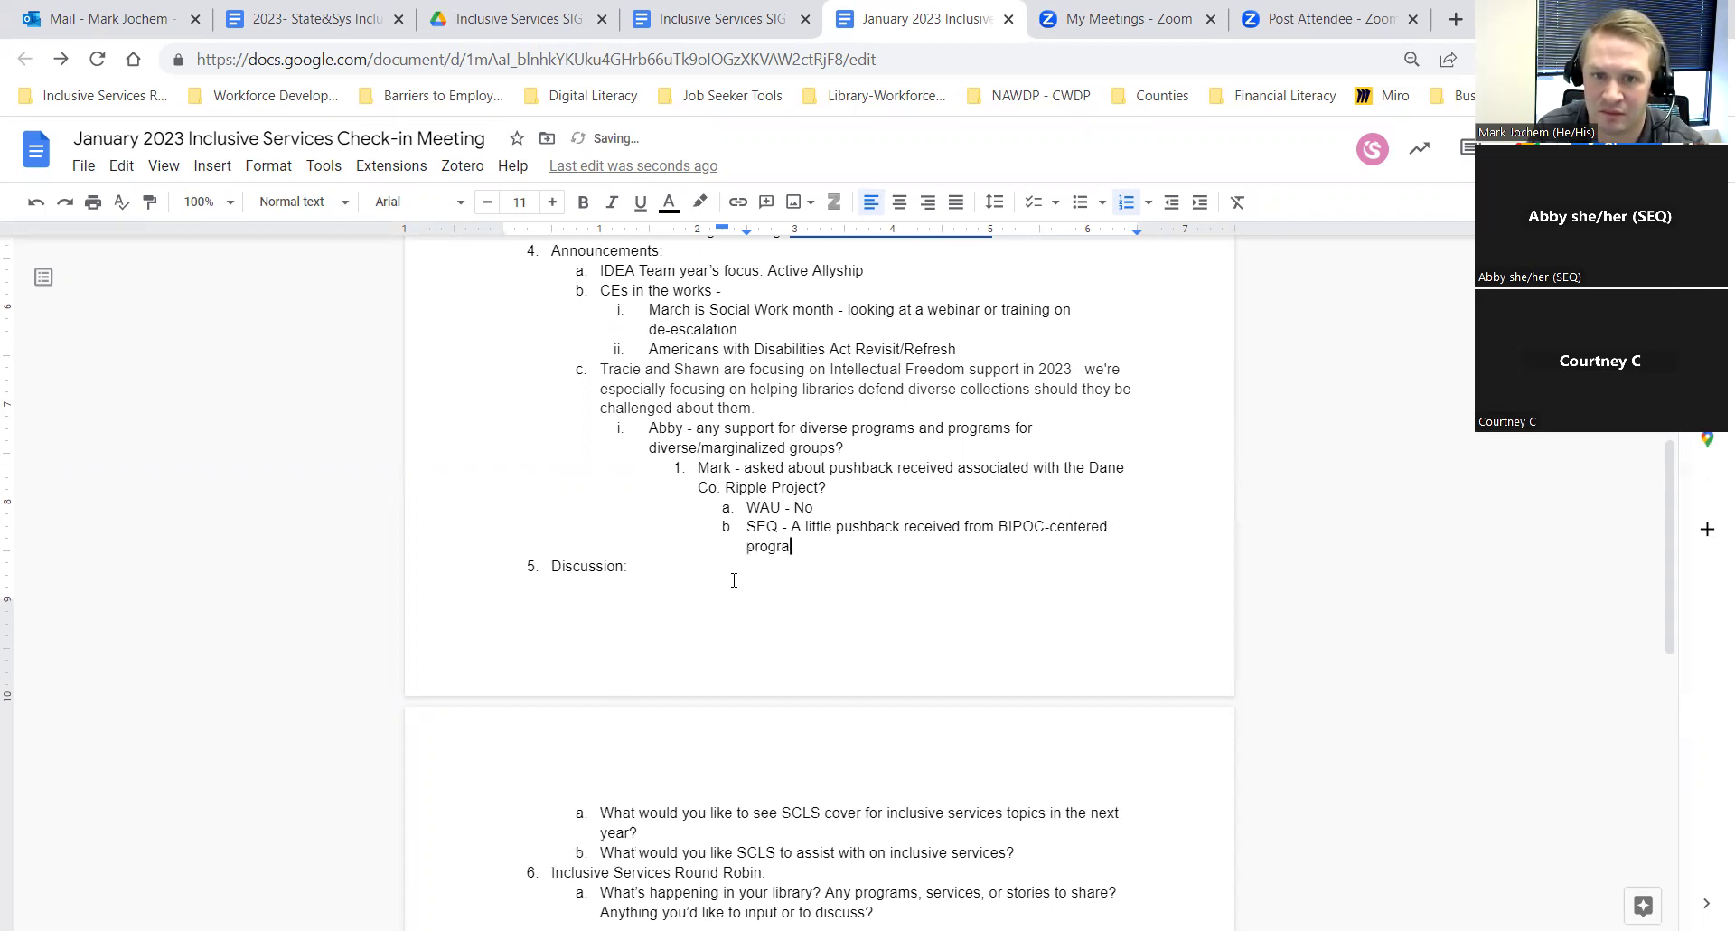
{"action": "type", "text": "m. Als"}
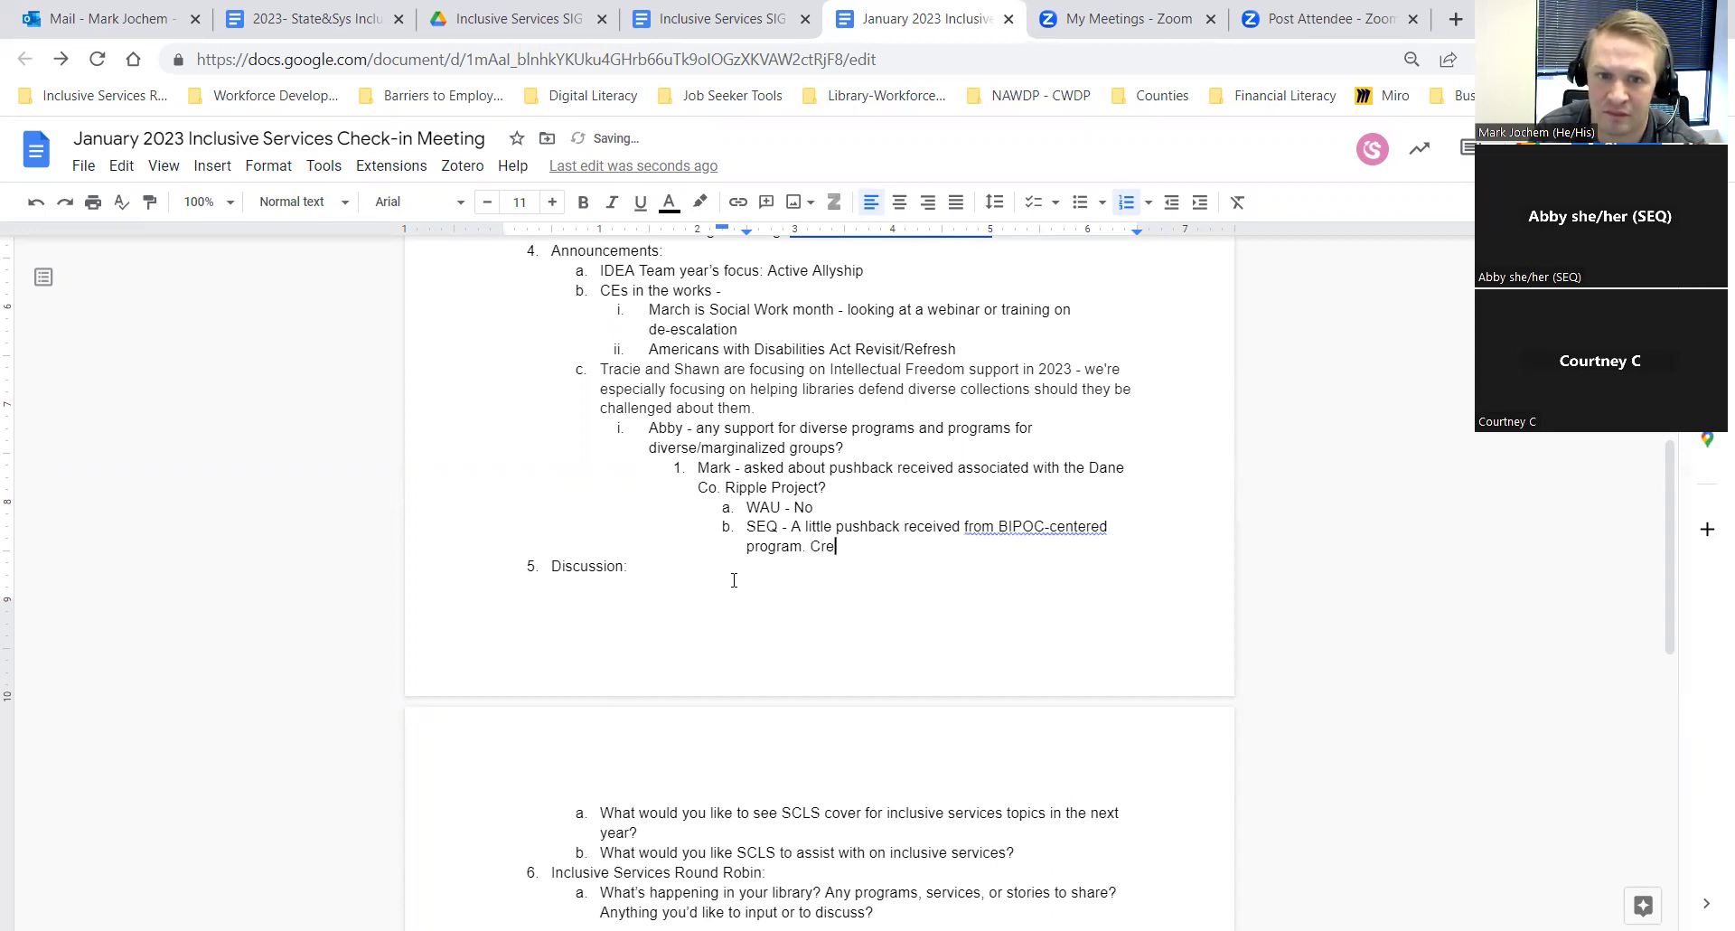
{"action": "key", "text": "BackSpace"}
{"action": "key", "text": "BackSpace"}
{"action": "key", "text": "BackSpace"}
{"action": "type", "text": "Also, created"}
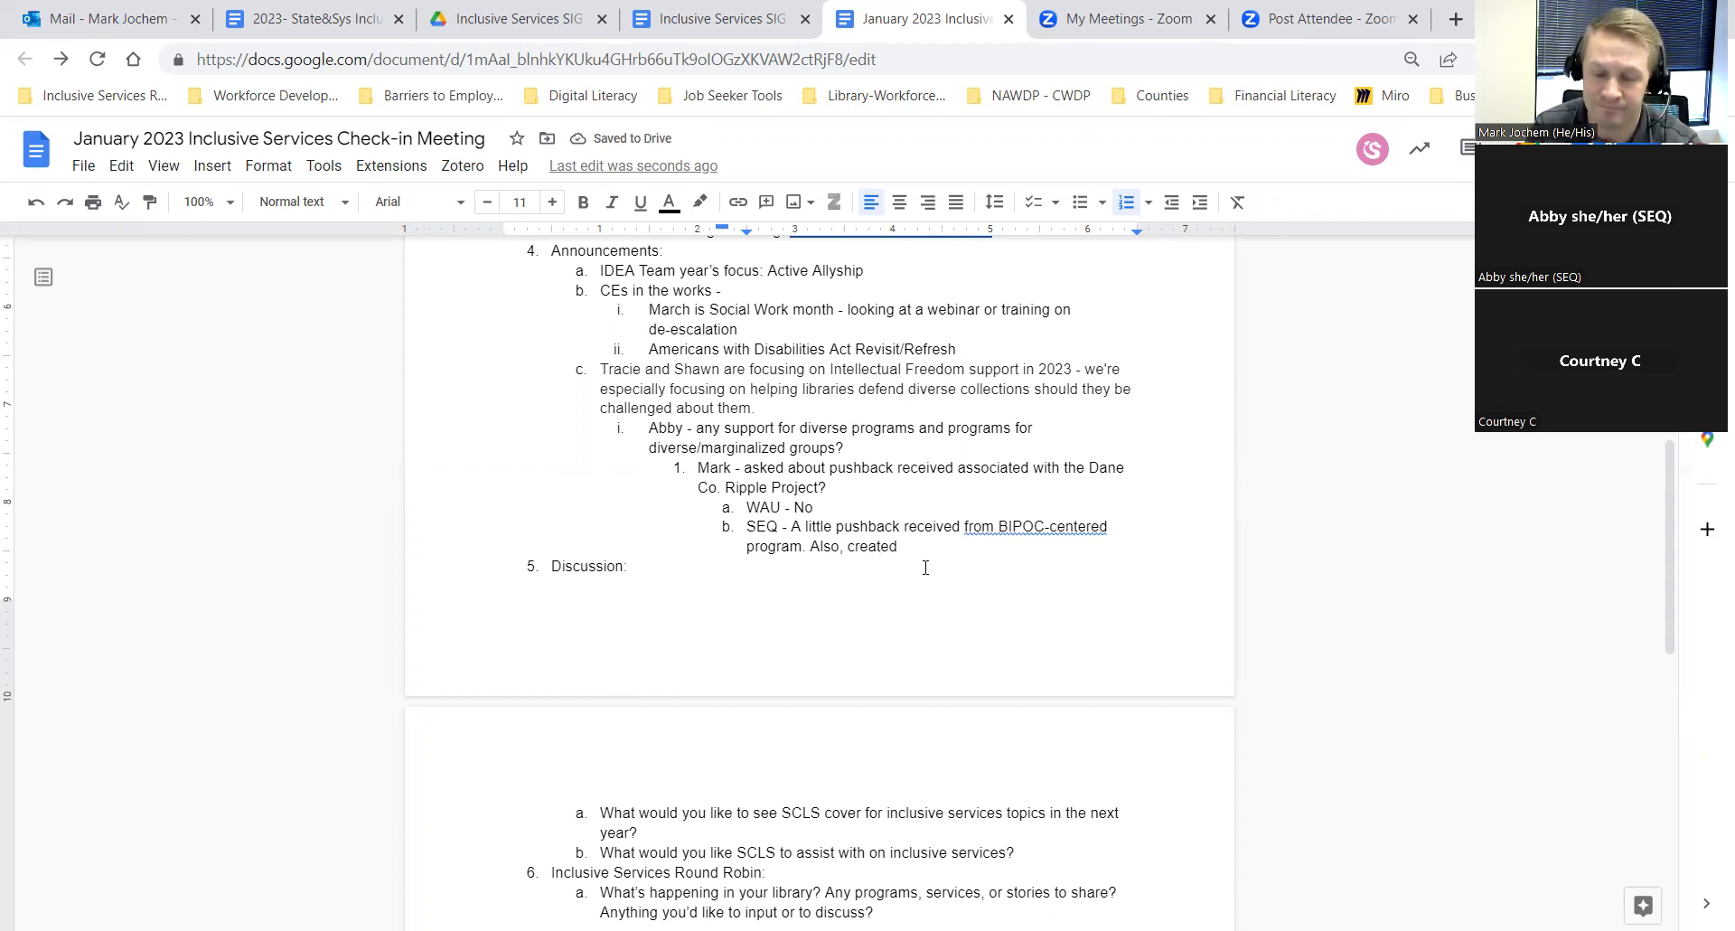
{"action": "type", "text": "a sheet "}
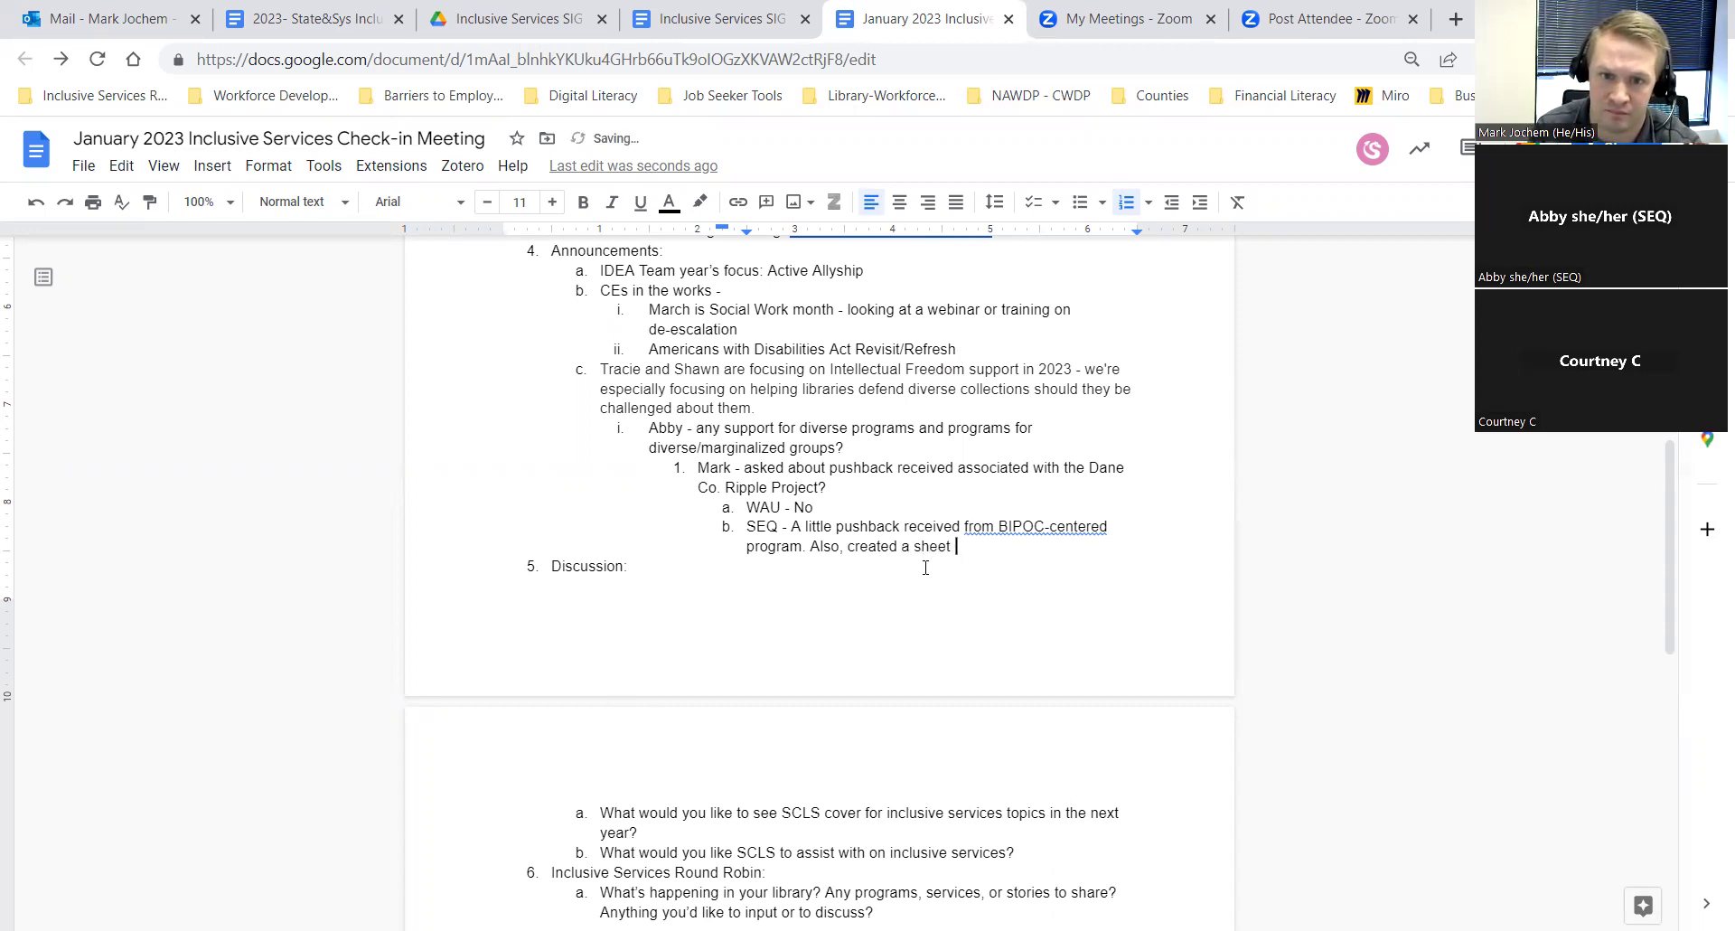
{"action": "type", "text": "in respons"}
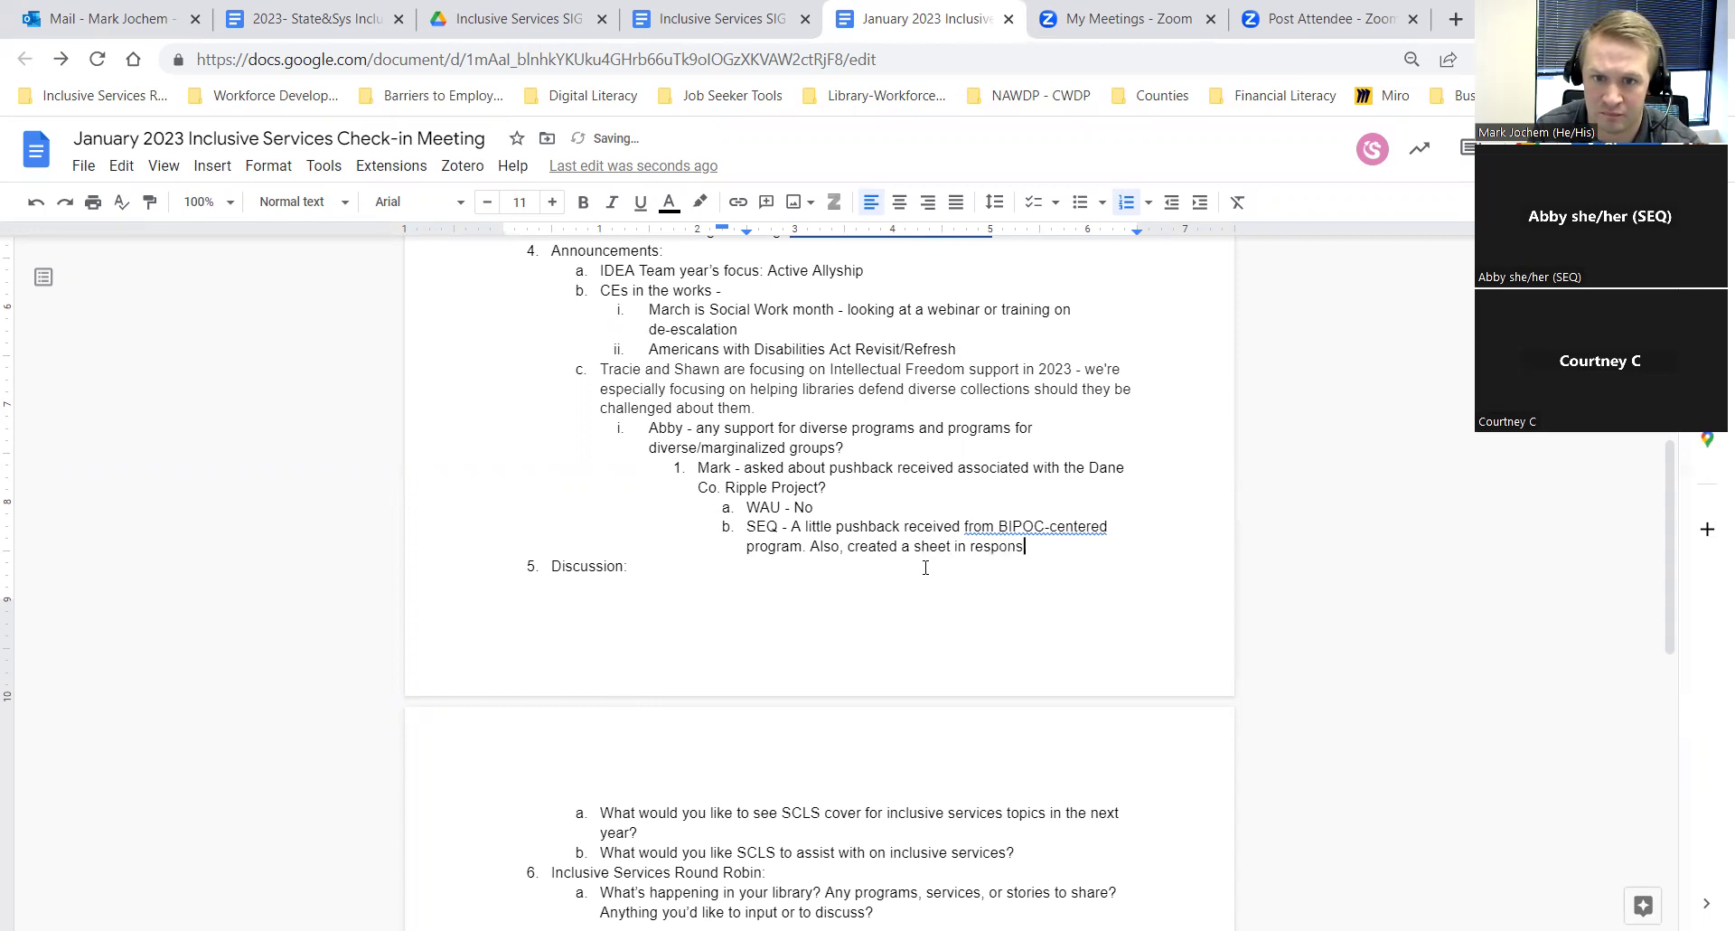
{"action": "type", "text": "e to push"}
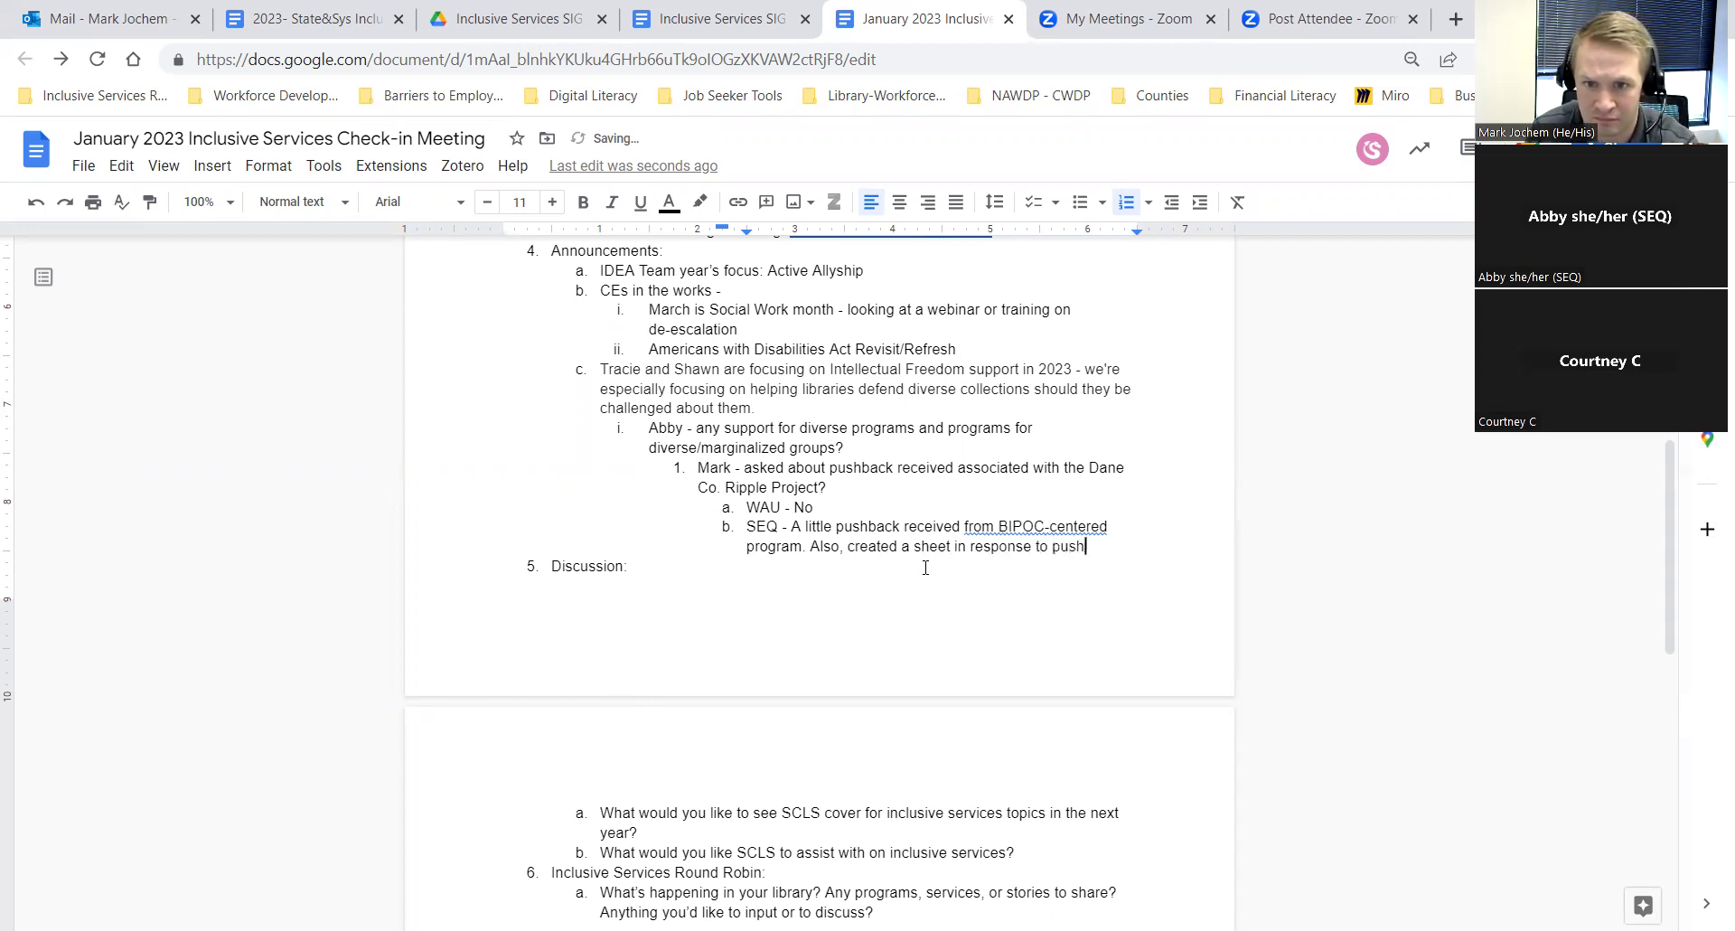
{"action": "type", "text": "back fo"}
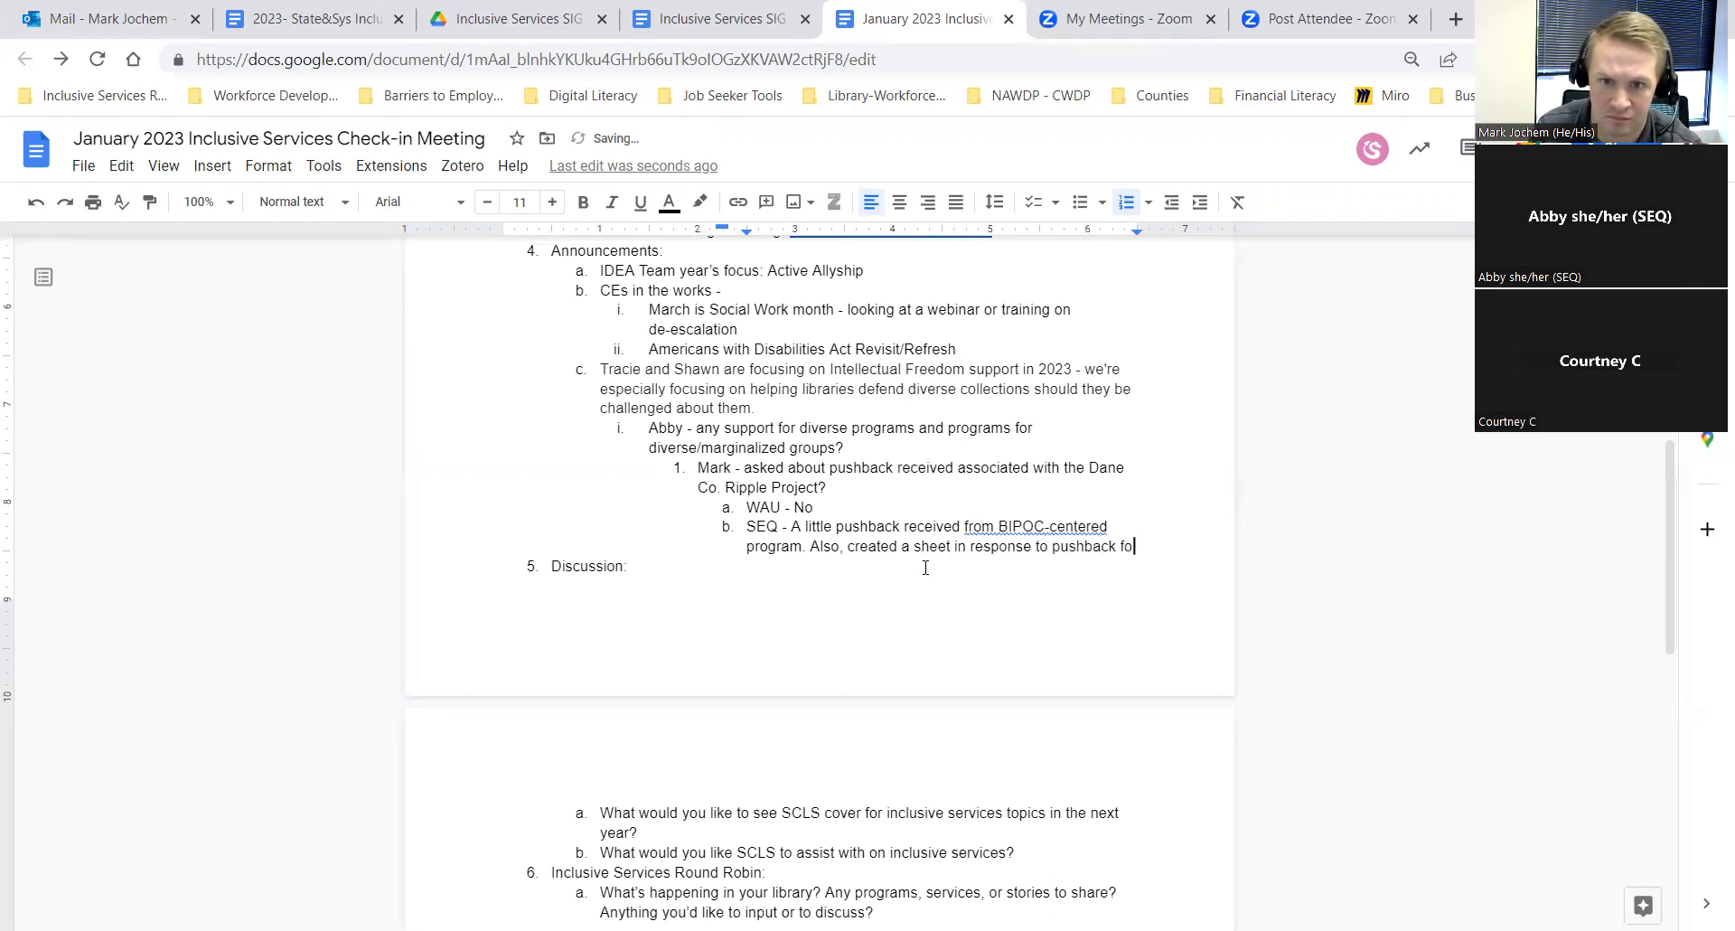
{"action": "type", "text": "r"}
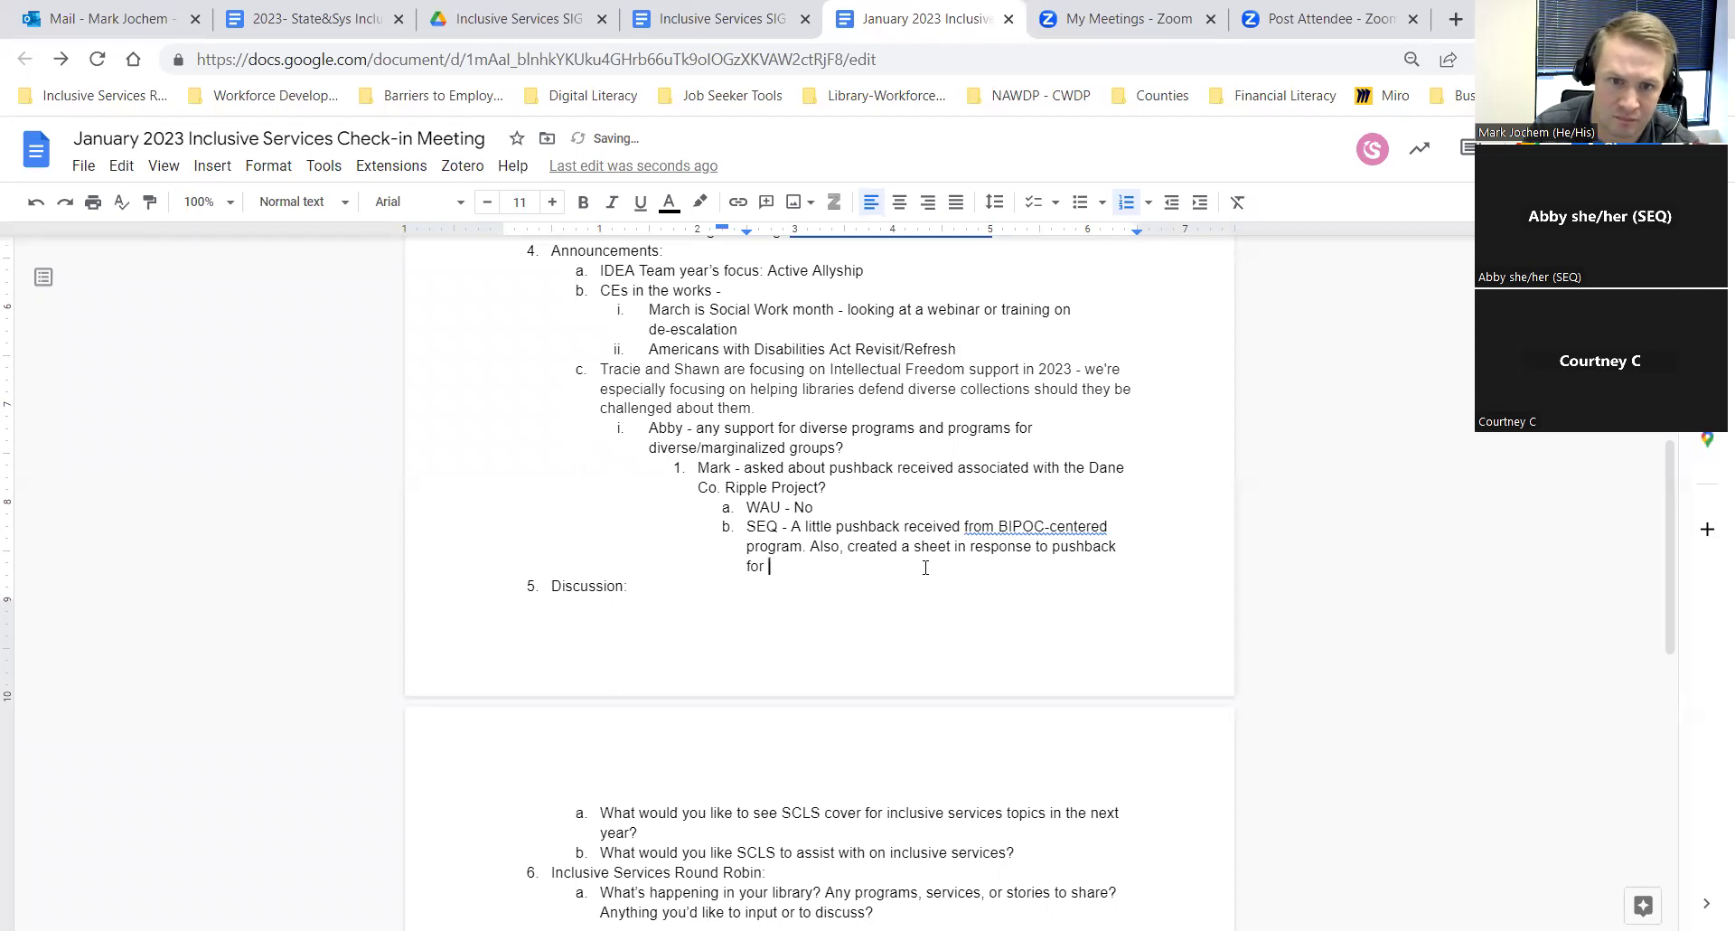
Step: Correct 'created an', end the note with 'Drag Queen Storytime', and insert 'info' before 'sheet'
{"action": "key", "text": "Up"}
{"action": "key", "text": "ctrl+Right"}
{"action": "key", "text": "ctrl+Right"}
{"action": "key", "text": "ctrl+Right"}
{"action": "key", "text": "ctrl+Right"}
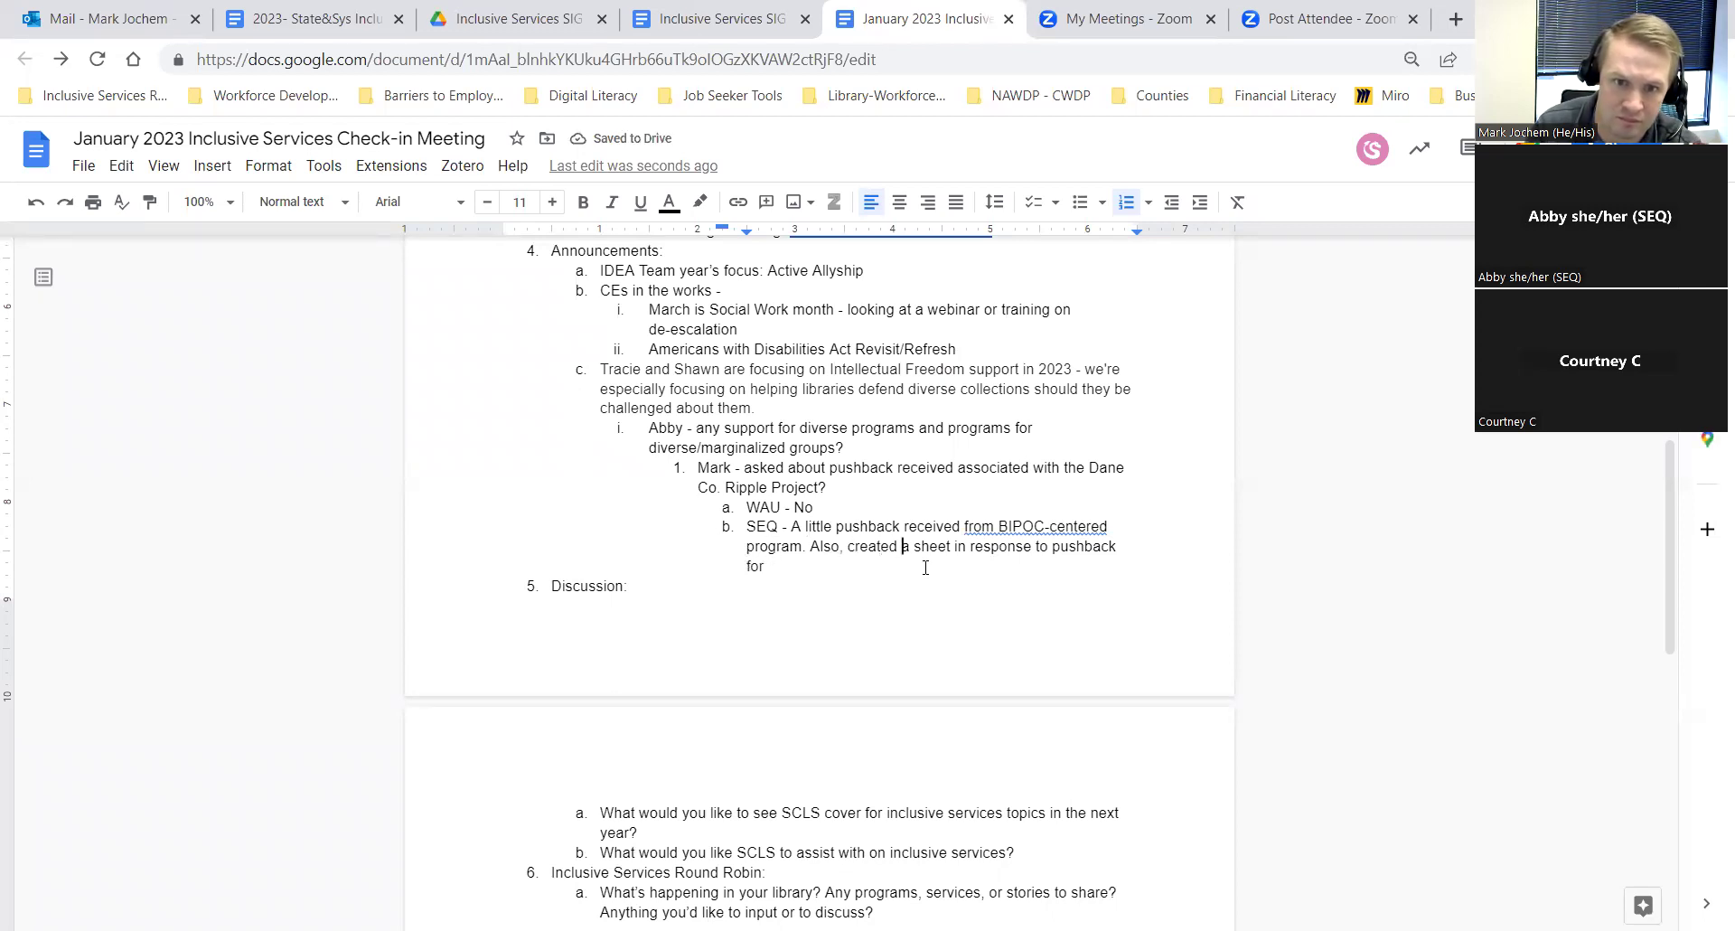
{"action": "type", "text": "n"}
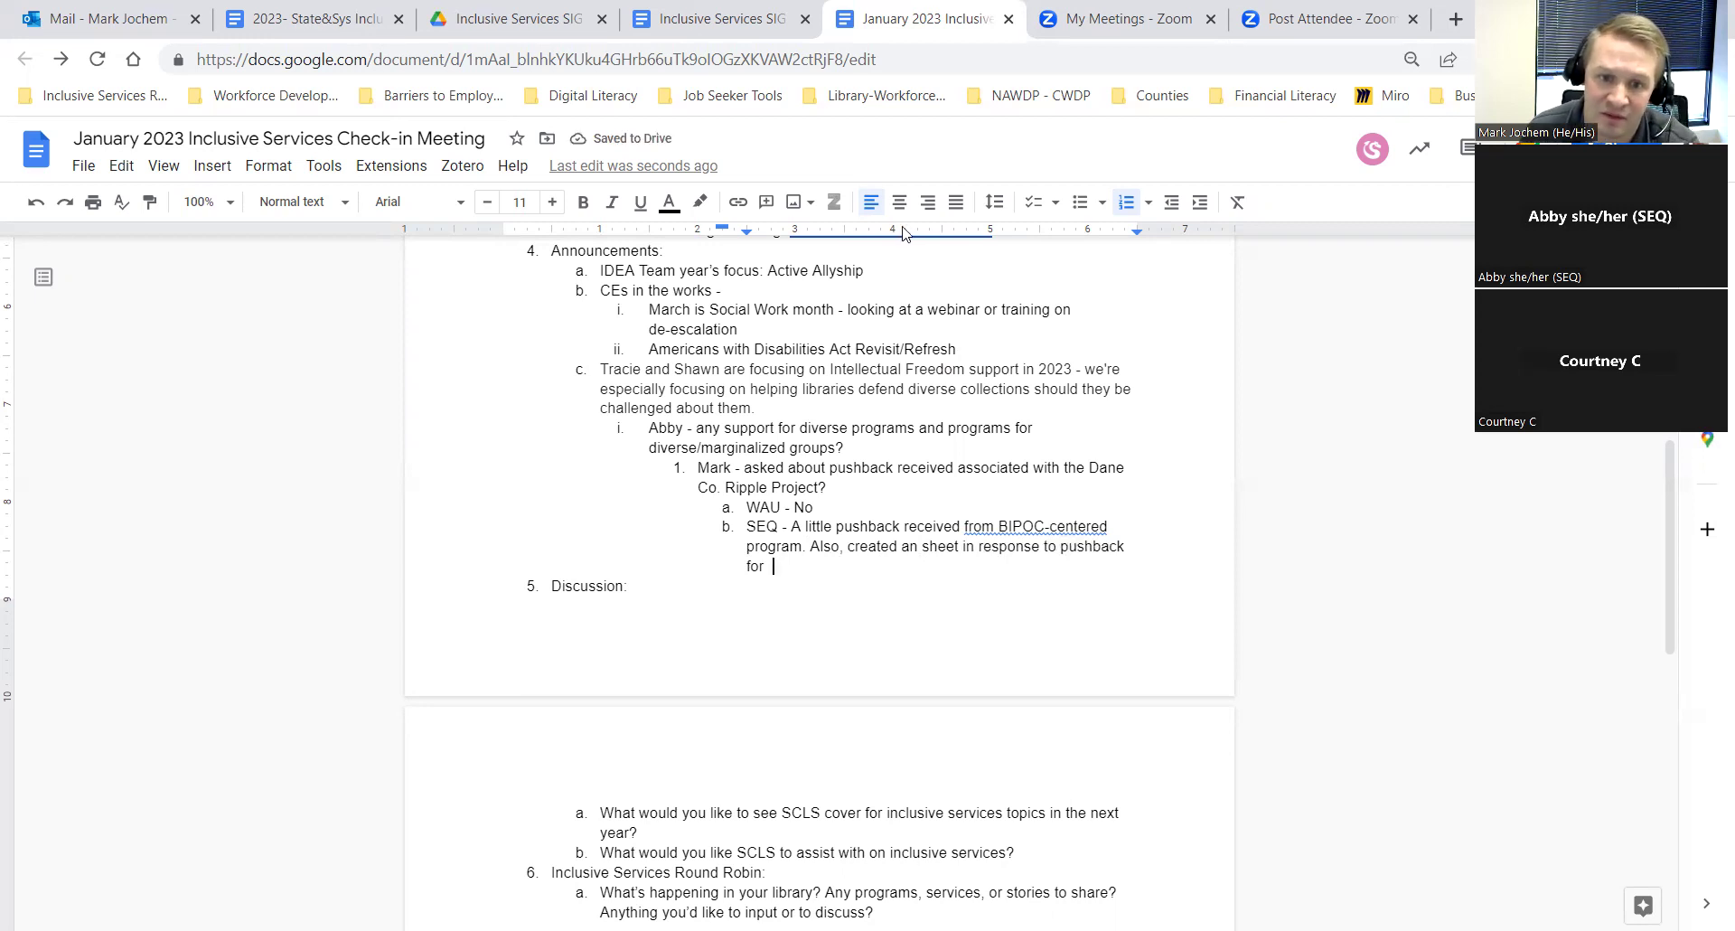
{"action": "scroll", "coordinate": [989, 485], "scroll_direction": "down", "scroll_amount": 2}
{"action": "scroll", "coordinate": [988, 486], "scroll_direction": "down", "scroll_amount": 1}
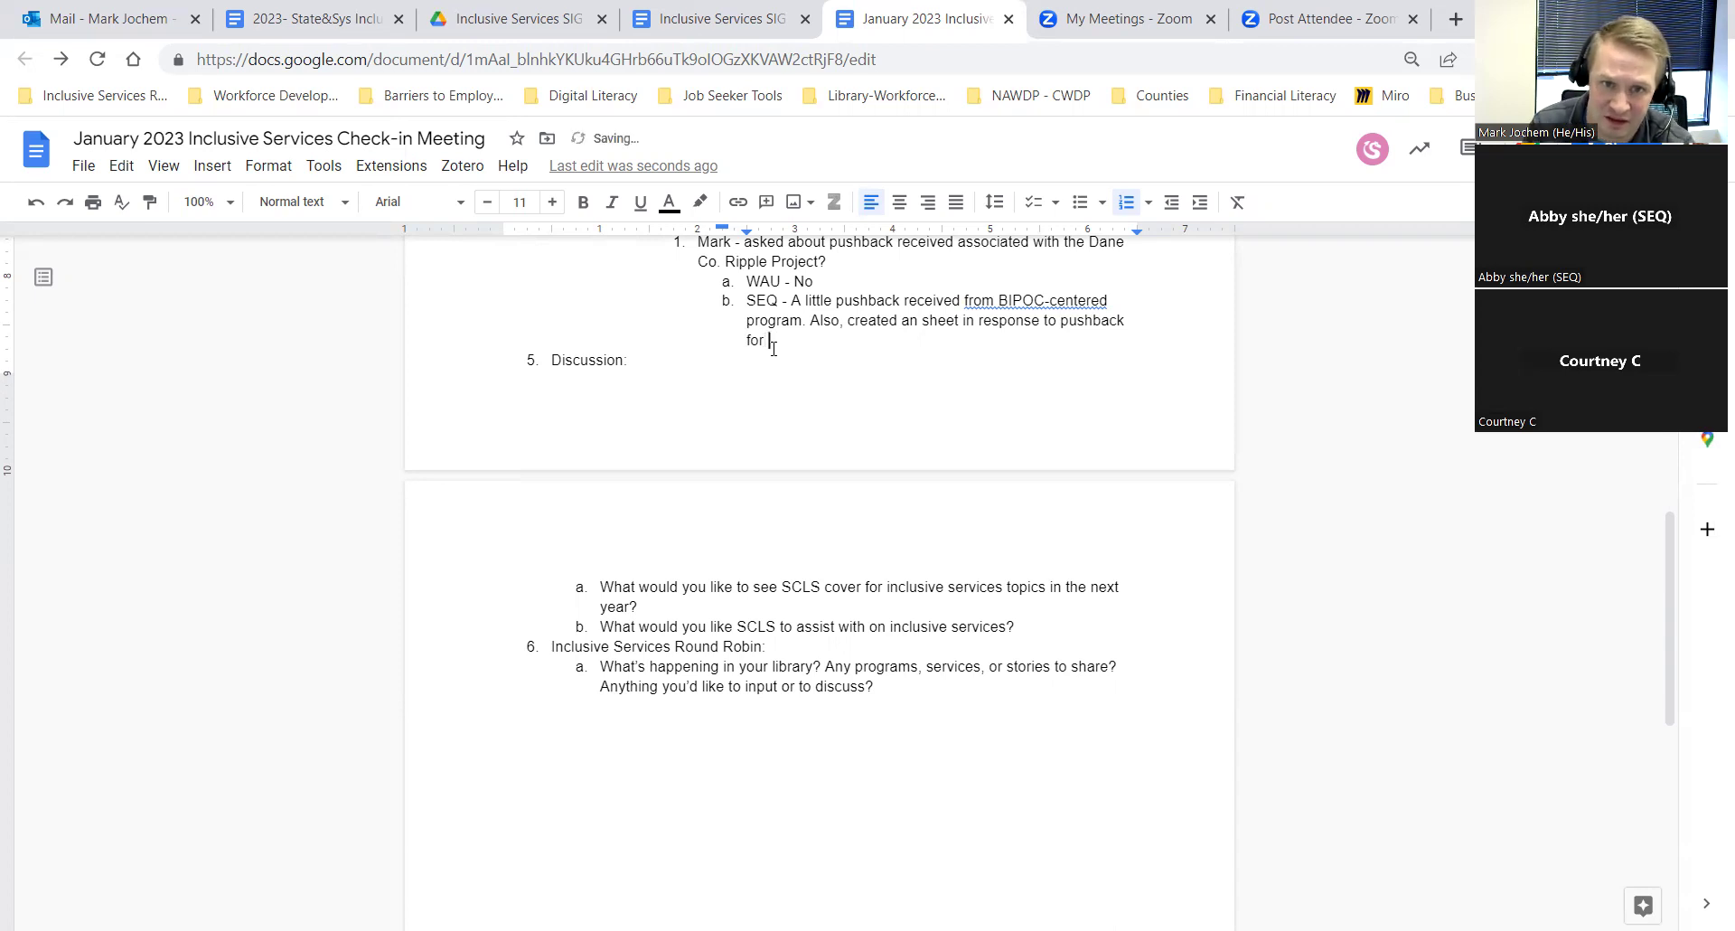
{"action": "type", "text": "Drag Qu"}
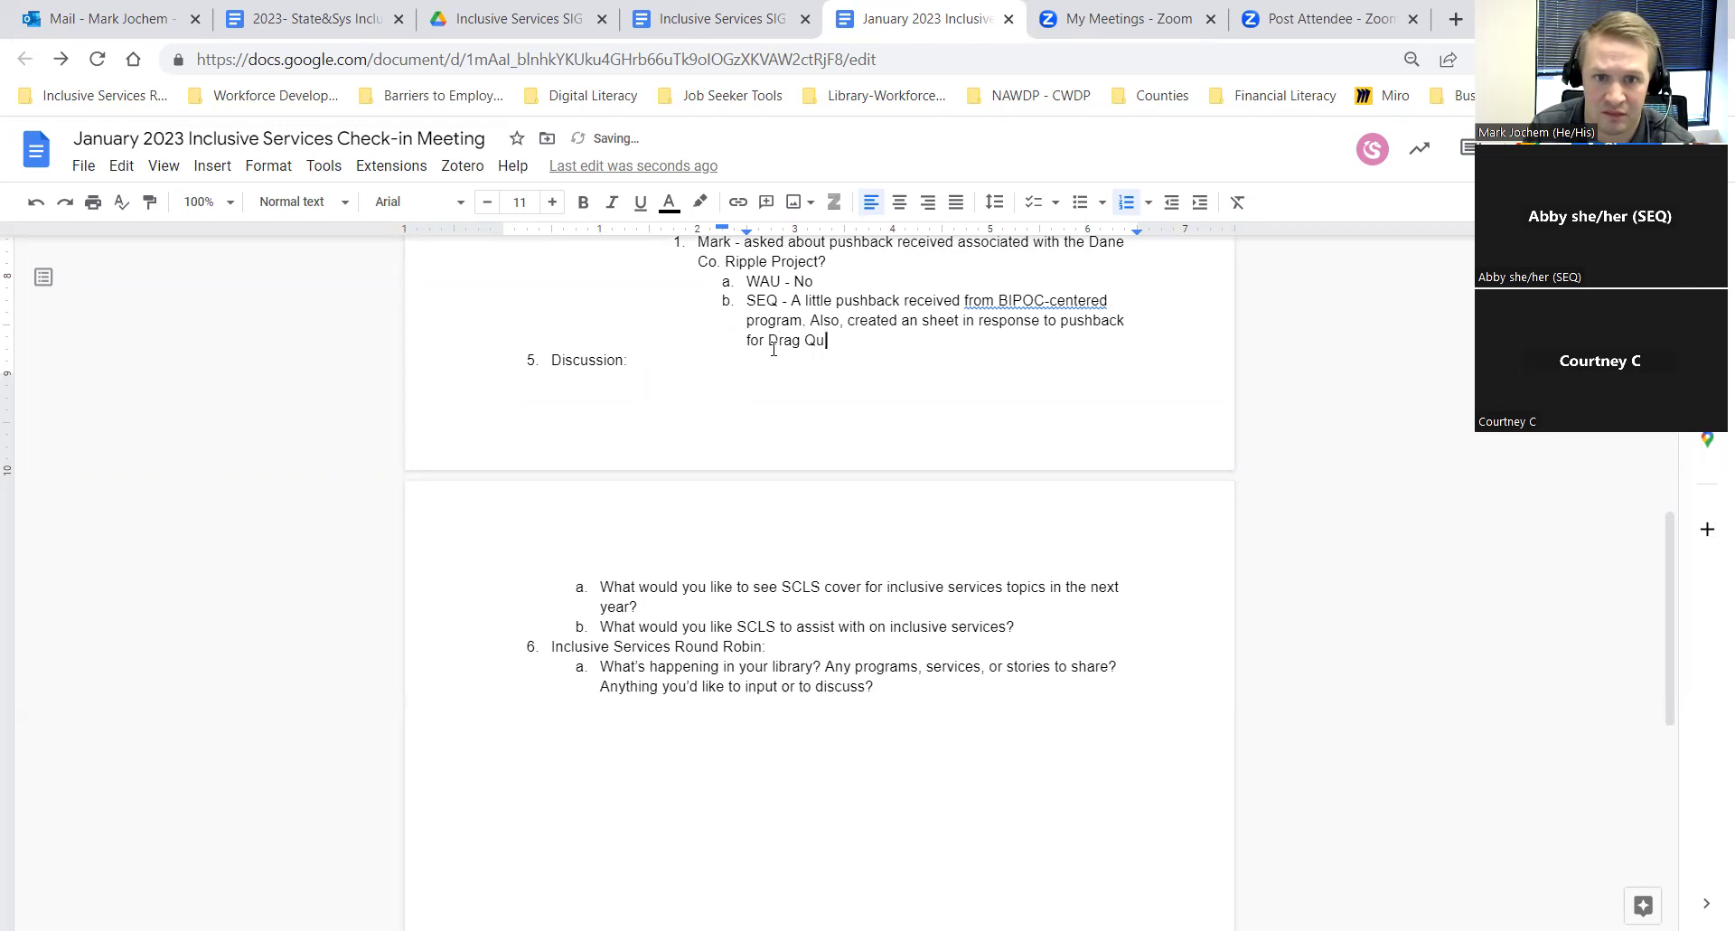
{"action": "type", "text": "een Stor"}
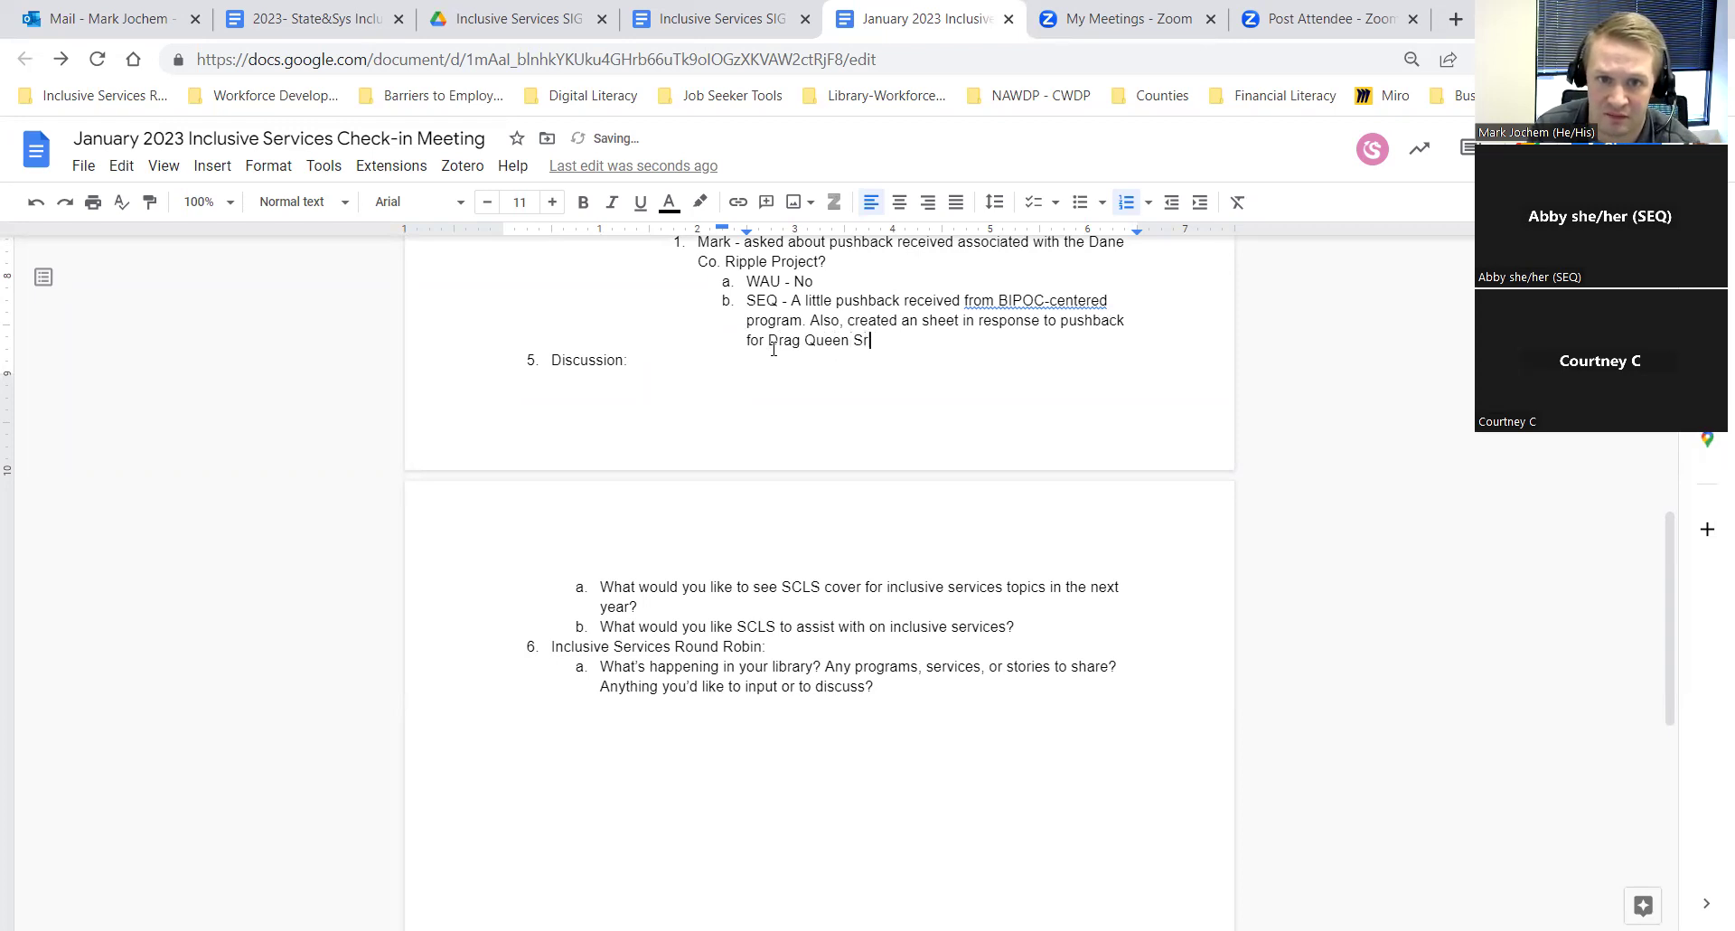
{"action": "type", "text": "ytime"}
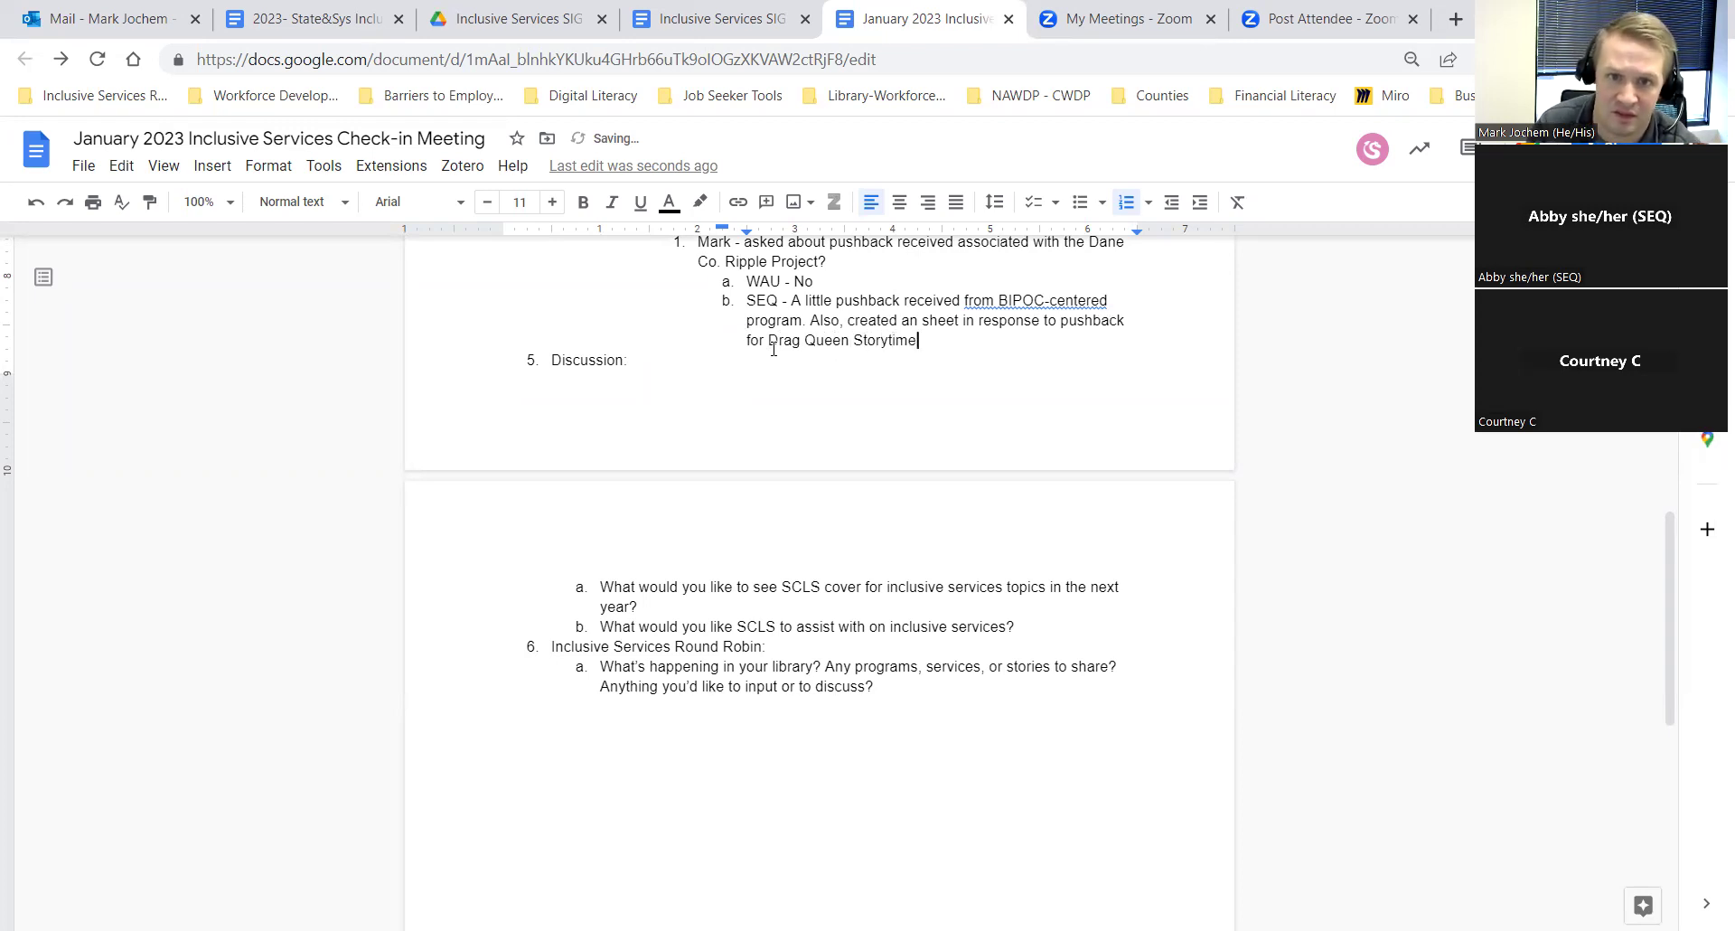
{"action": "key", "text": "Up"}
{"action": "type", "text": "inf"}
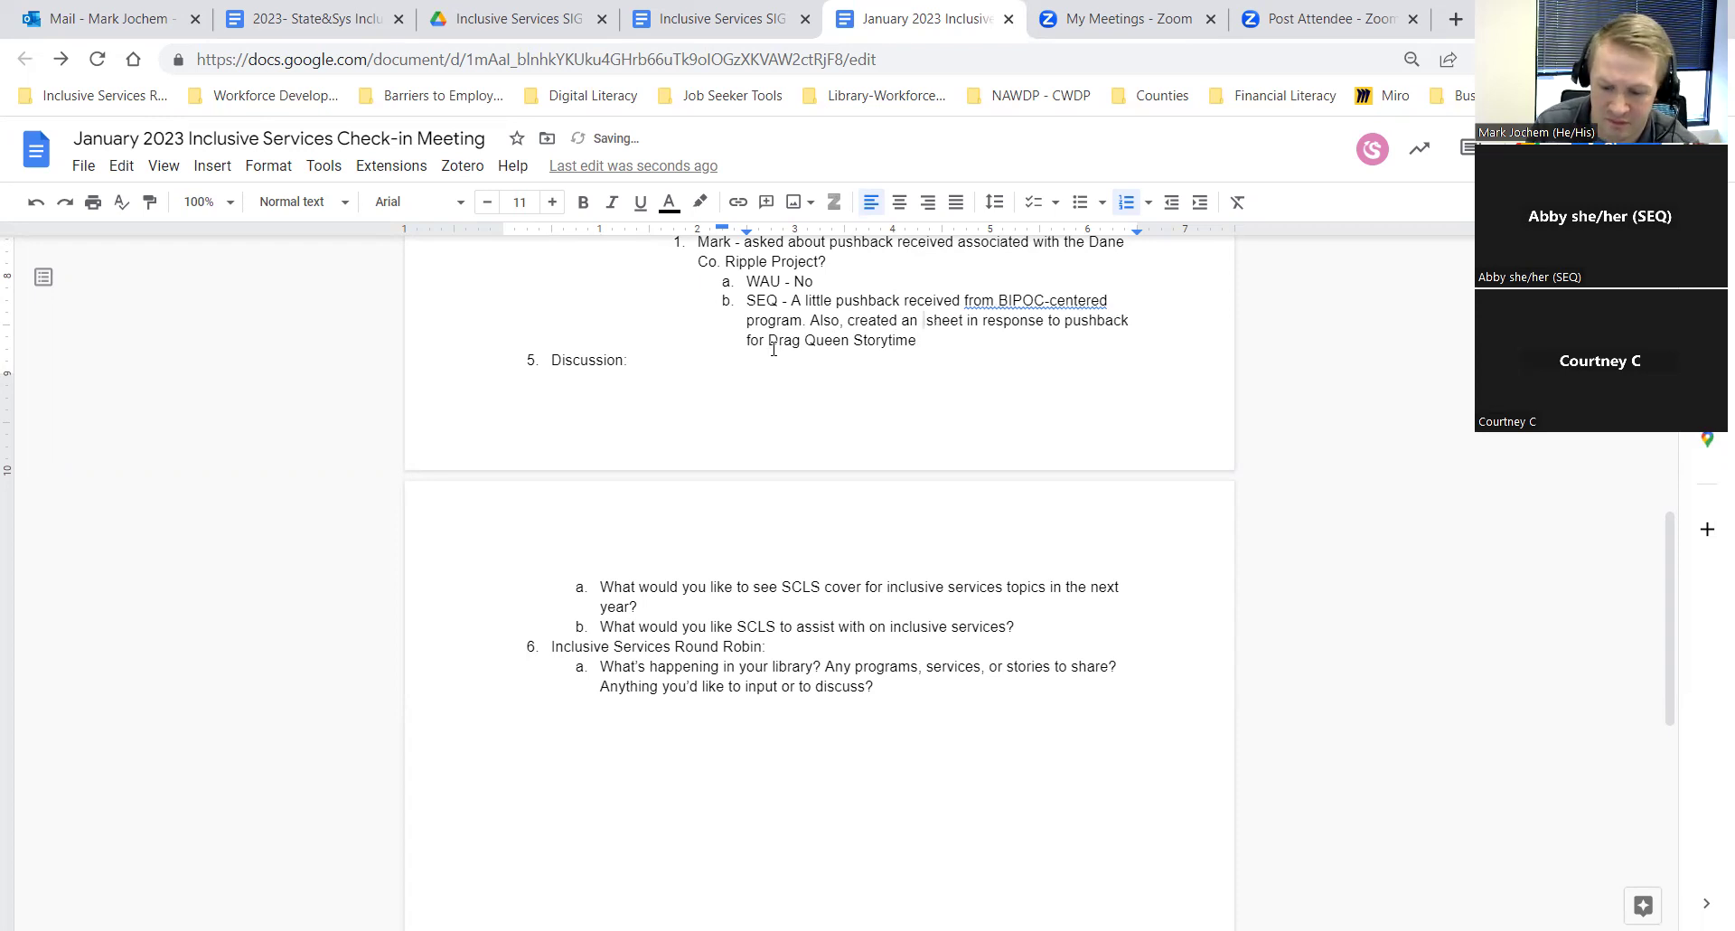
{"action": "type", "text": "o"}
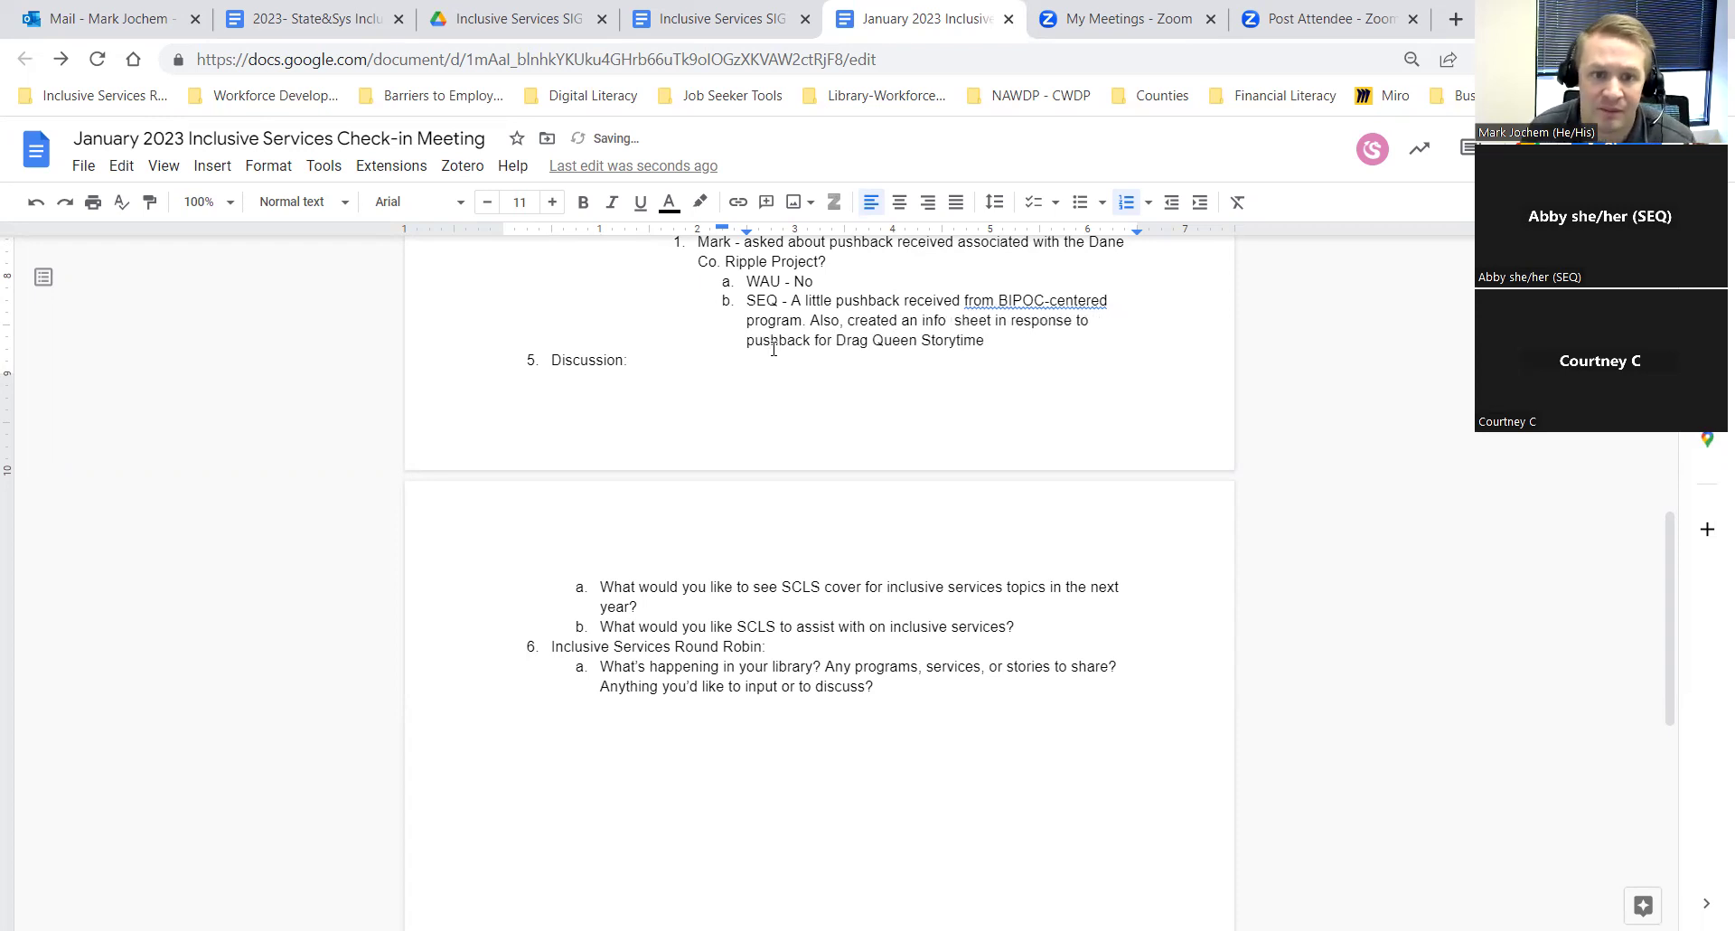
{"action": "scroll", "coordinate": [705, 451], "scroll_direction": "down", "scroll_amount": 1}
Step: Under the first Discussion question, add an attendee note: looking forward to SW month, Dane Co. resource list
{"action": "left_click", "coordinate": [656, 494]}
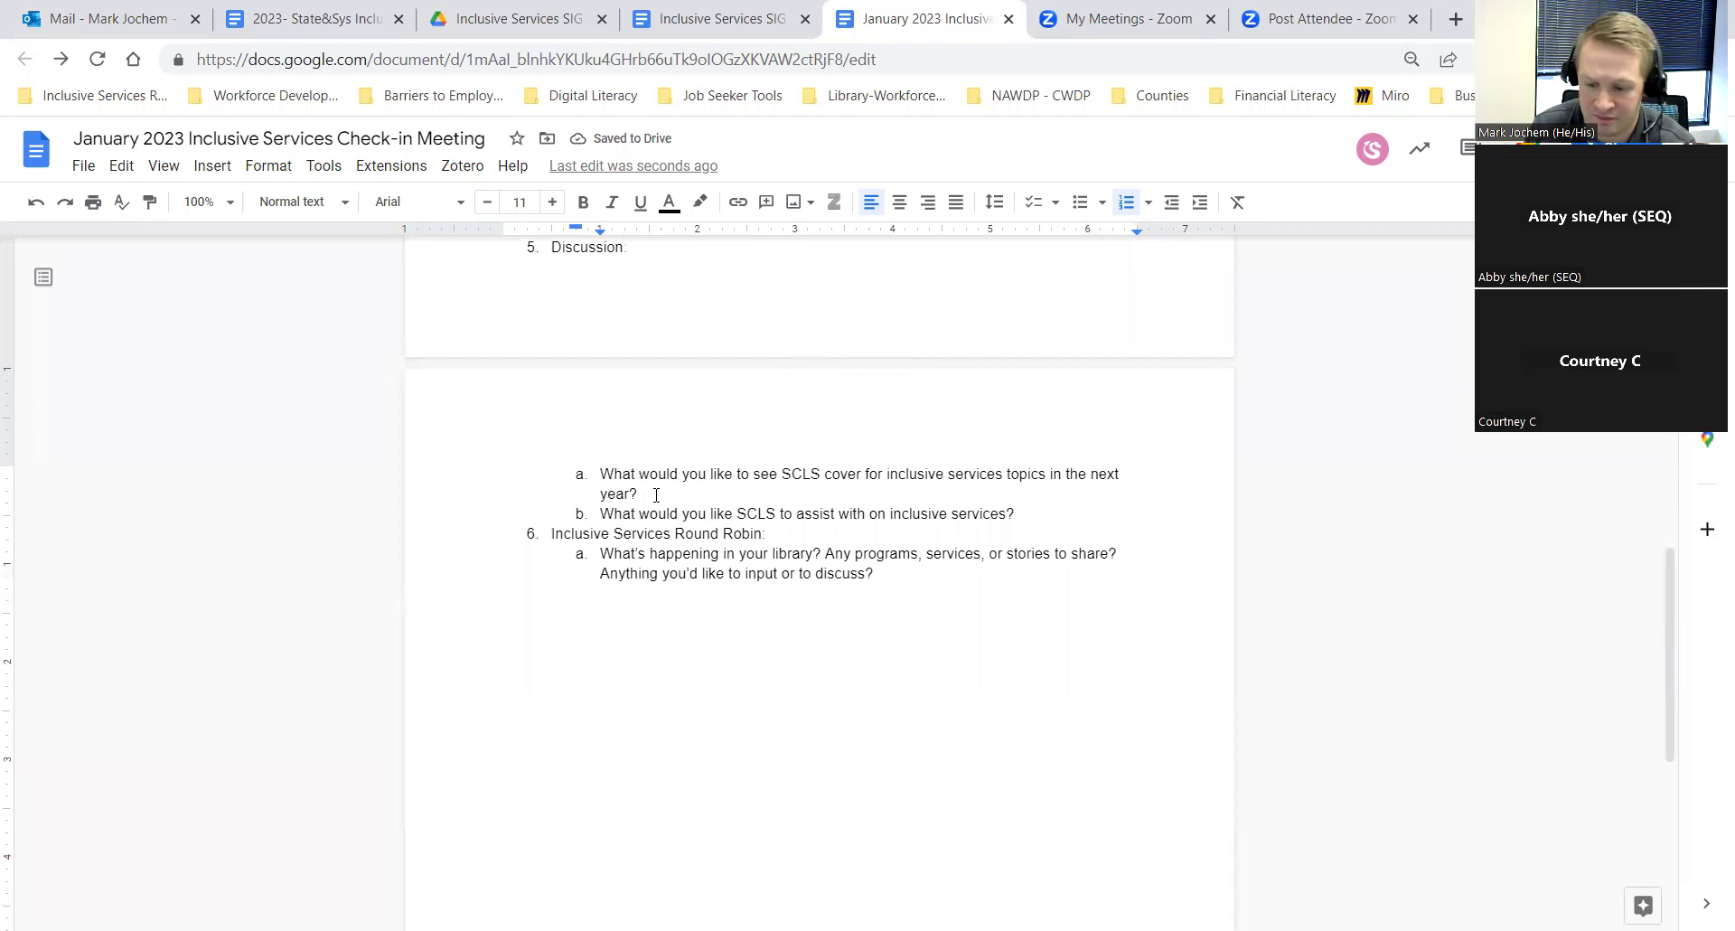
{"action": "key", "text": "Return"}
{"action": "key", "text": "Tab"}
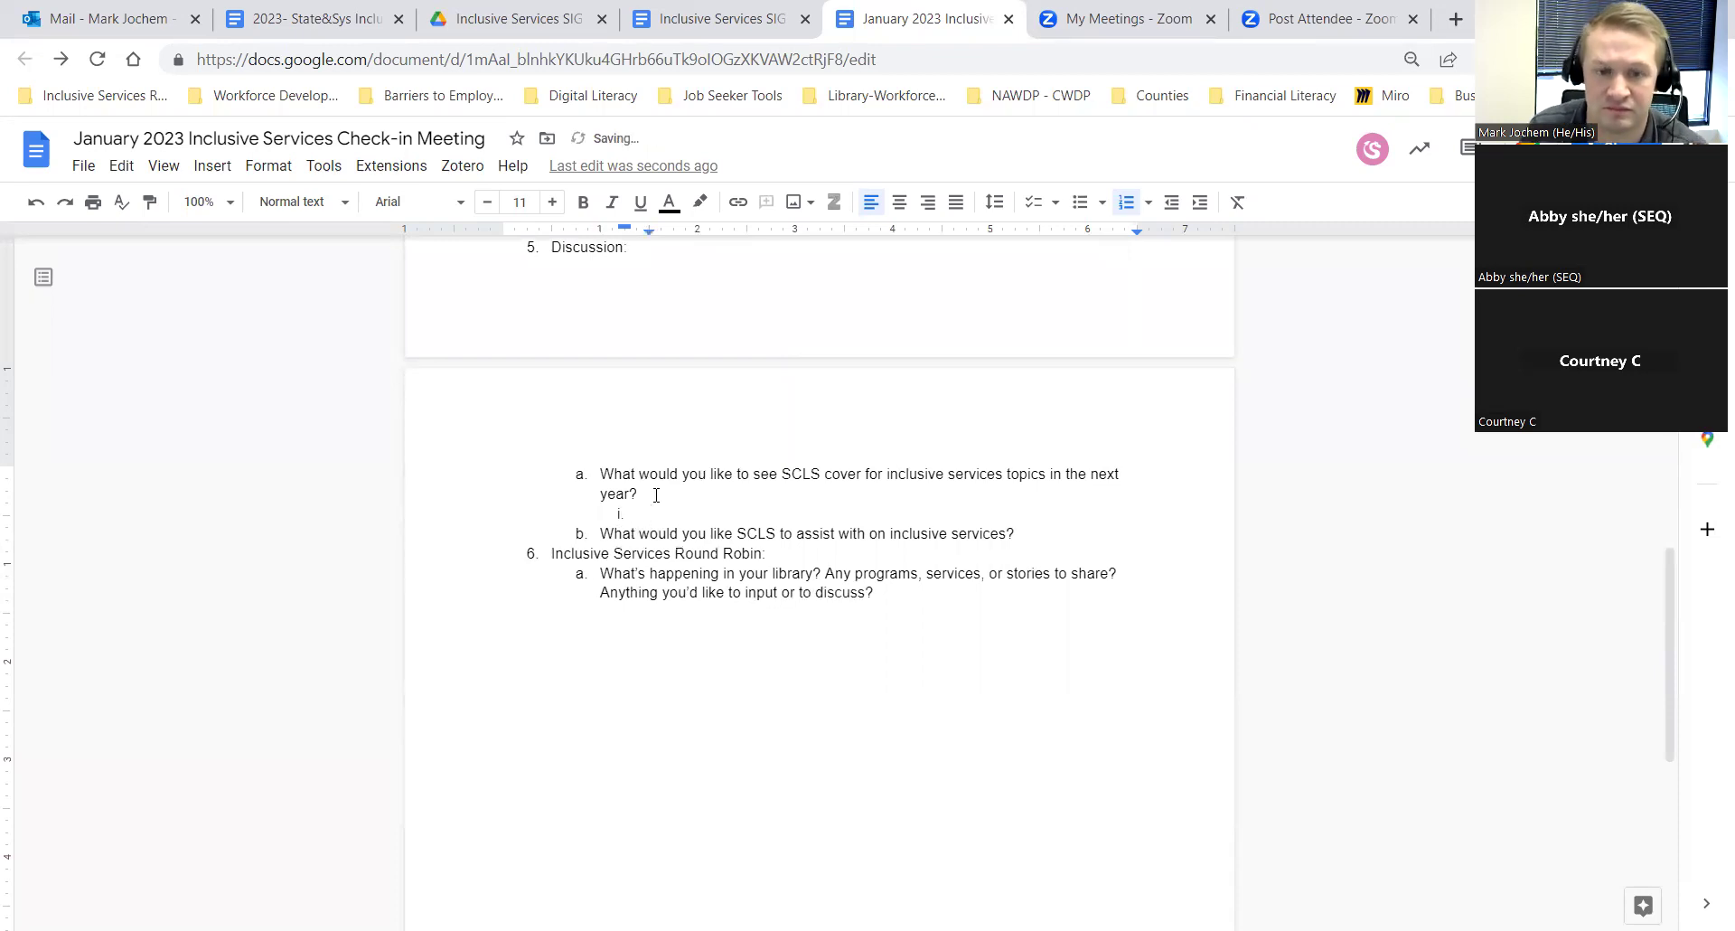
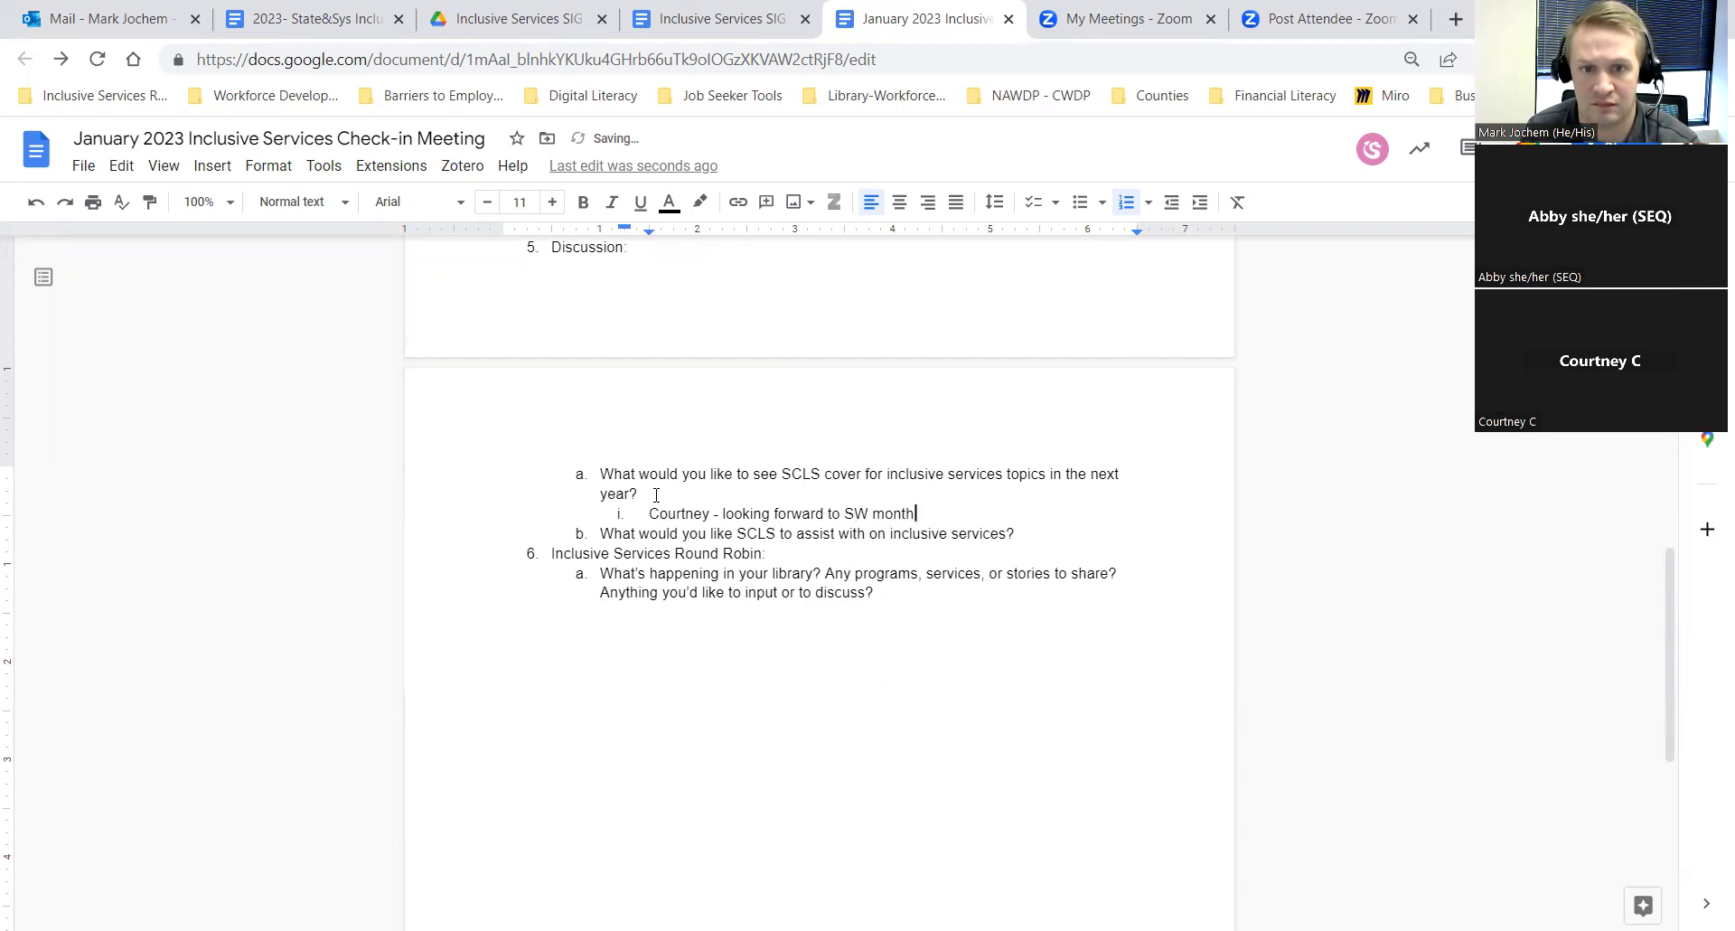
{"action": "type", "text": ". Dane Co. R"}
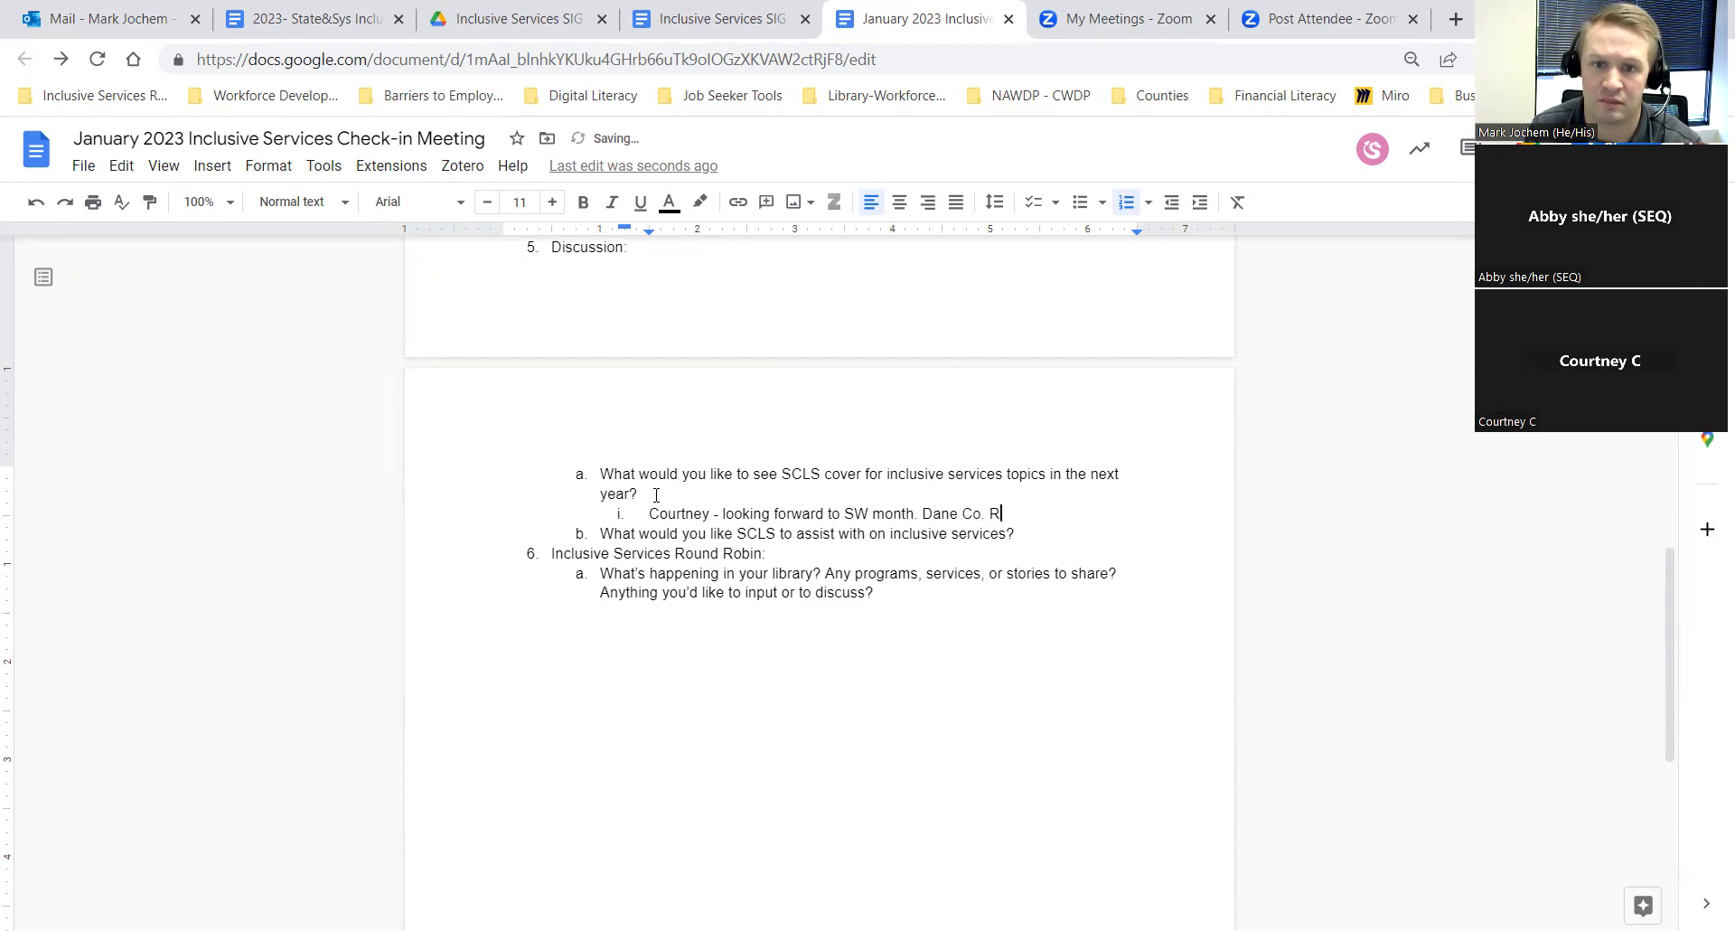
{"action": "key", "text": "BackSpace"}
{"action": "key", "text": "BackSpace"}
{"action": "type", "text": "respo"}
{"action": "key", "text": "BackSpace"}
{"action": "key", "text": "BackSpace"}
{"action": "type", "text": "ource "}
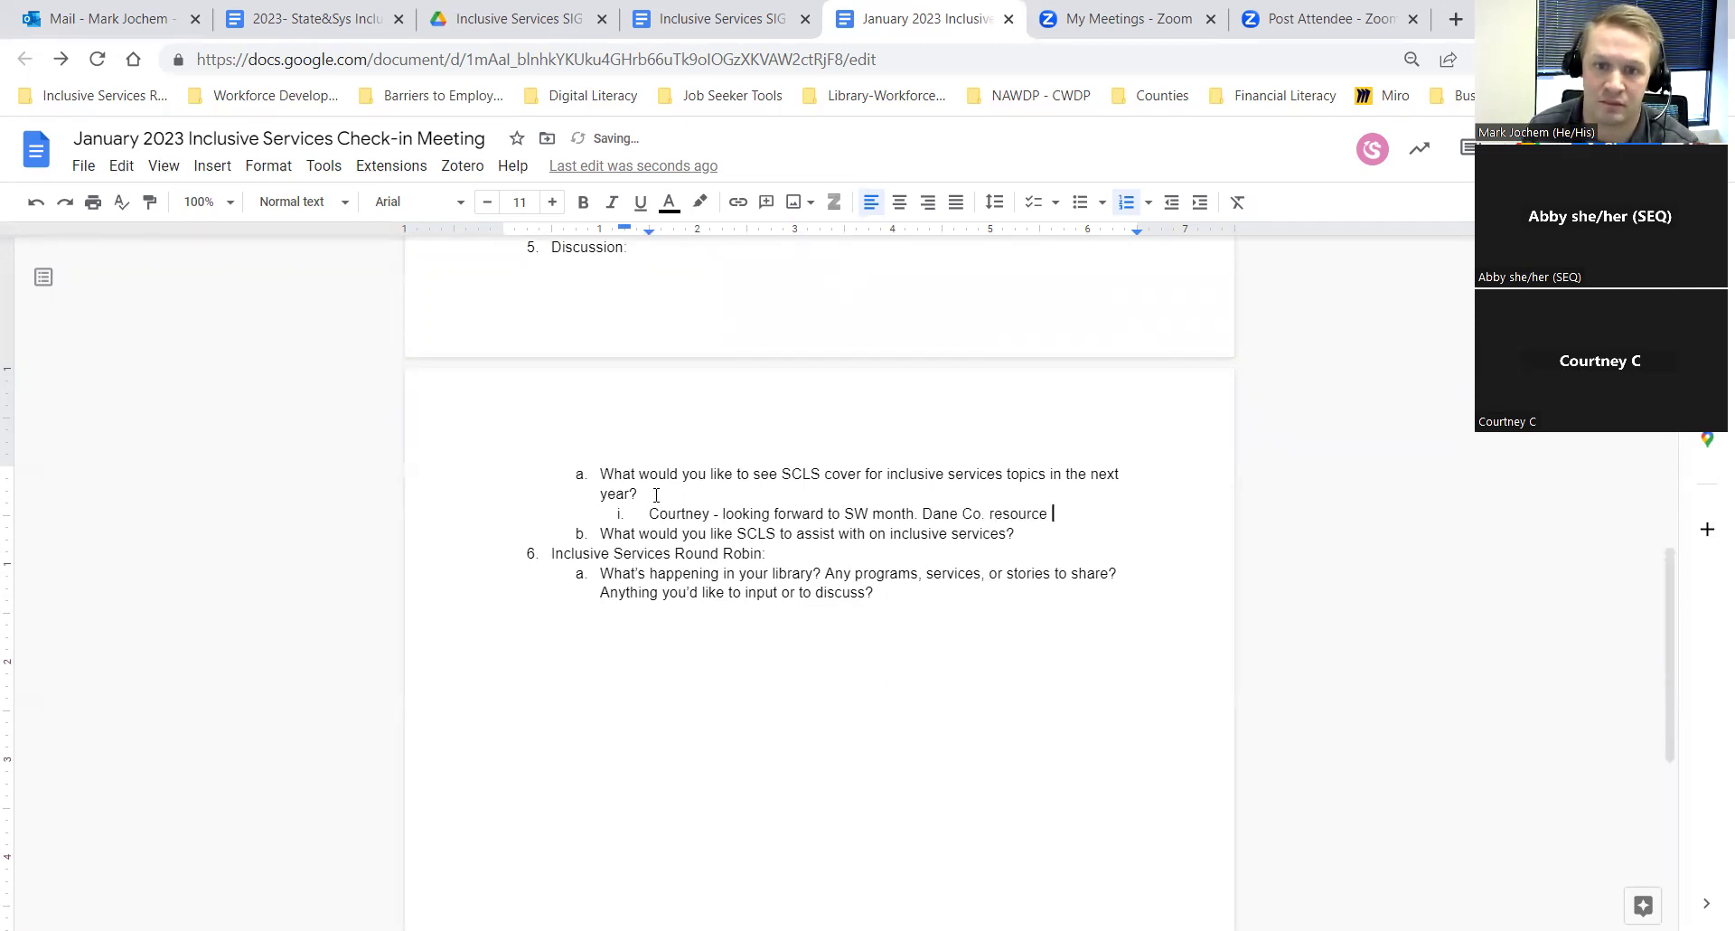
{"action": "type", "text": "list"}
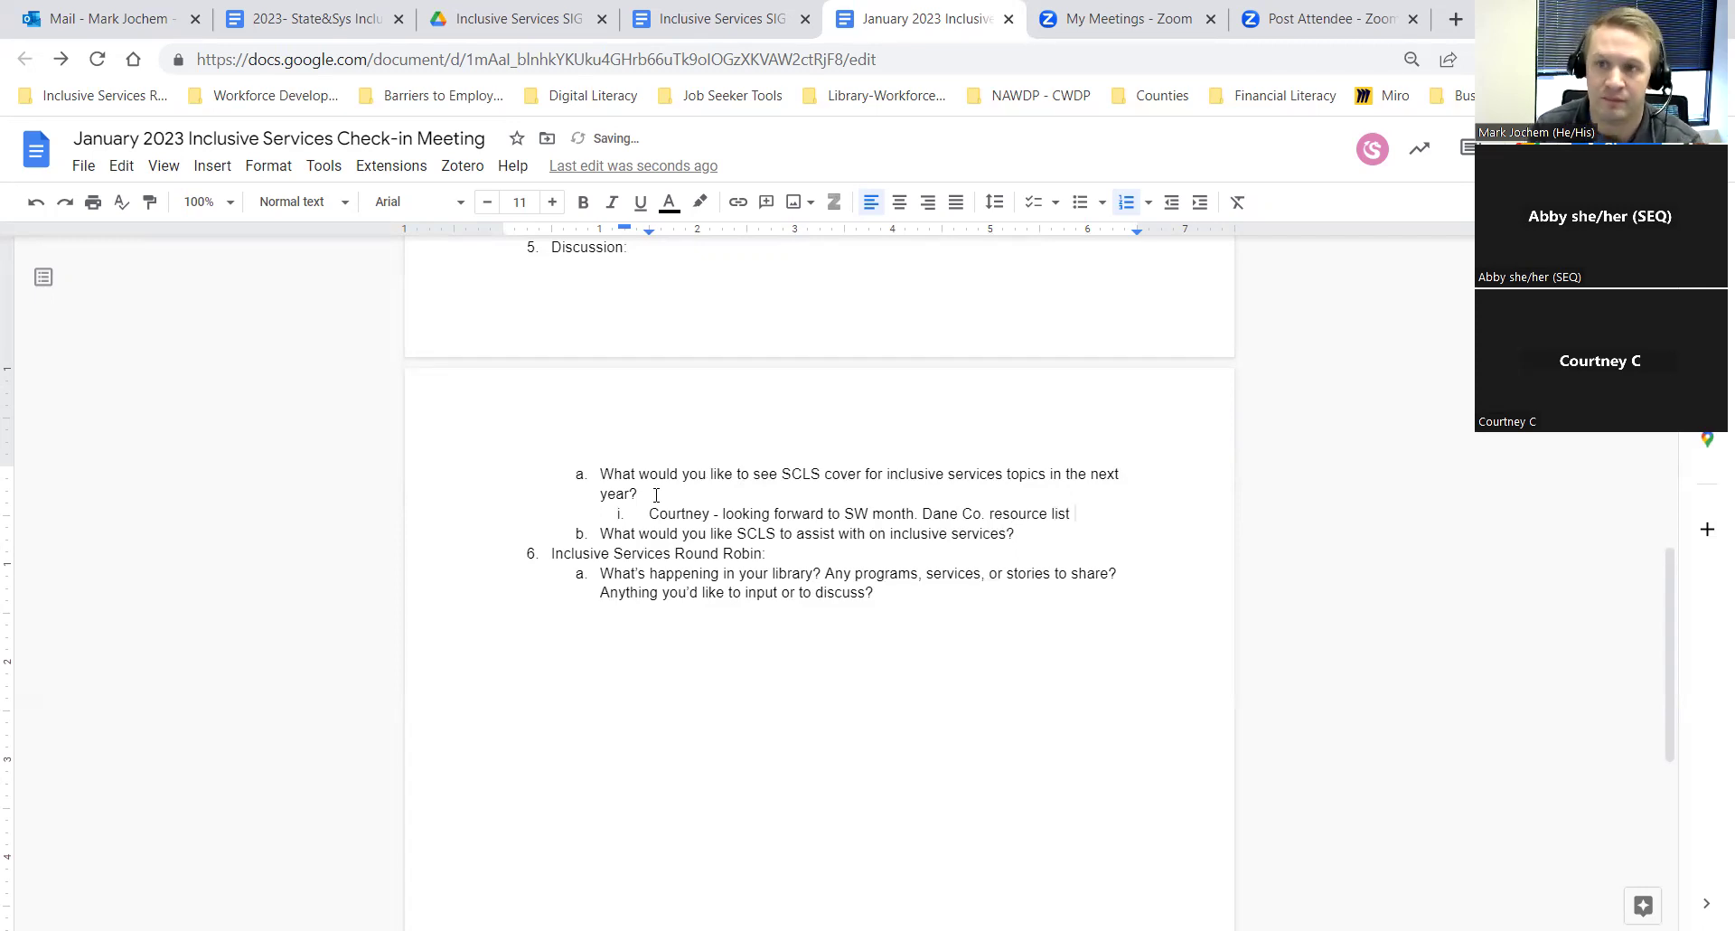
{"action": "key", "text": "BackSpace"}
Step: Add 'program.' after 'SW month' and finish the resource-list note about folks needing housing
{"action": "key", "text": "BackSpace"}
{"action": "key", "text": "ctrl+Left"}
{"action": "key", "text": "ctrl+Left"}
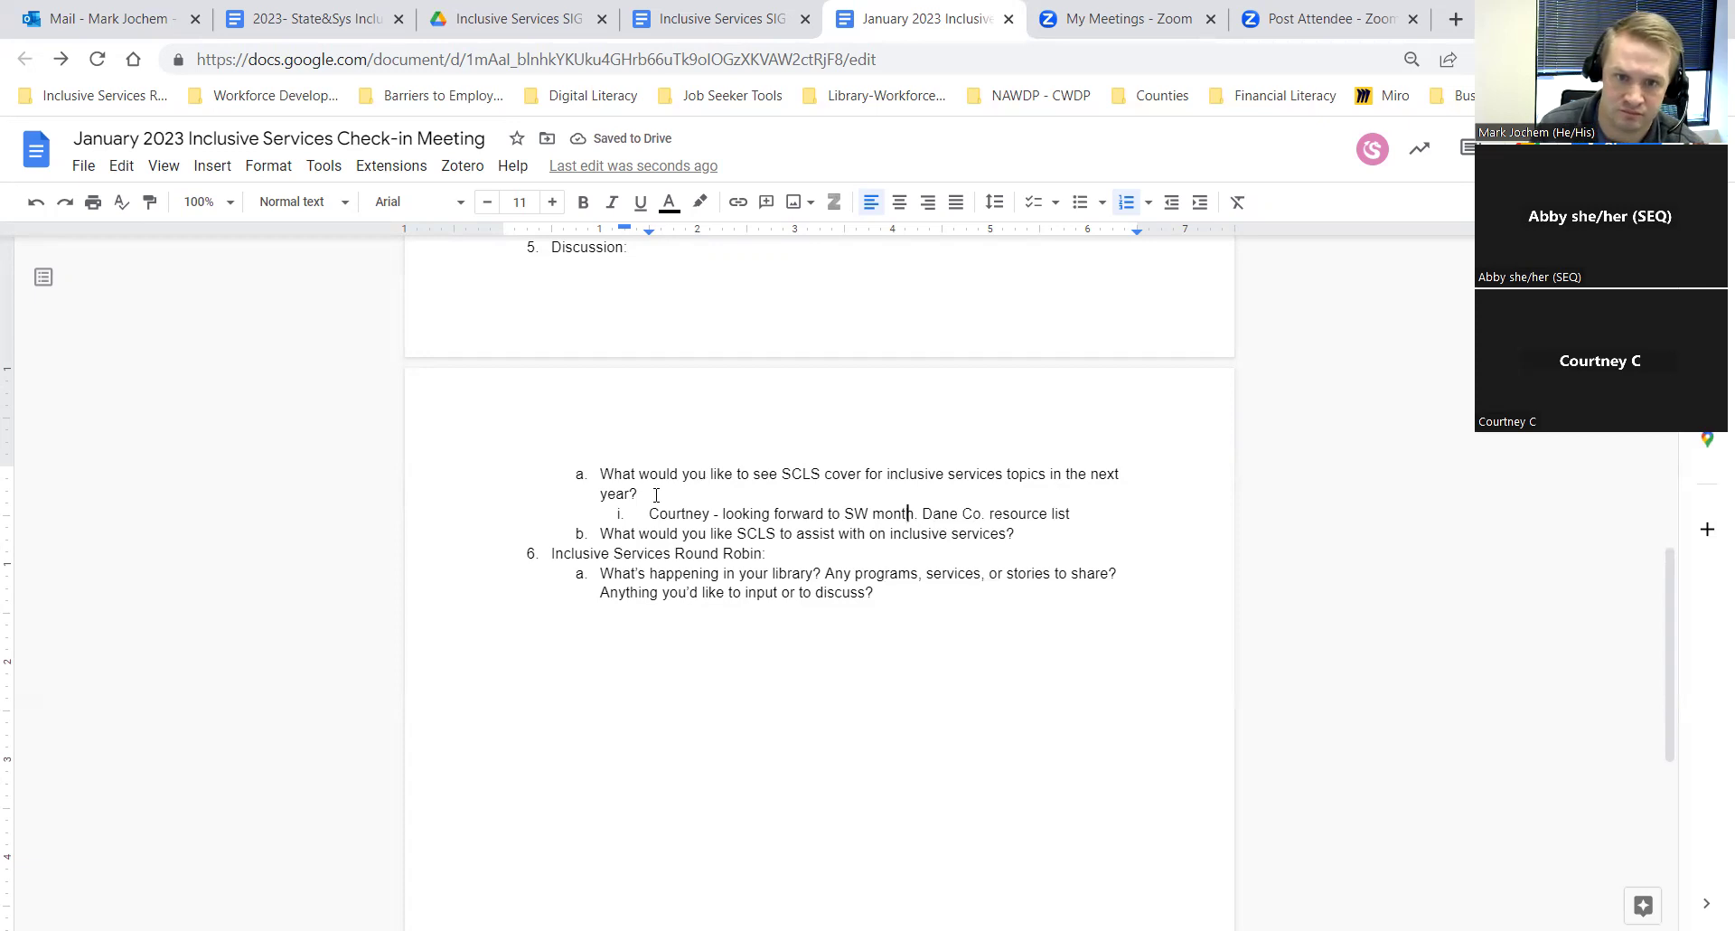
{"action": "key", "text": "BackSpace"}
{"action": "key", "text": "BackSpace"}
{"action": "type", "text": "program"}
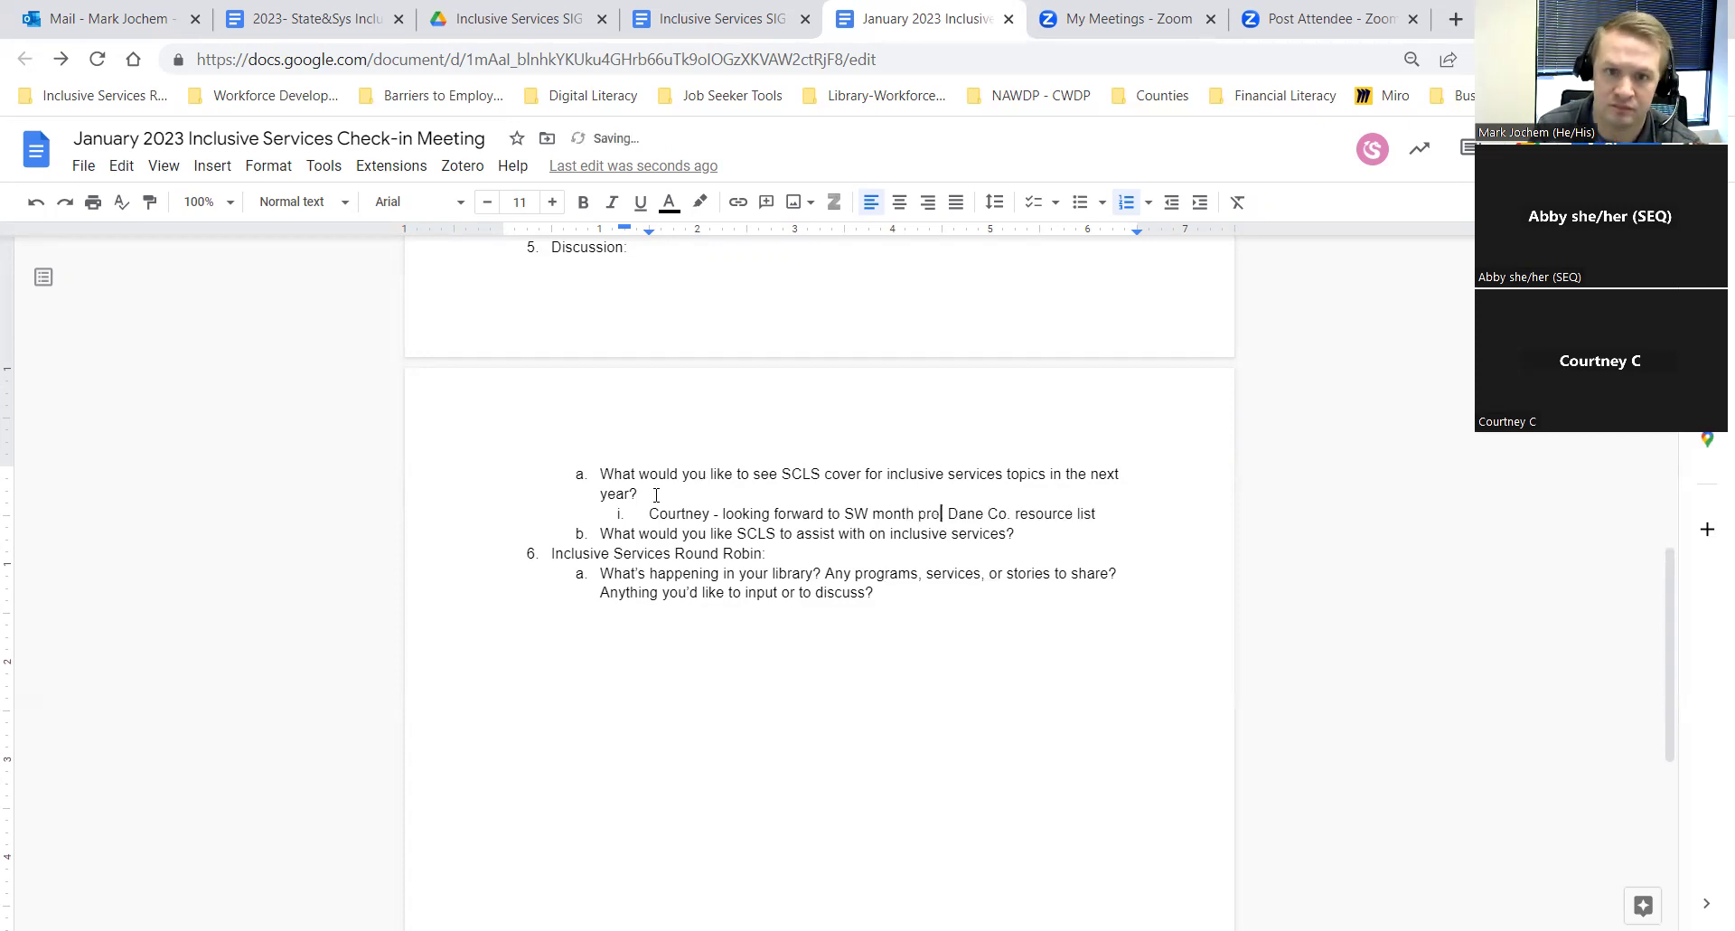
{"action": "type", "text": "."}
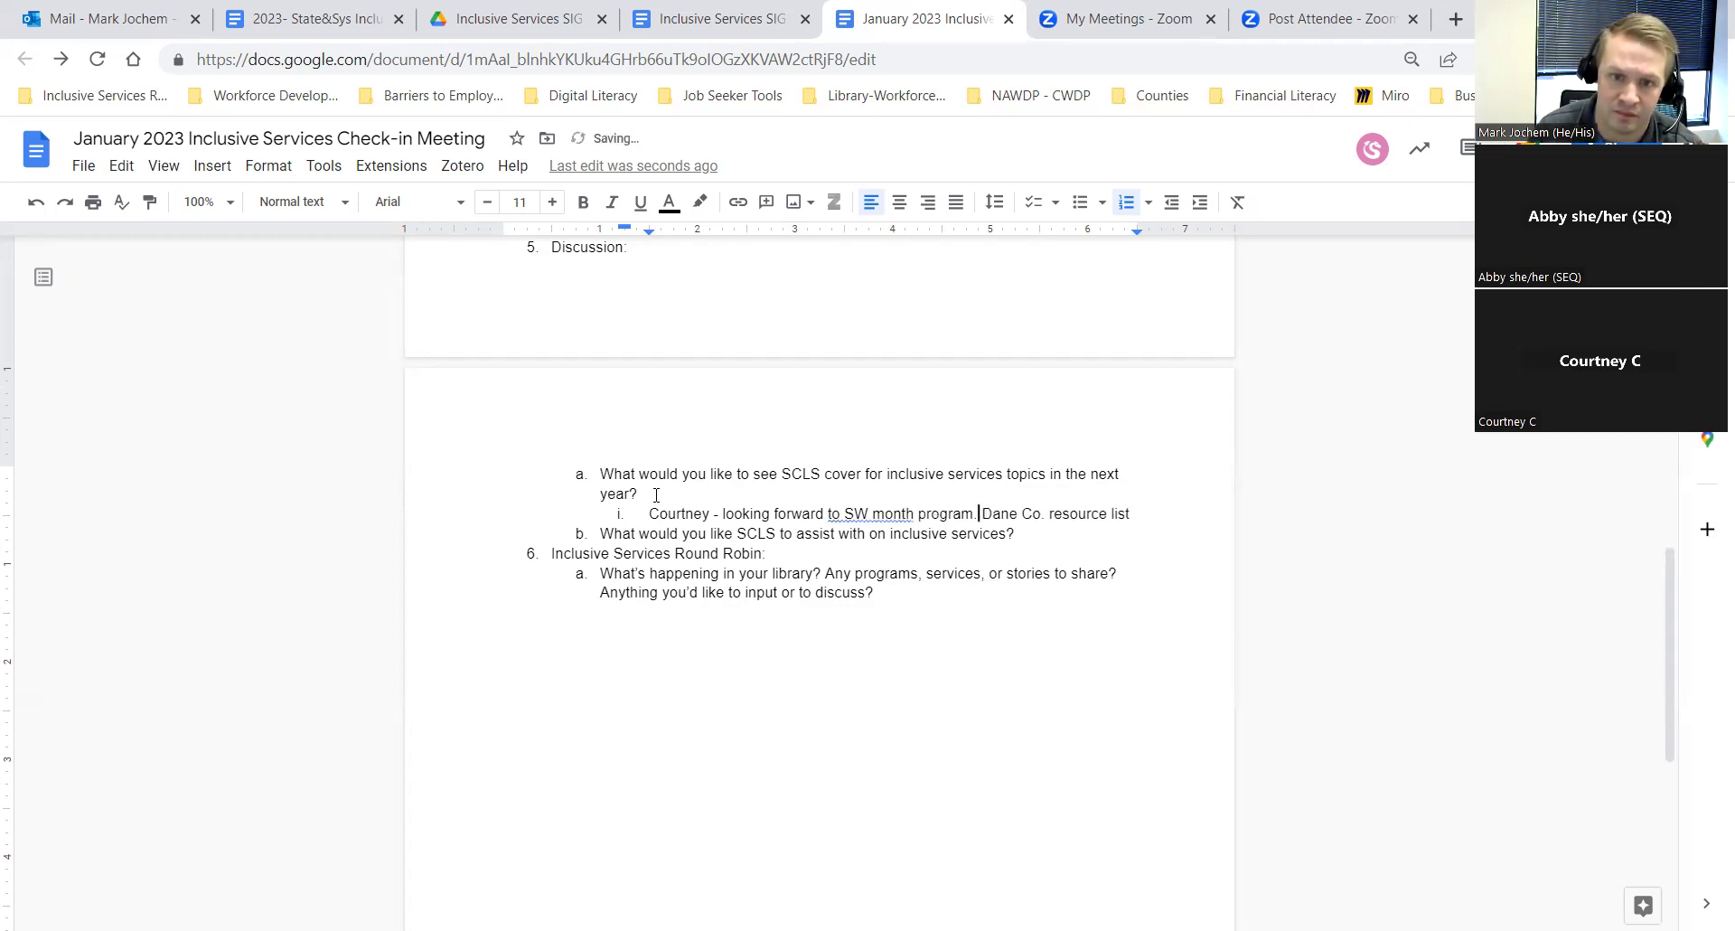
{"action": "key", "text": "Right"}
{"action": "key", "text": "Right"}
{"action": "key", "text": "Right"}
{"action": "key", "text": "Right"}
{"action": "key", "text": "Right"}
{"action": "key", "text": "Right"}
{"action": "key", "text": "Right"}
{"action": "key", "text": "Right"}
{"action": "key", "text": "Right"}
{"action": "key", "text": "Right"}
{"action": "key", "text": "Right"}
{"action": "key", "text": "Right"}
{"action": "key", "text": "Right"}
{"action": "key", "text": "Right"}
{"action": "key", "text": "Right"}
{"action": "key", "text": "Right"}
{"action": "key", "text": "Right"}
{"action": "key", "text": "Right"}
{"action": "key", "text": "Right"}
{"action": "key", "text": "Right"}
{"action": "key", "text": "Right"}
{"action": "key", "text": "Right"}
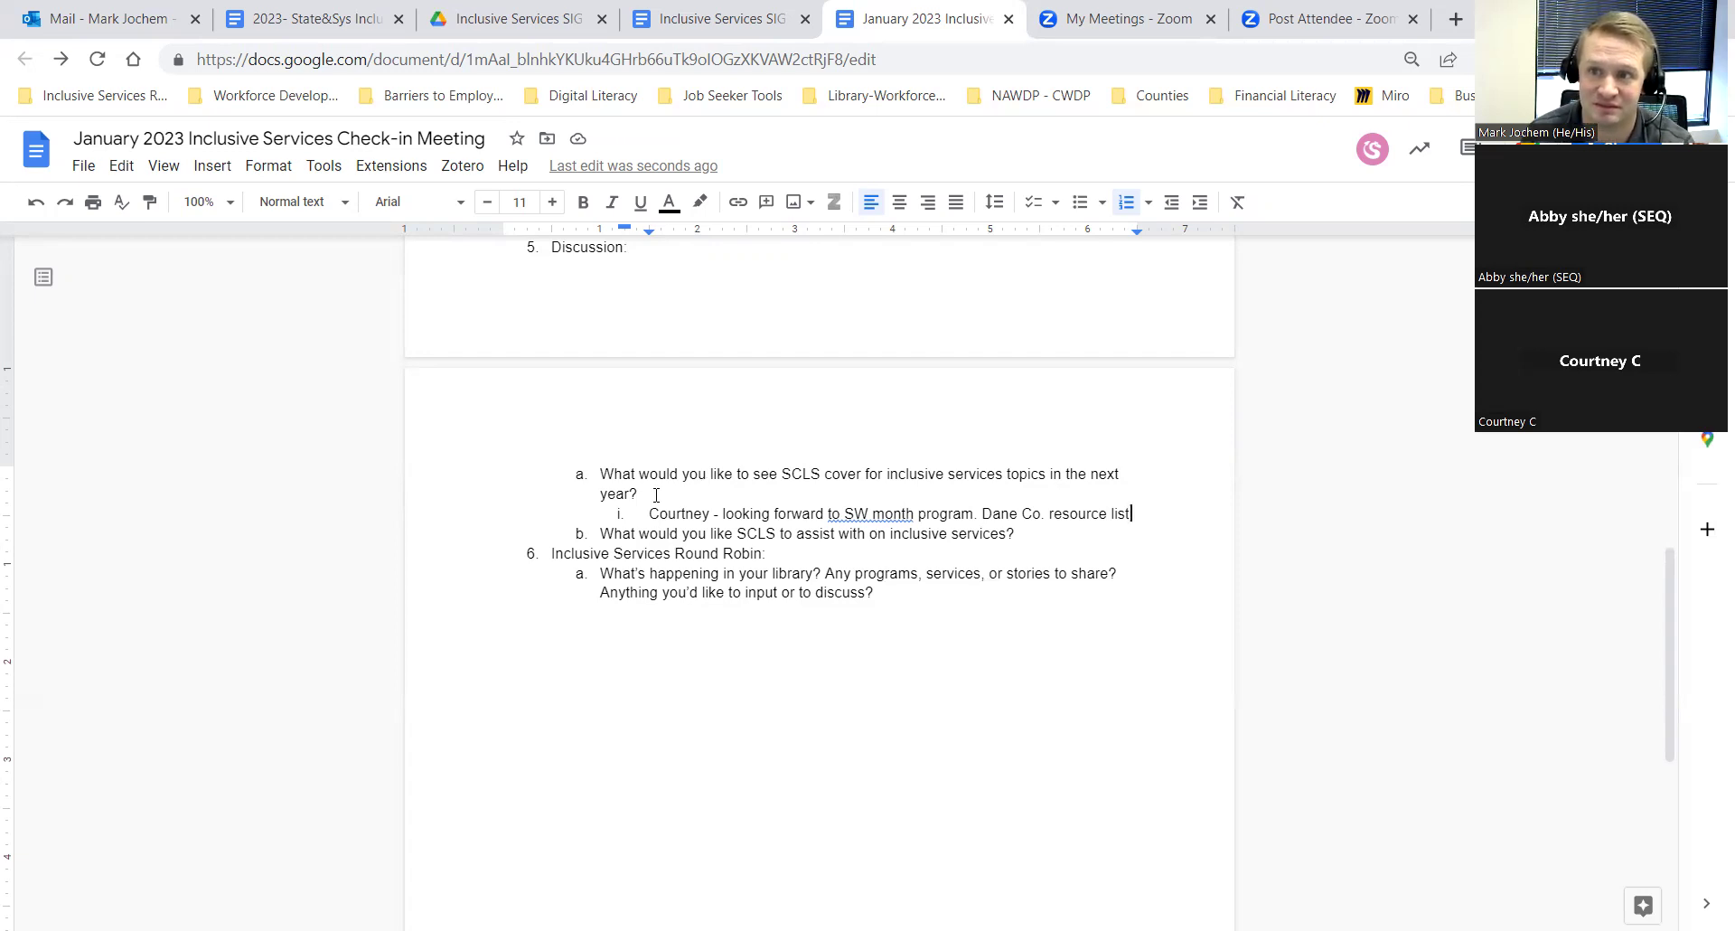
{"action": "type", "text": "for "}
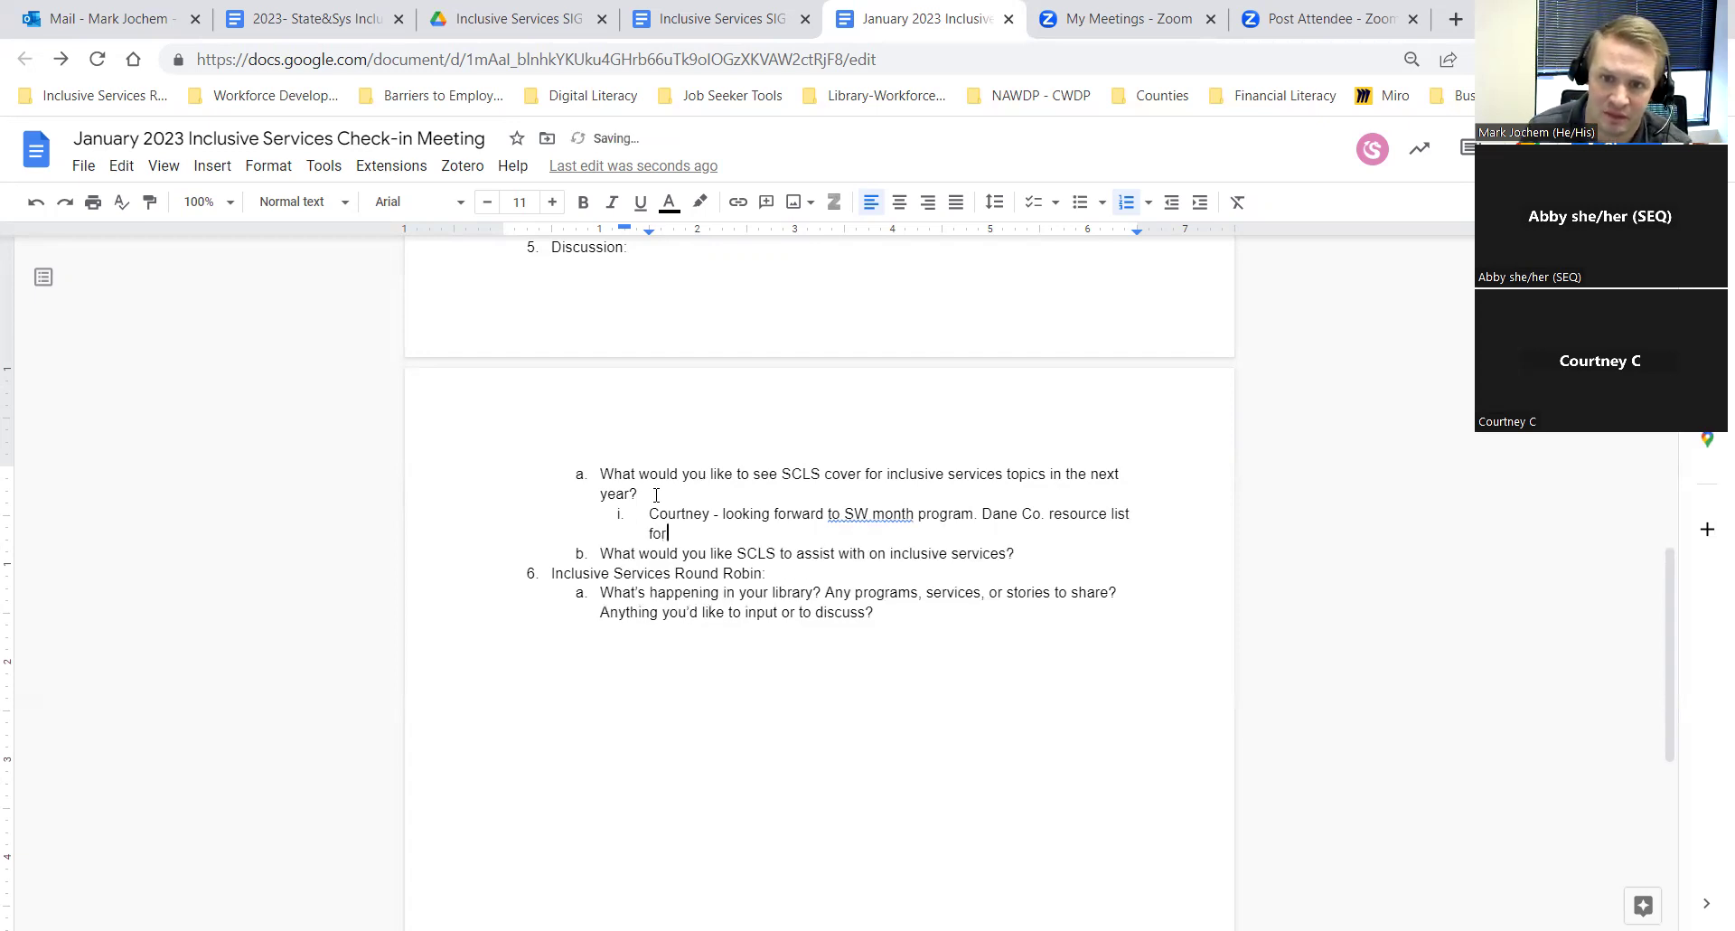
{"action": "type", "text": "folks loo"}
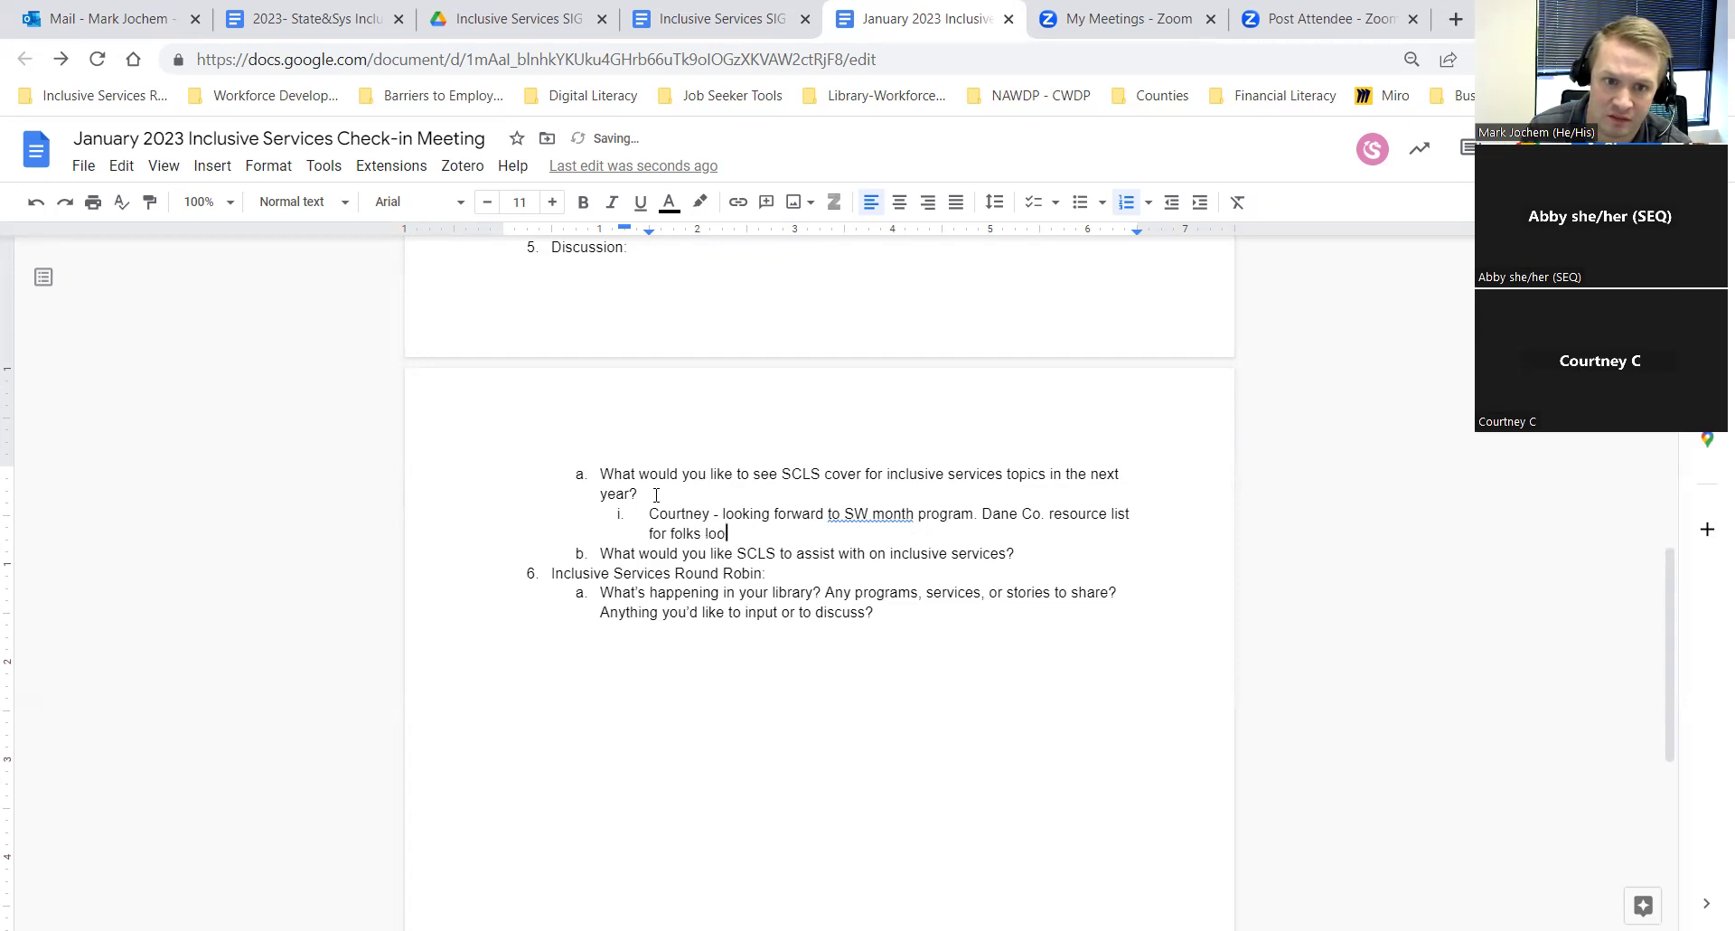
{"action": "type", "text": "king for pla"}
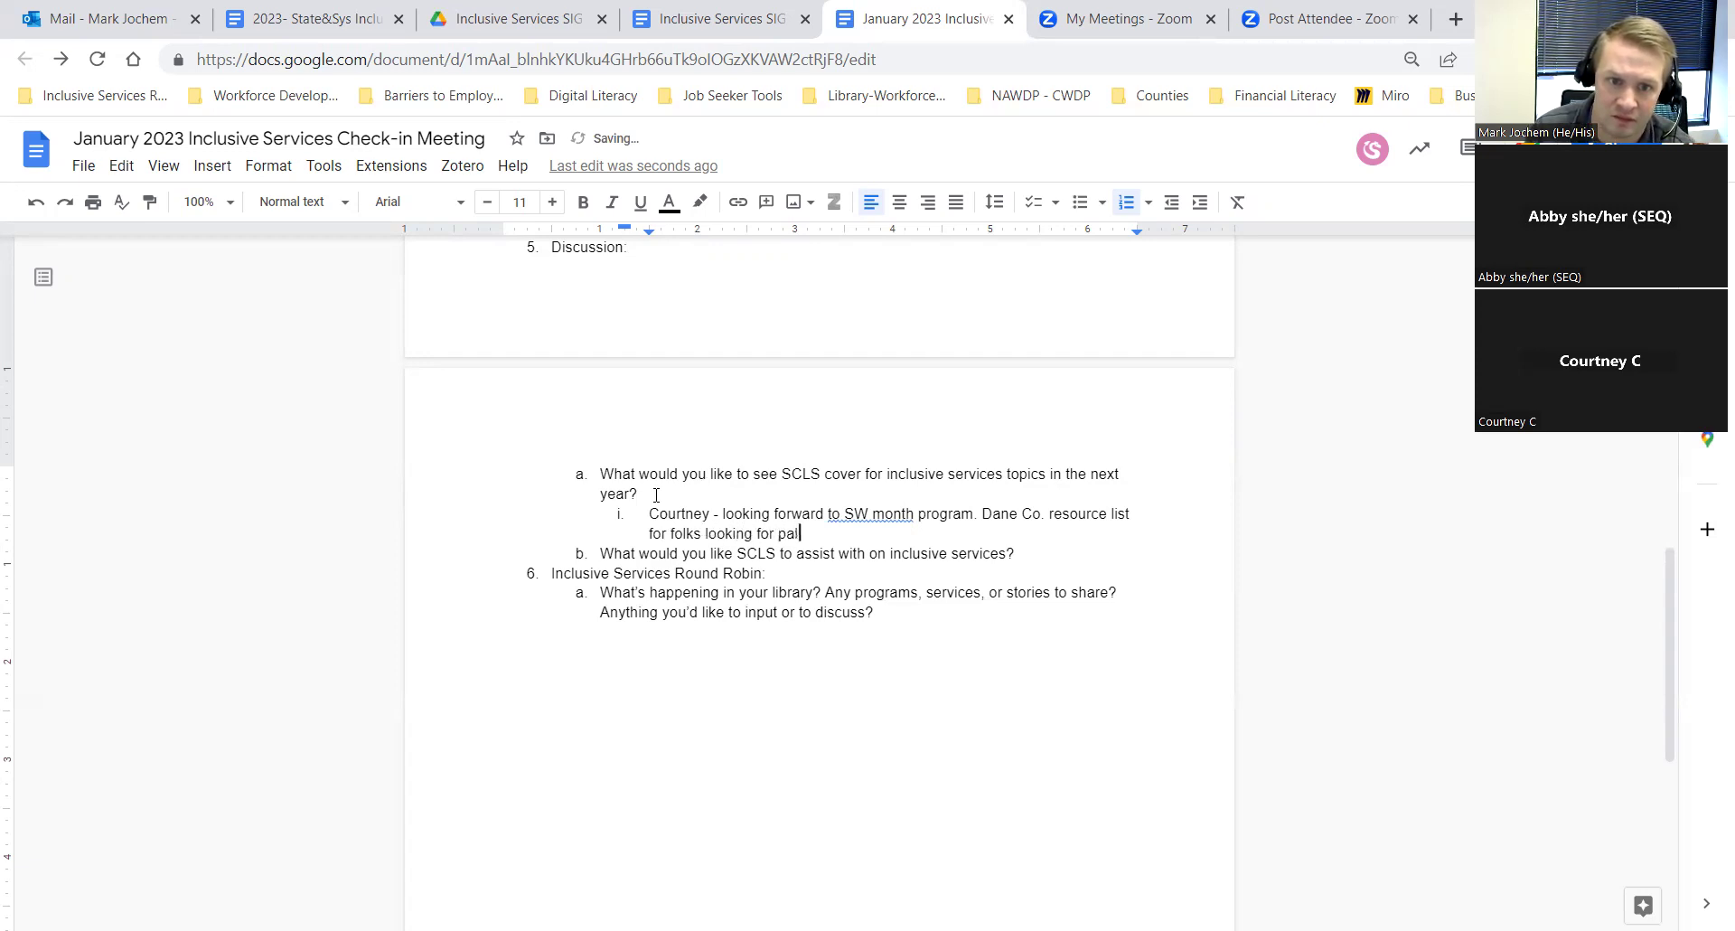
{"action": "type", "text": "ce to "}
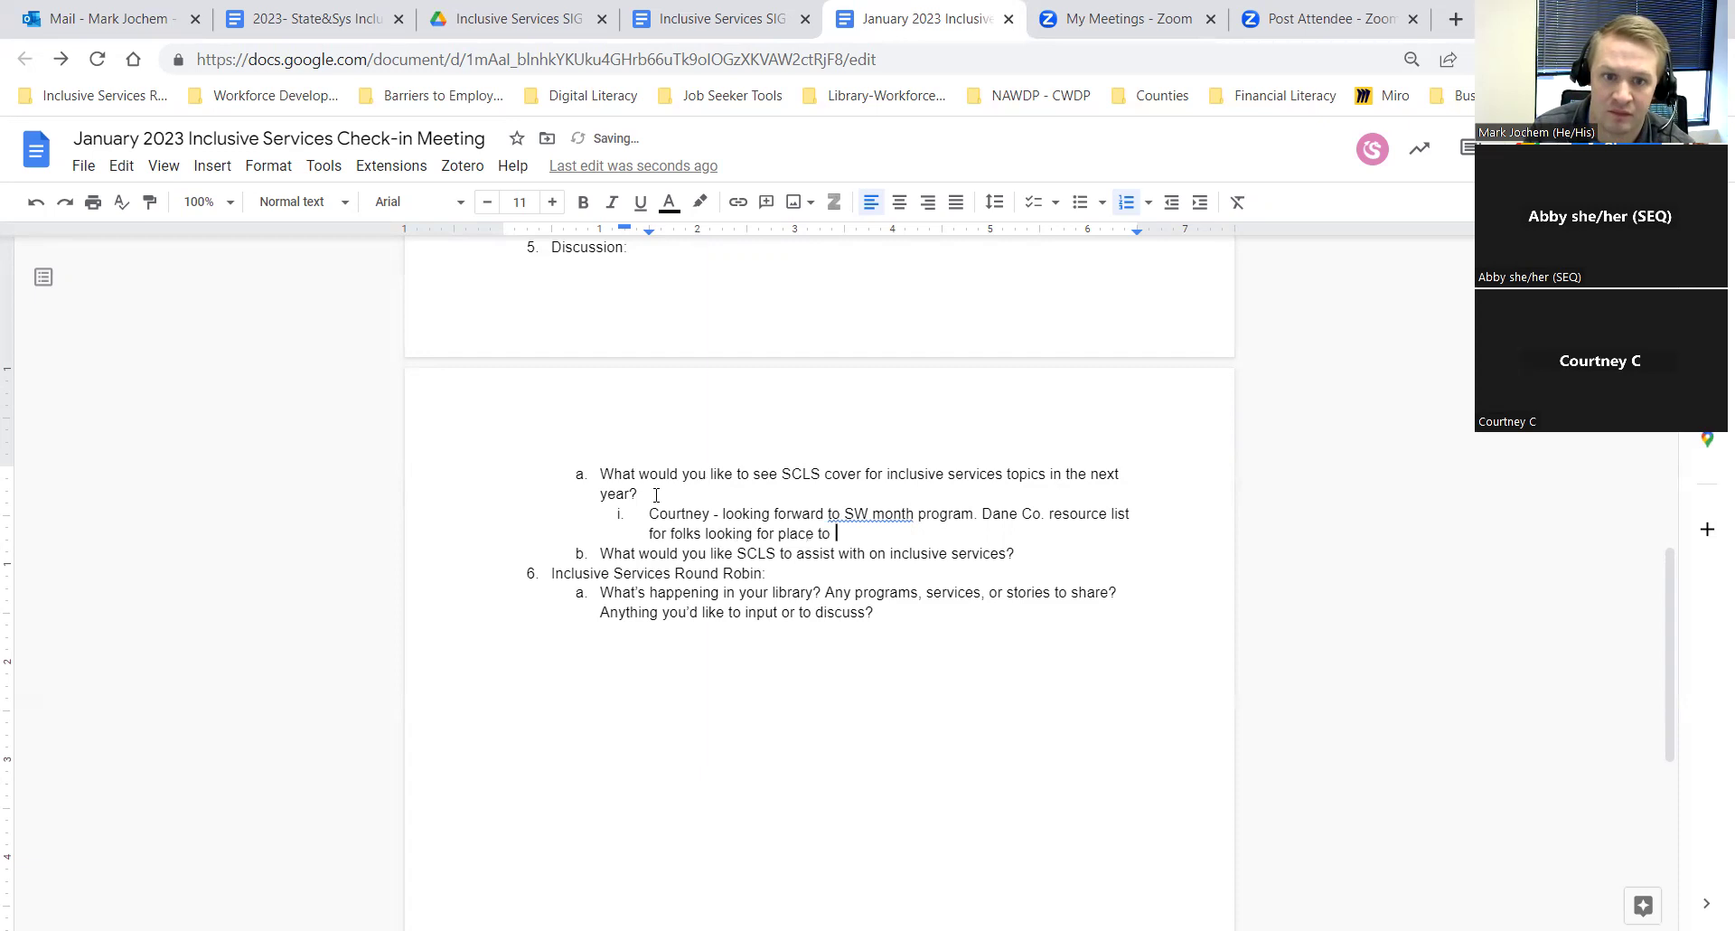
{"action": "type", "text": "stay"}
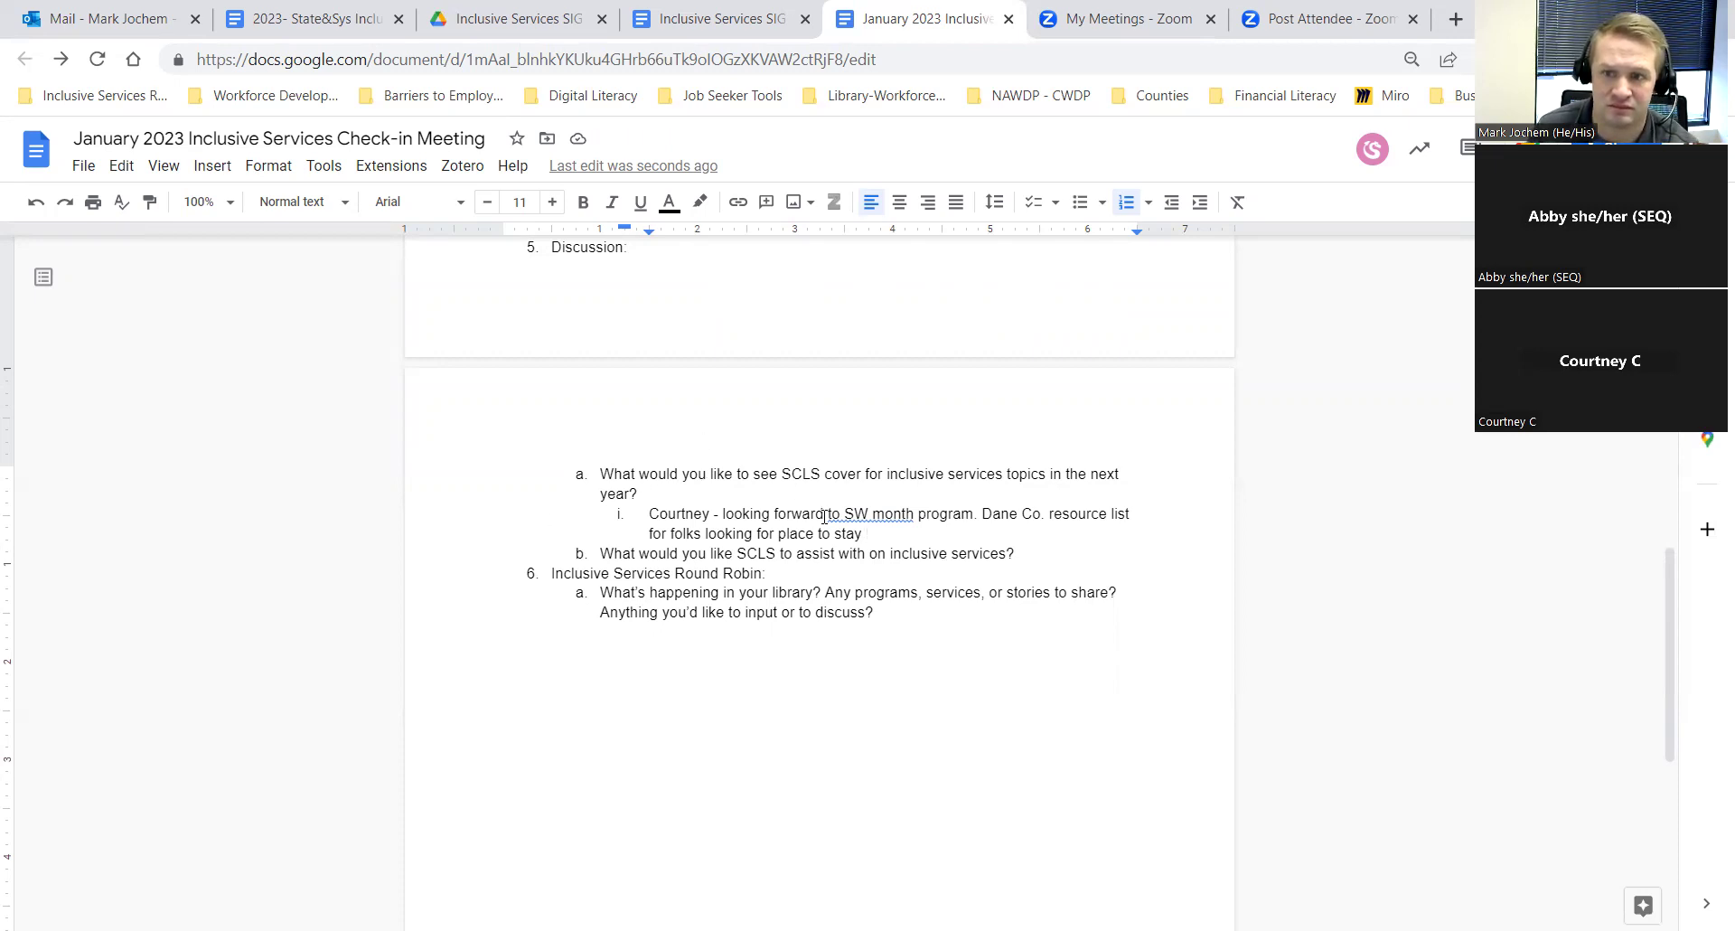
{"action": "key", "text": "BackSpace"}
{"action": "type", "text": "for "}
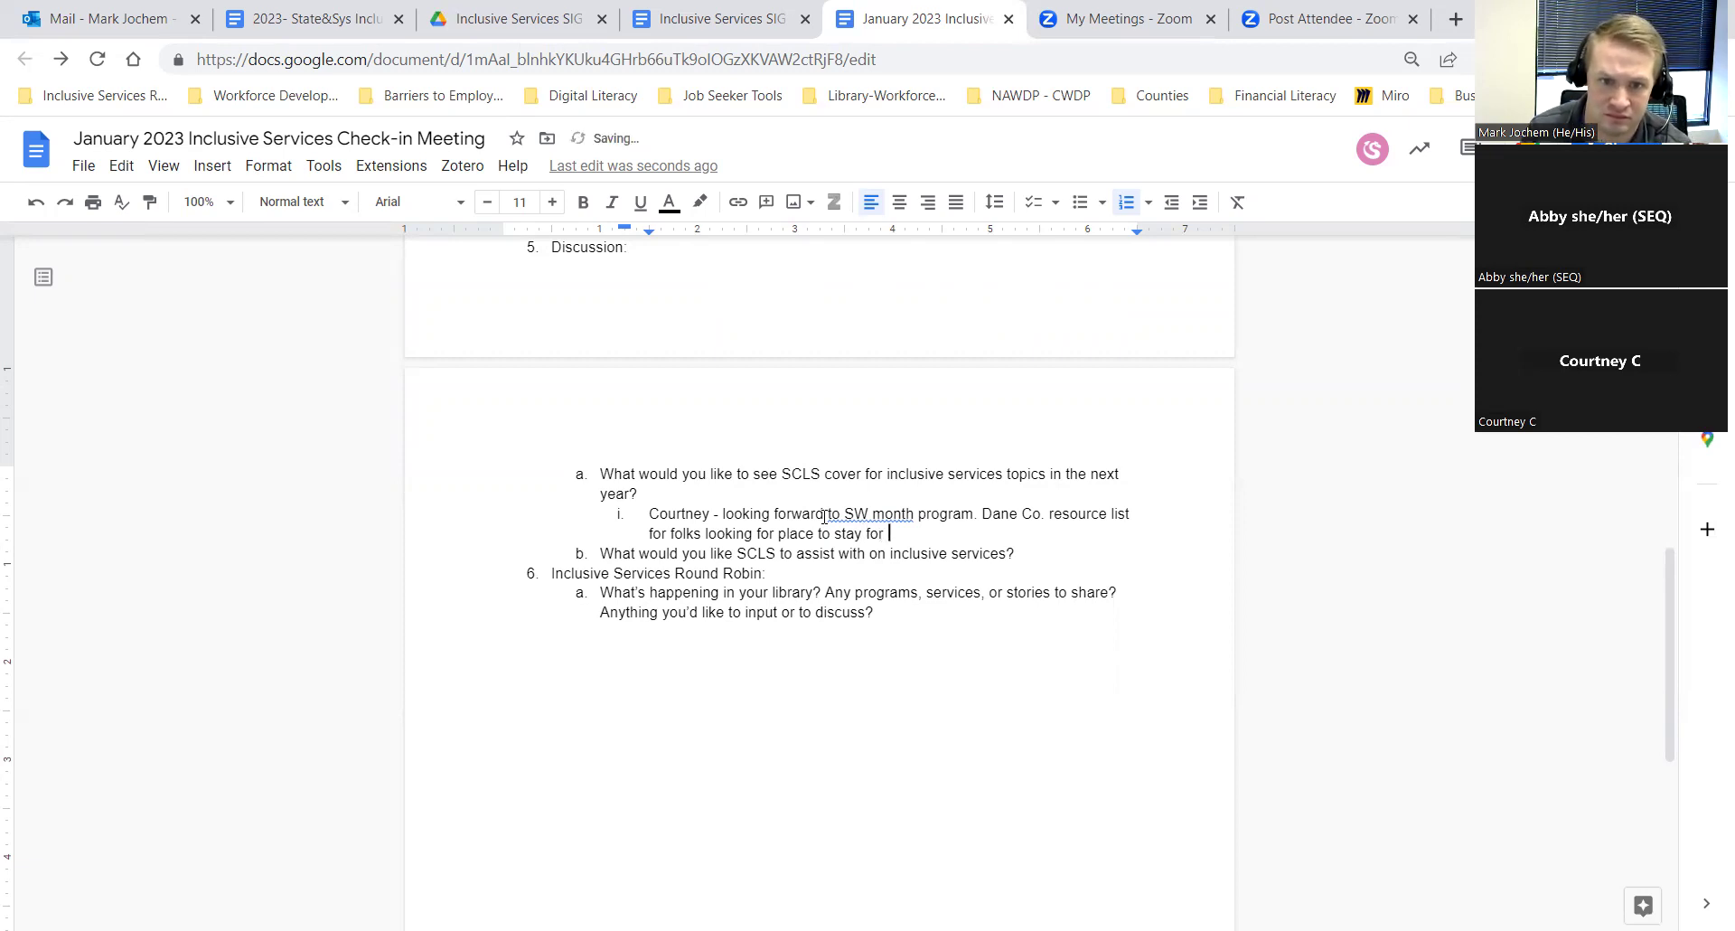
{"action": "type", "text": "housing"}
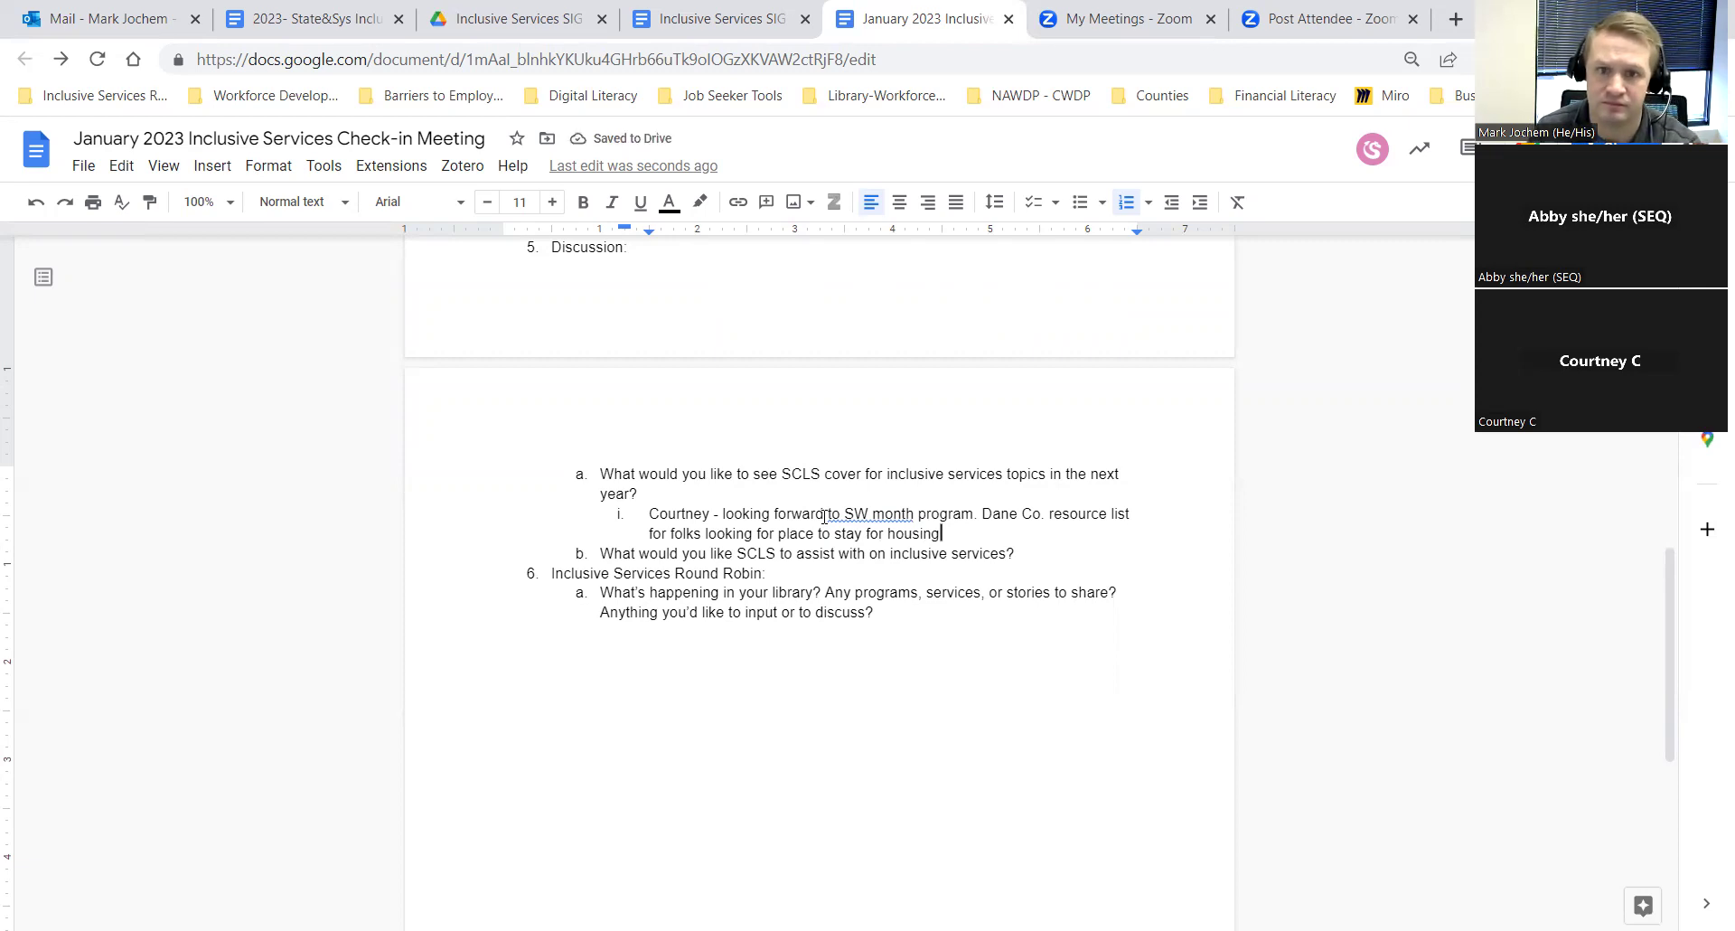
Step: Add a nested reply requesting advice or approach to compiling some resource, then outdent a blank item ii
{"action": "key", "text": "Return"}
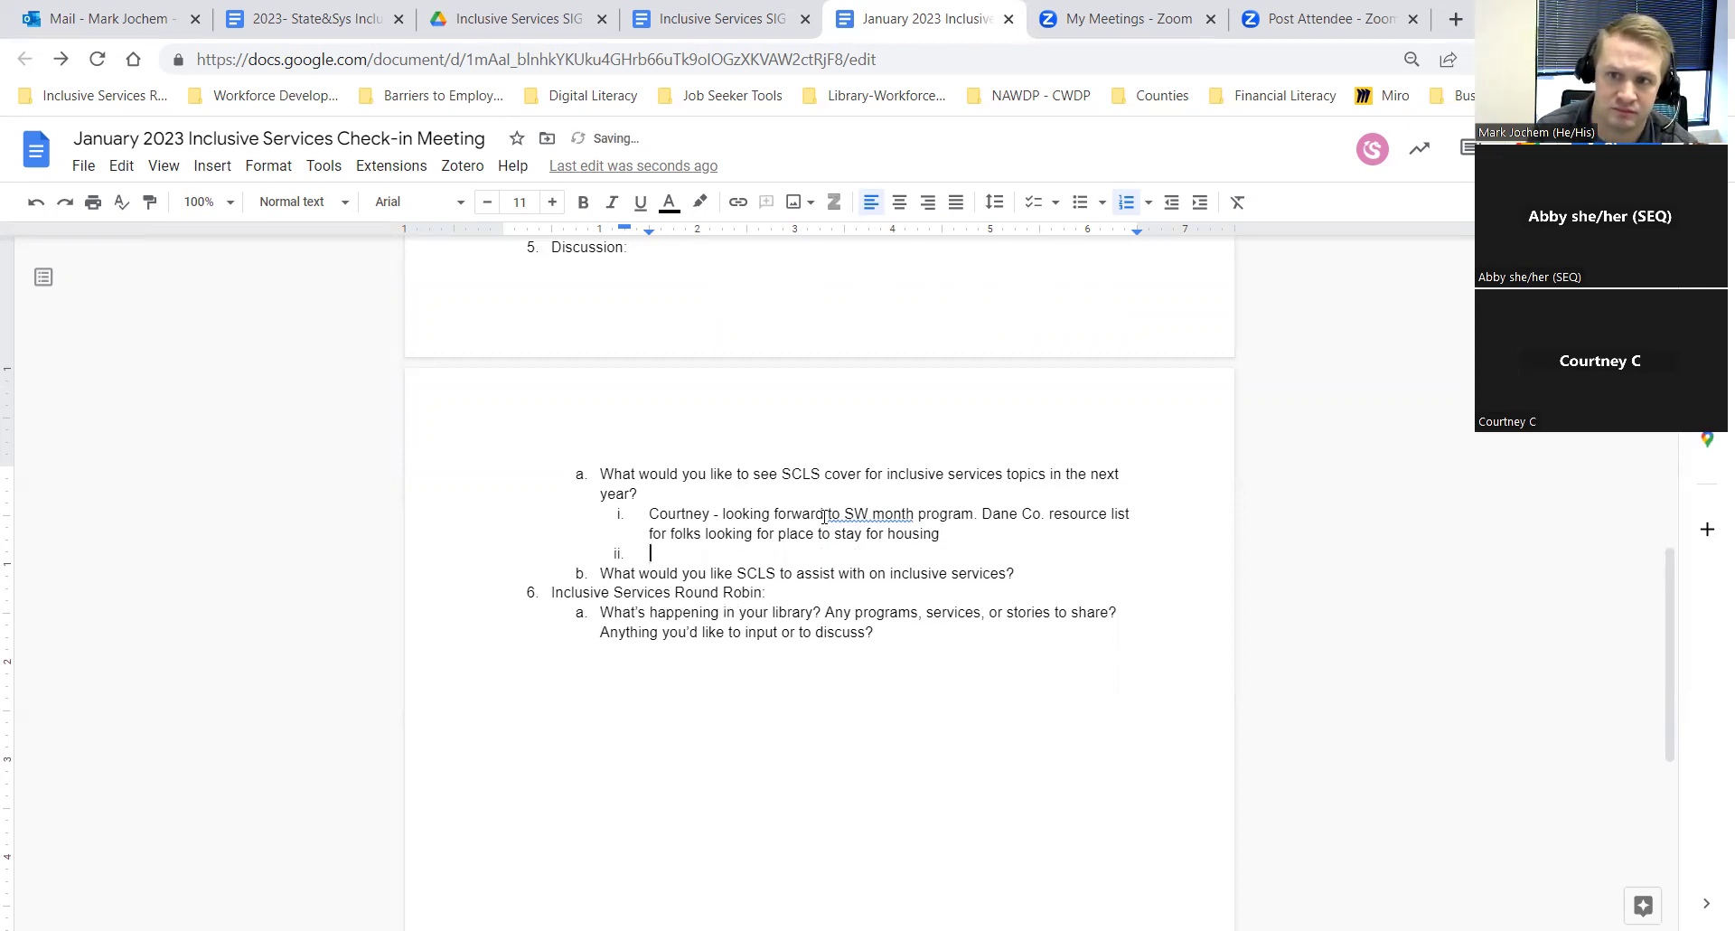
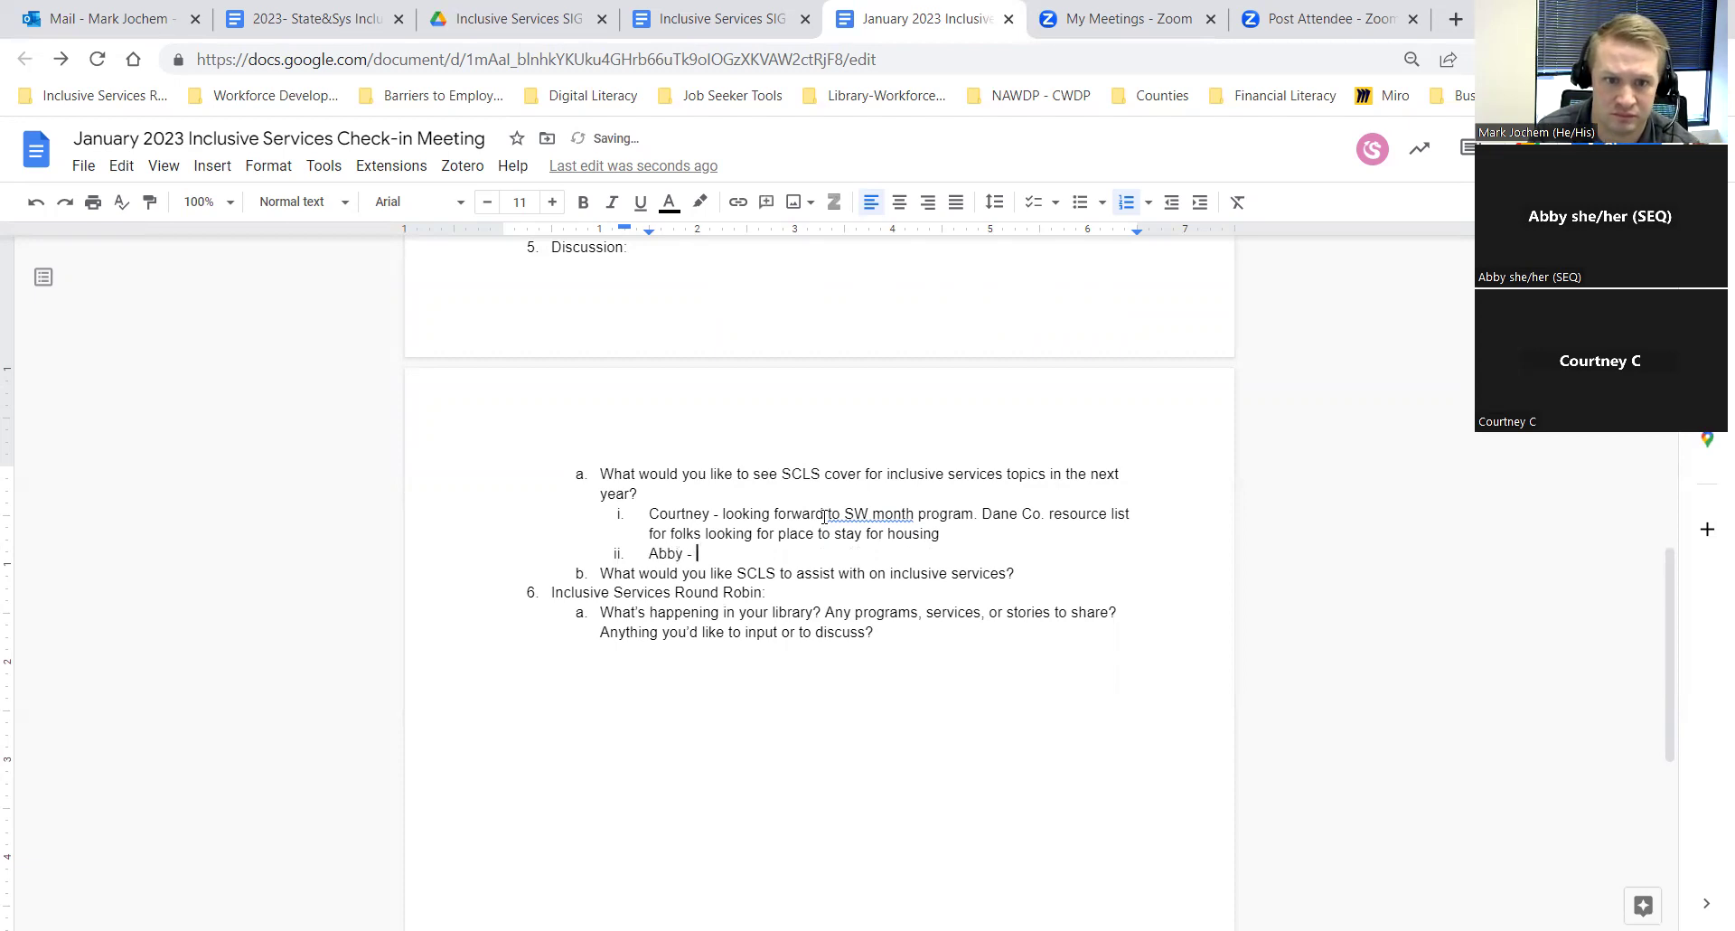
{"action": "key", "text": "Left"}
{"action": "key", "text": "Left"}
{"action": "key", "text": "Left"}
{"action": "key", "text": "Left"}
{"action": "key", "text": "Left"}
{"action": "key", "text": "Left"}
{"action": "key", "text": "Left"}
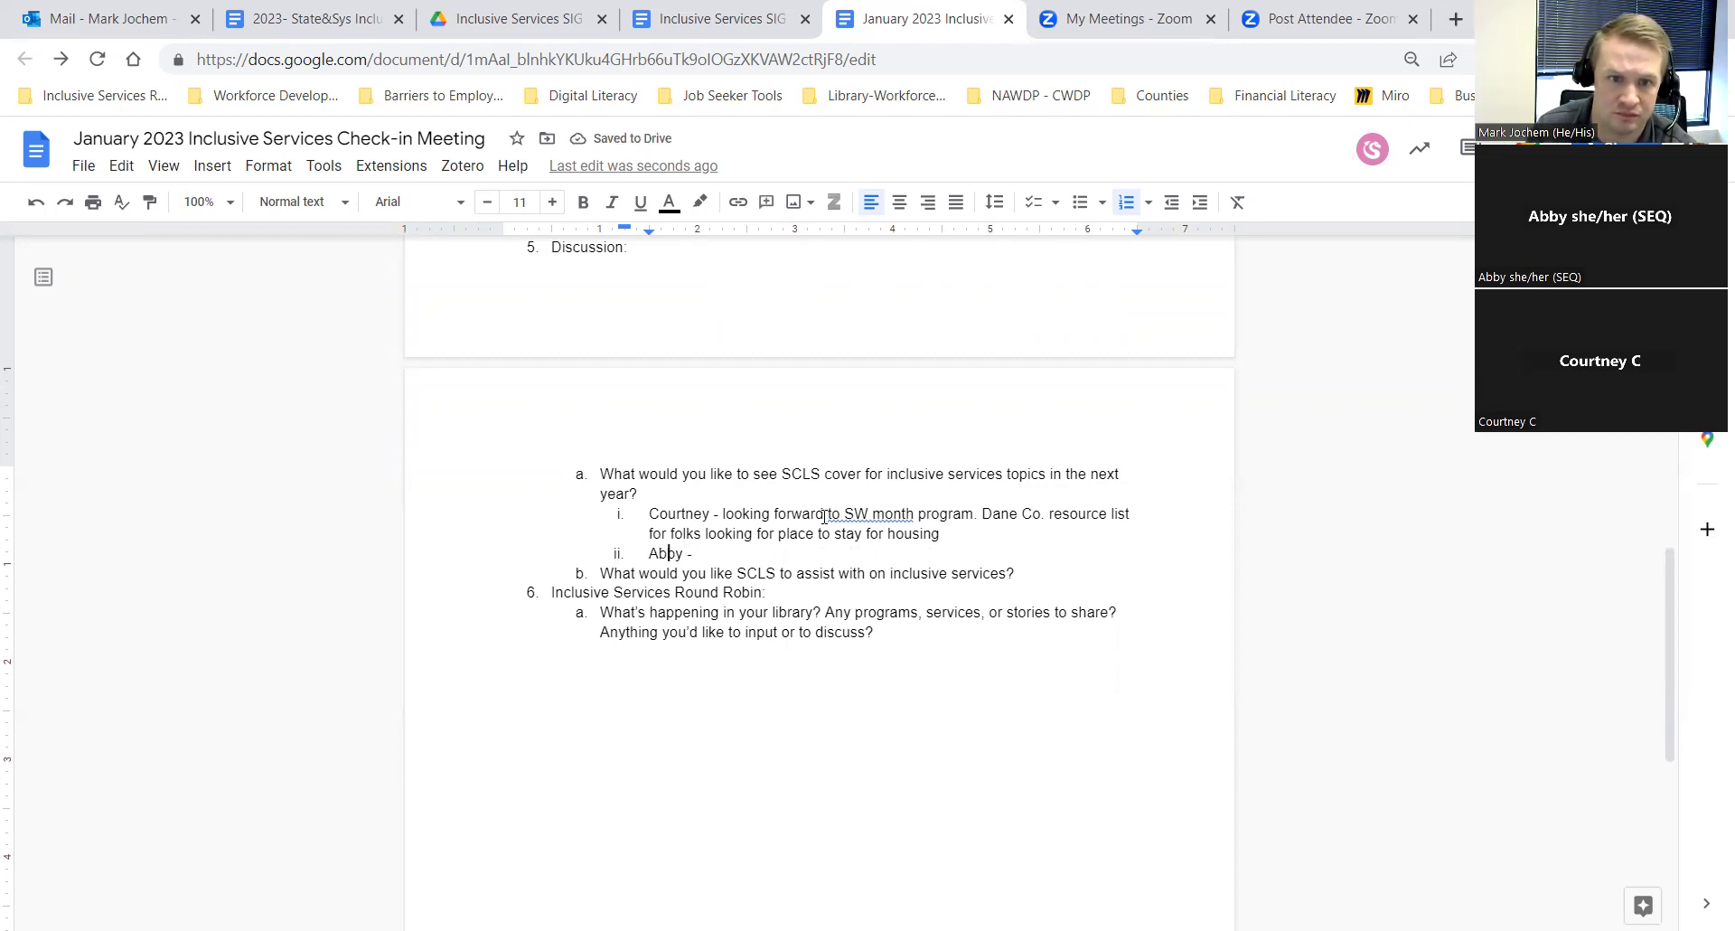
{"action": "key", "text": "Tab"}
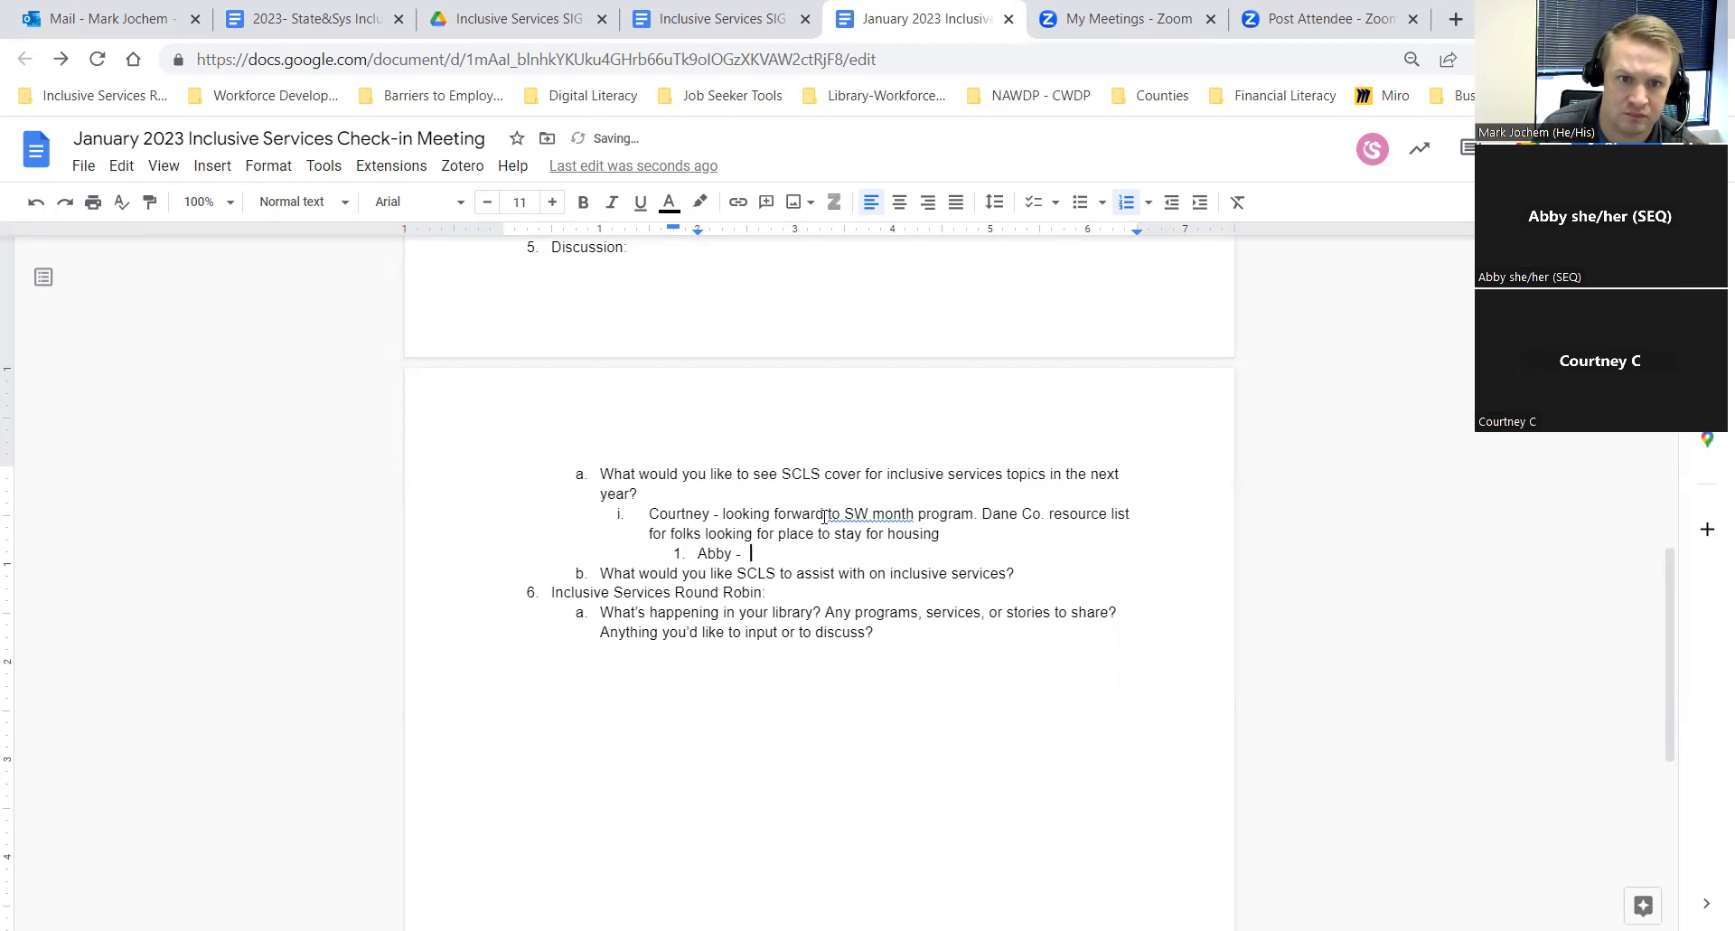
{"action": "key", "text": "End"}
{"action": "type", "text": "advice"}
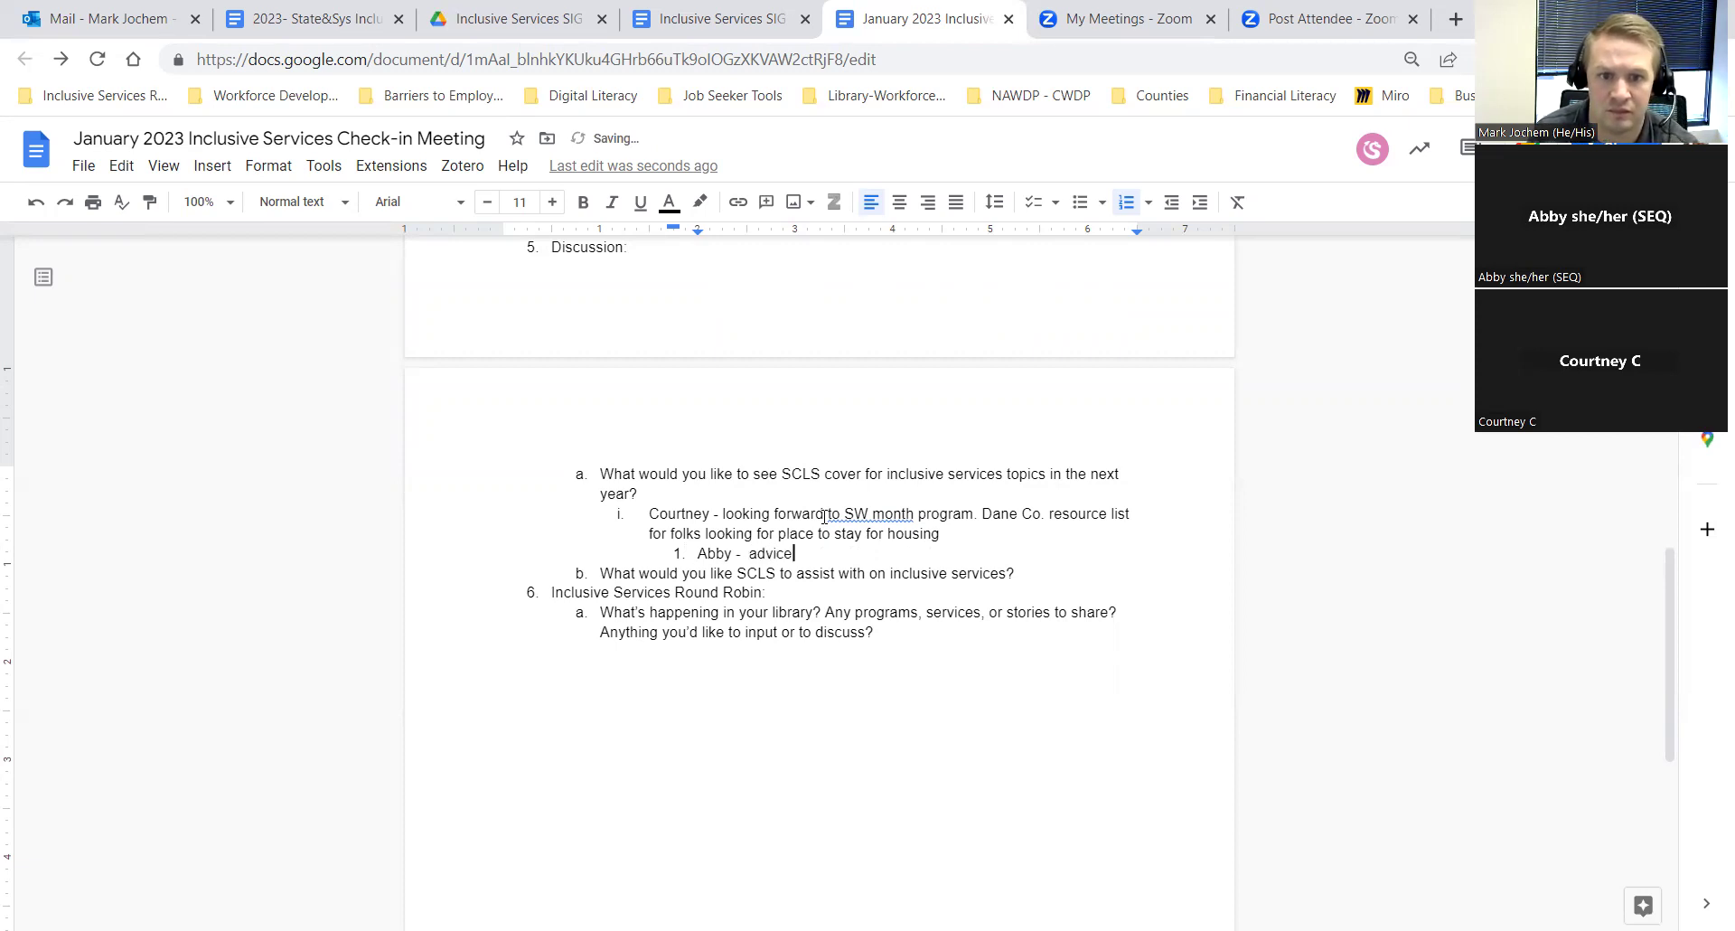
{"action": "type", "text": " or approac"}
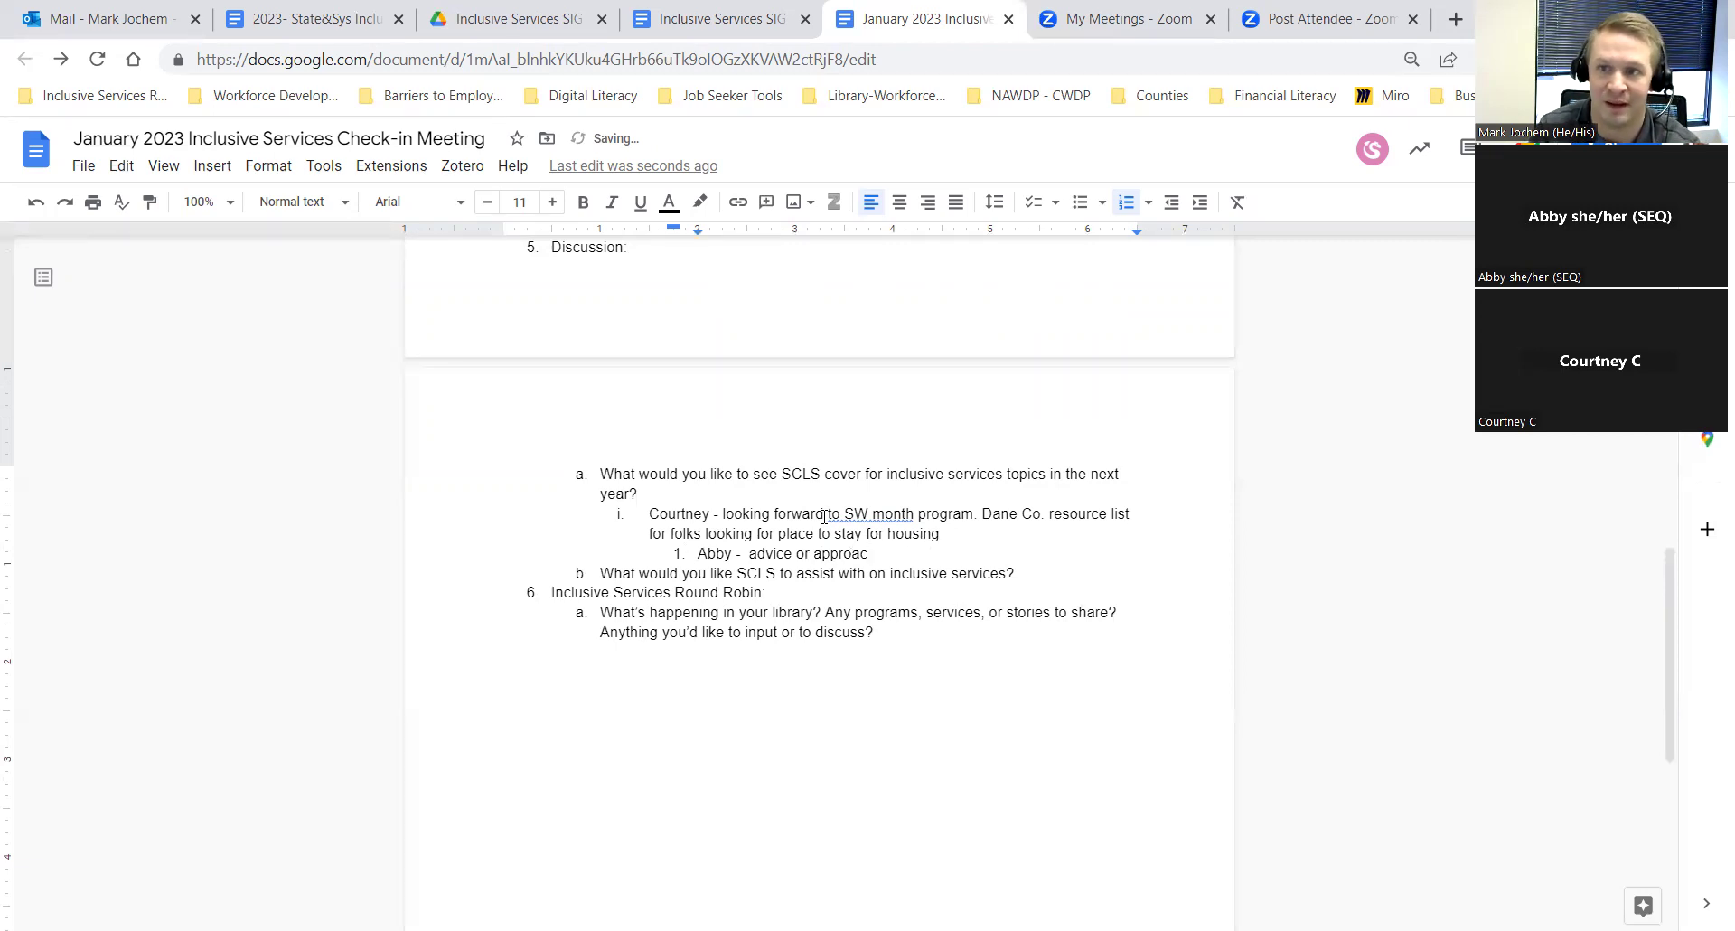
{"action": "type", "text": "h"}
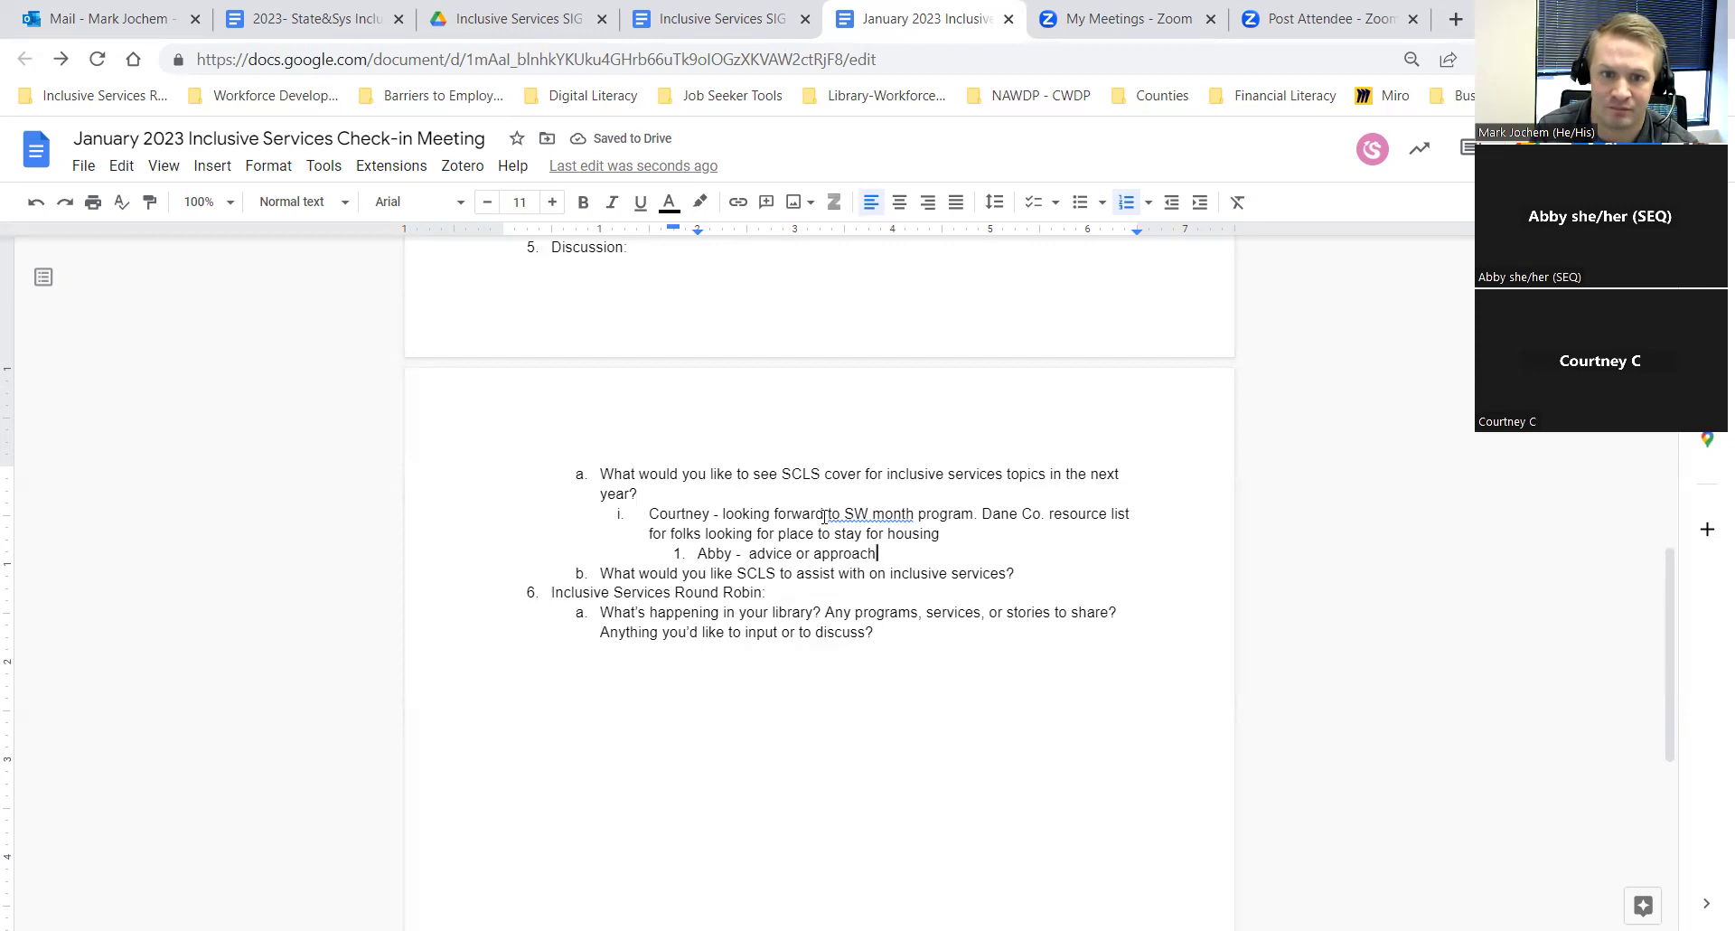
{"action": "type", "text": " to comp"}
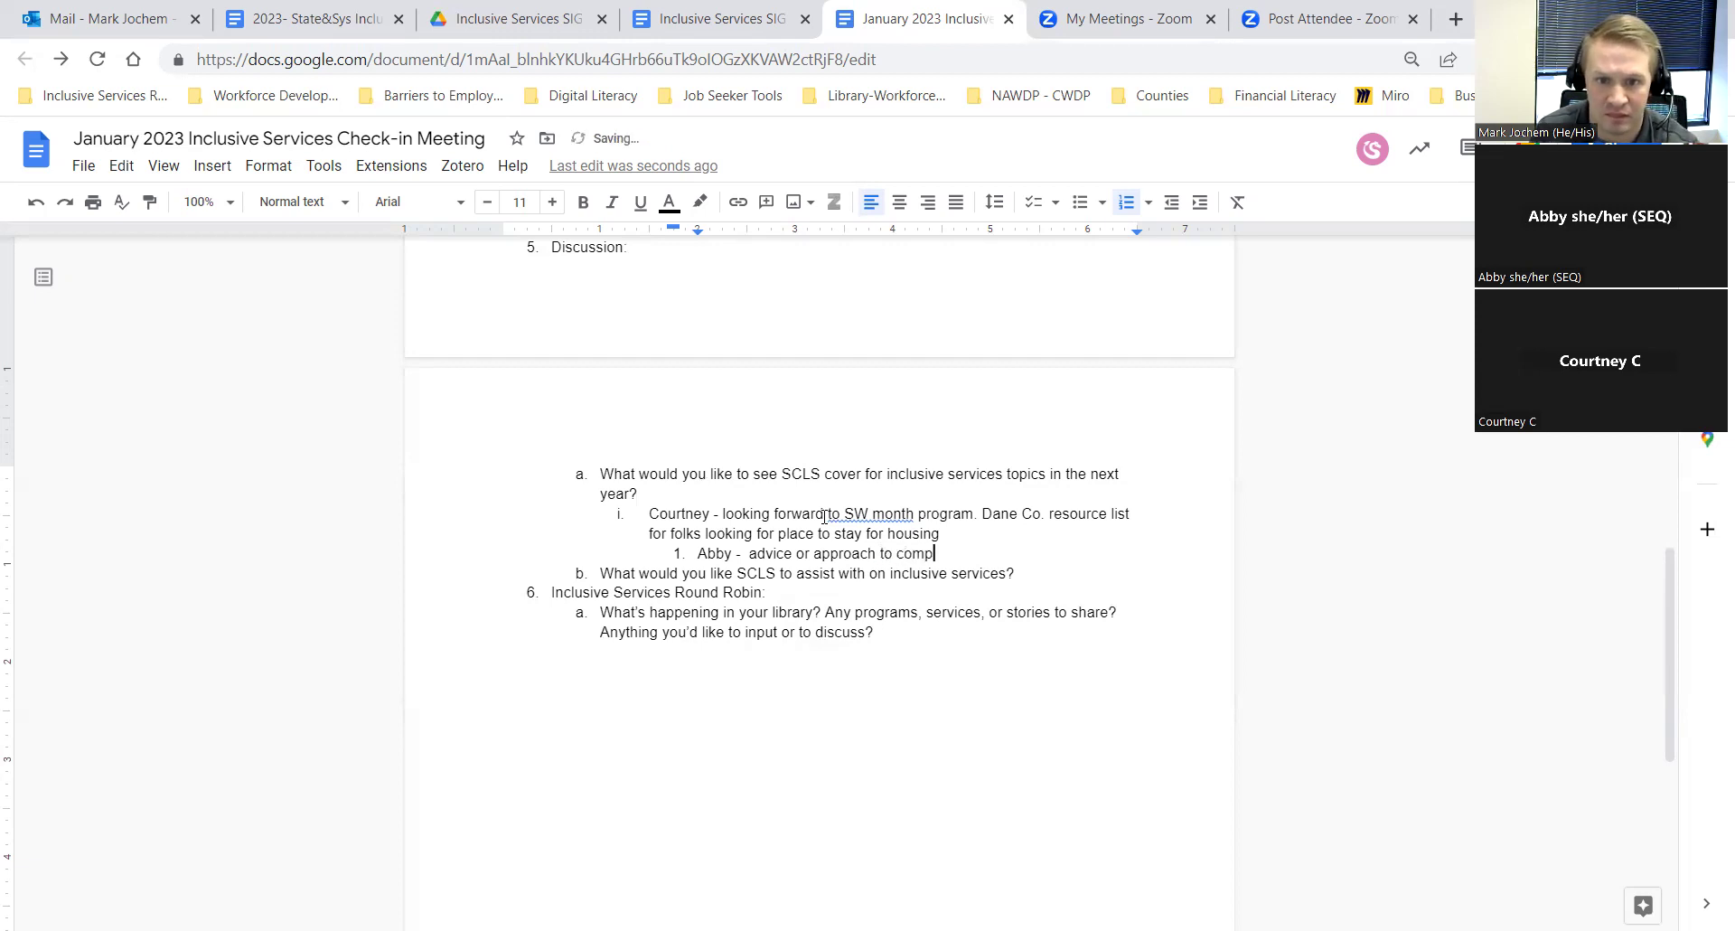
{"action": "type", "text": "iling some "}
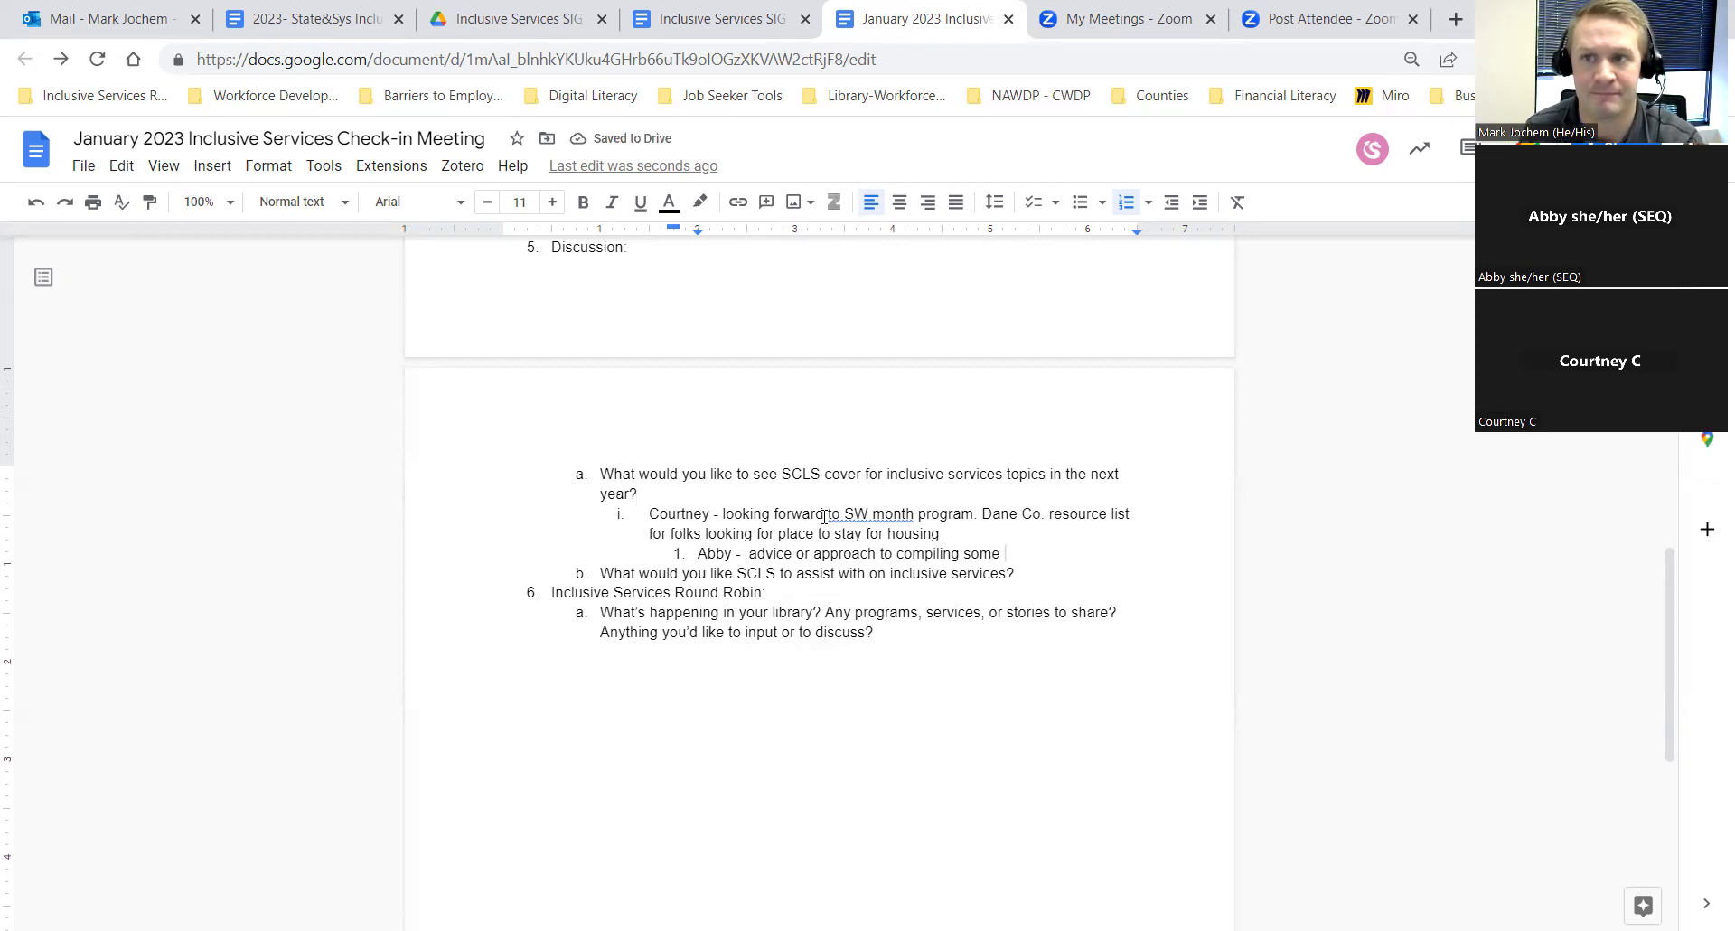
{"action": "type", "text": "resp"}
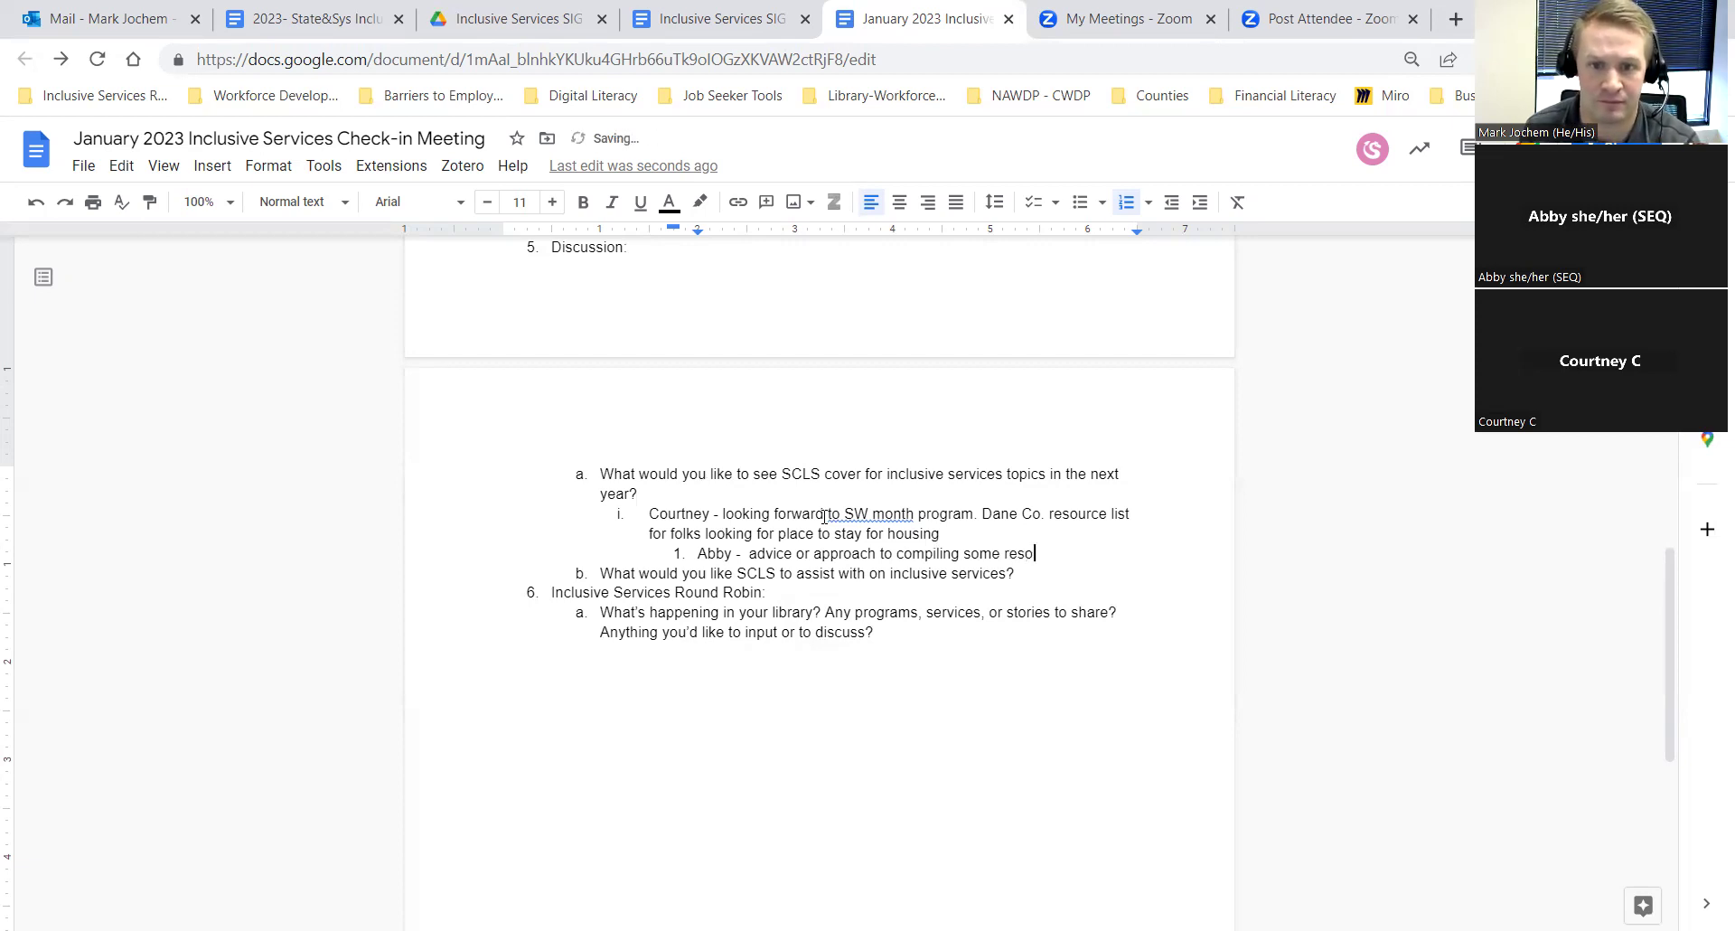
{"action": "type", "text": "urce"}
{"action": "key", "text": "Return"}
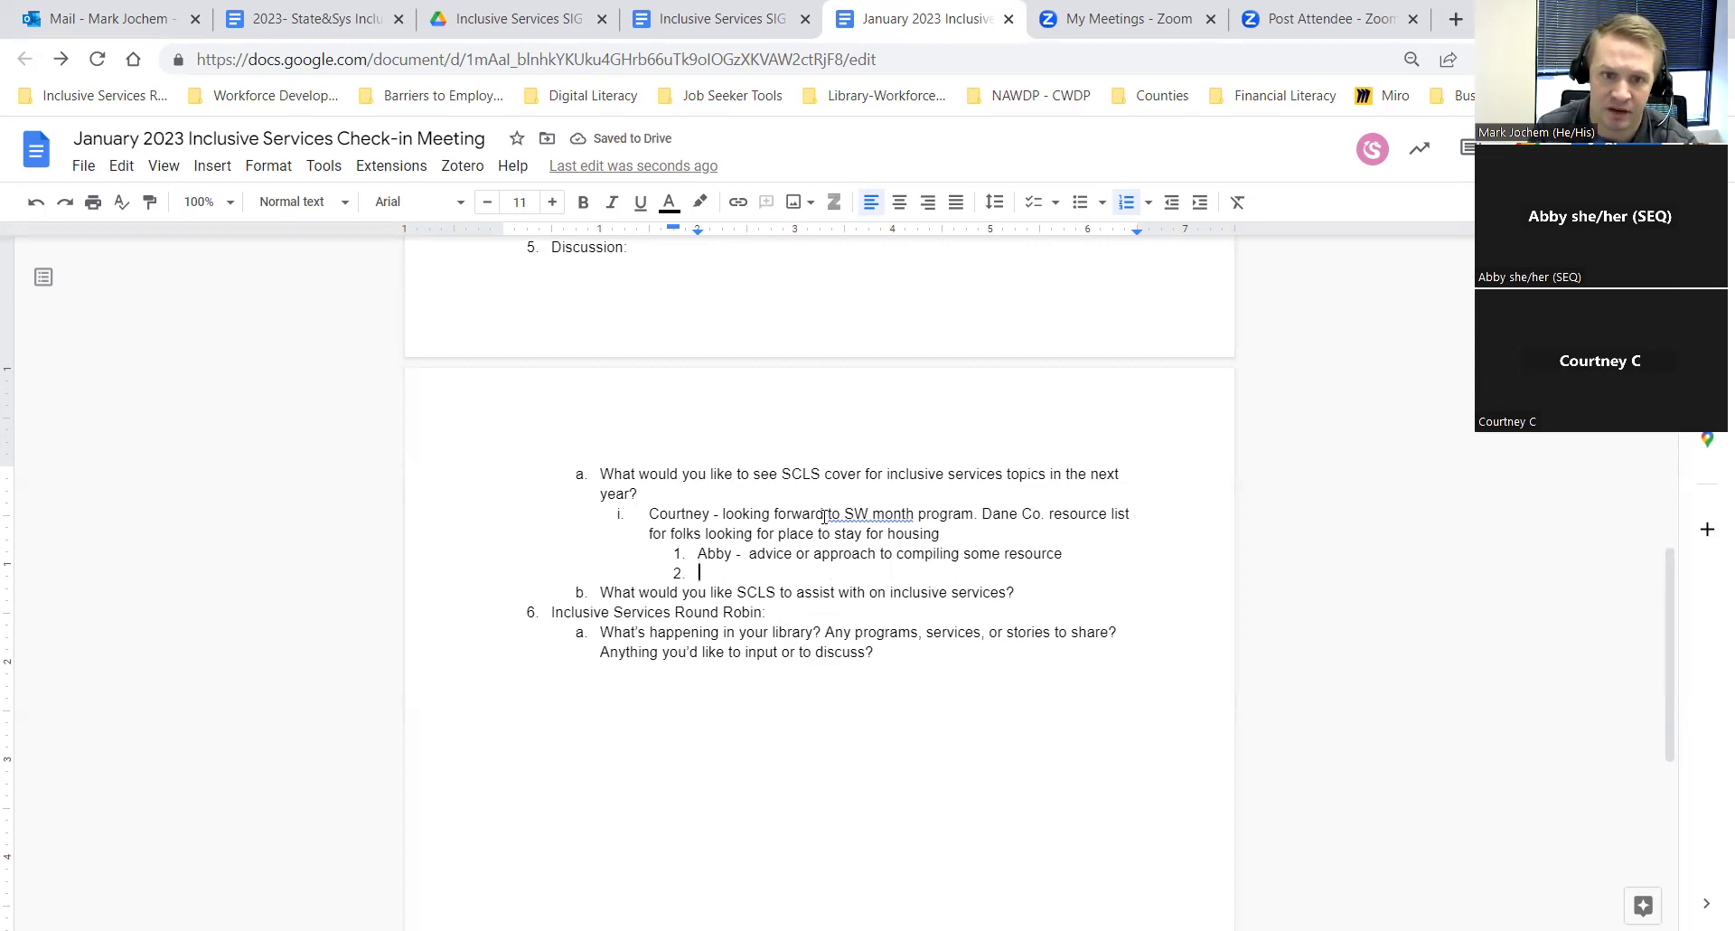
{"action": "key", "text": "shift+Tab"}
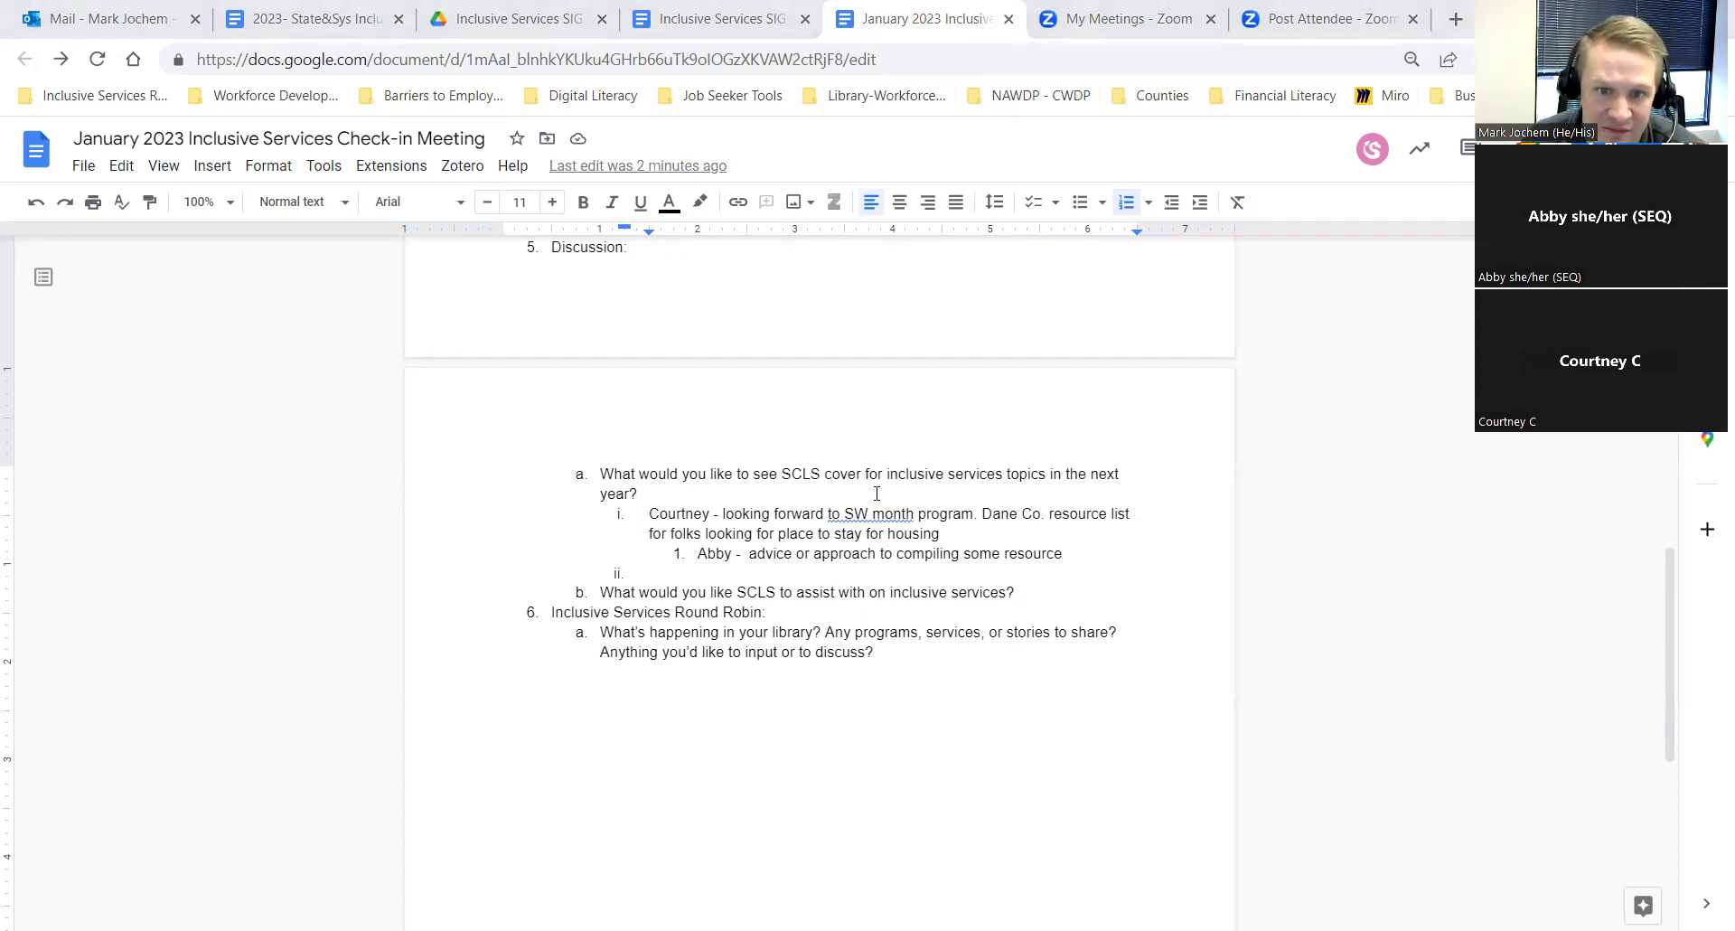
Step: Paste the DQST Toolkit URL after the Drag Queen Storytime note, then return to empty item ii
{"action": "scroll", "coordinate": [820, 532], "scroll_direction": "up", "scroll_amount": 2}
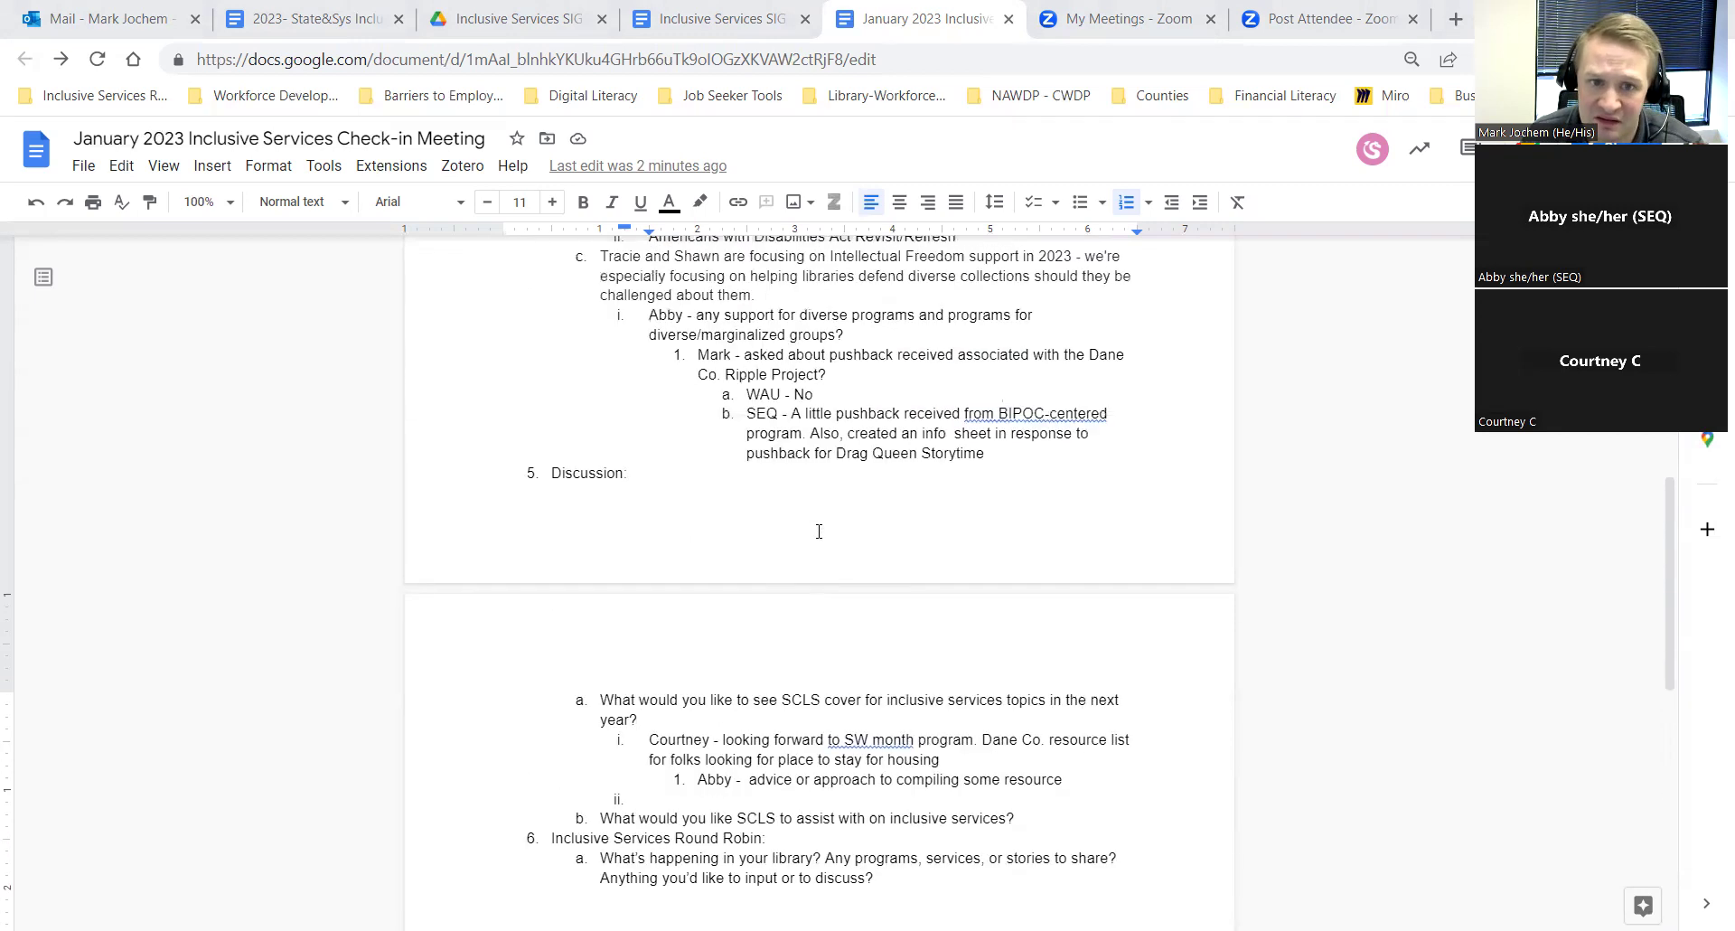
{"action": "left_click", "coordinate": [983, 452]}
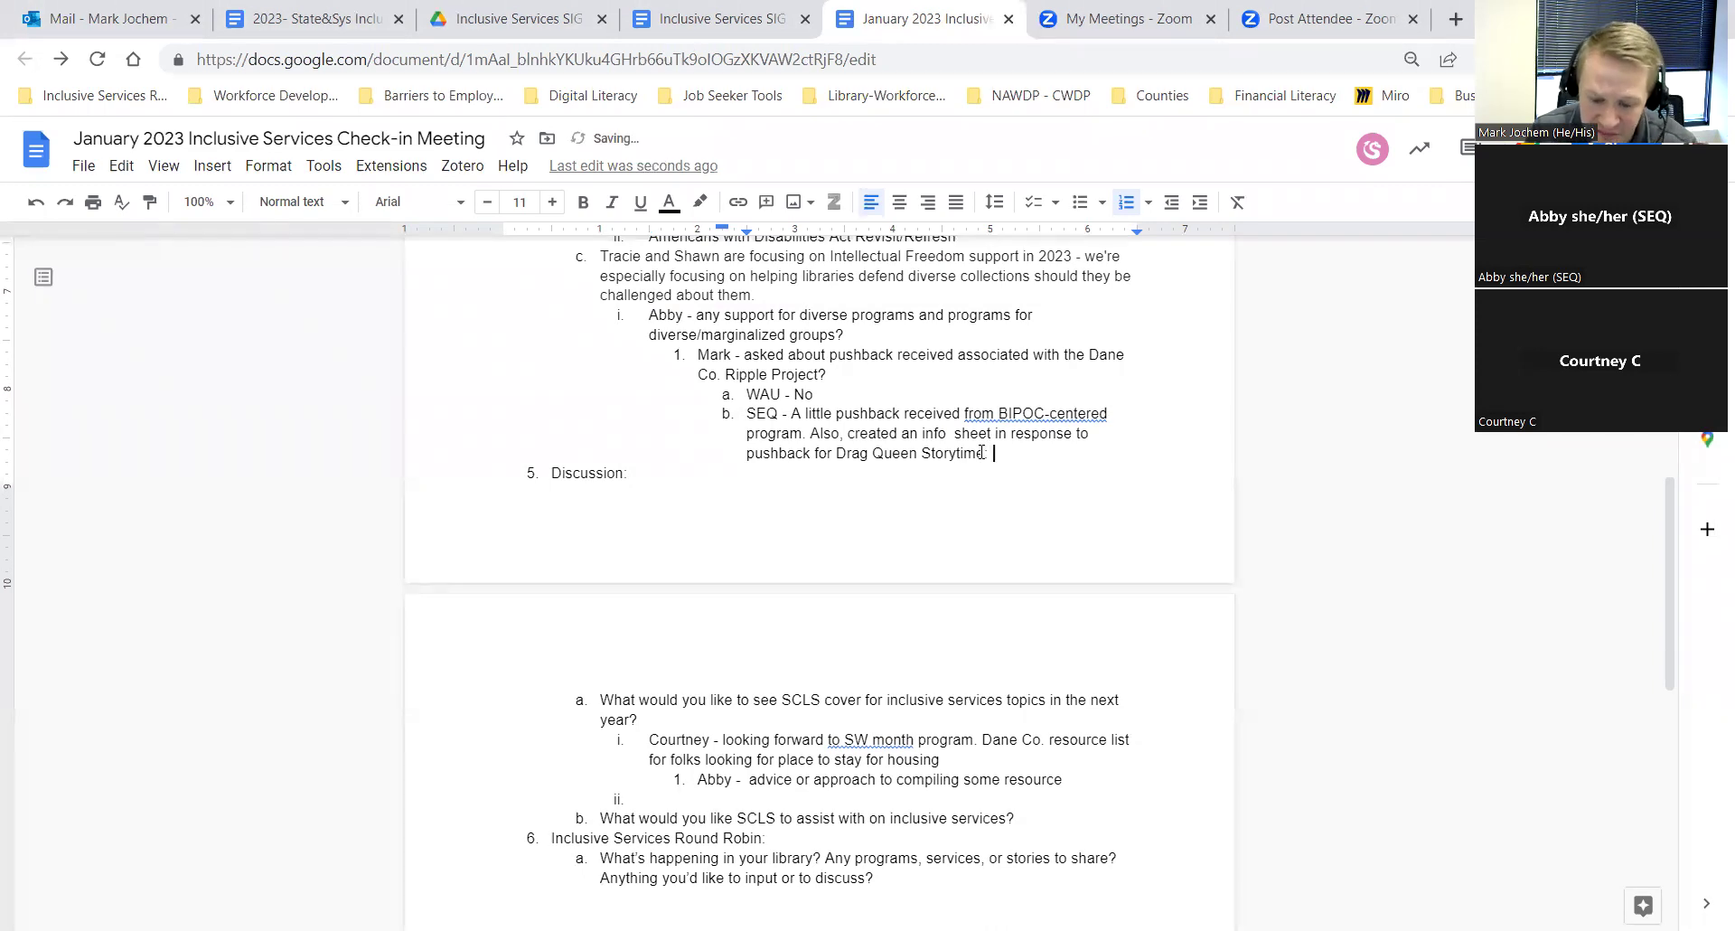
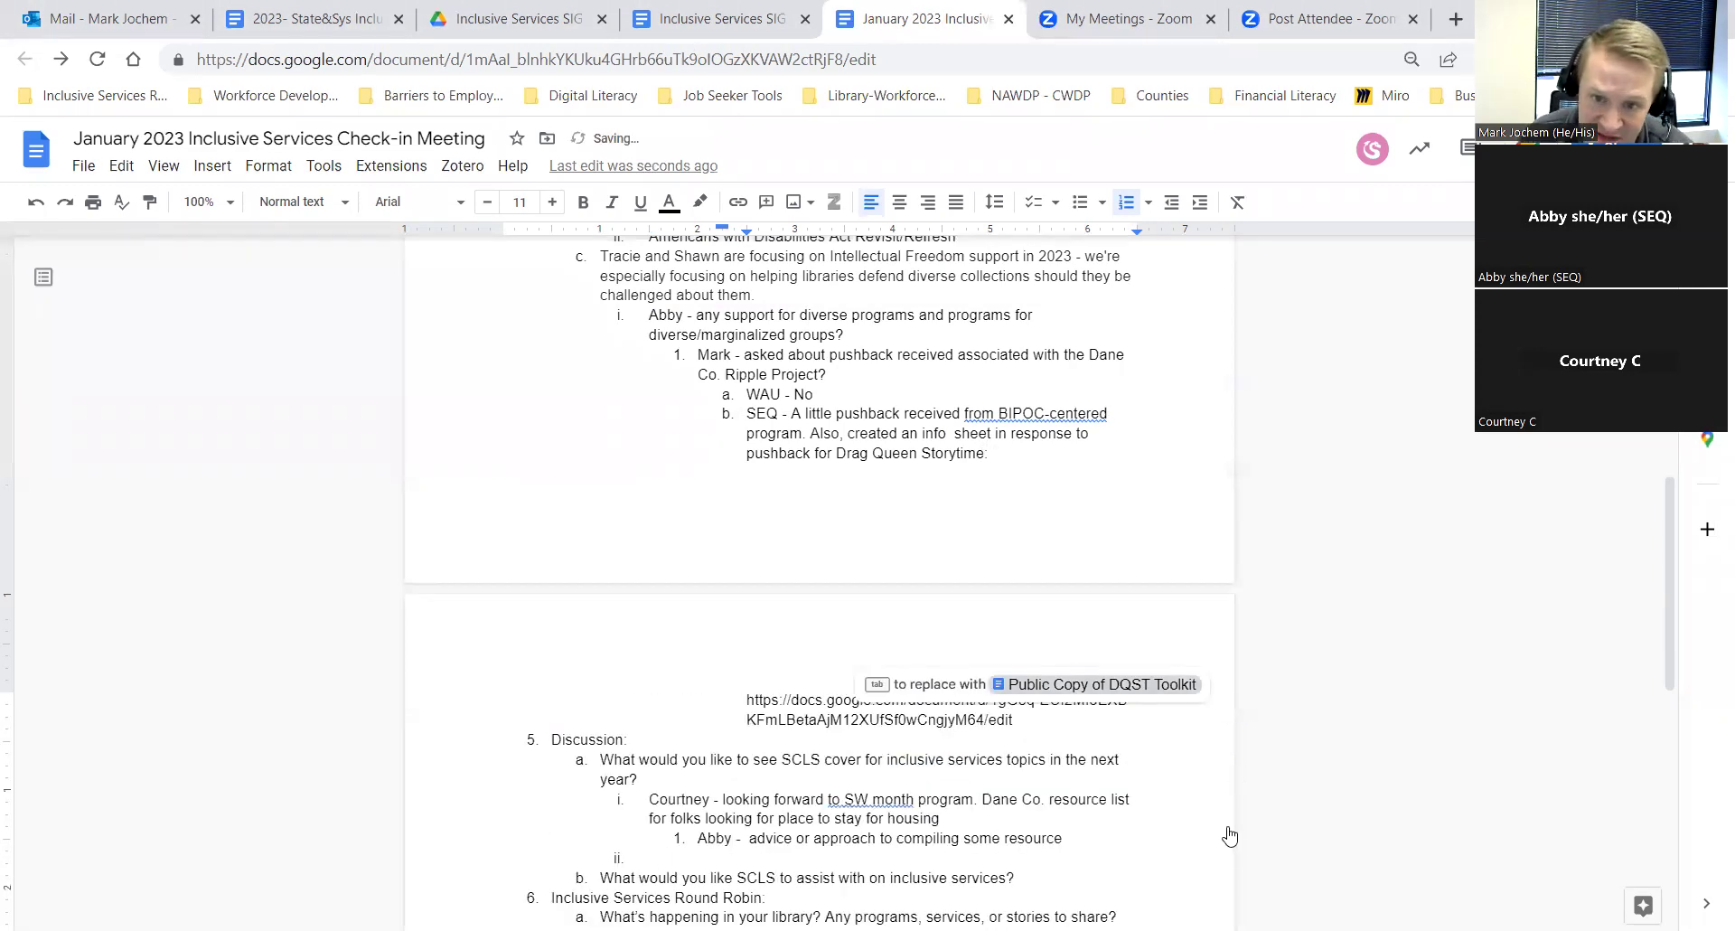
{"action": "left_click", "coordinate": [1033, 759]}
{"action": "left_click", "coordinate": [1020, 720]}
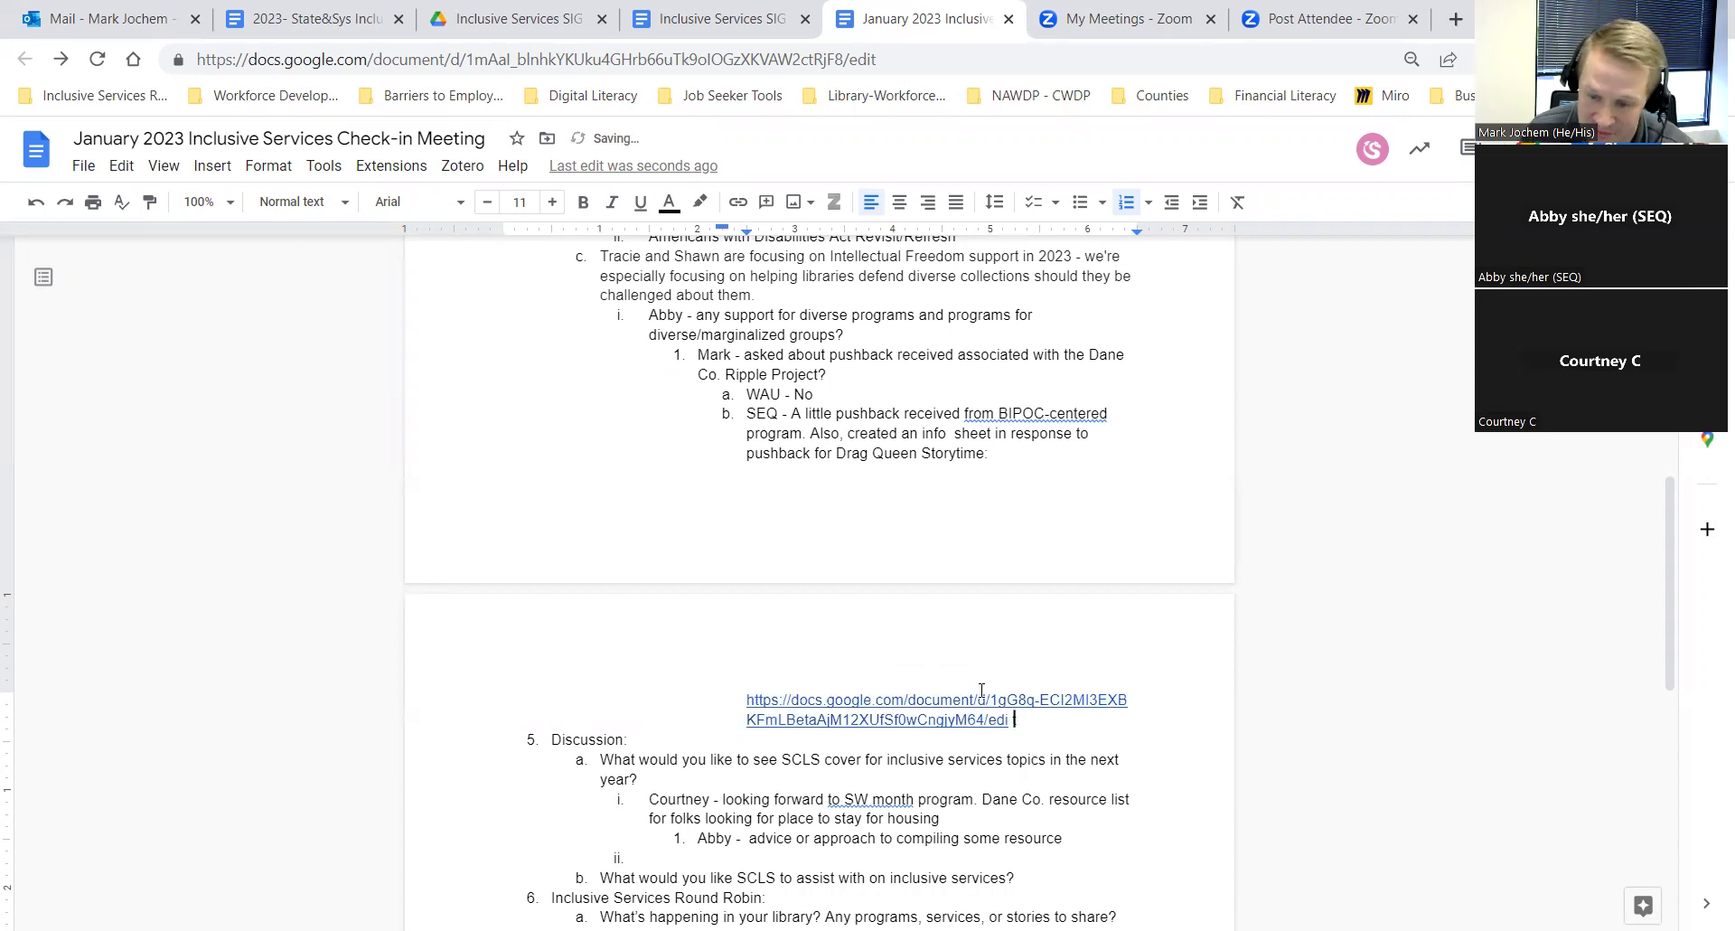
{"action": "key", "text": "ctrl+z"}
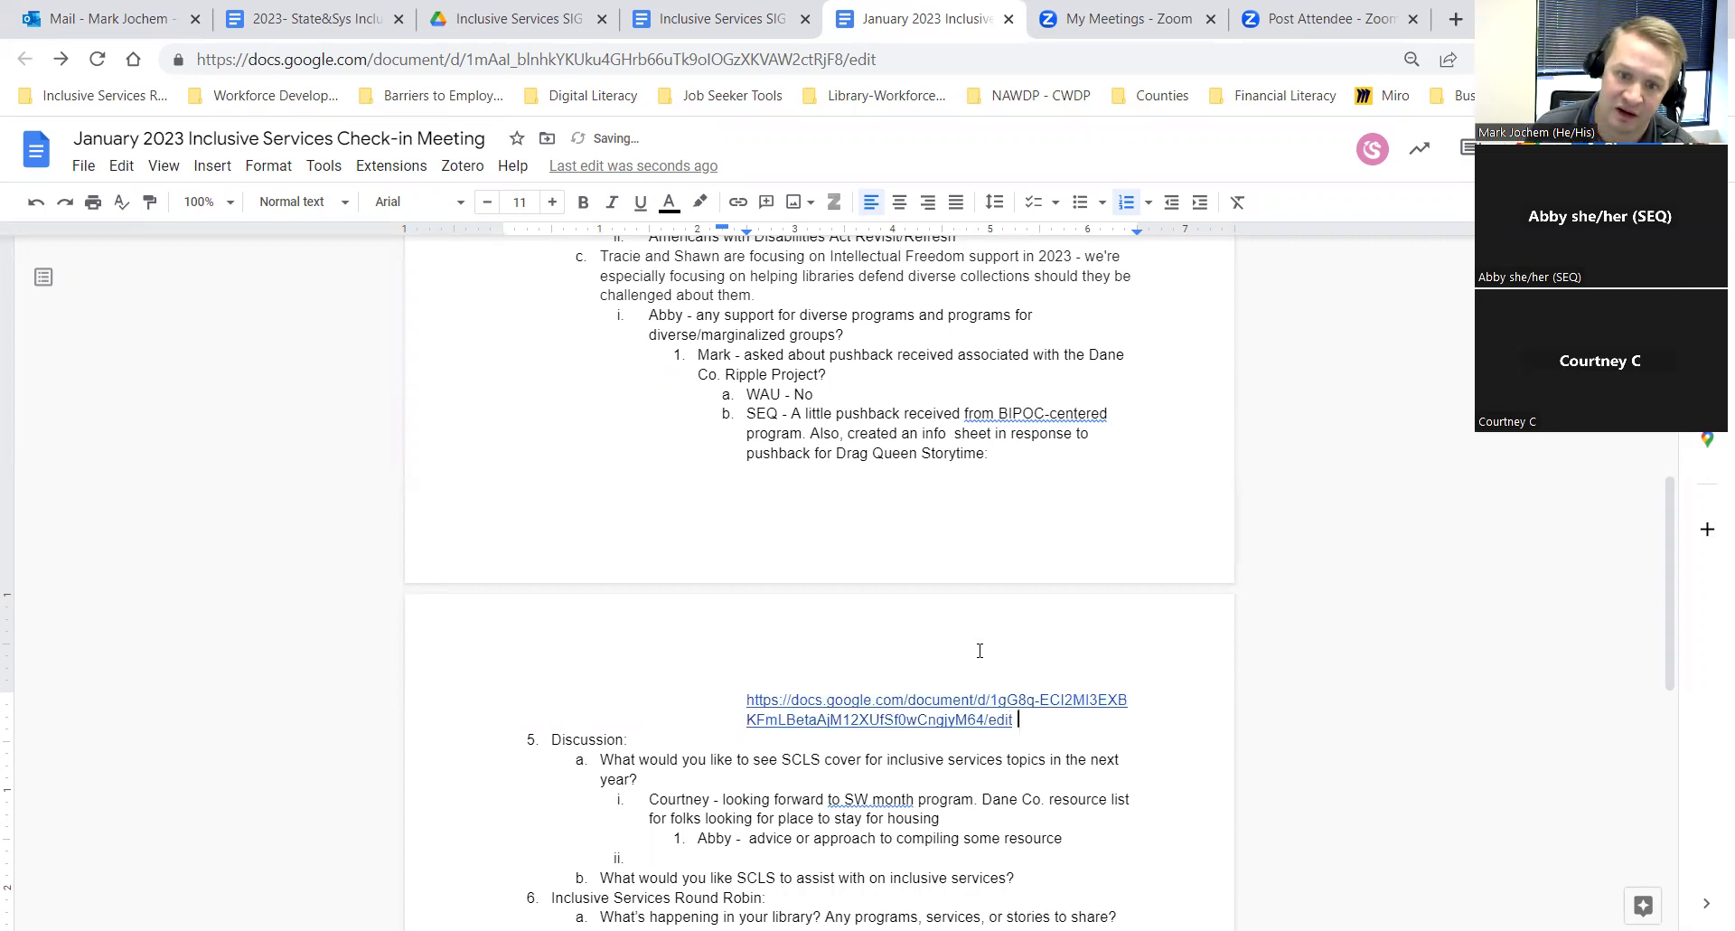
{"action": "scroll", "coordinate": [980, 651], "scroll_direction": "down", "scroll_amount": 3}
{"action": "left_click", "coordinate": [671, 635]}
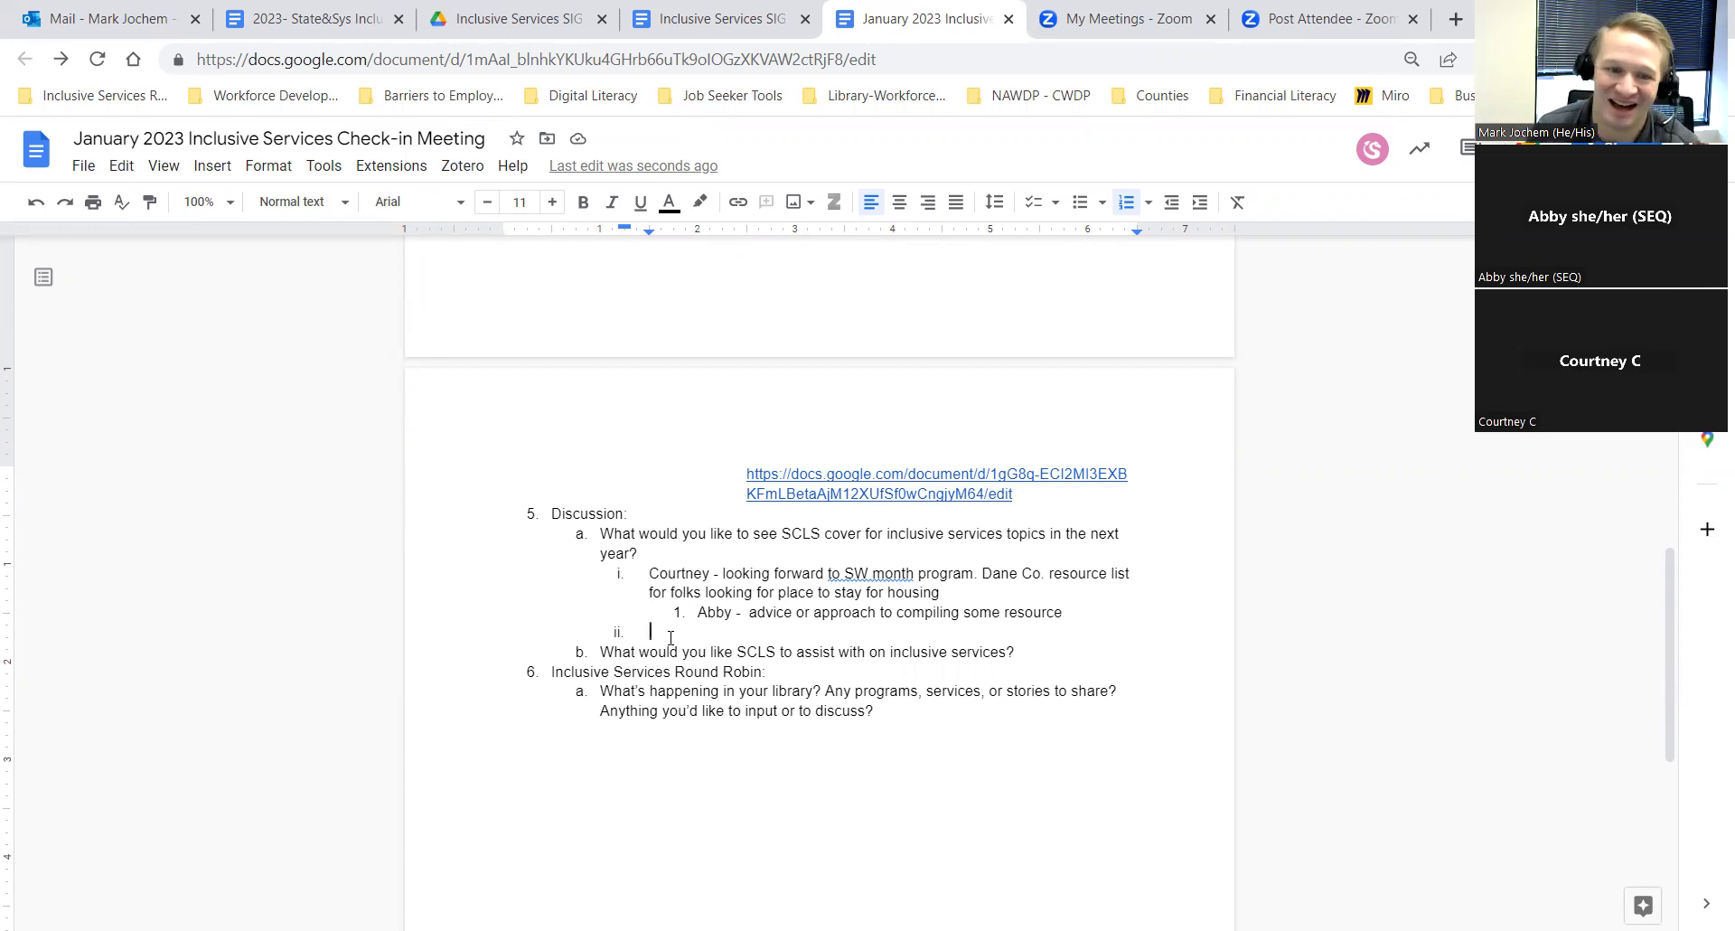
Step: Fix the list level and fill item ii with an attendee asking if SCLS had cultural humility training or webinar
{"action": "key", "text": "BackSpace"}
{"action": "key", "text": "BackSpace"}
{"action": "key", "text": "BackSpace"}
{"action": "key", "text": "Return"}
{"action": "key", "text": "shift+Tab"}
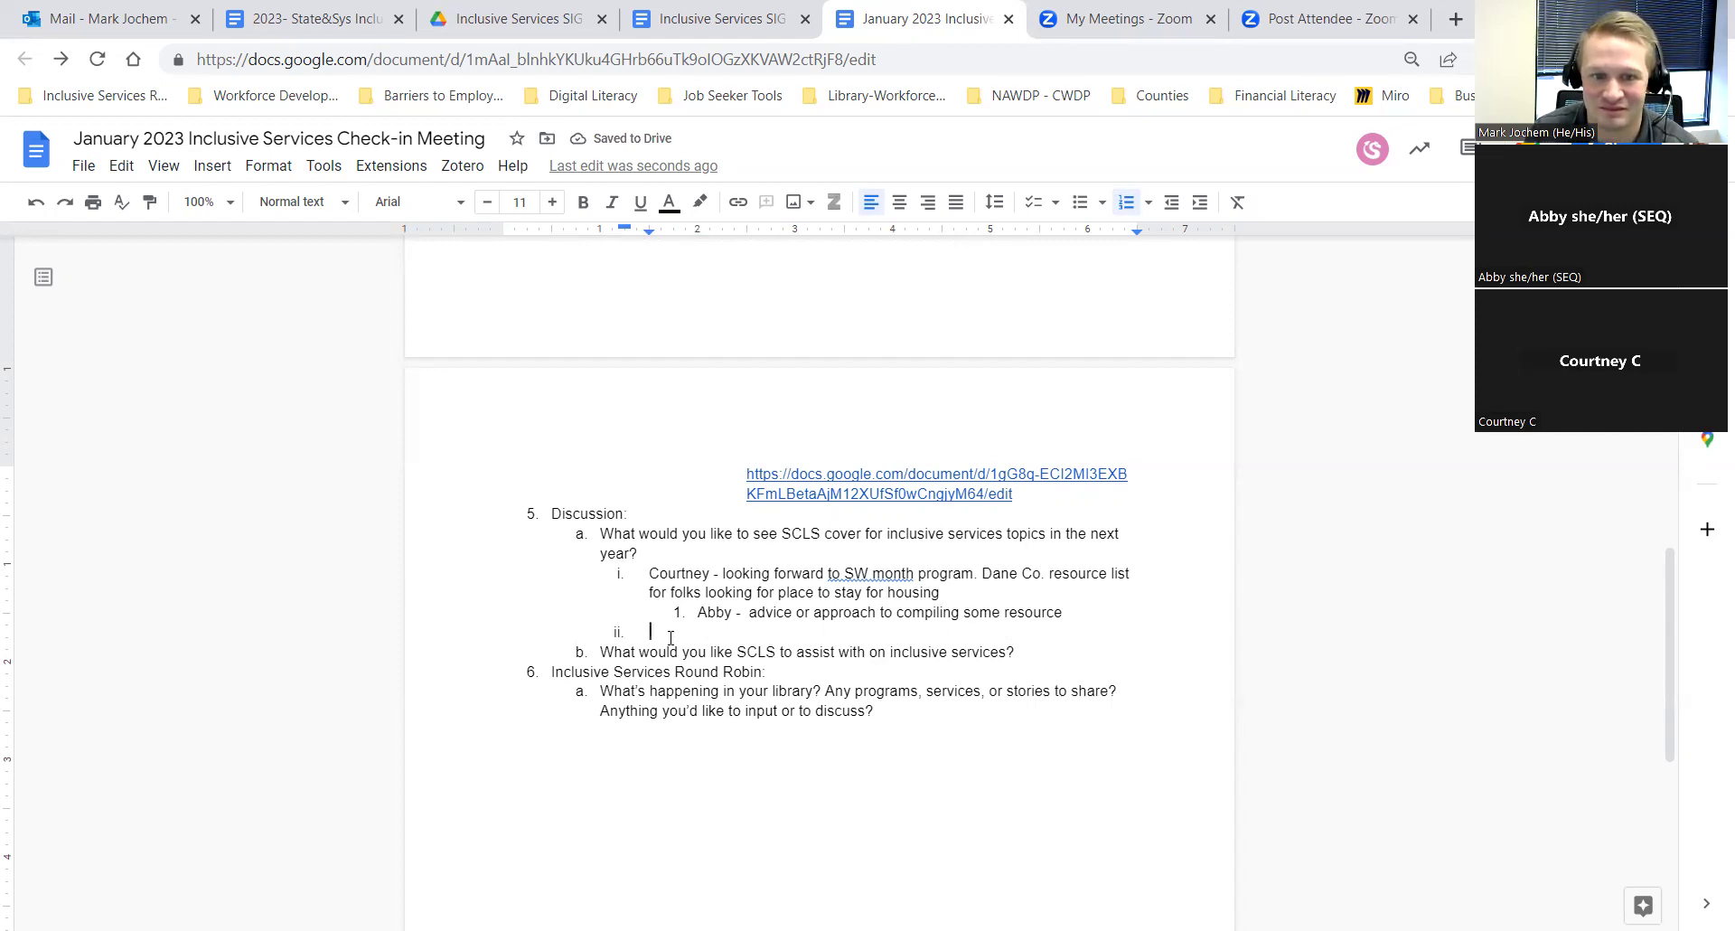
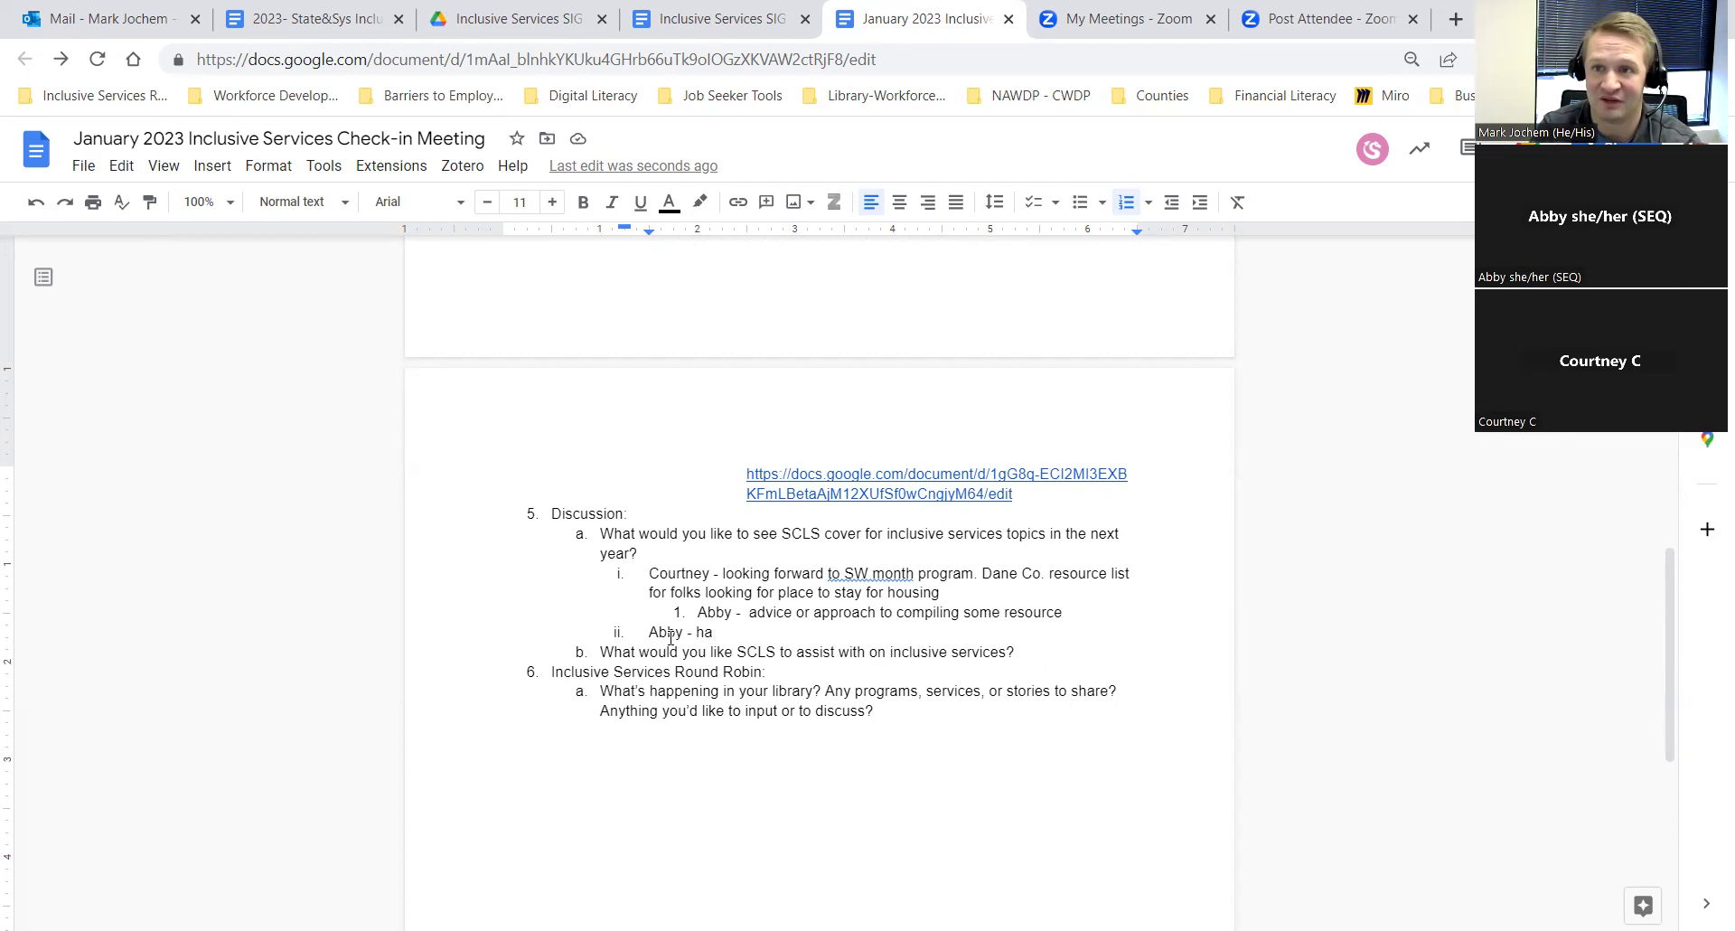
{"action": "type", "text": "ve"}
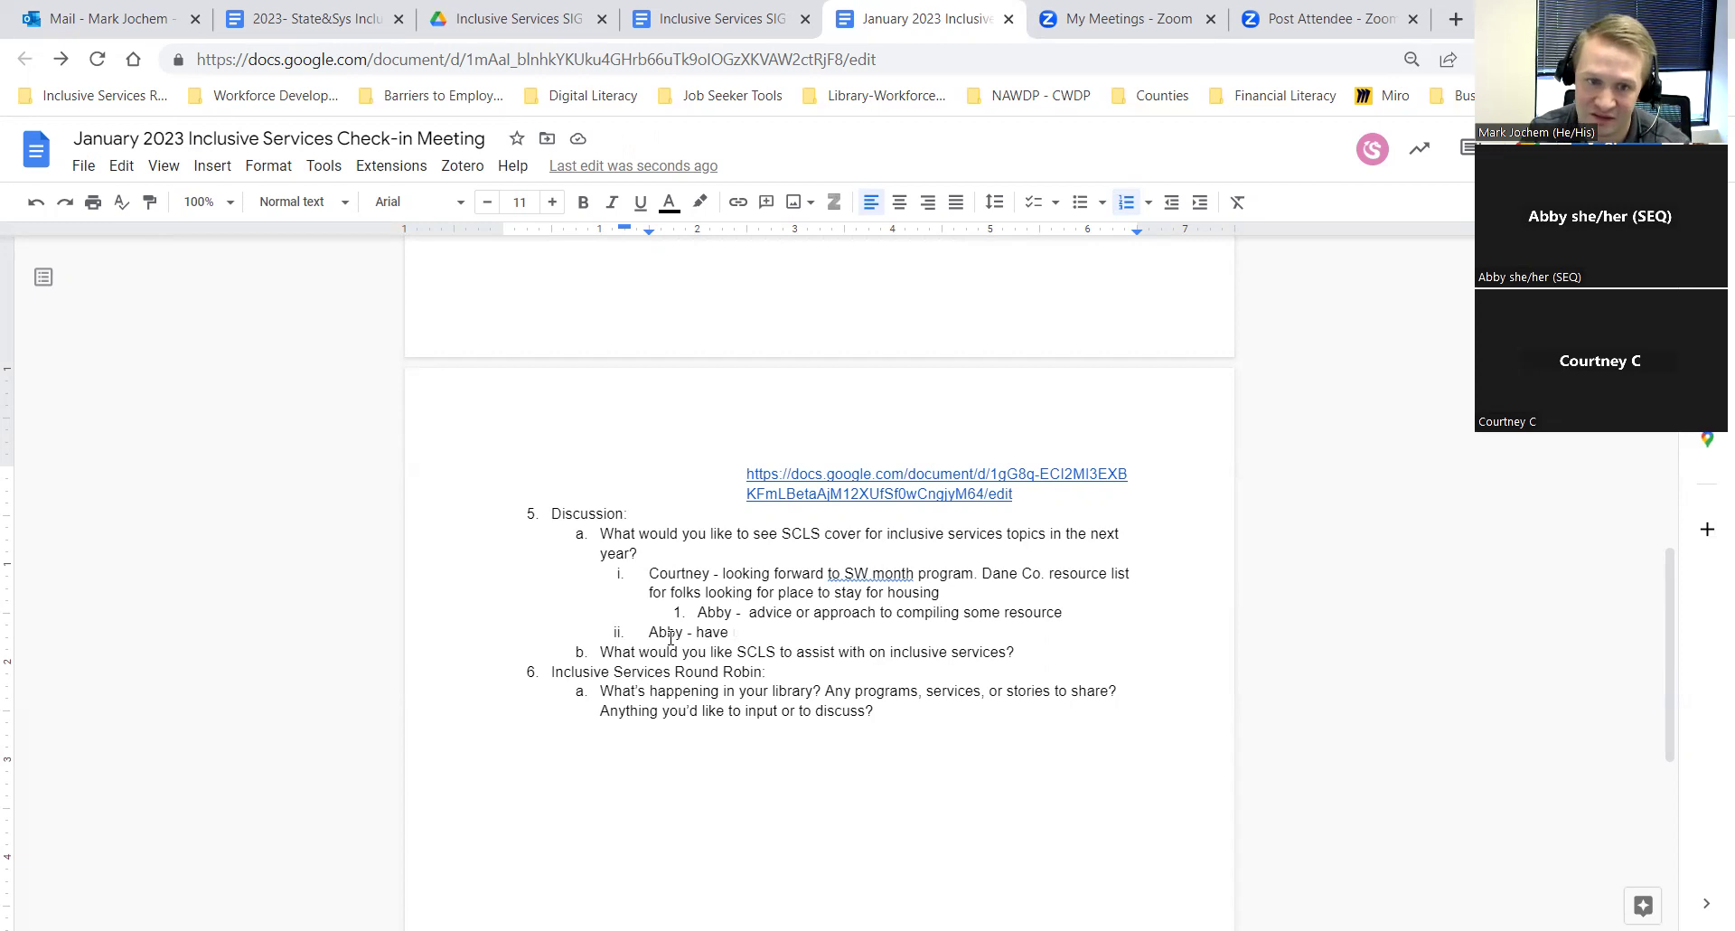
{"action": "key", "text": "BackSpace"}
{"action": "key", "text": "BackSpace"}
{"action": "key", "text": "BackSpace"}
{"action": "type", "text": "s SCLS had a"}
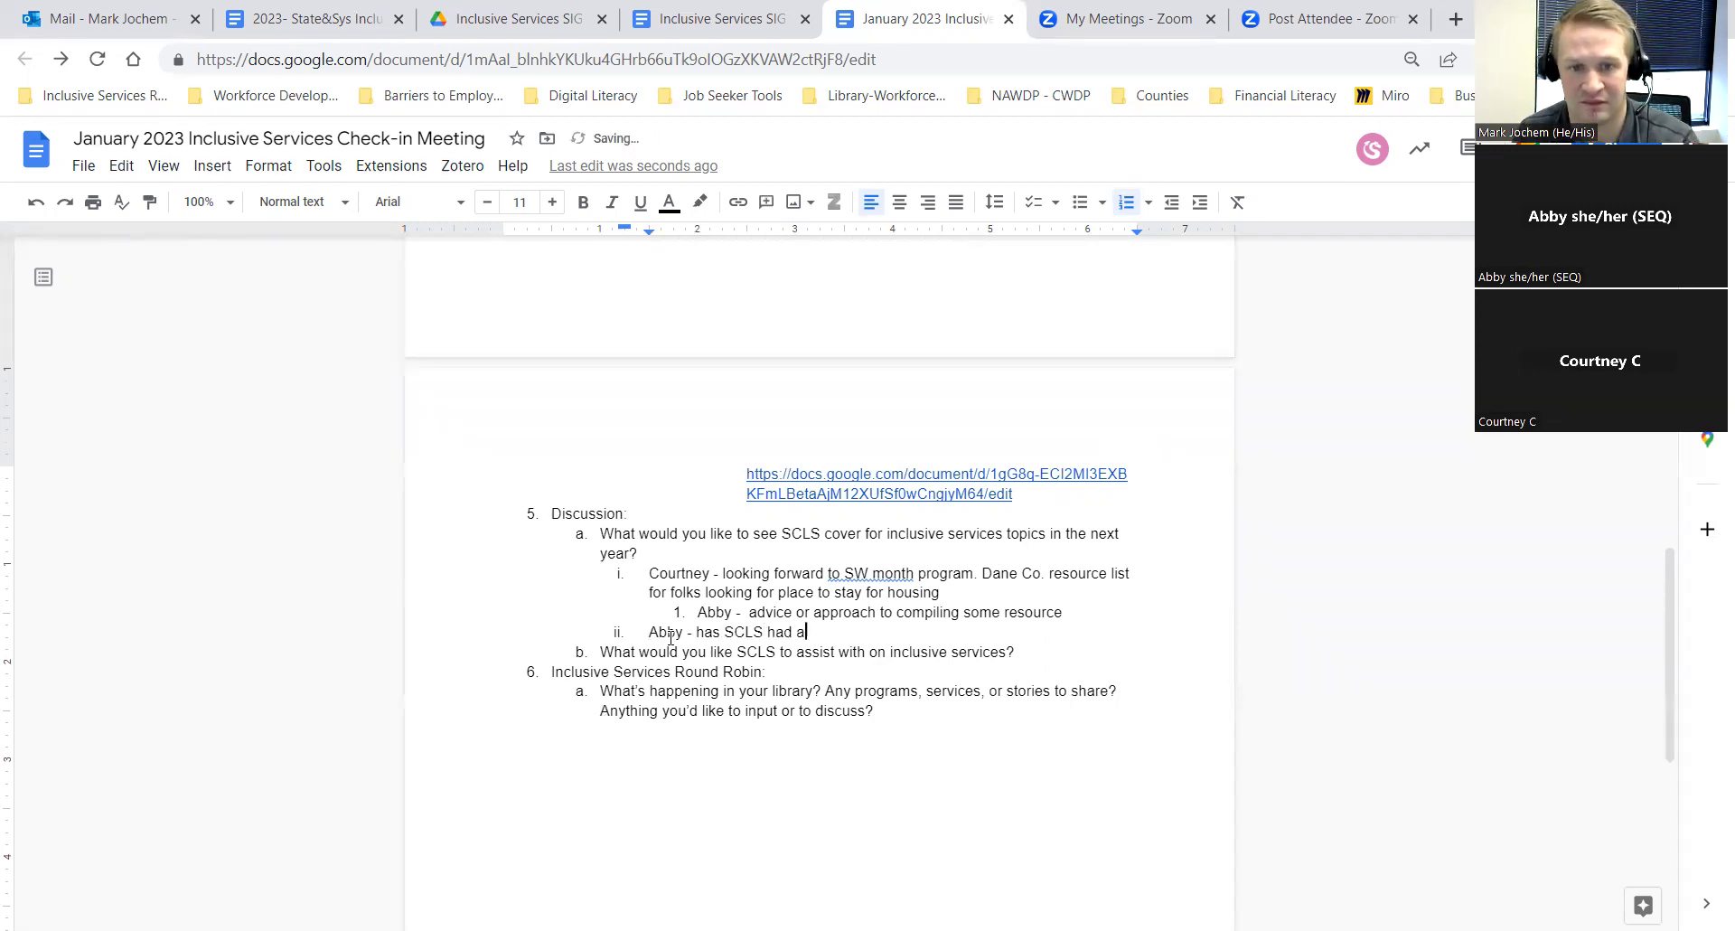
{"action": "type", "text": " training"}
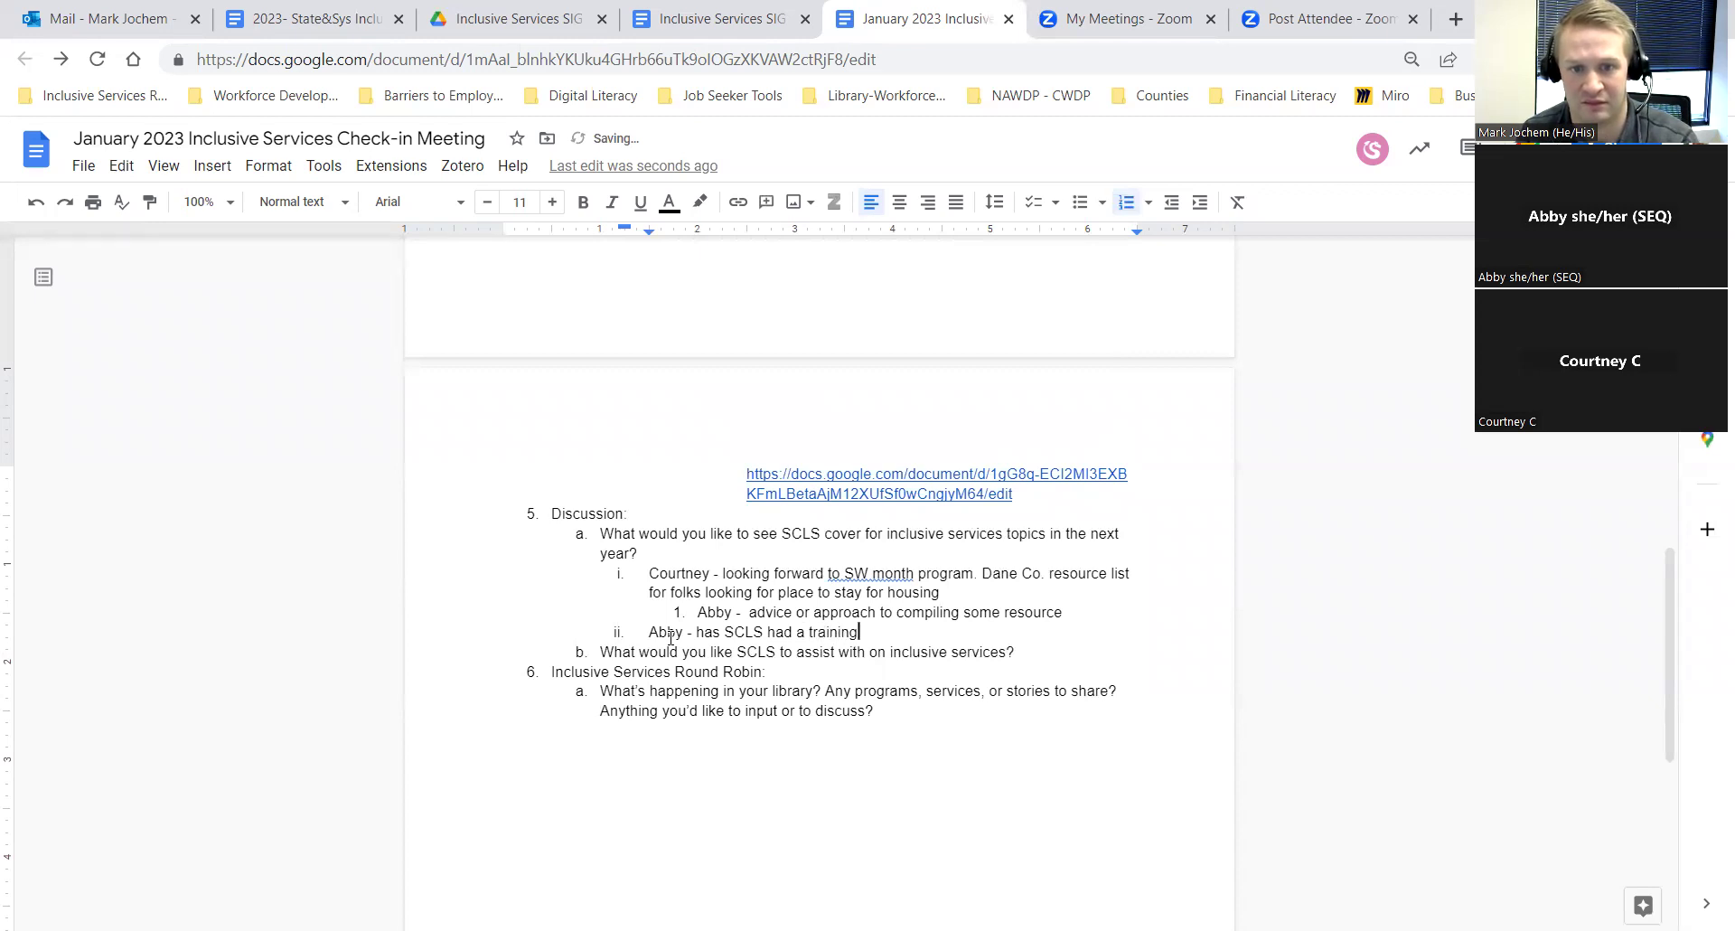
{"action": "type", "text": " or webinar on C"}
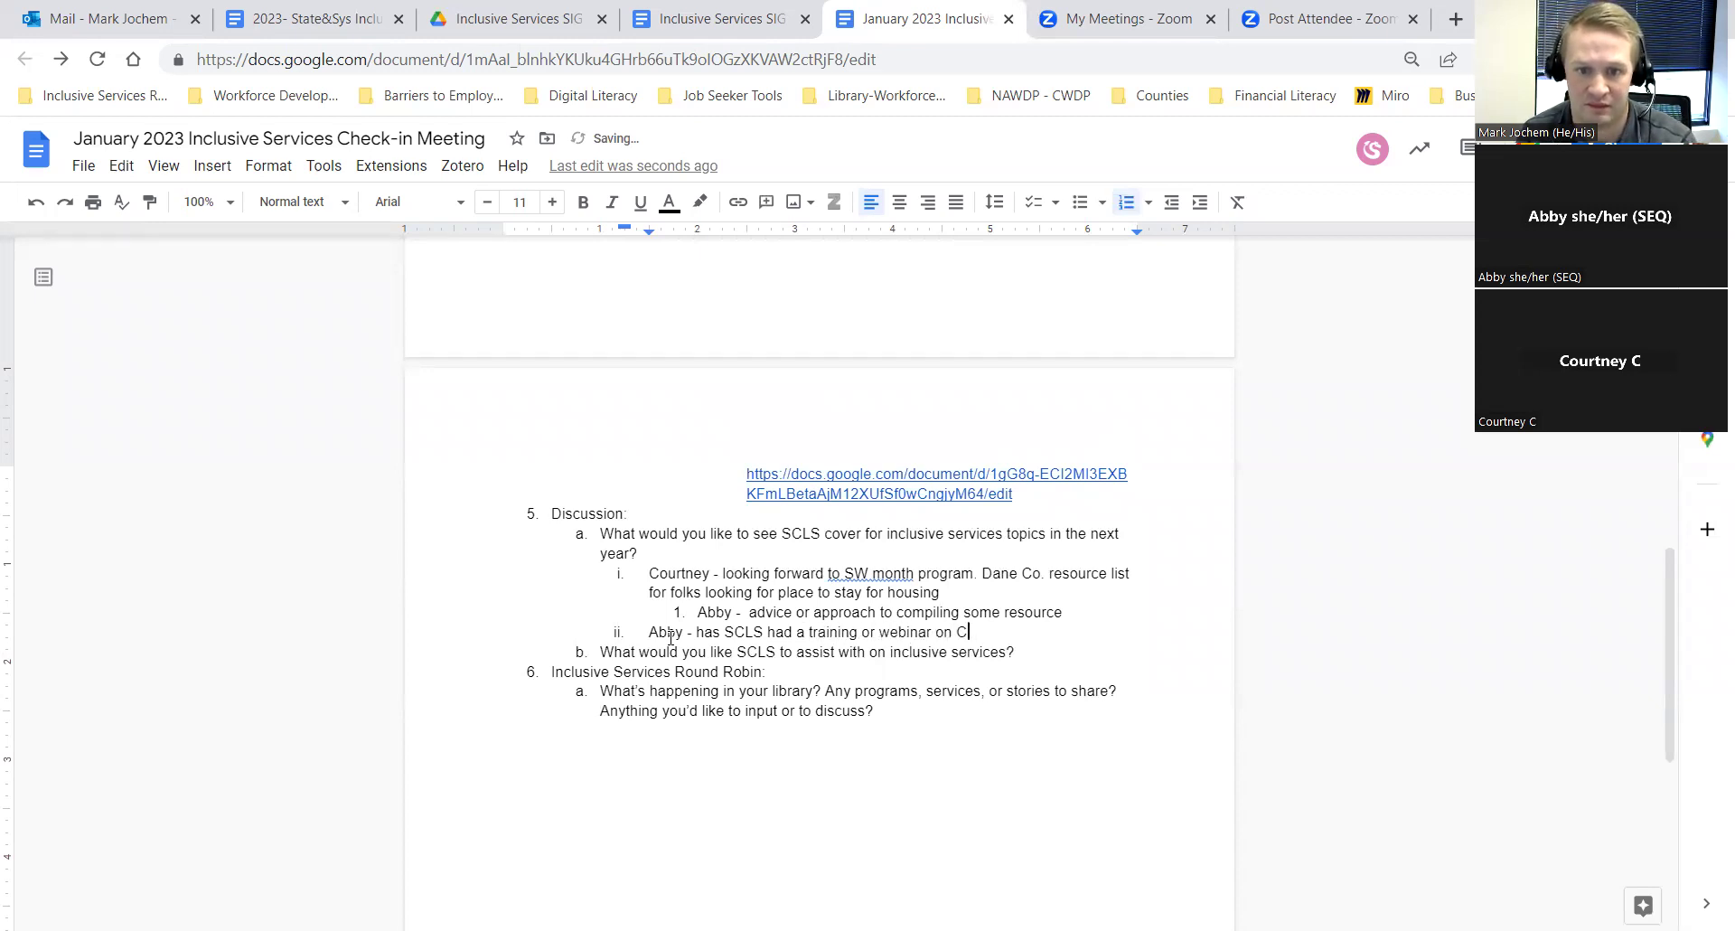
{"action": "key", "text": "BackSpace"}
{"action": "type", "text": "cultural "}
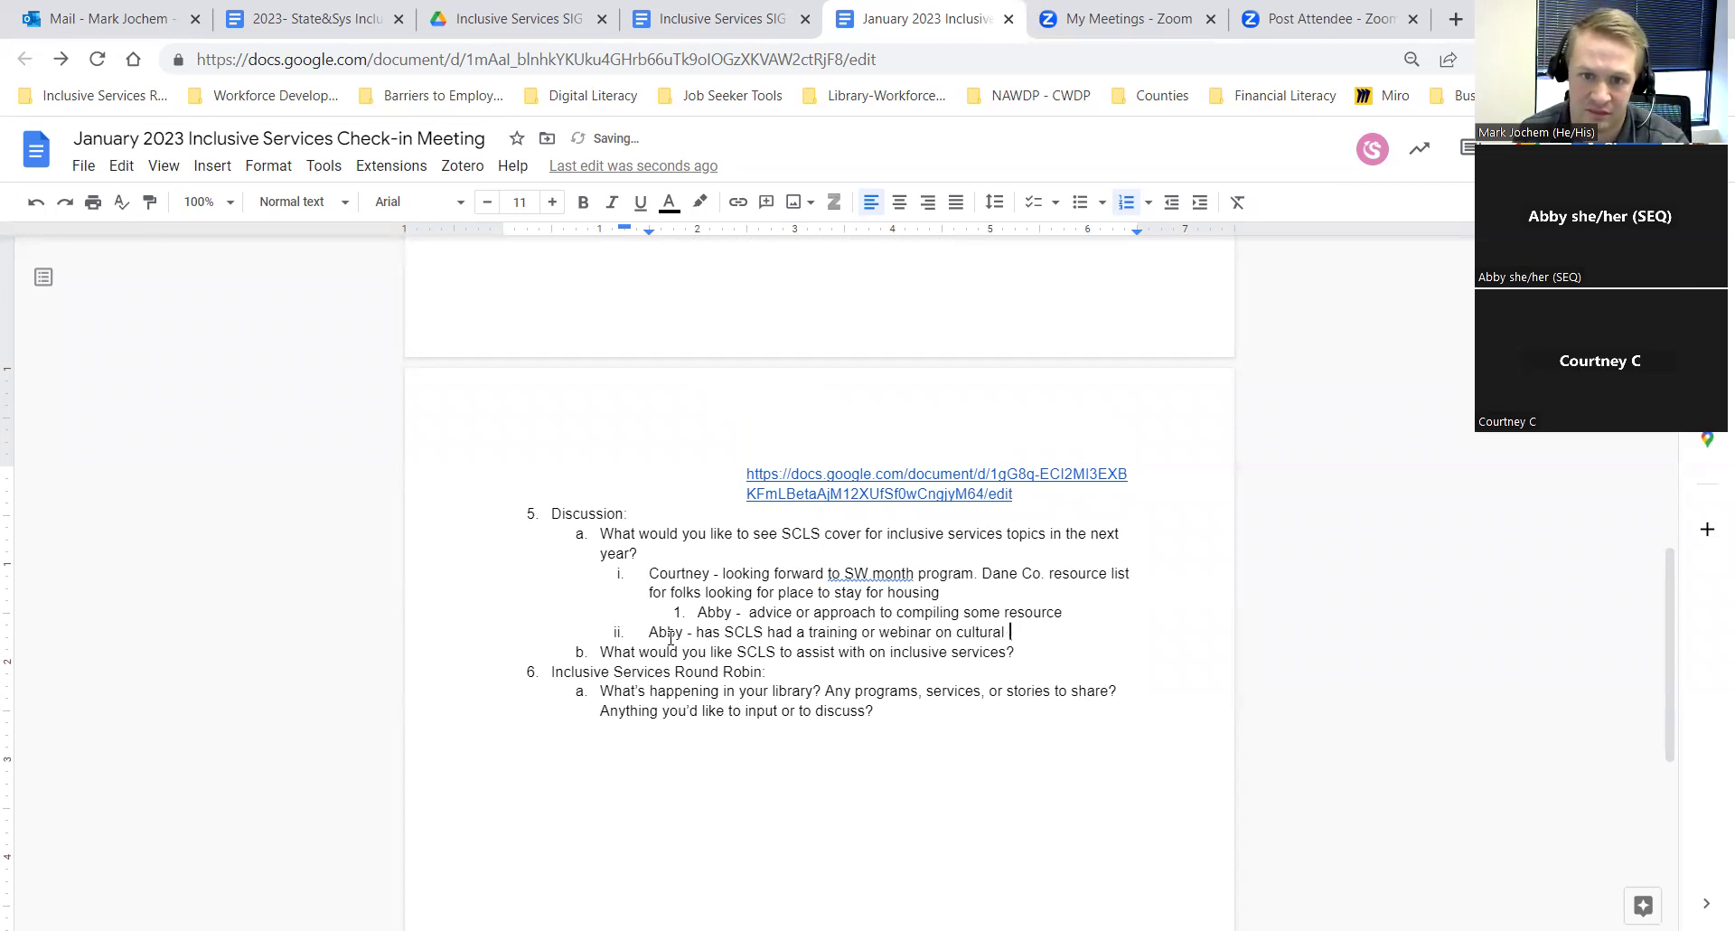
{"action": "type", "text": "humility? "}
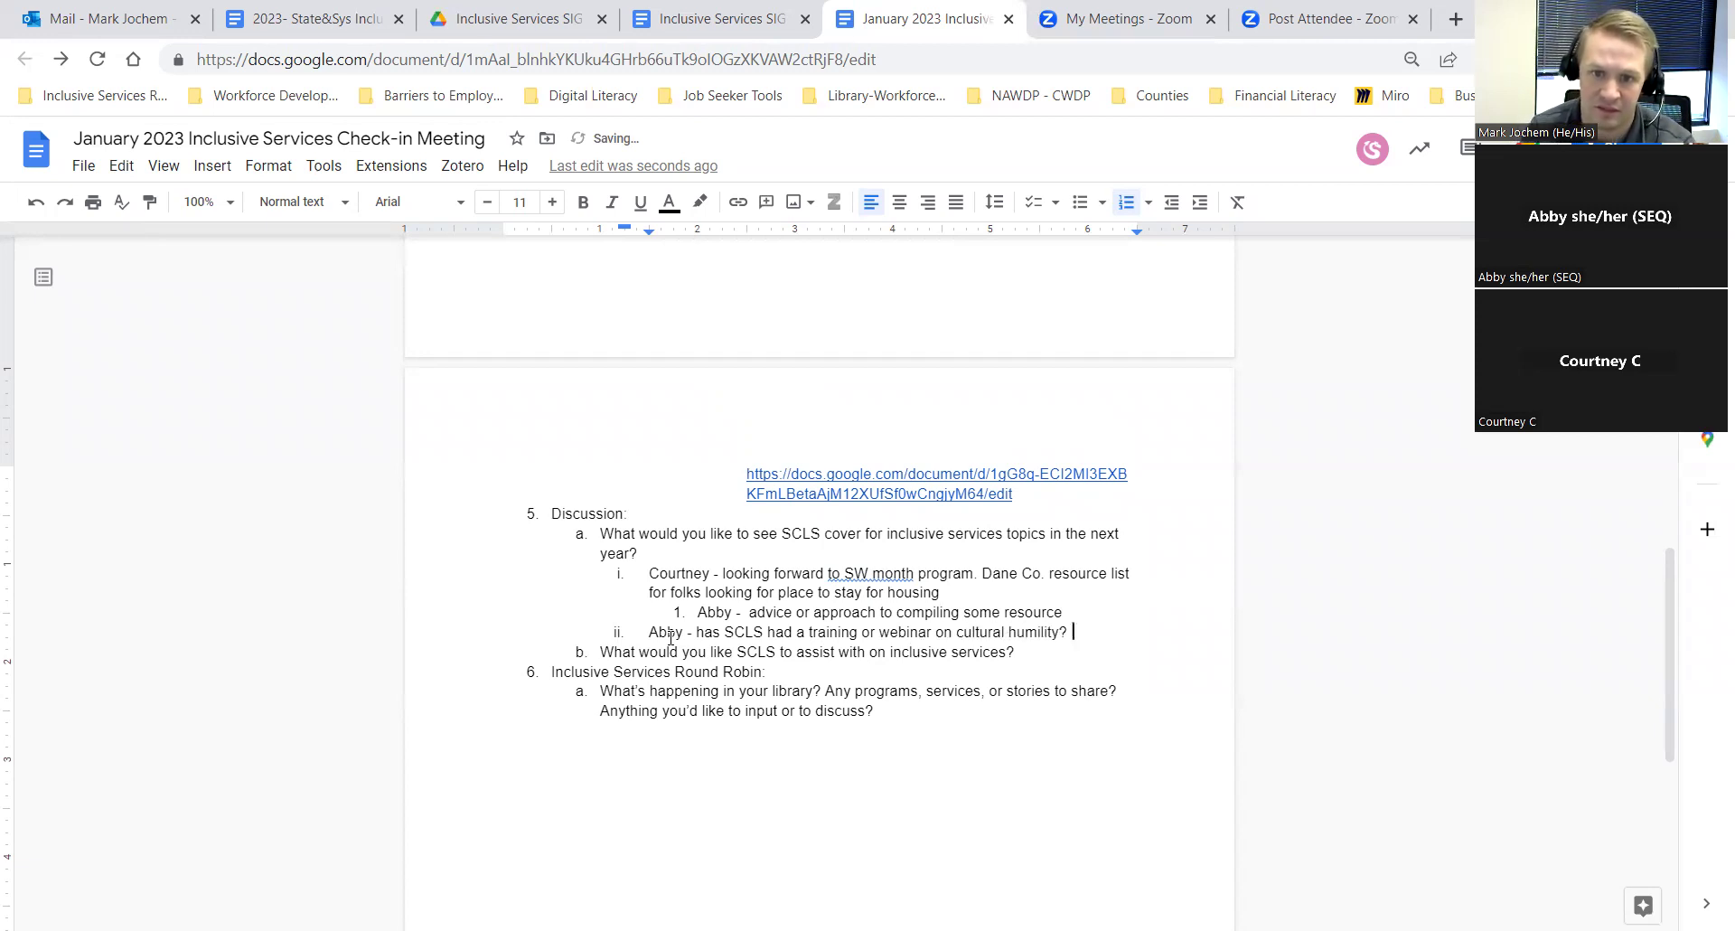
{"action": "type", "text": "-"}
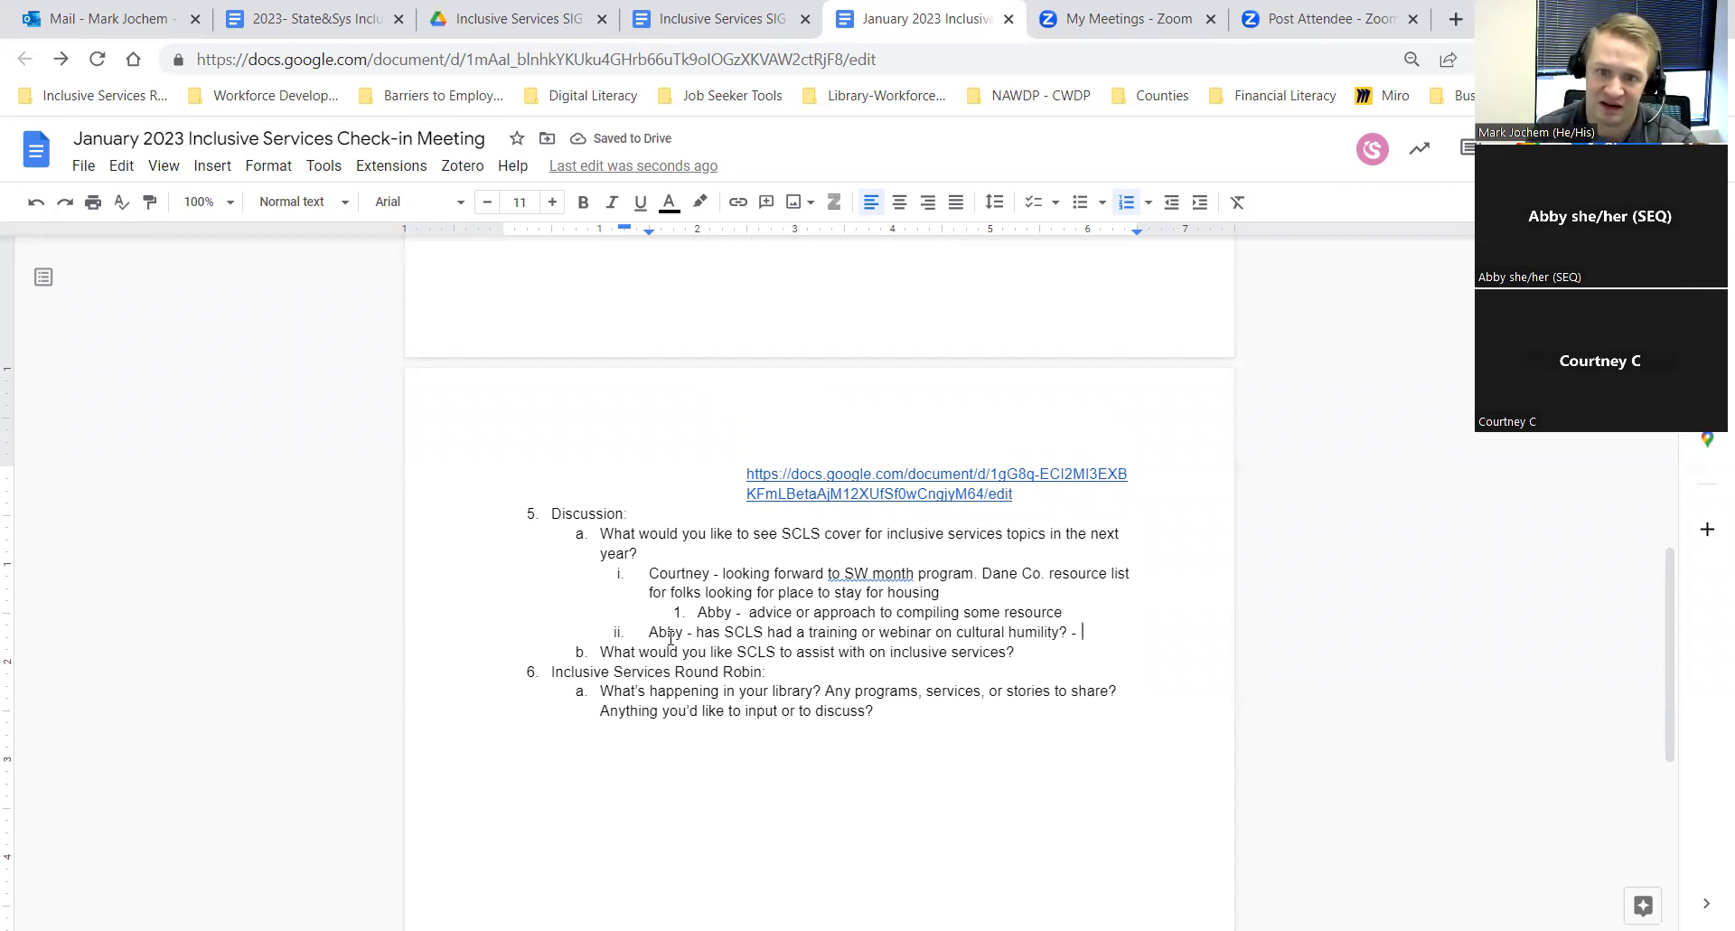
{"action": "key", "text": "BackSpace"}
{"action": "key", "text": "BackSpace"}
Step: Create blank list item iii beneath the cultural humility training question
{"action": "key", "text": "Return"}
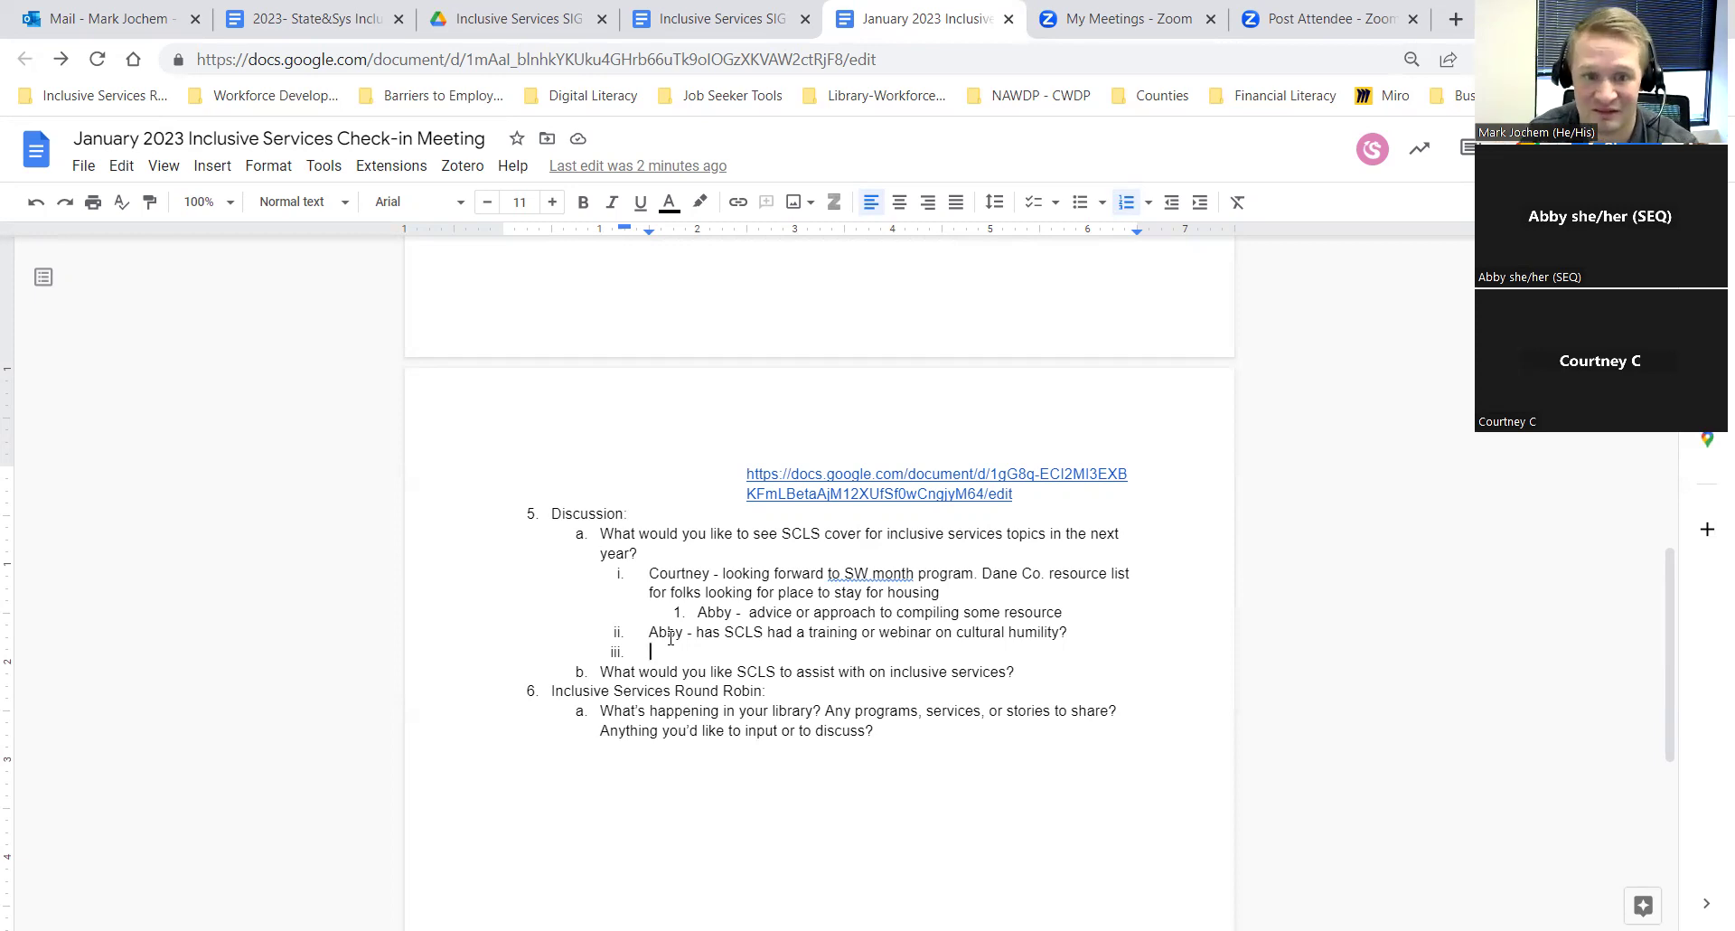
Step: Write item iii as 'Possible training on the Inclusive Services Assessment and Guide for Wisconsin'
{"action": "type", "text": "Possible train"}
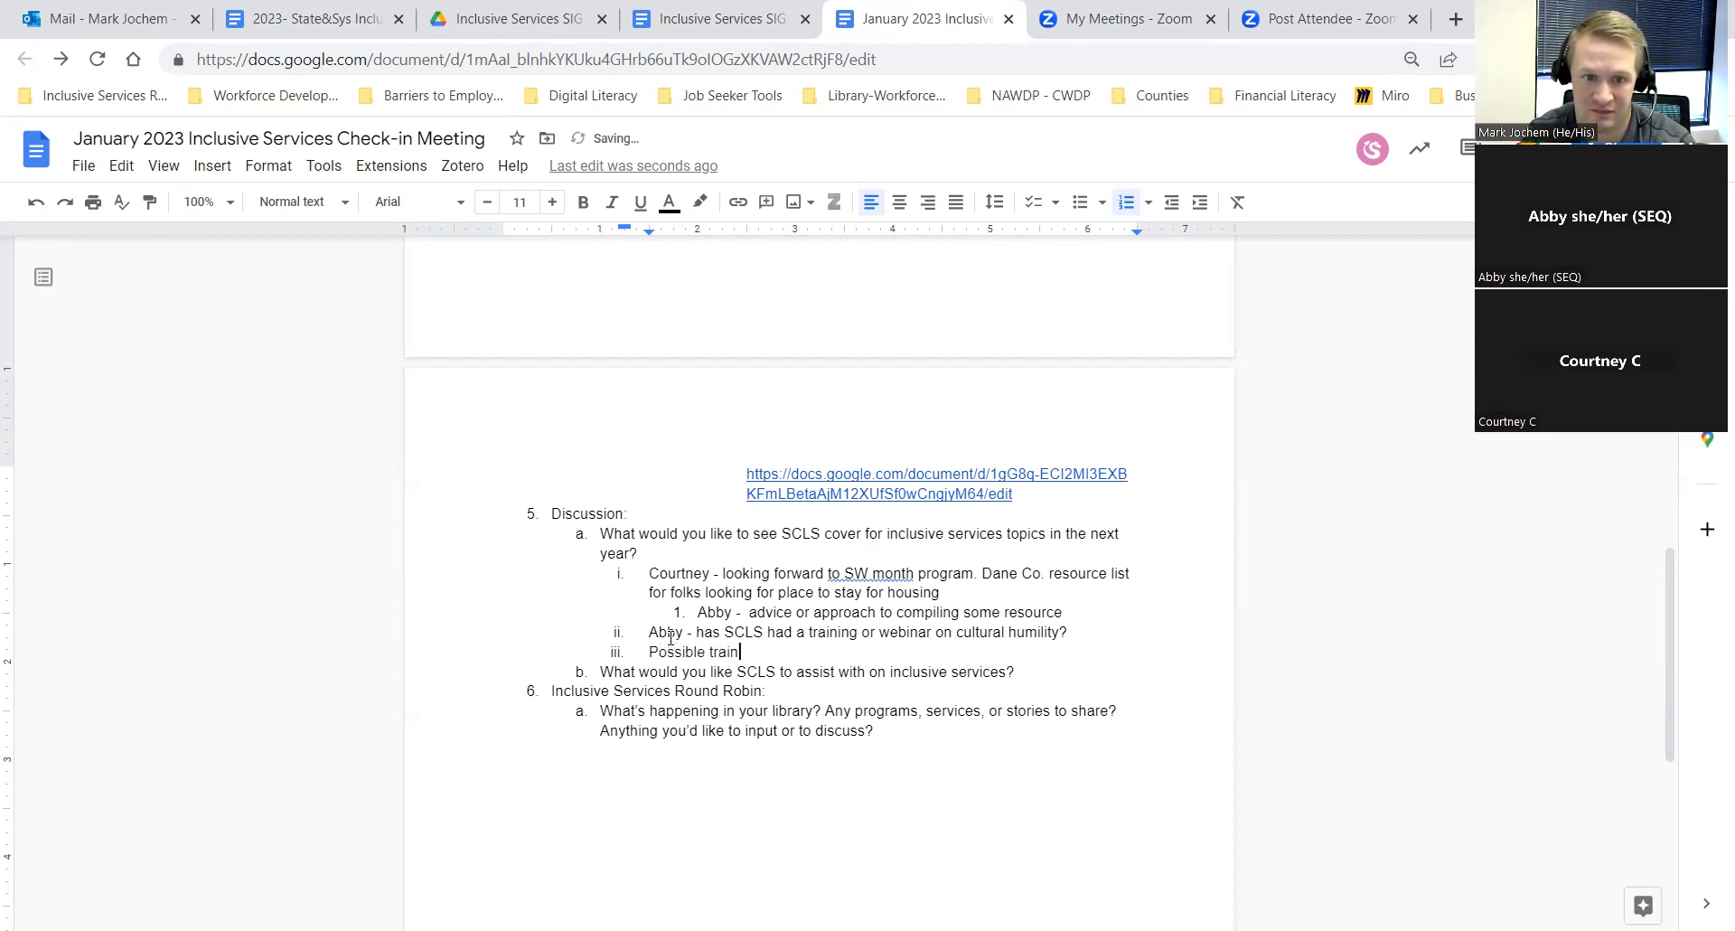
{"action": "type", "text": "ing or re"}
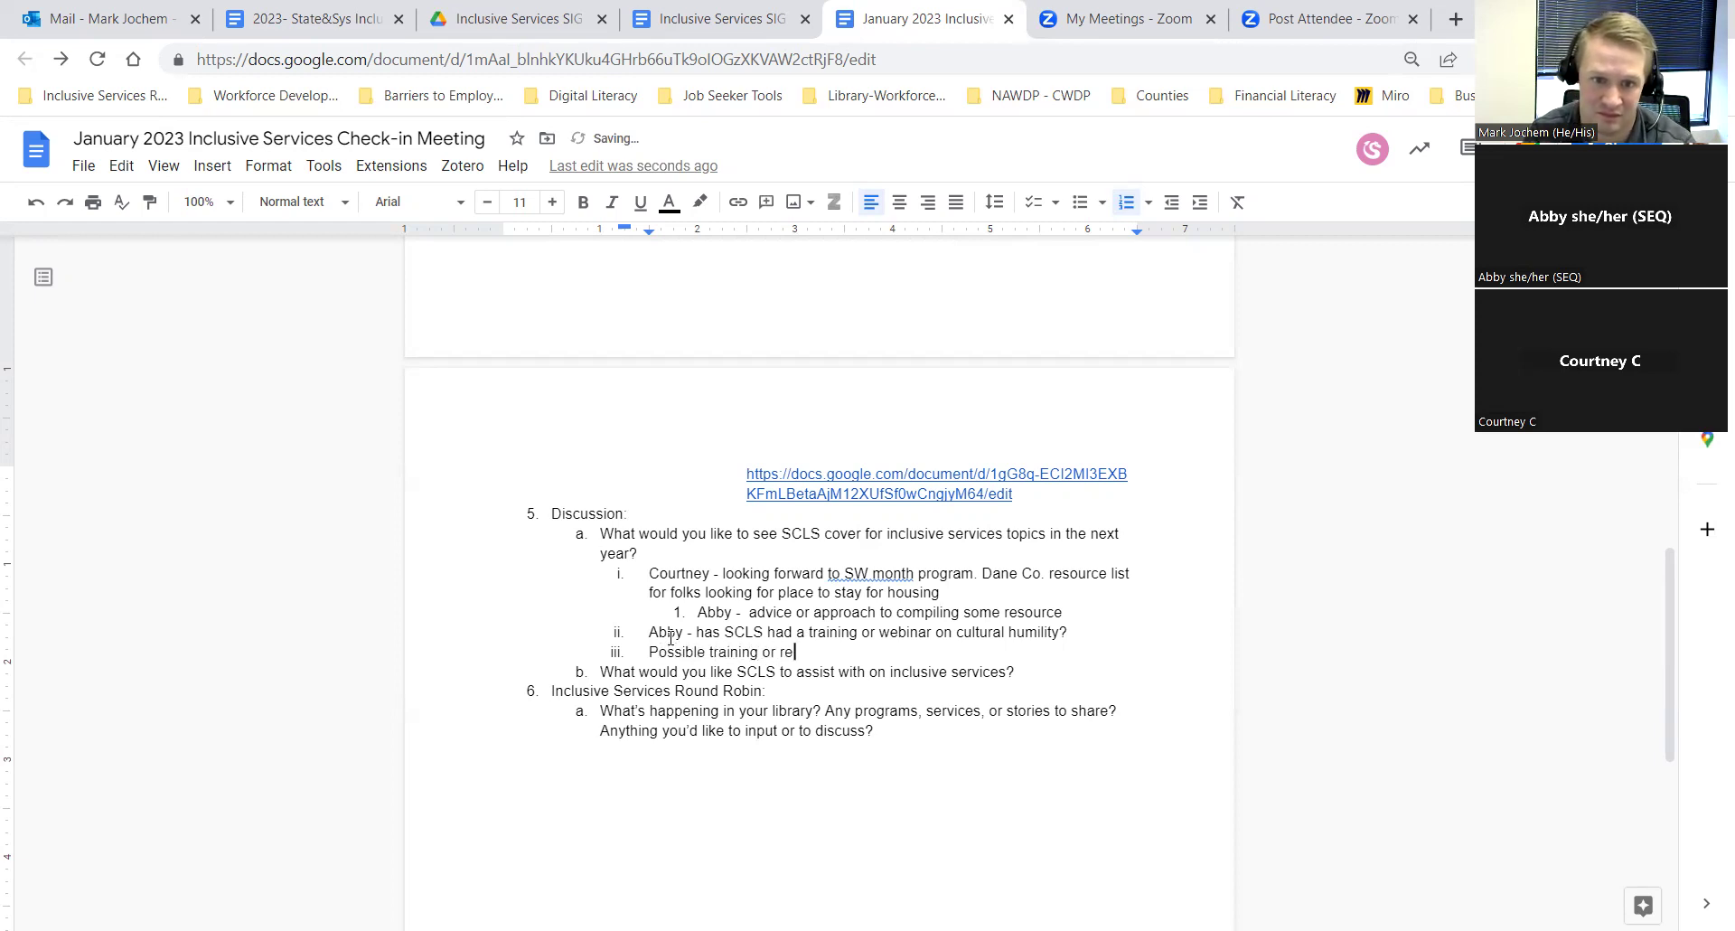
{"action": "key", "text": "BackSpace"}
{"action": "key", "text": "BackSpace"}
{"action": "key", "text": "BackSpace"}
{"action": "key", "text": "BackSpace"}
{"action": "type", "text": "n the Inclusive Service"}
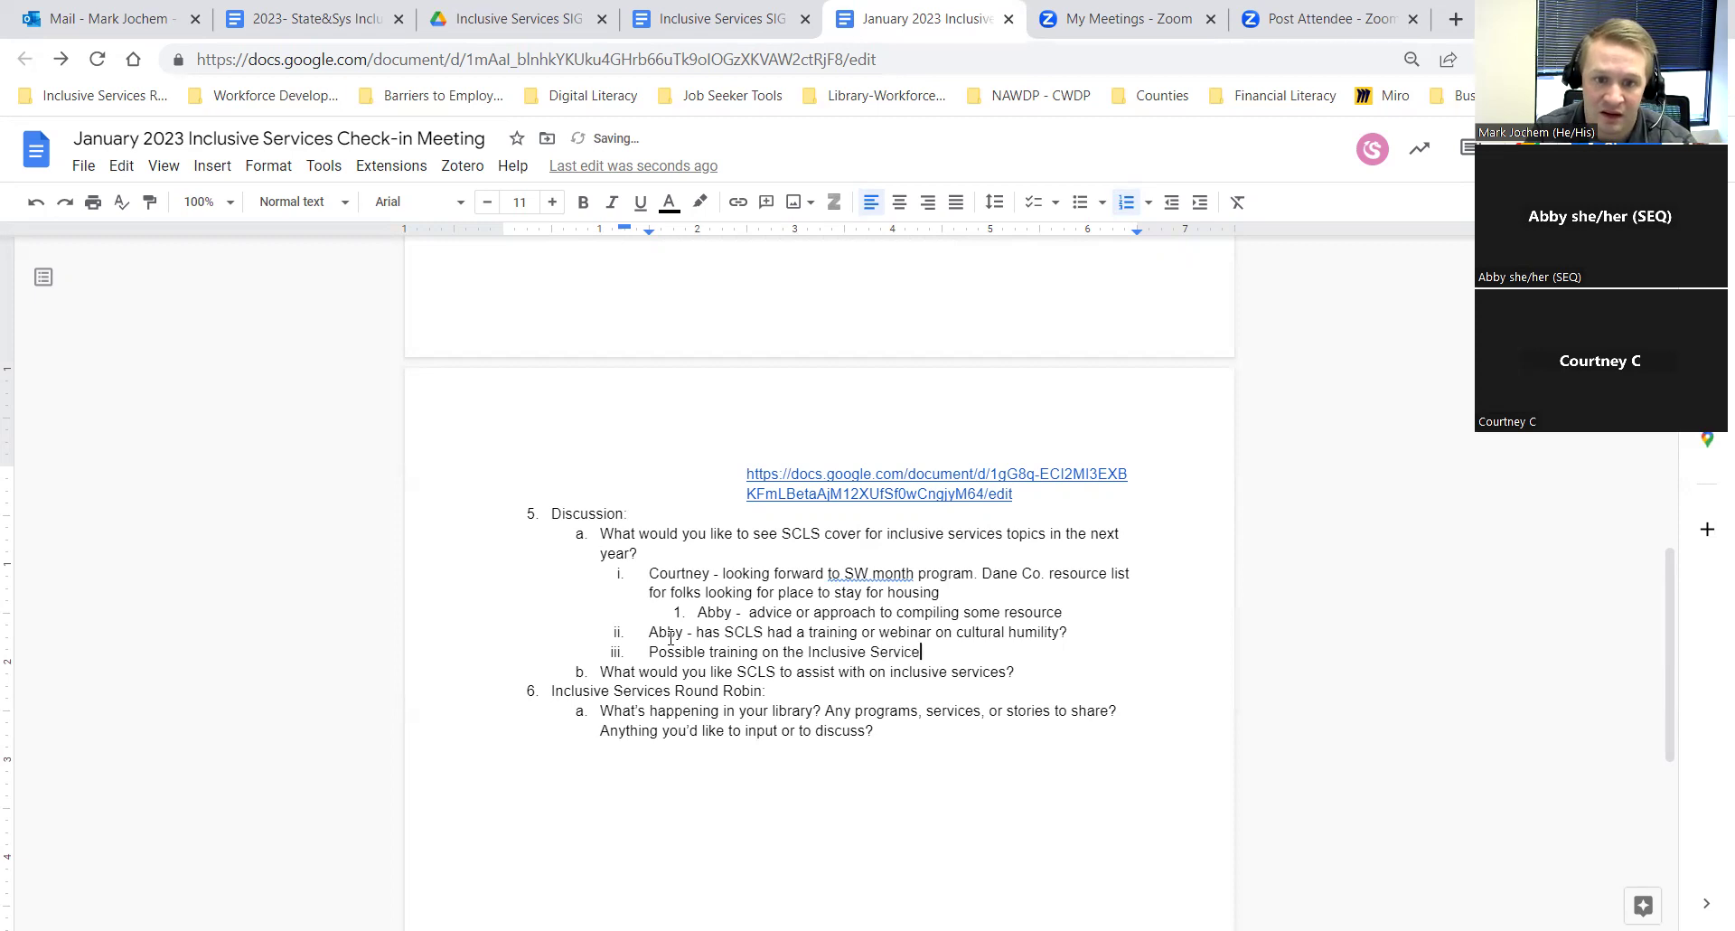
{"action": "type", "text": "s Assess"}
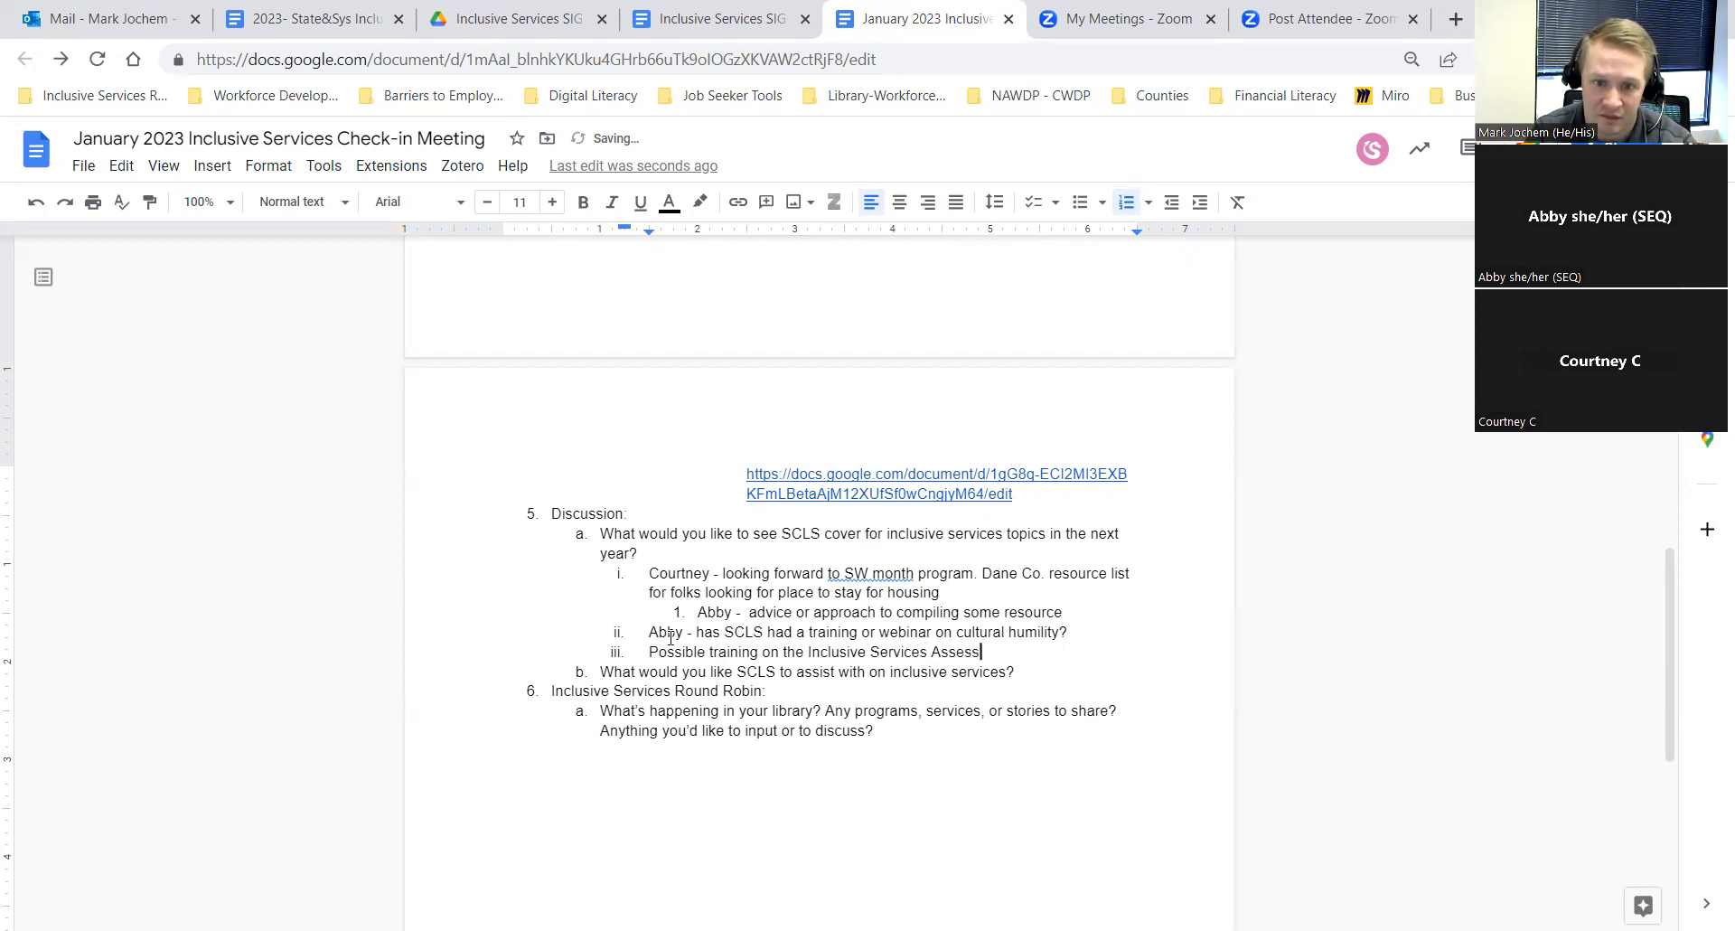
{"action": "type", "text": "ment and G"}
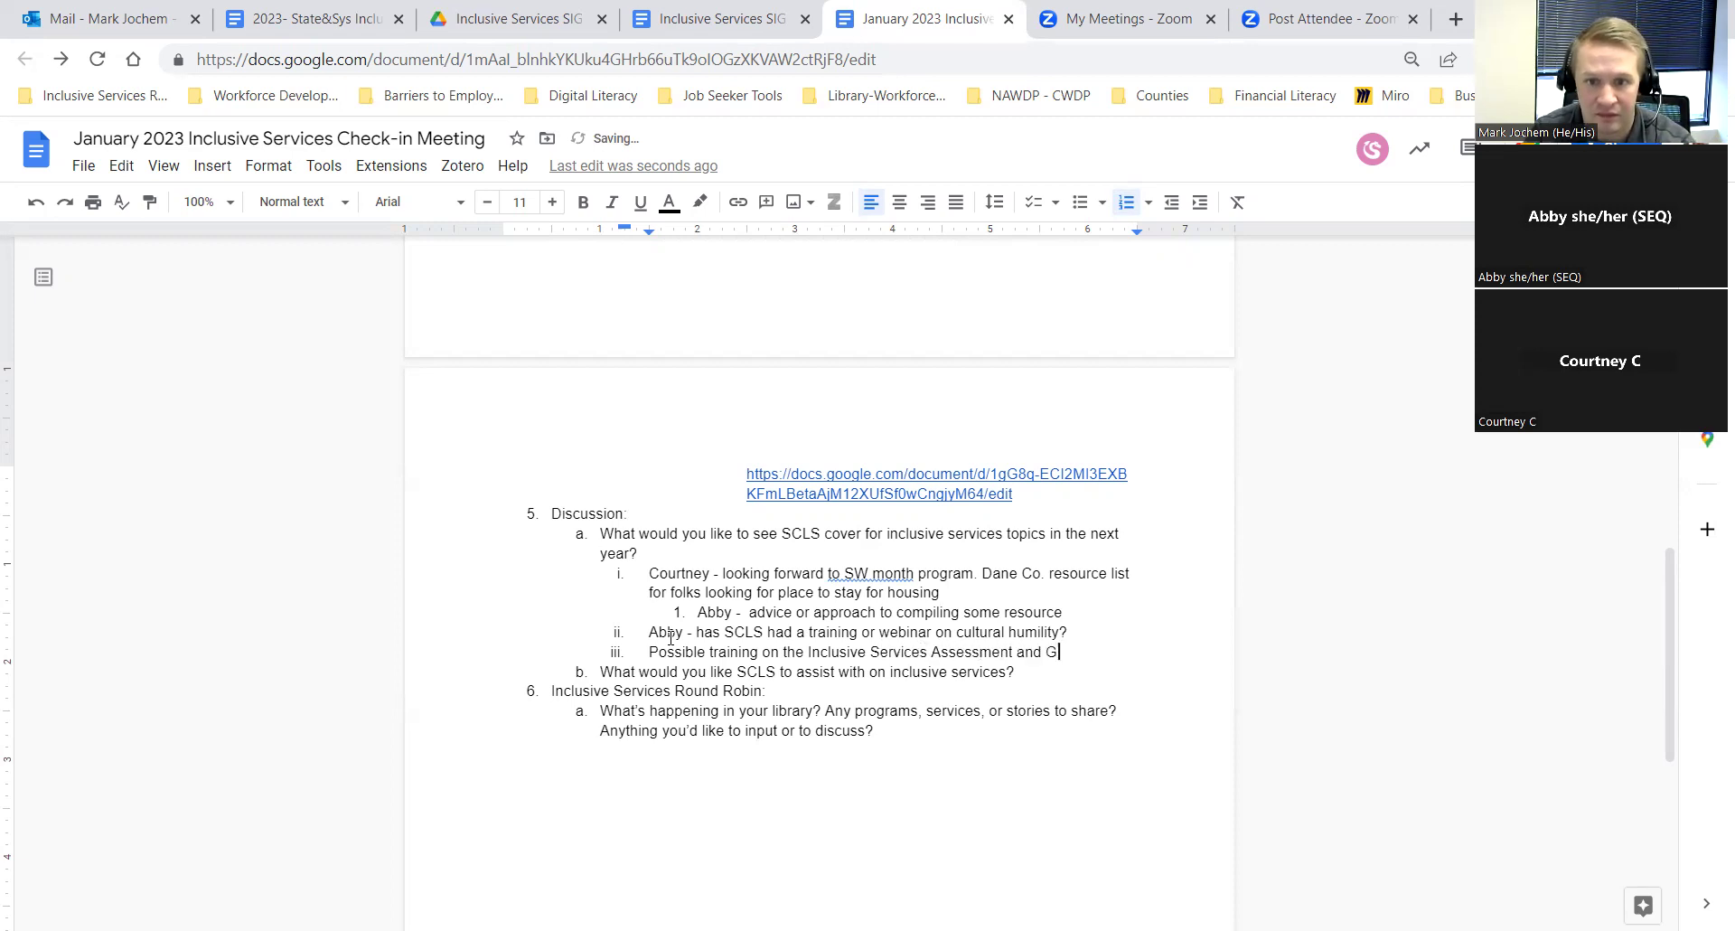
{"action": "type", "text": "uide an"}
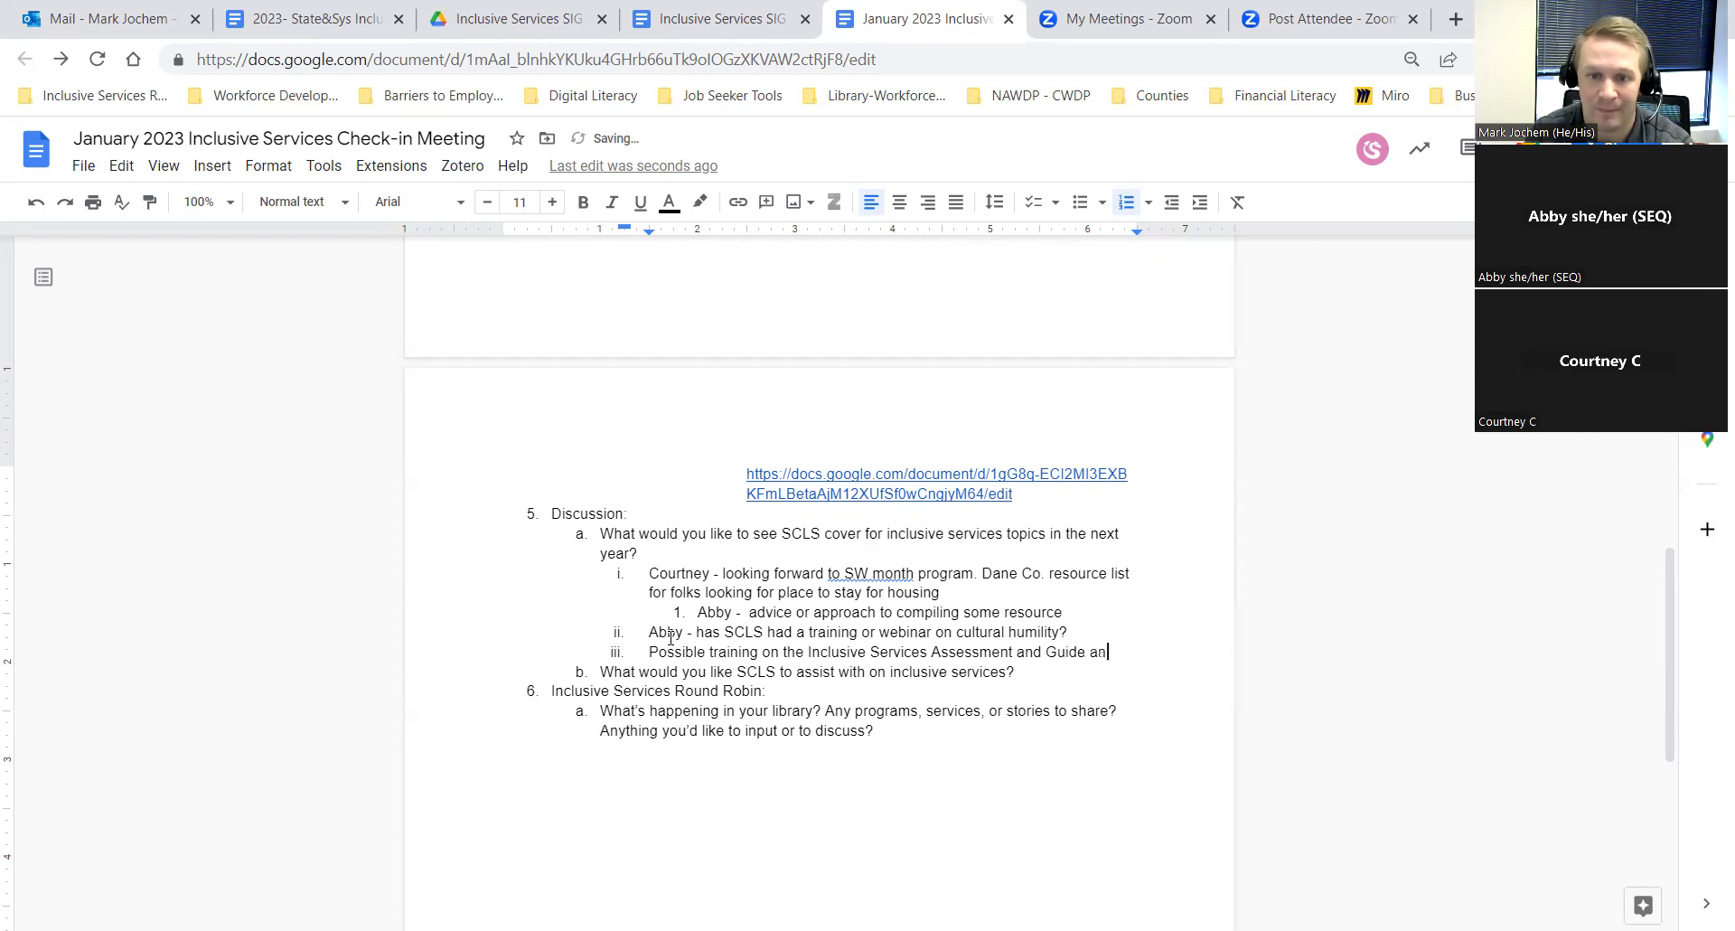
{"action": "key", "text": "BackSpace"}
{"action": "key", "text": "BackSpace"}
{"action": "key", "text": "BackSpace"}
{"action": "key", "text": "BackSpace"}
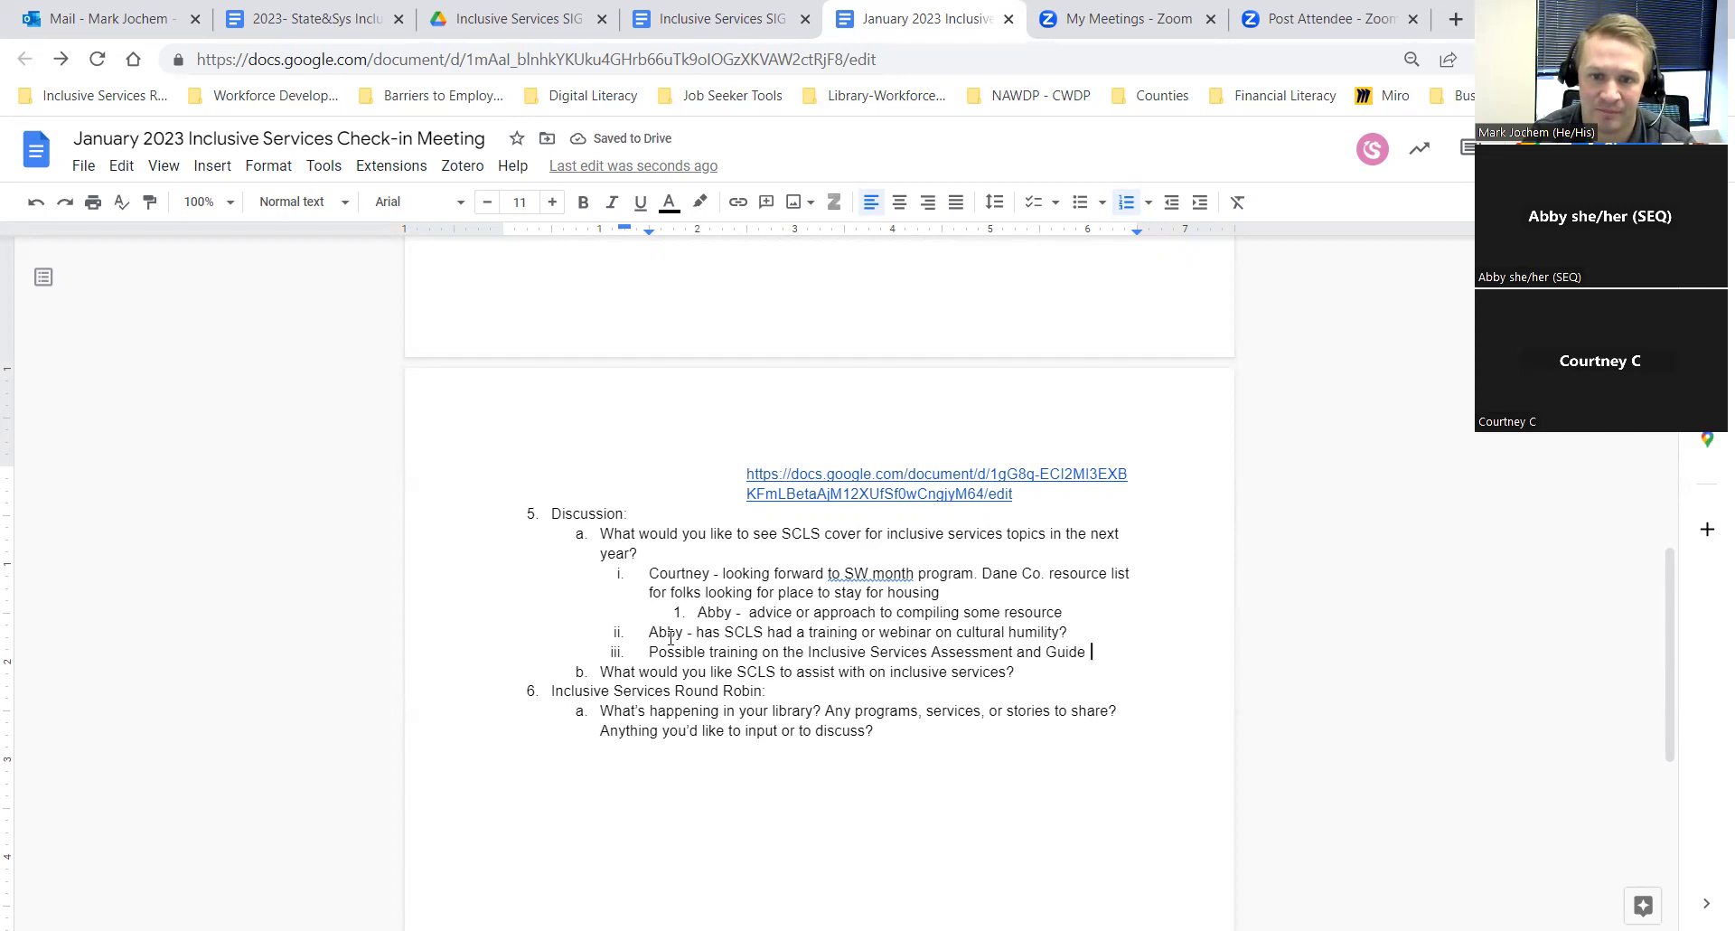
{"action": "type", "text": "for Wisconsin"}
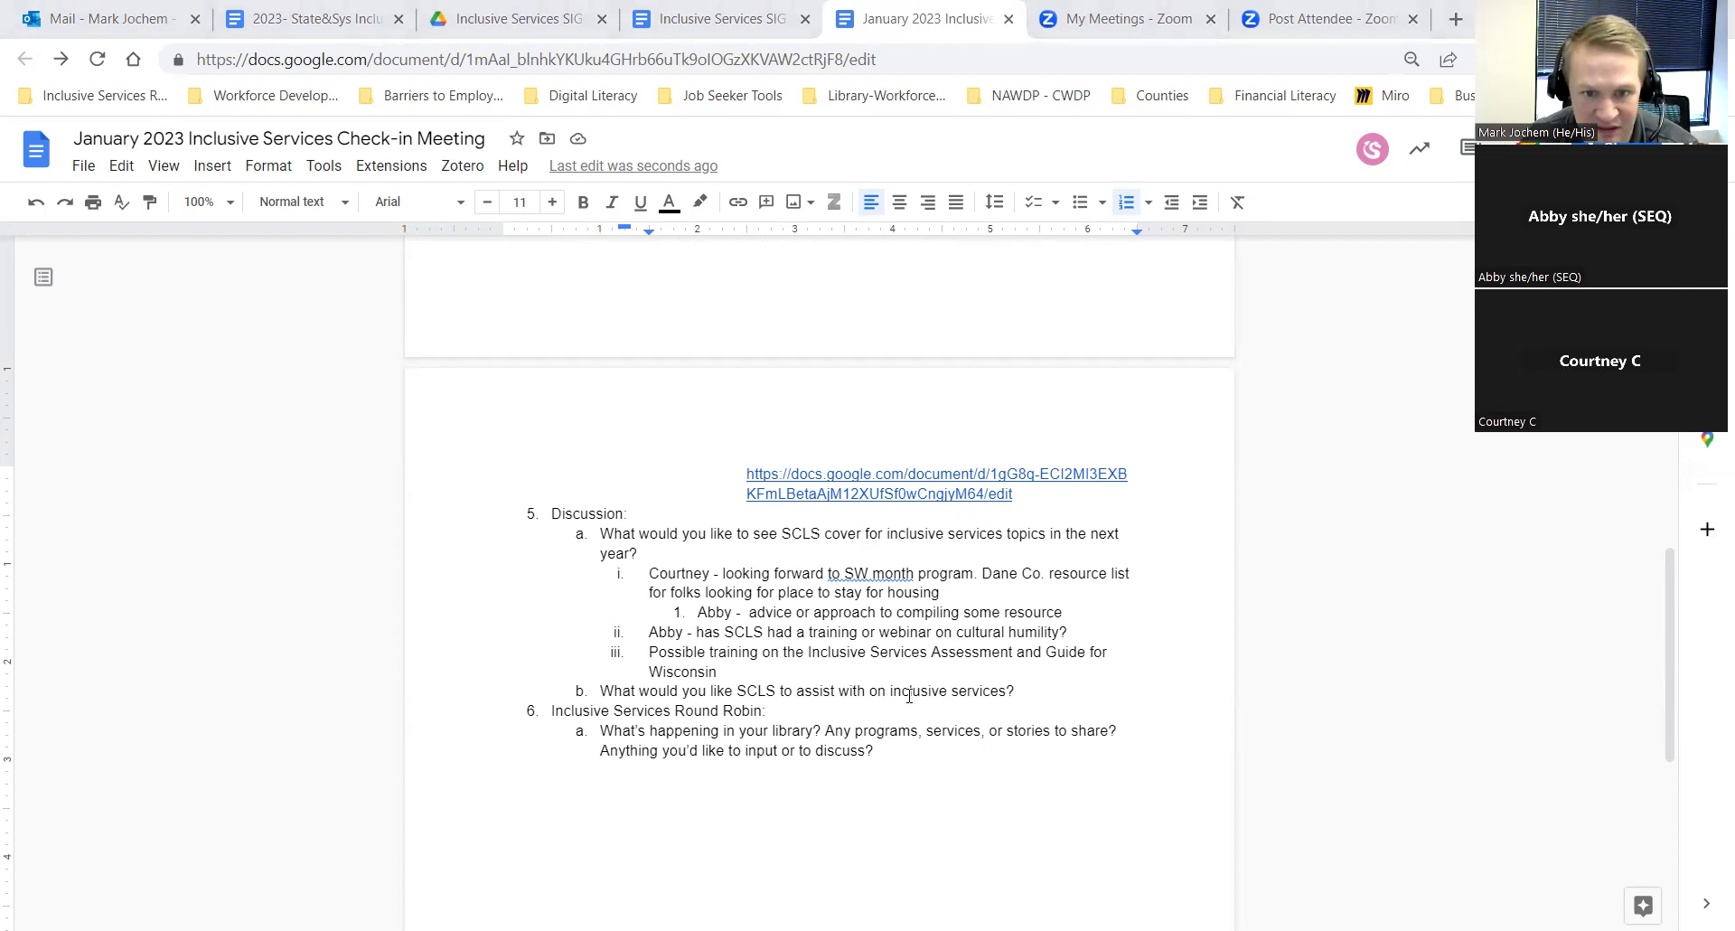
Step: Under the round robin question, add 'WAU - Open yesterday for MLK day. Village declared it a holiday.'
{"action": "left_click", "coordinate": [884, 750]}
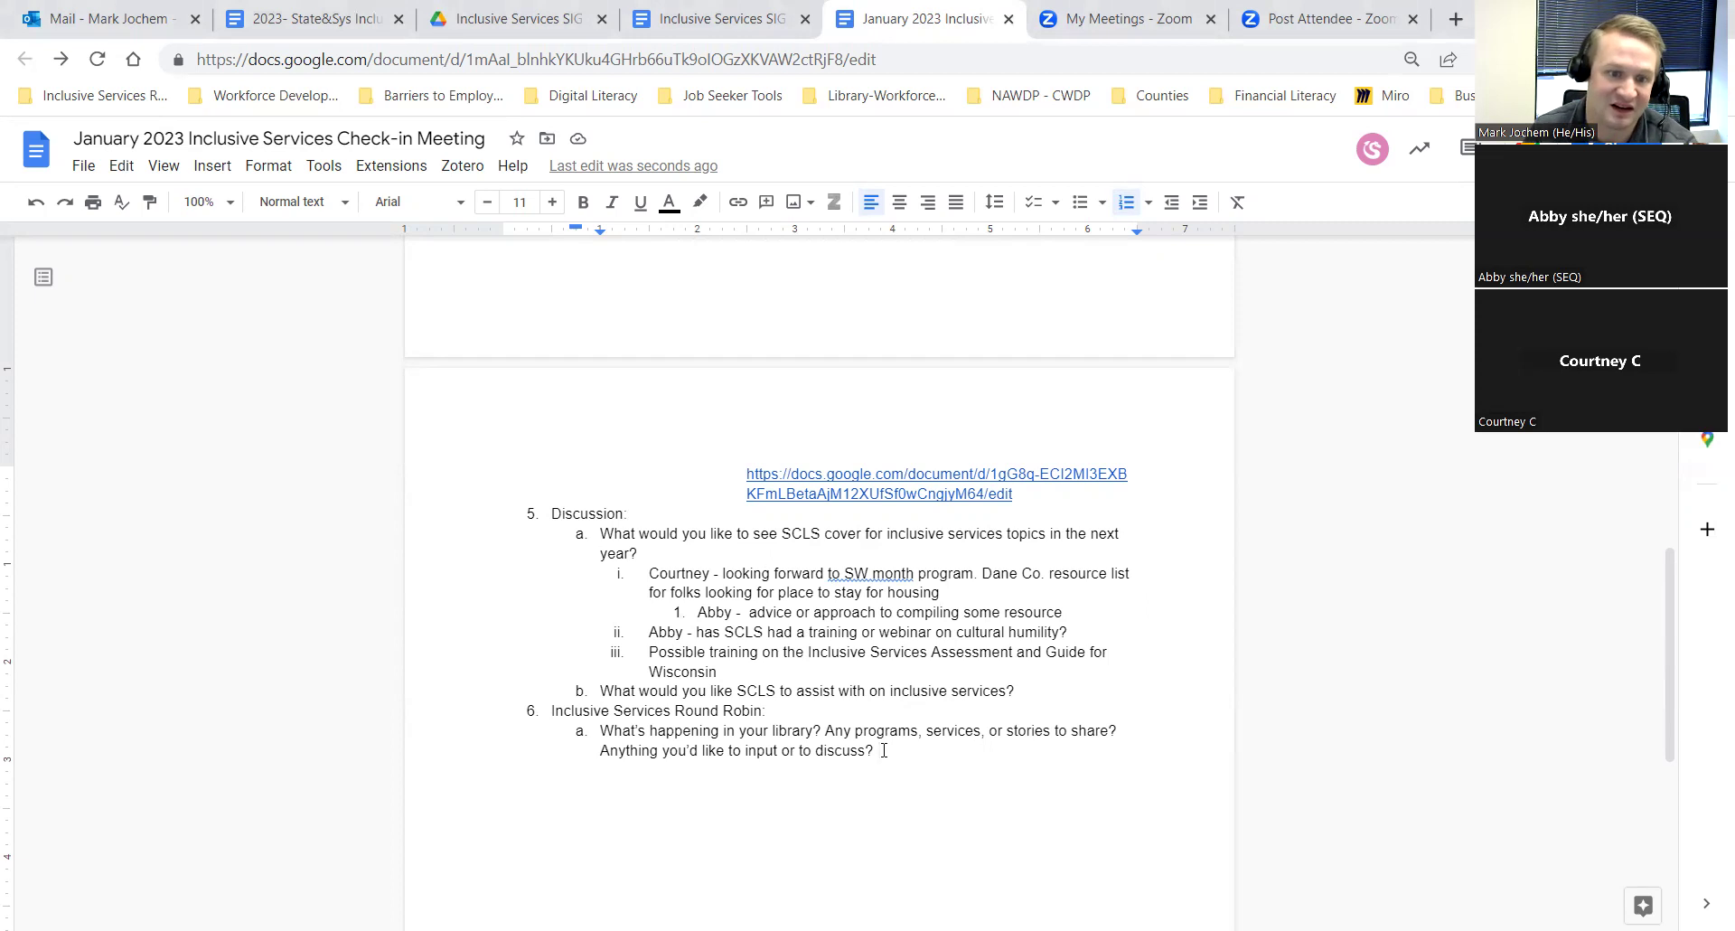
{"action": "key", "text": "Return"}
{"action": "key", "text": "Tab"}
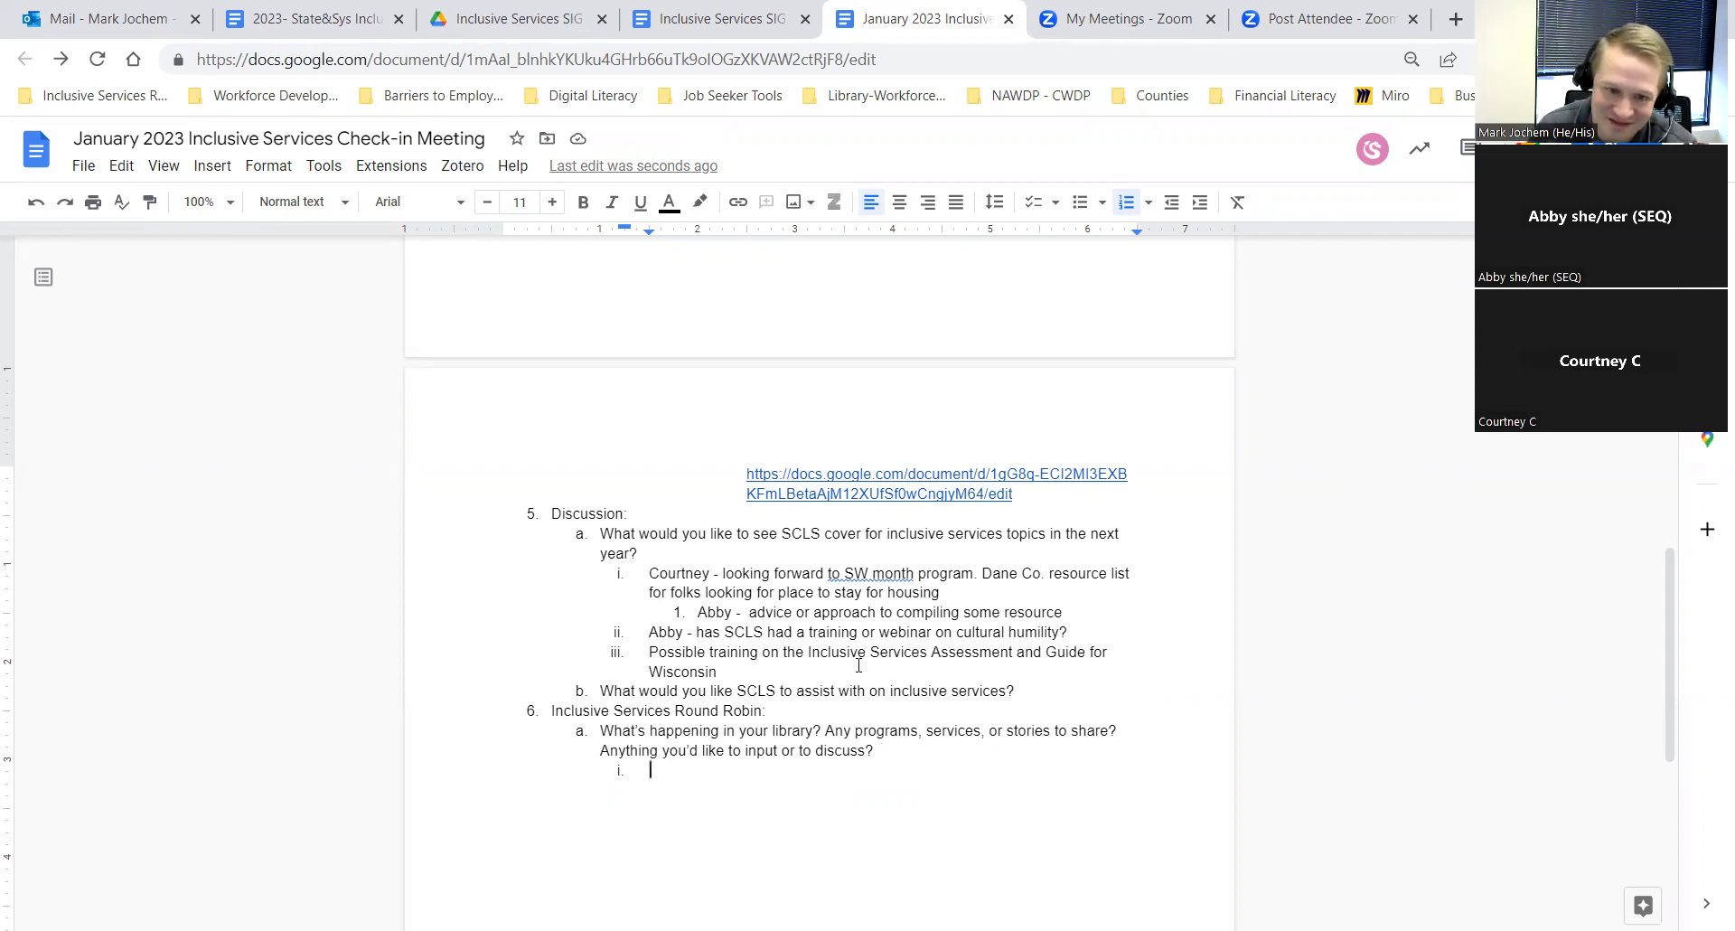
{"action": "type", "text": "WAU -"}
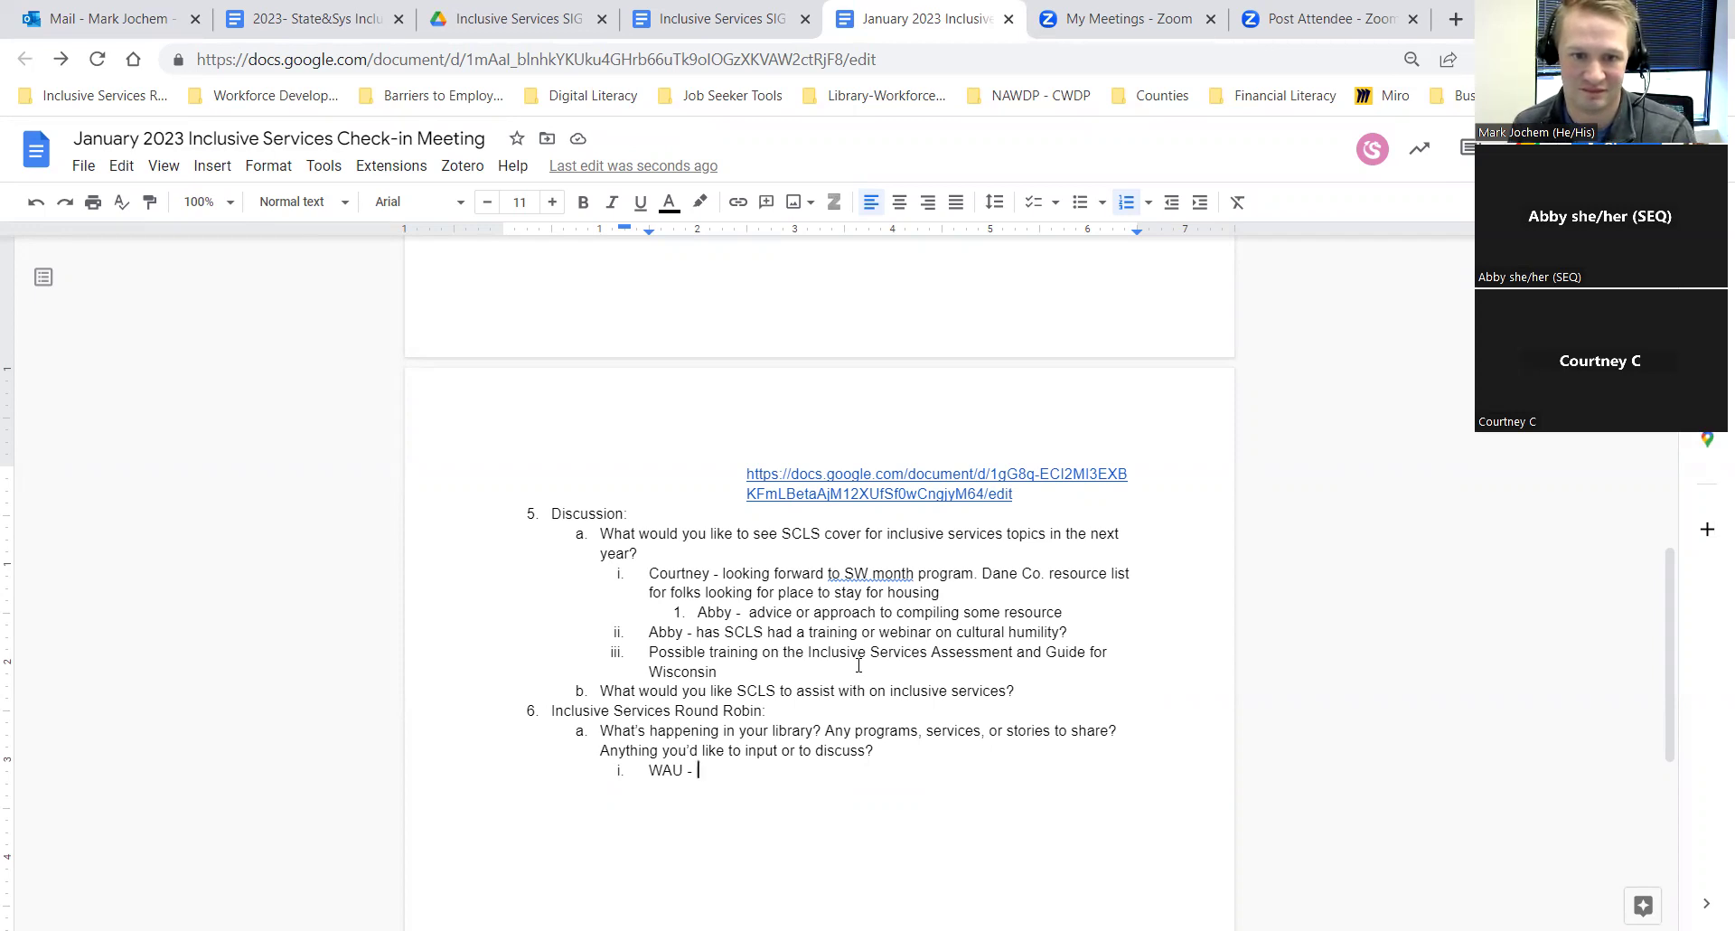
{"action": "type", "text": "Open y"}
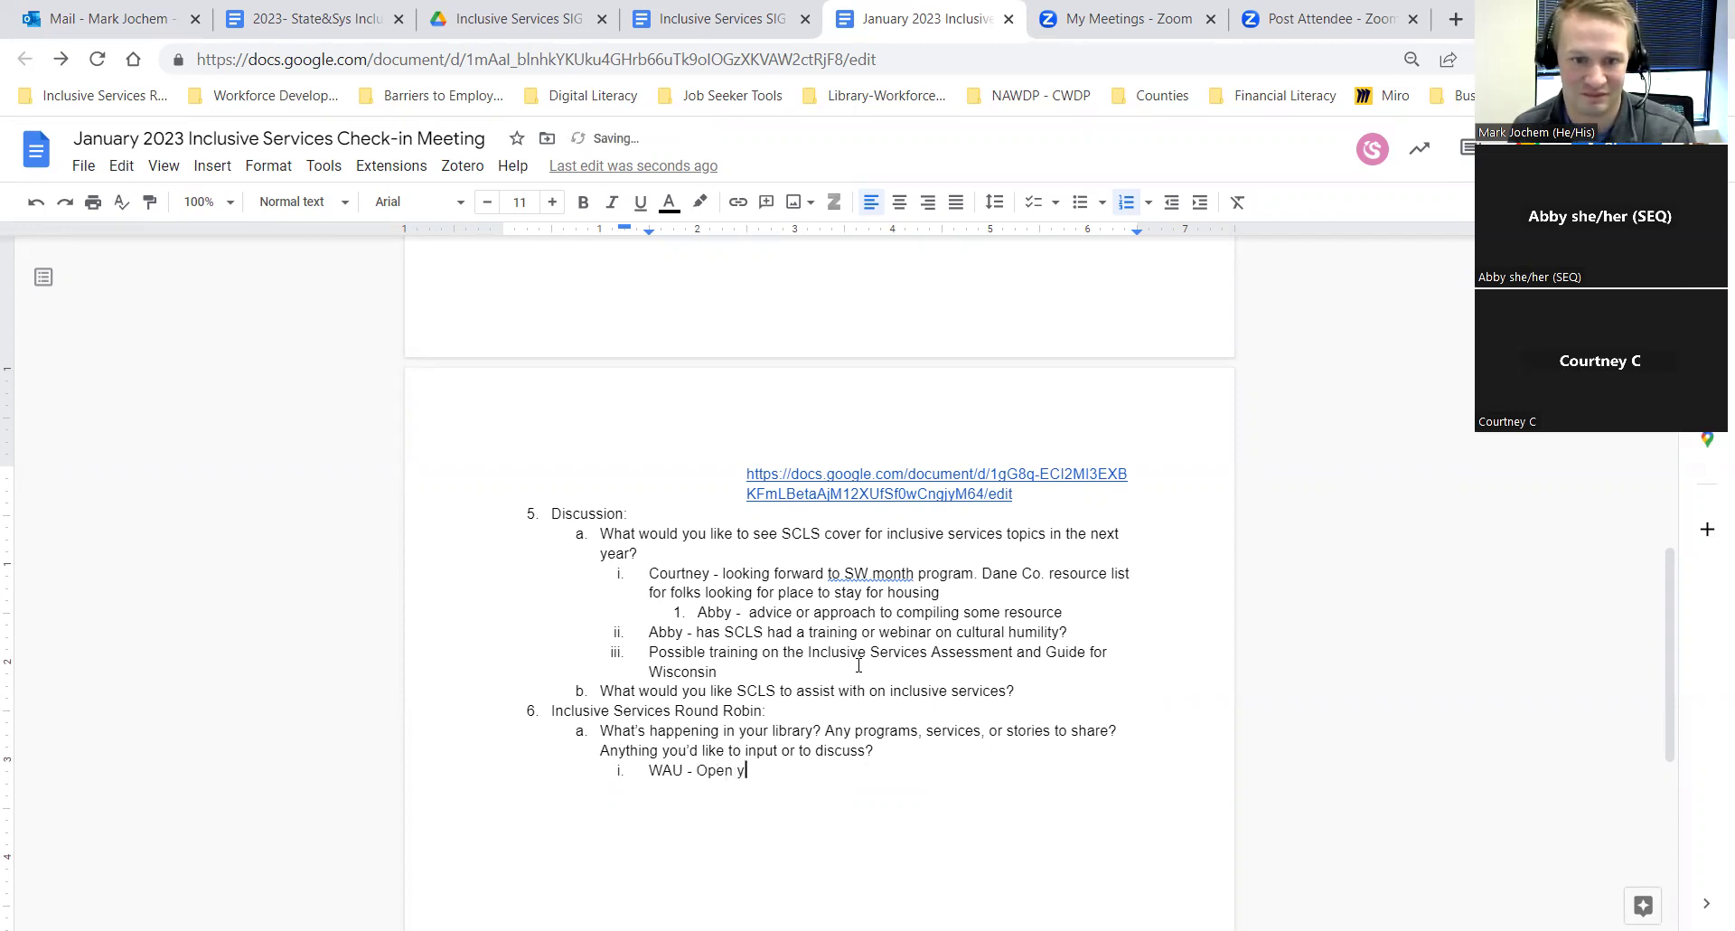
{"action": "type", "text": "esterday "}
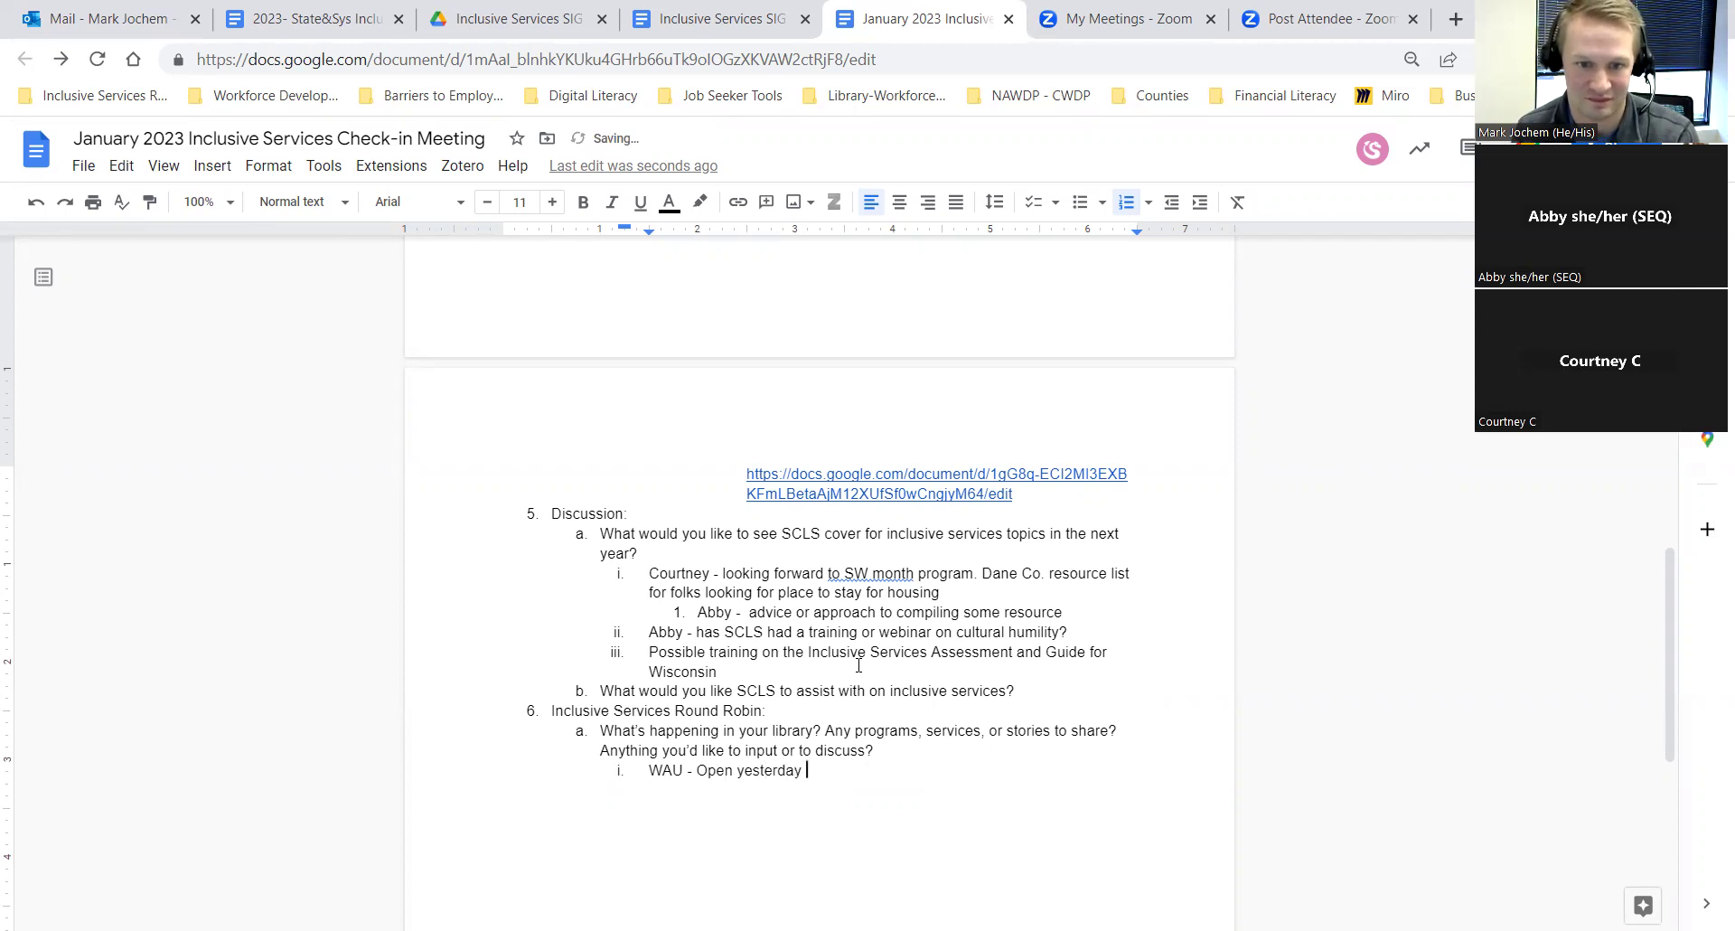
{"action": "type", "text": "for MLK day"}
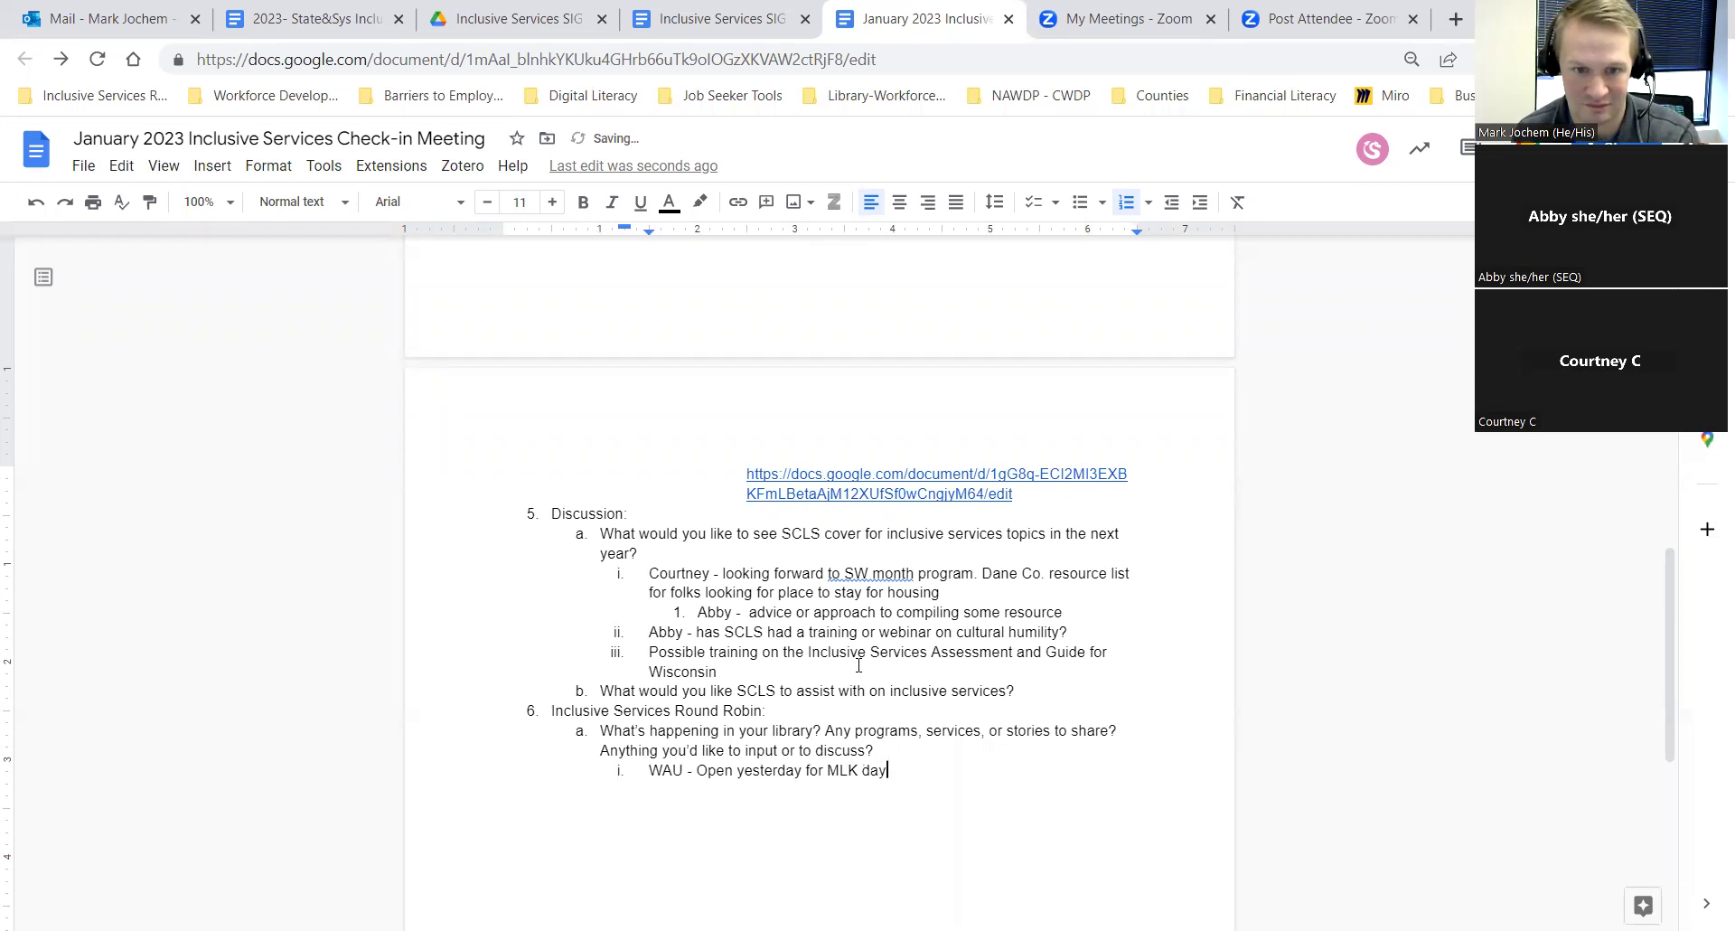
{"action": "type", "text": ". Villag"}
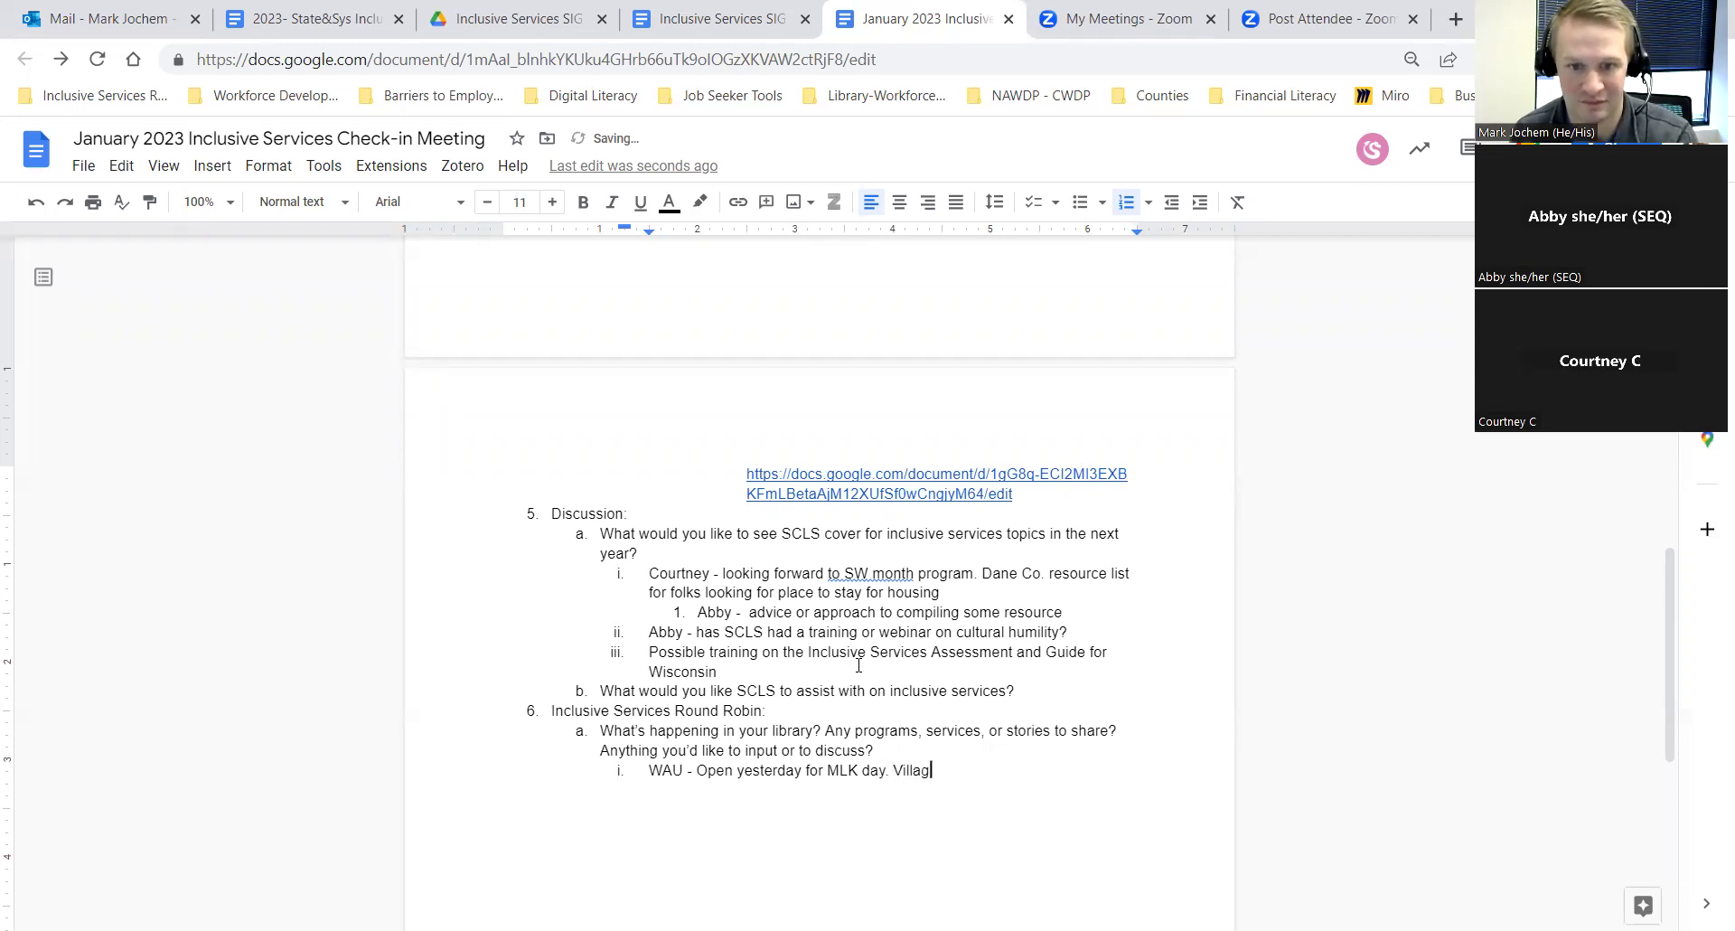
{"action": "type", "text": "e "}
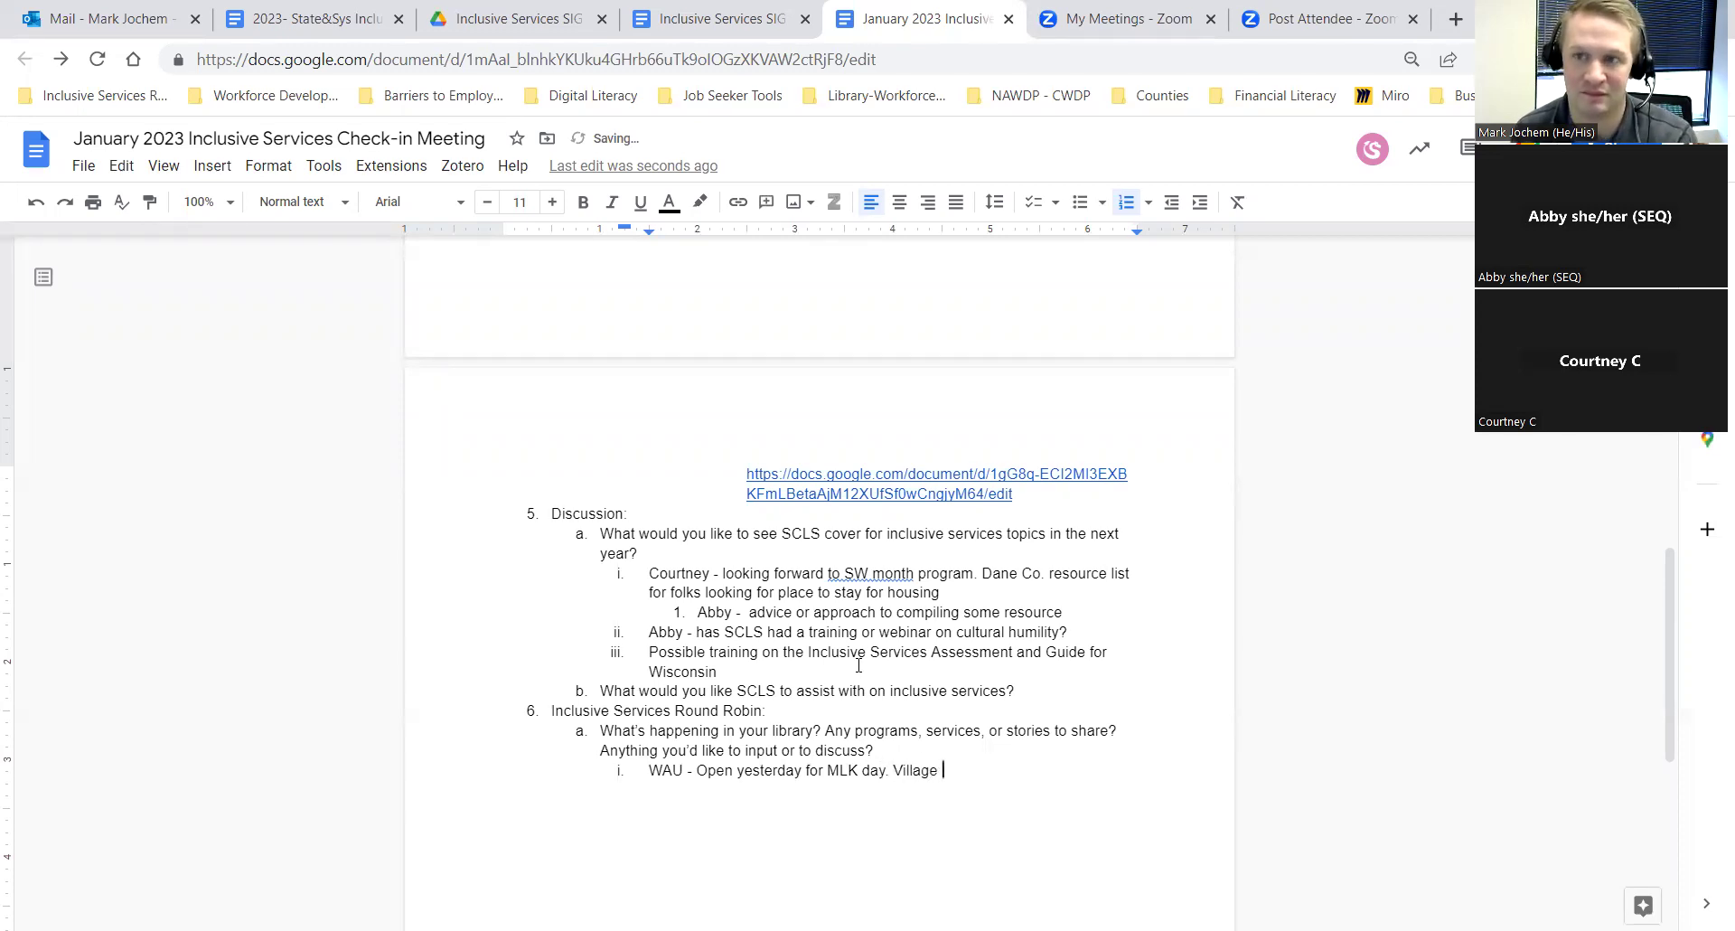
{"action": "type", "text": "declared "}
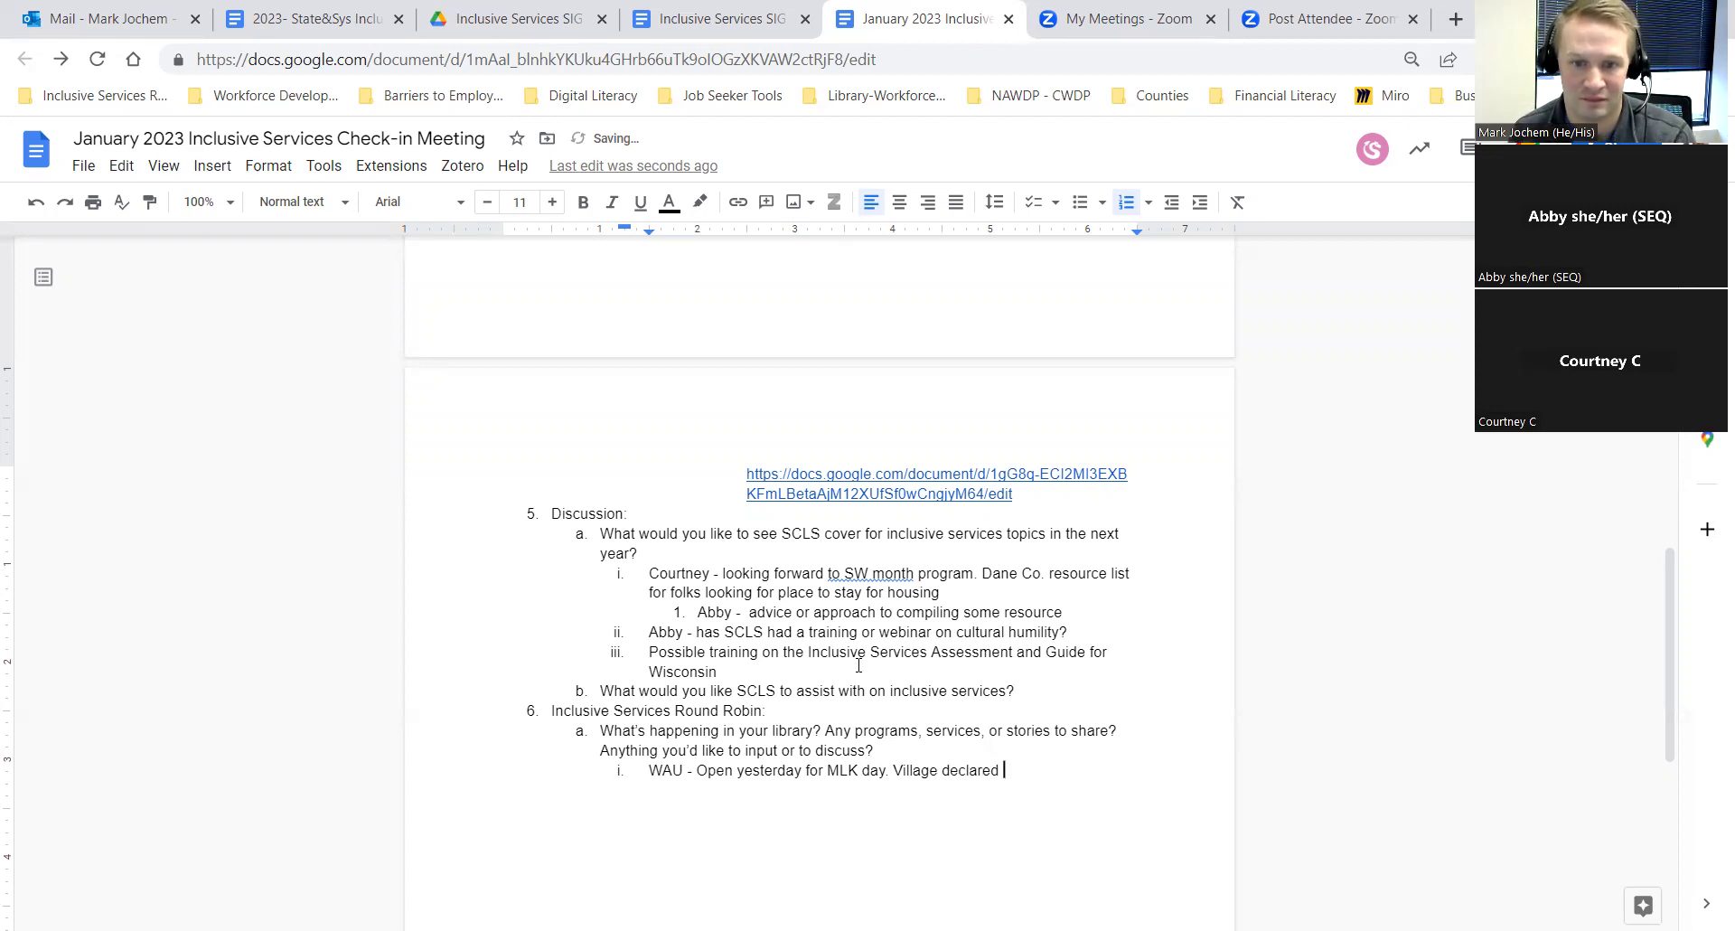
{"action": "type", "text": "it a holiday"}
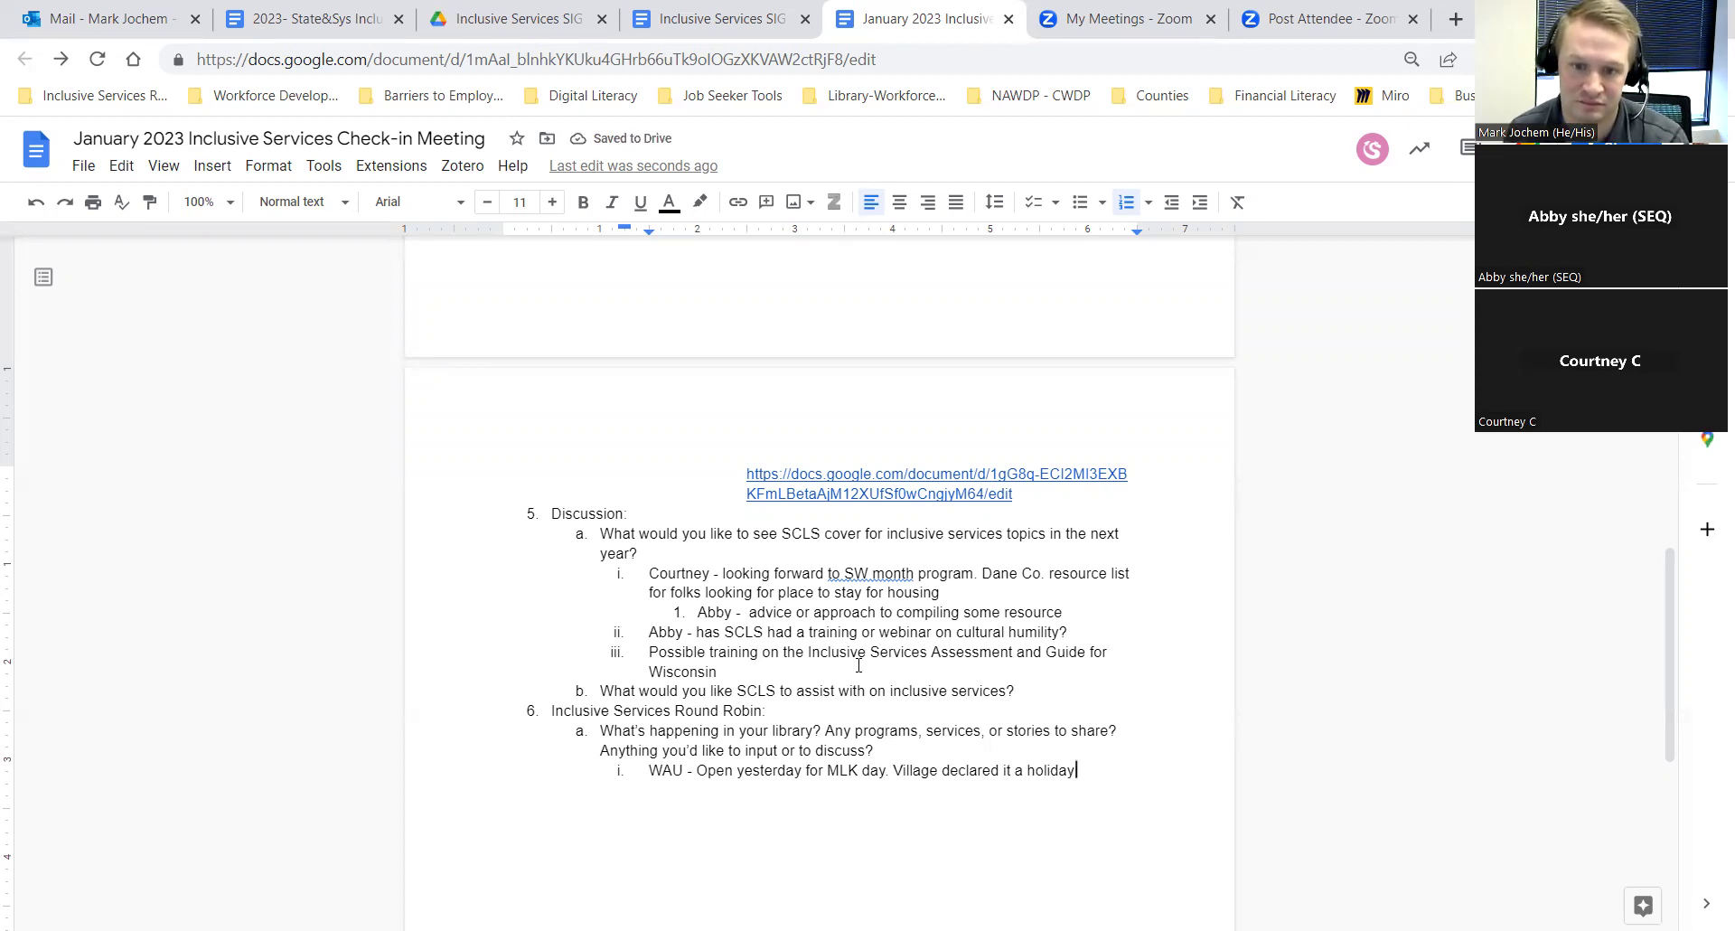
{"action": "type", "text": "."}
Step: Nest 'Five MLK programs - Two showings of Selma movie' under the WAU note and begin sub-item a
{"action": "key", "text": "Return"}
{"action": "key", "text": "Tab"}
{"action": "type", "text": "Five "}
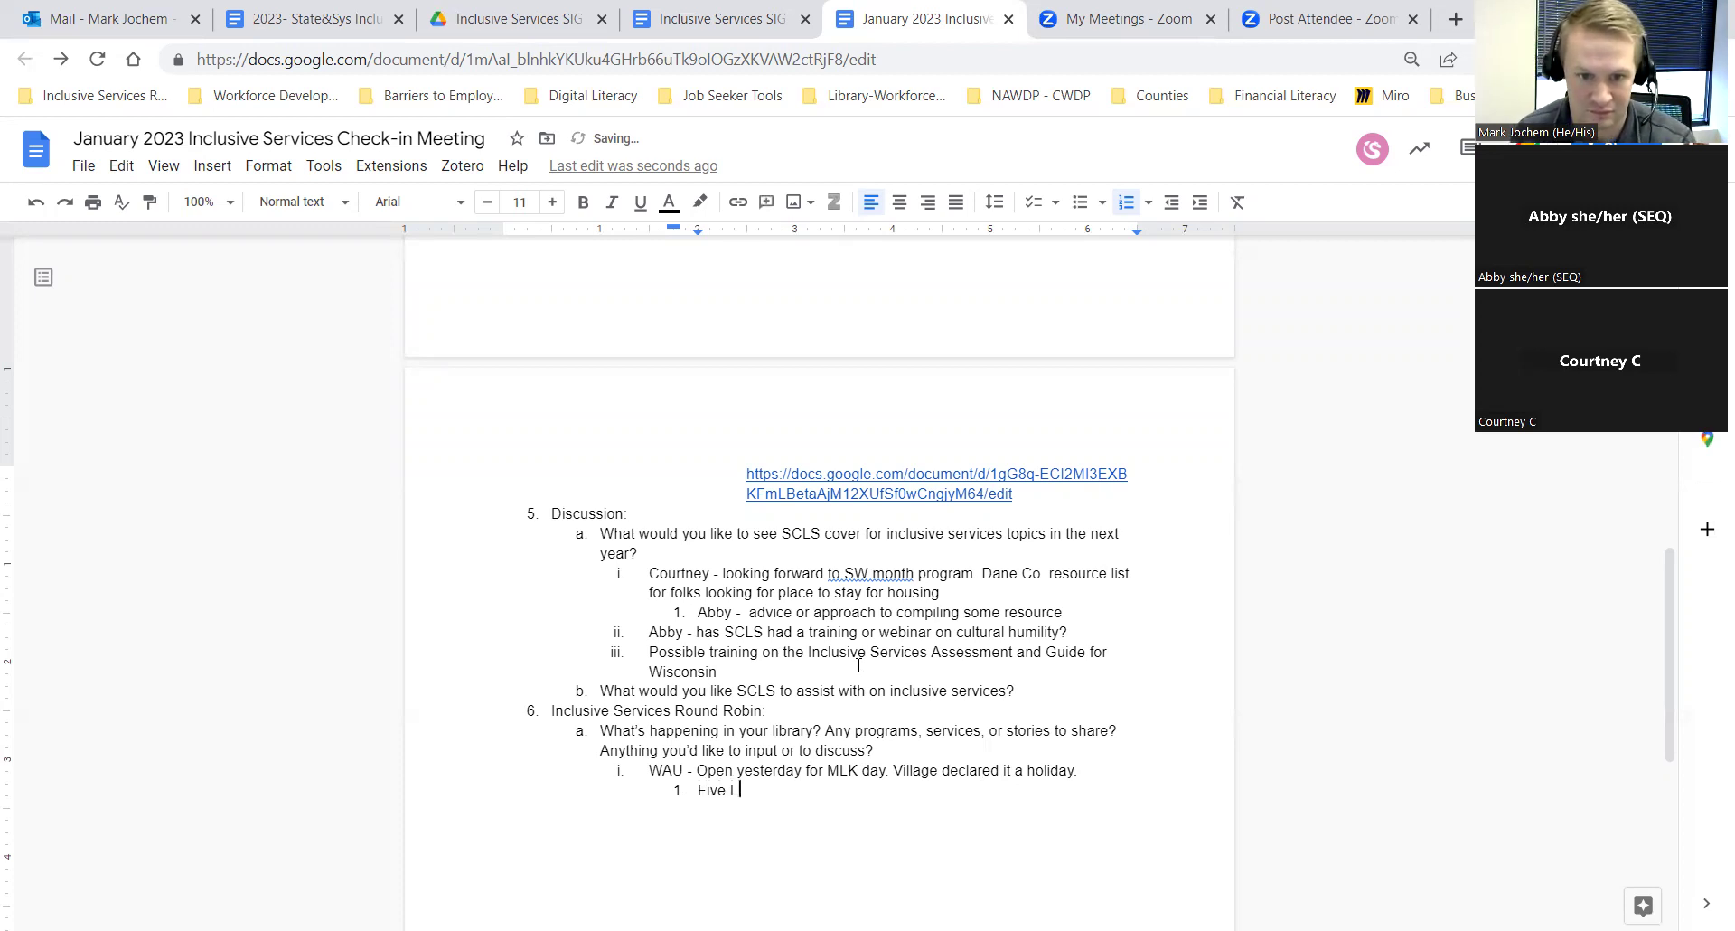
{"action": "type", "text": "MLK "}
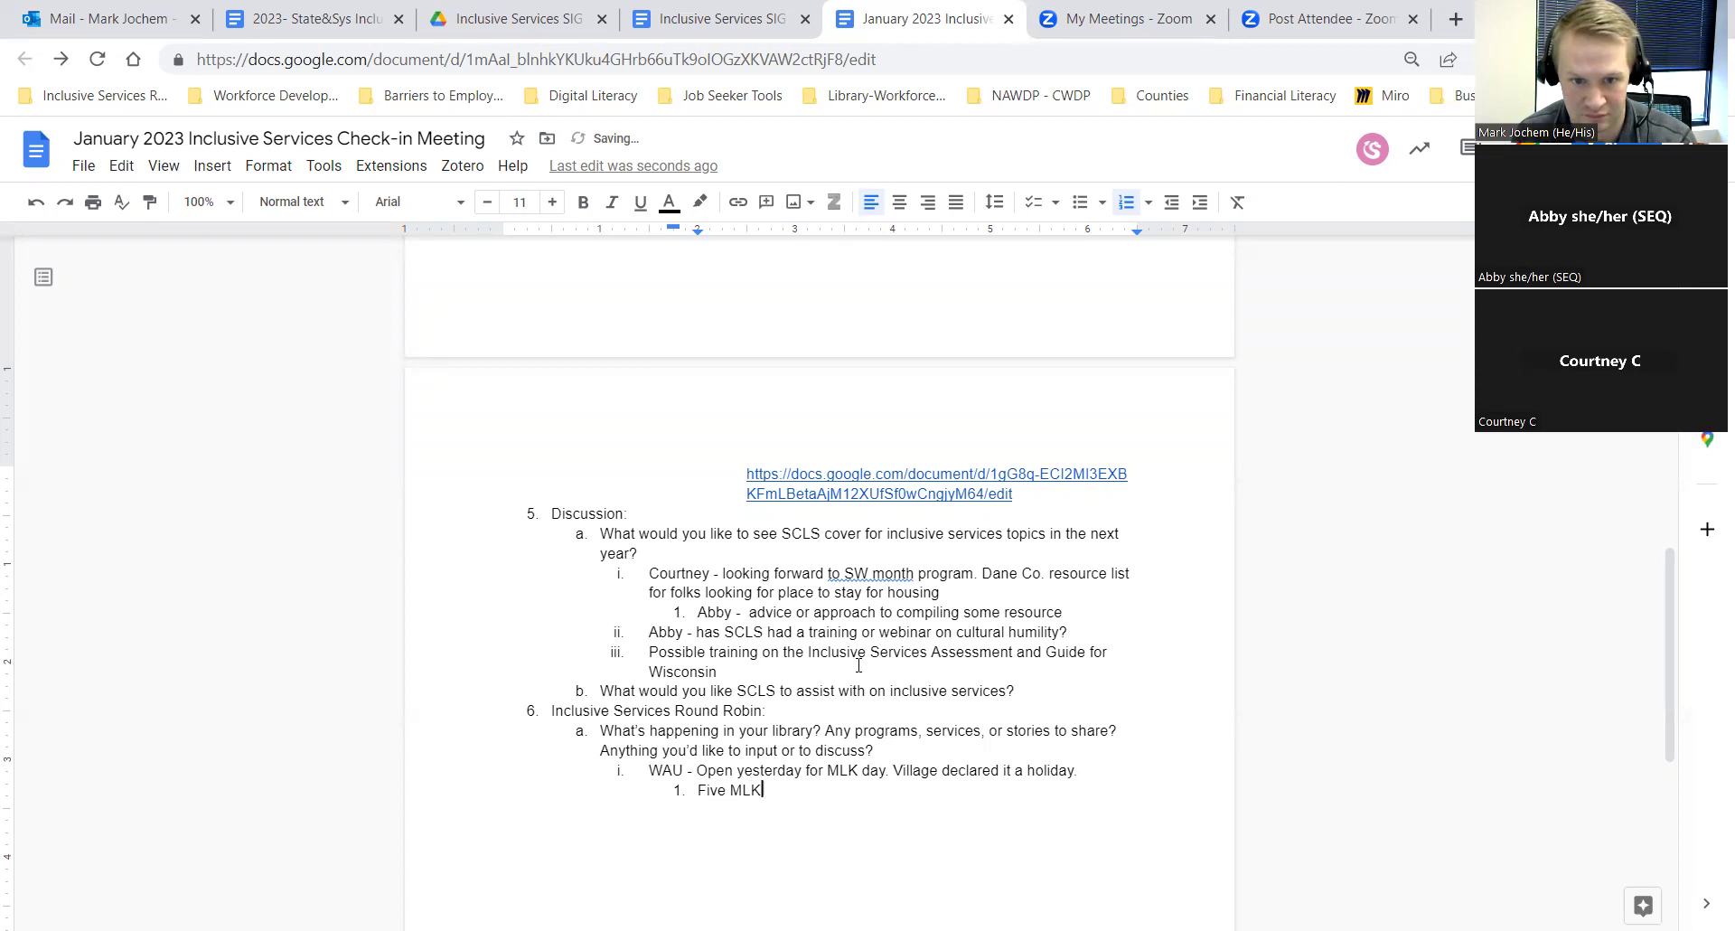
{"action": "type", "text": "progr"}
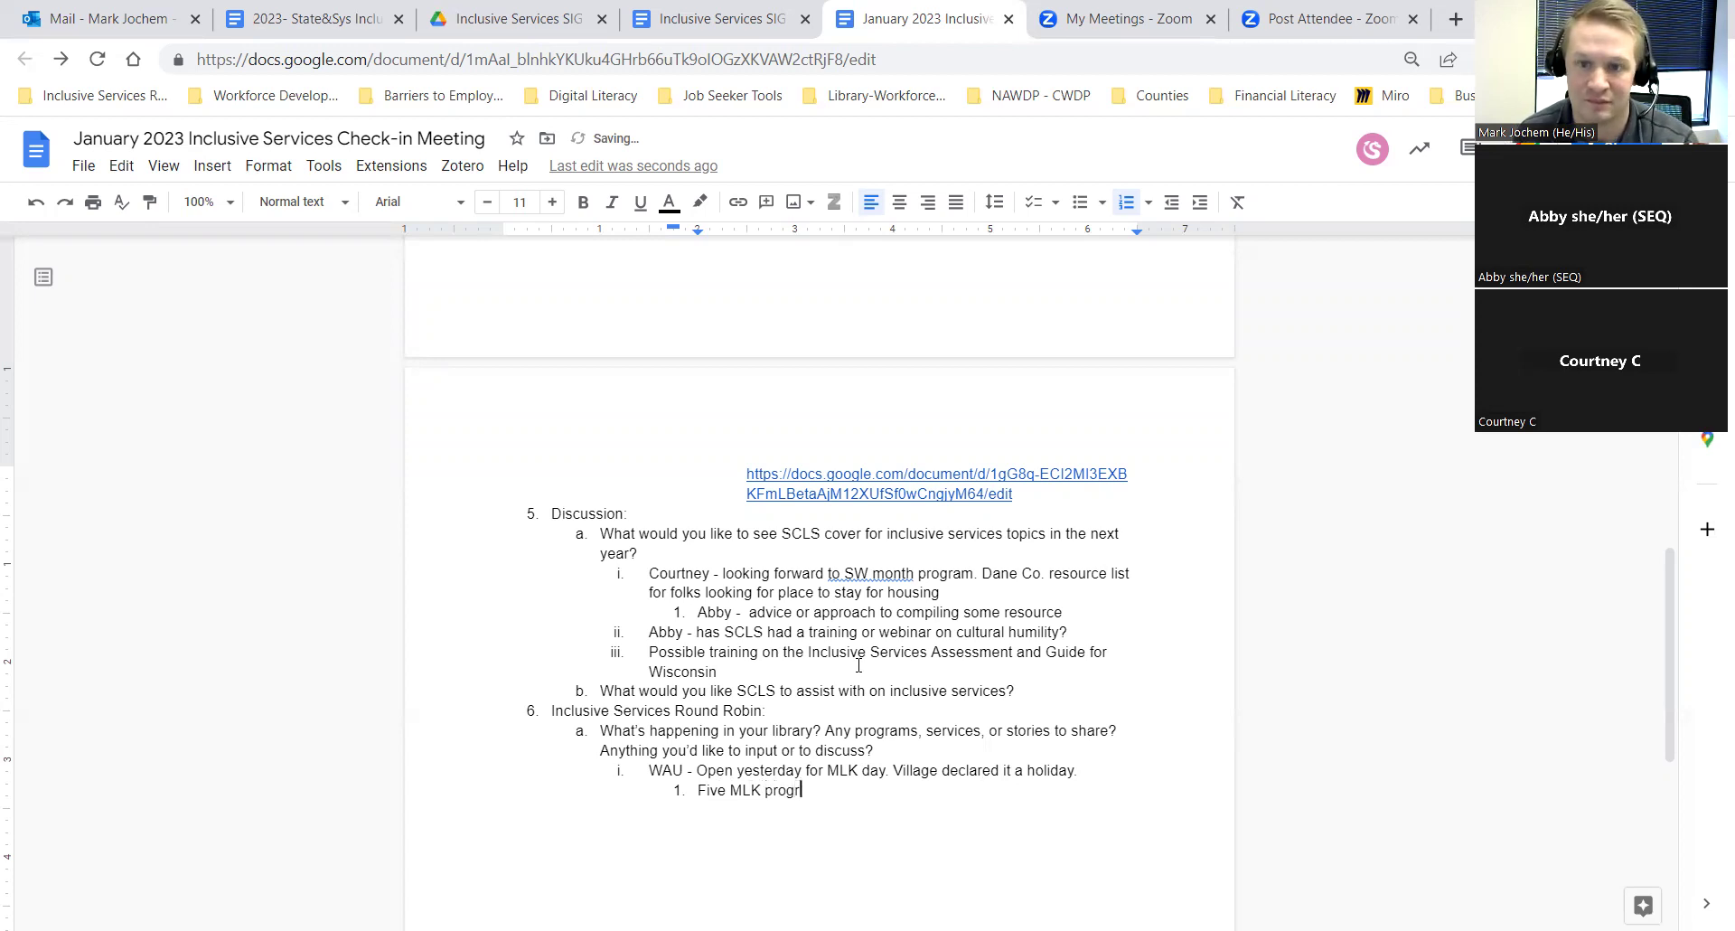
{"action": "type", "text": "ams - Two showings of Selma movie"}
{"action": "key", "text": "Return"}
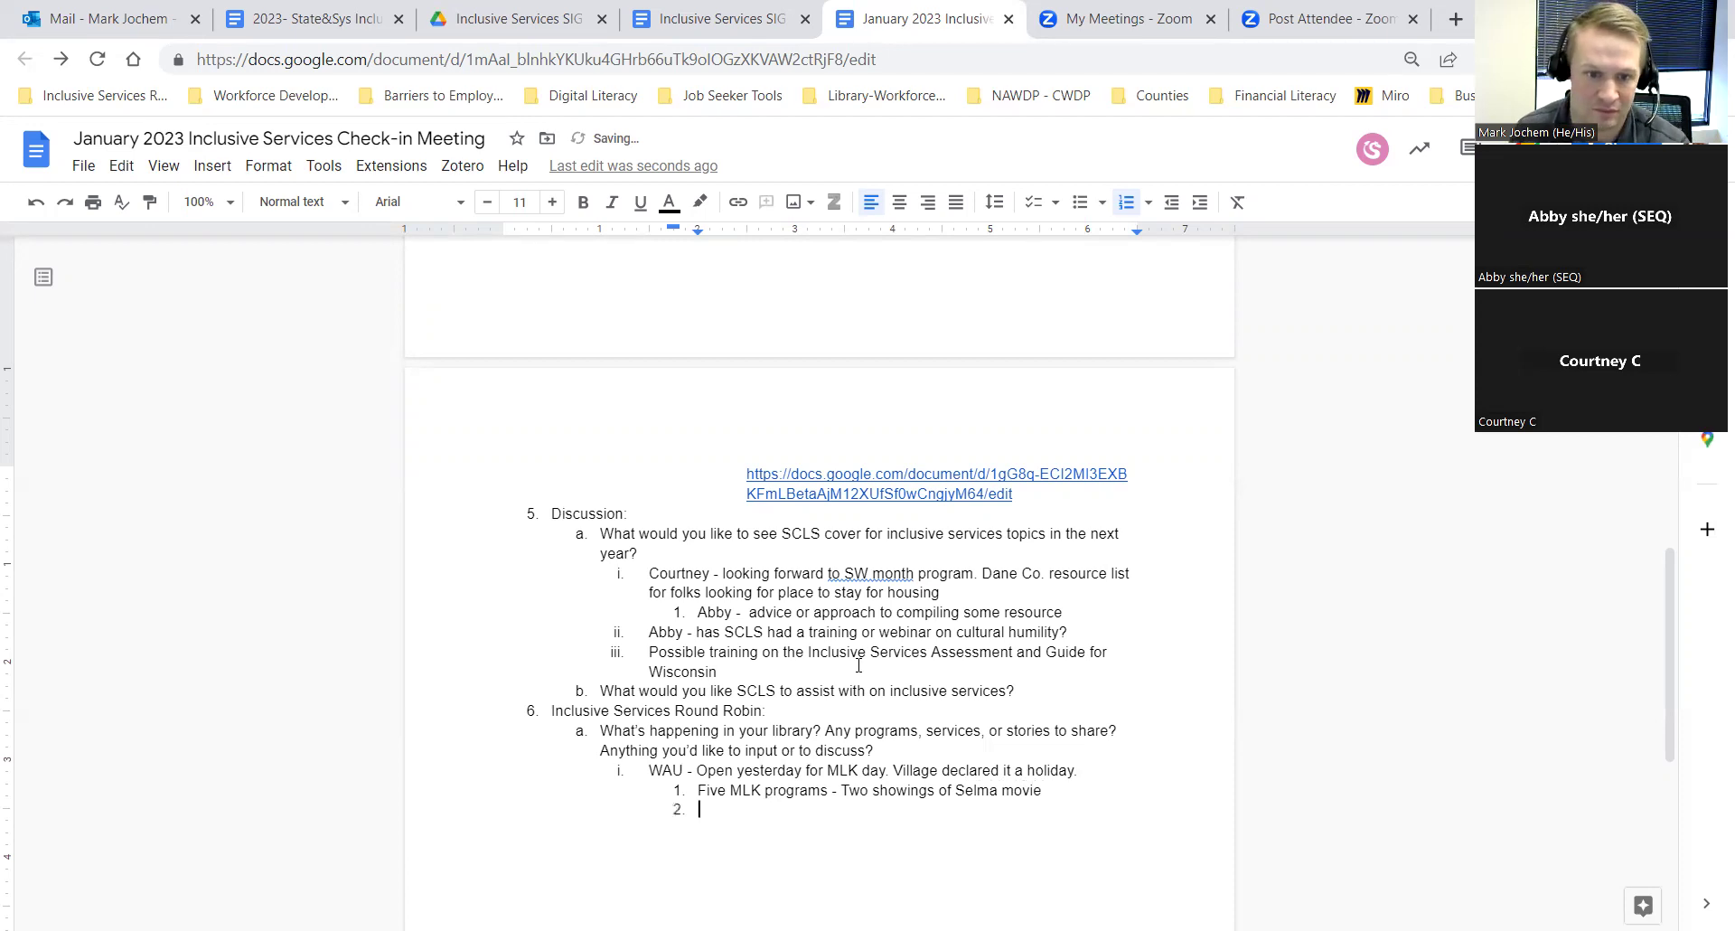
{"action": "key", "text": "Tab"}
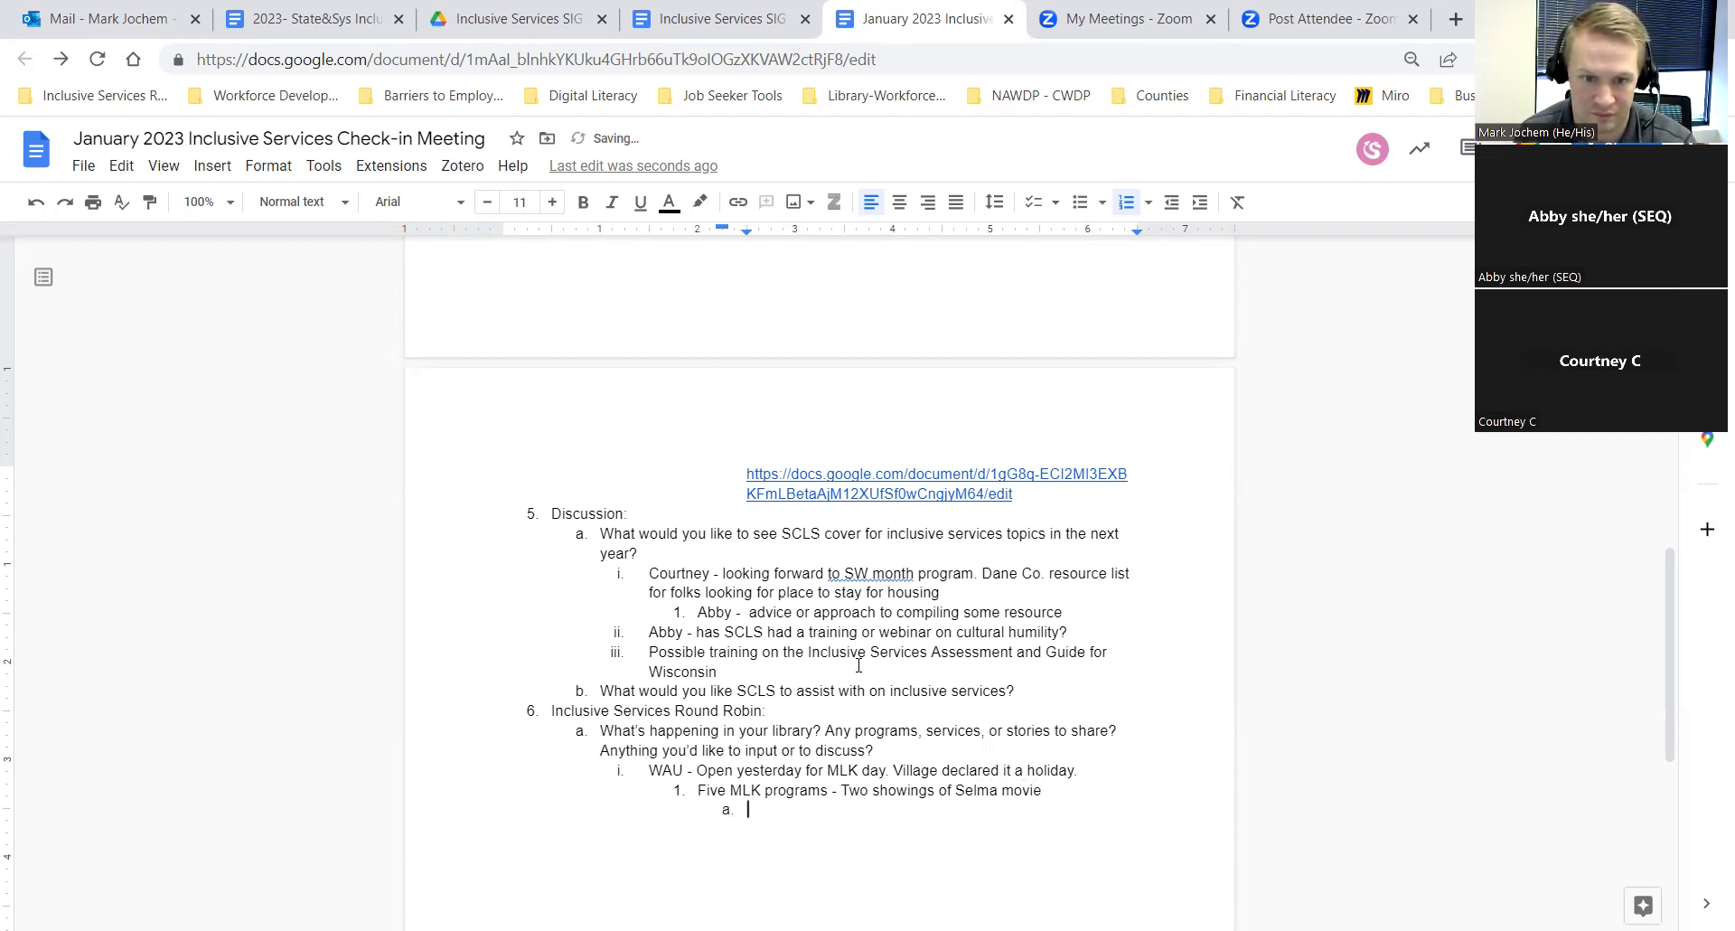
{"action": "type", "text": "Stor"}
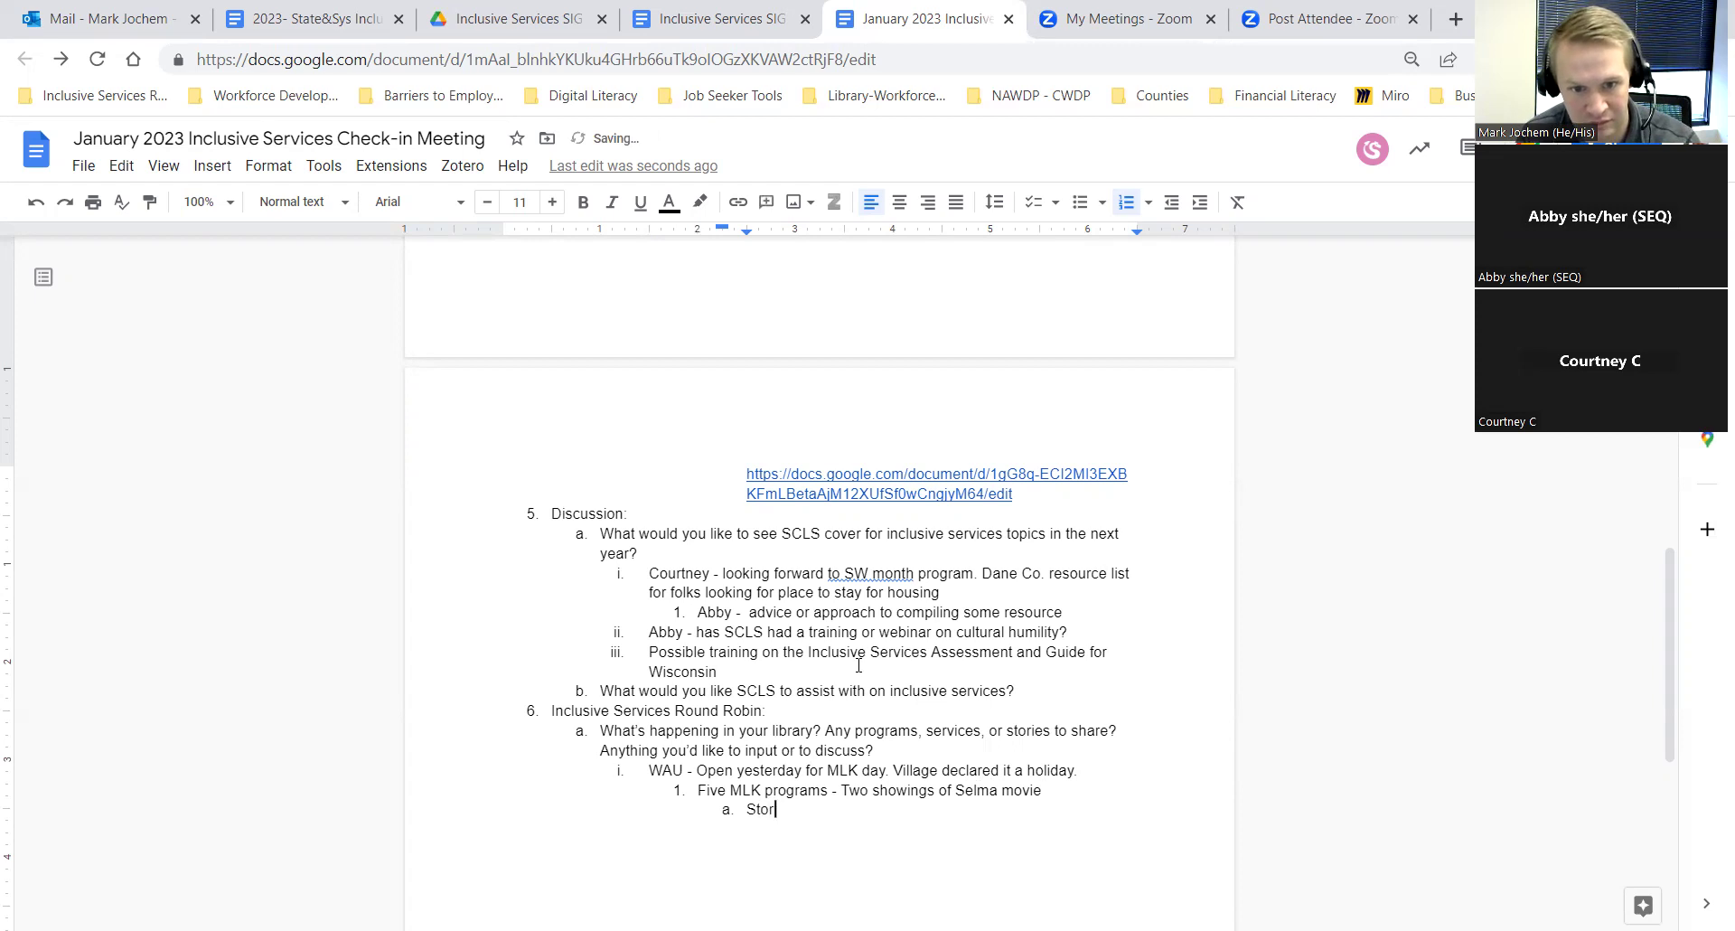
{"action": "key", "text": "BackSpace"}
{"action": "key", "text": "BackSpace"}
{"action": "key", "text": "BackSpace"}
{"action": "key", "text": "BackSpace"}
{"action": "type", "text": "The"}
Step: Add sub-item b: 'Partnered with IDEA (Inclusion Diversity Equity and Access) group to lead discussion and planning'
{"action": "key", "text": "Return"}
{"action": "type", "text": "IDEA"}
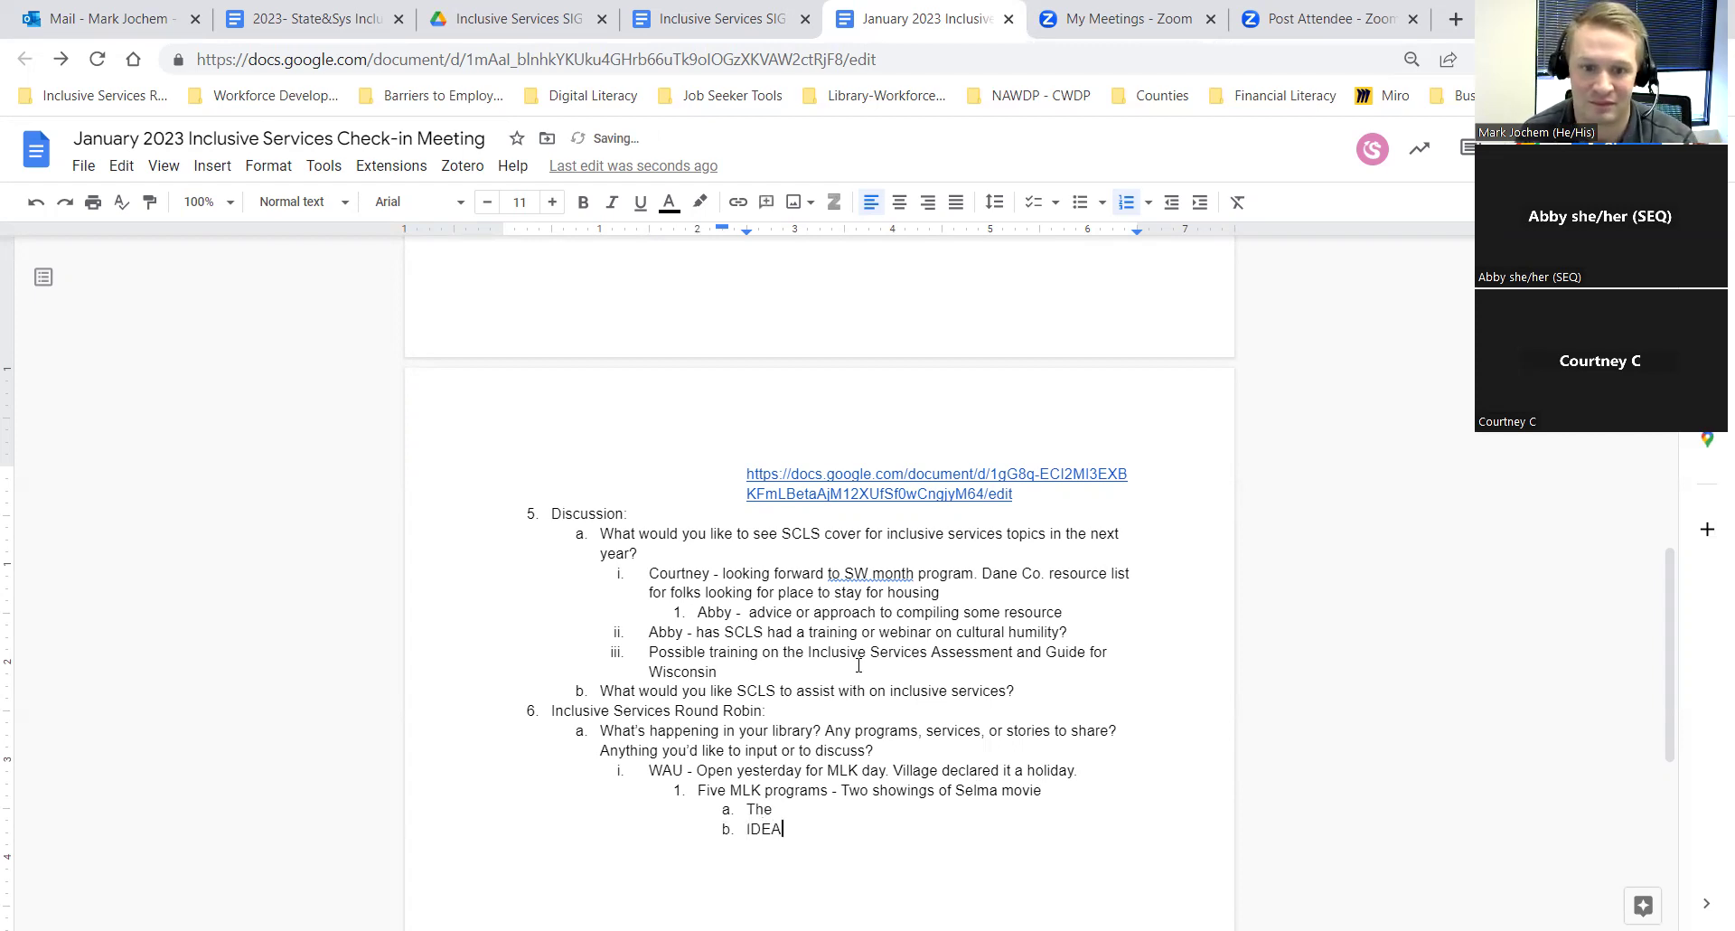
{"action": "type", "text": " - In"}
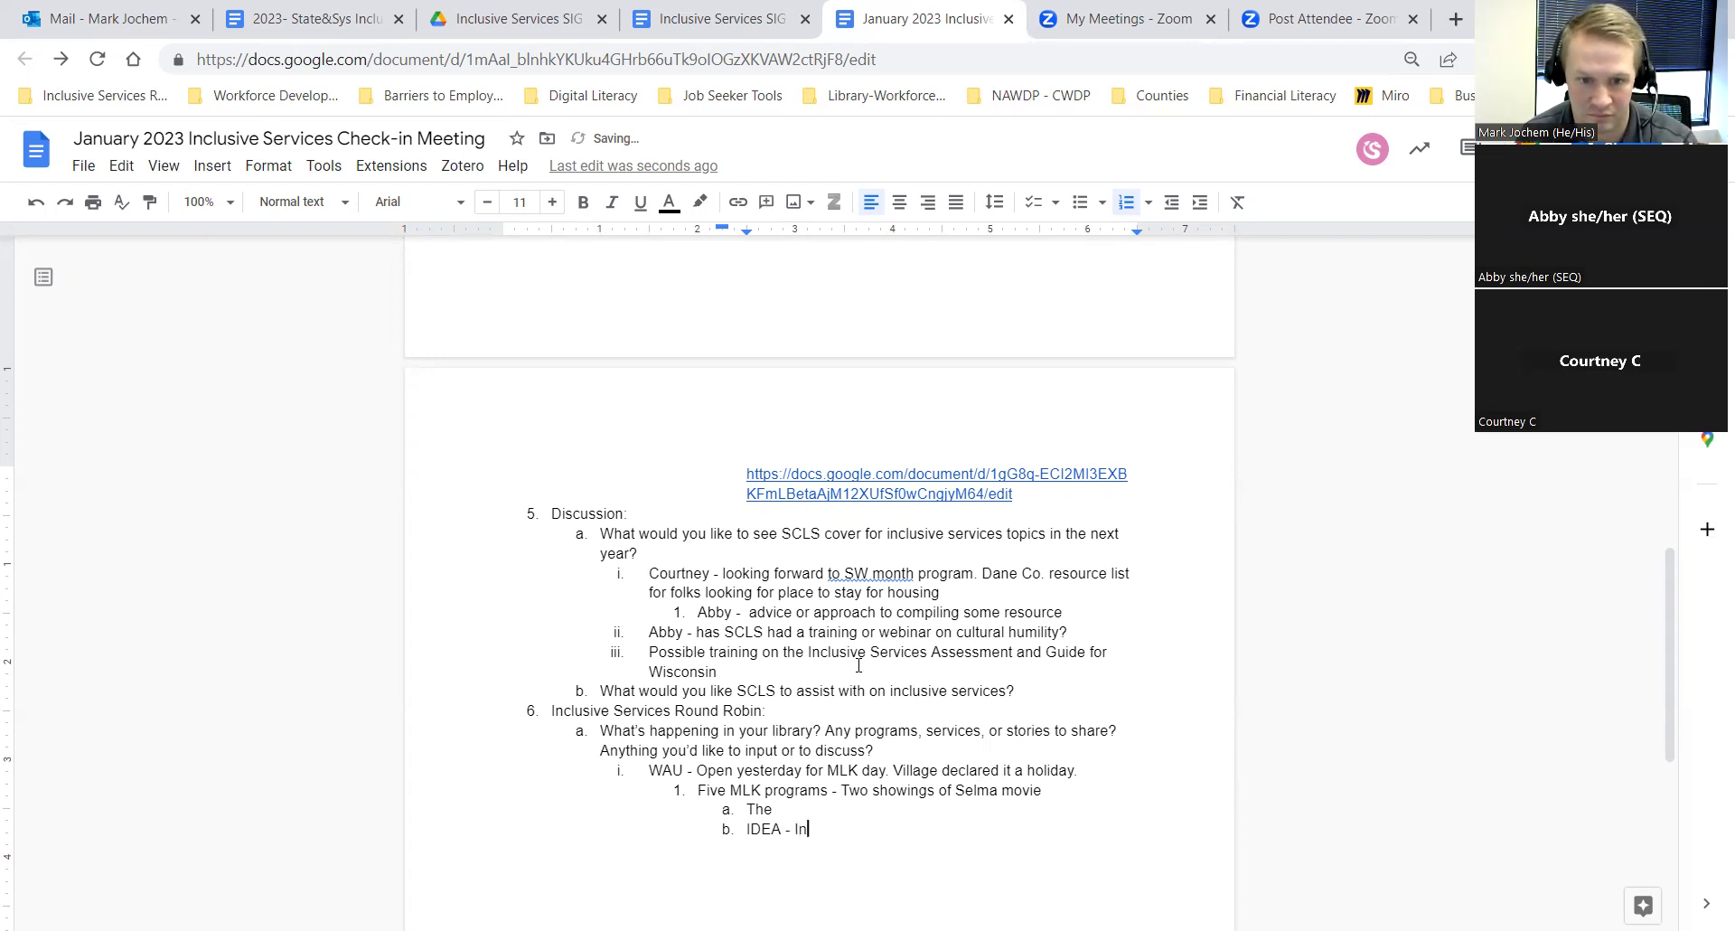
{"action": "key", "text": "BackSpace"}
{"action": "key", "text": "BackSpace"}
{"action": "key", "text": "BackSpace"}
{"action": "key", "text": "BackSpace"}
{"action": "key", "text": "BackSpace"}
{"action": "key", "text": "BackSpace"}
{"action": "key", "text": "BackSpace"}
{"action": "type", "text": "Partnered with "}
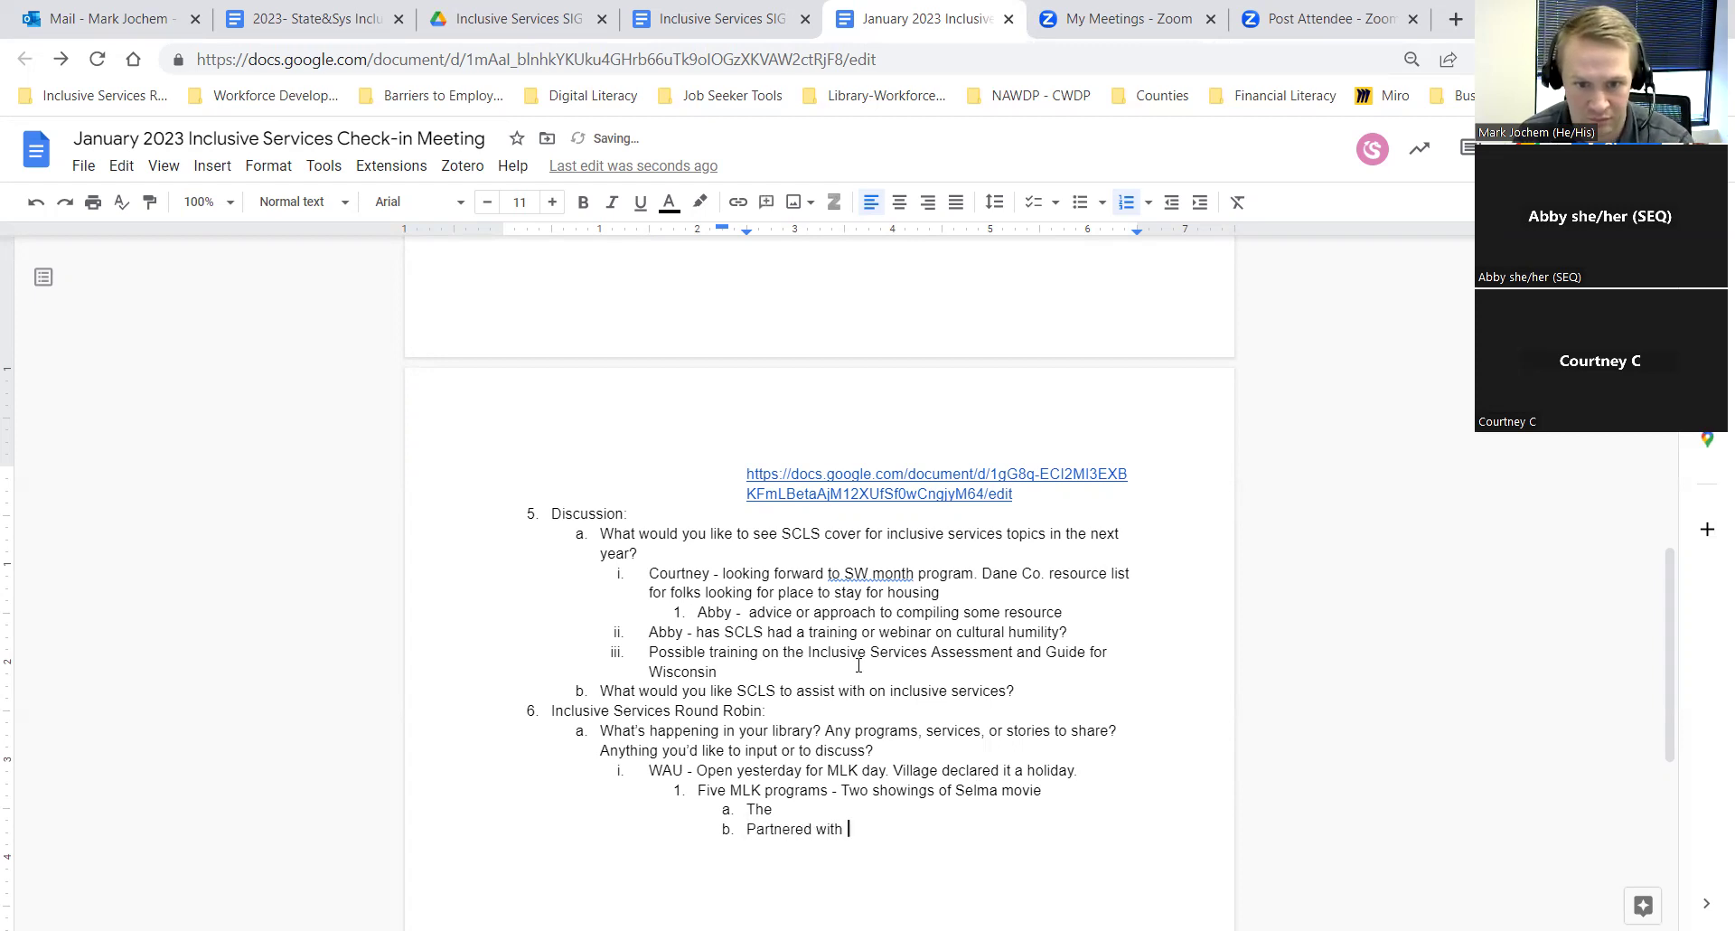
{"action": "type", "text": "IDEA ("}
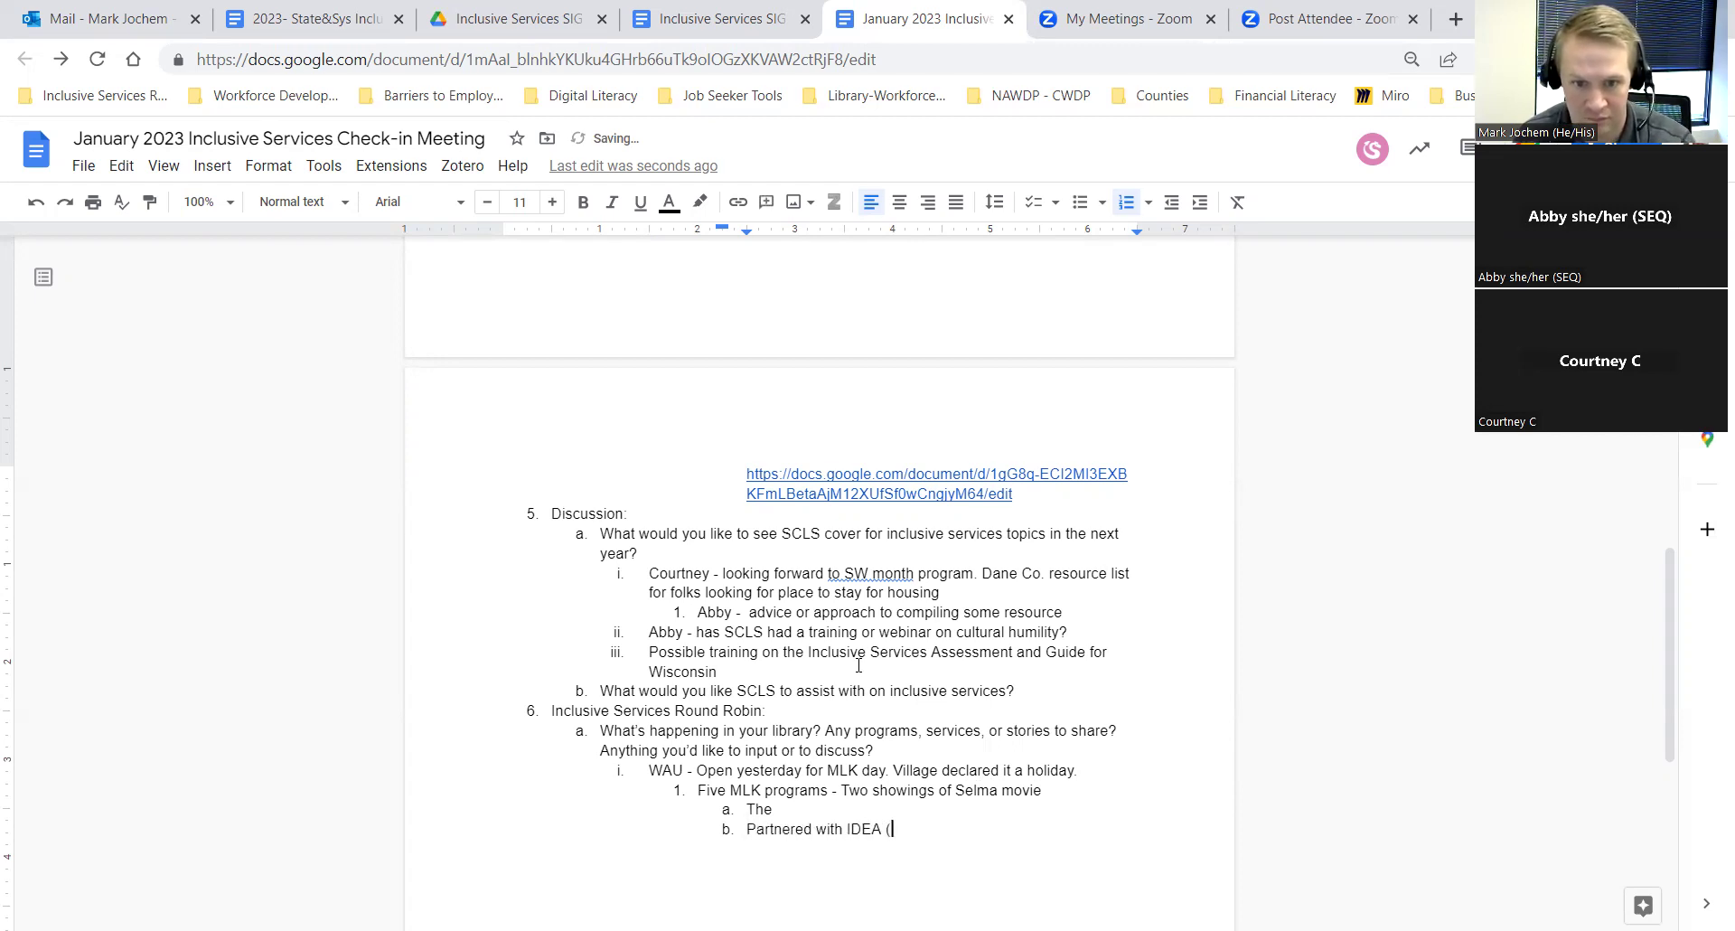
{"action": "type", "text": "Inclusive Di"}
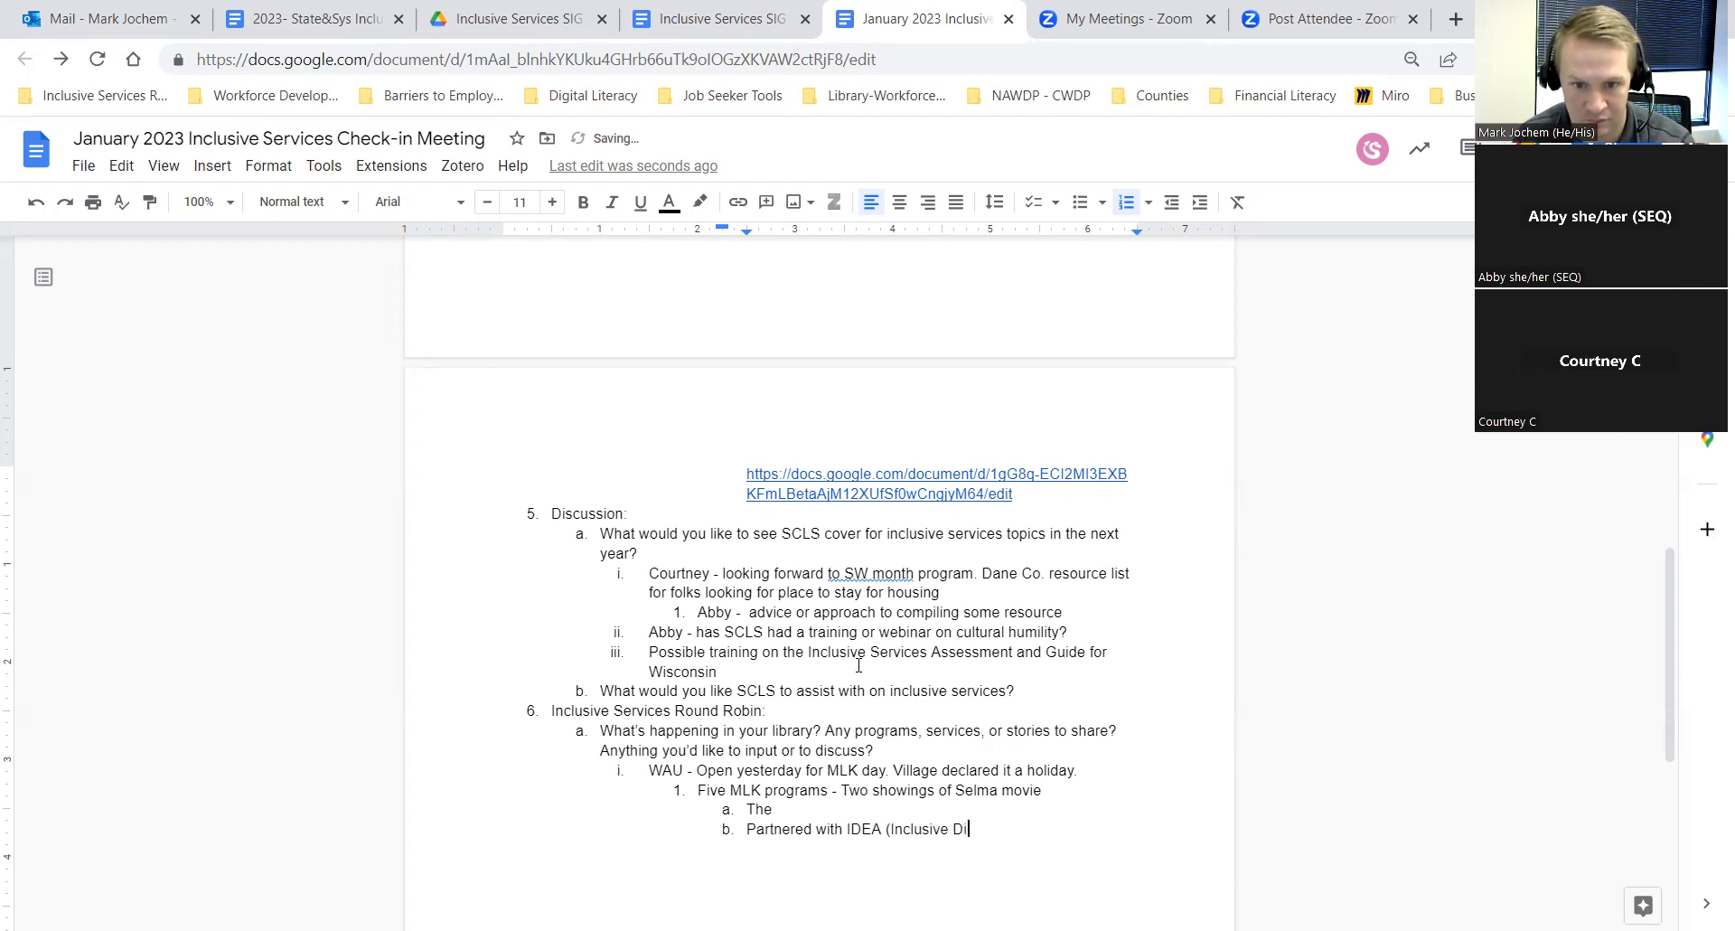
{"action": "key", "text": "BackSpace"}
{"action": "key", "text": "BackSpace"}
{"action": "key", "text": "BackSpace"}
{"action": "key", "text": "BackSpace"}
{"action": "key", "text": "BackSpace"}
{"action": "type", "text": "on Diversity "}
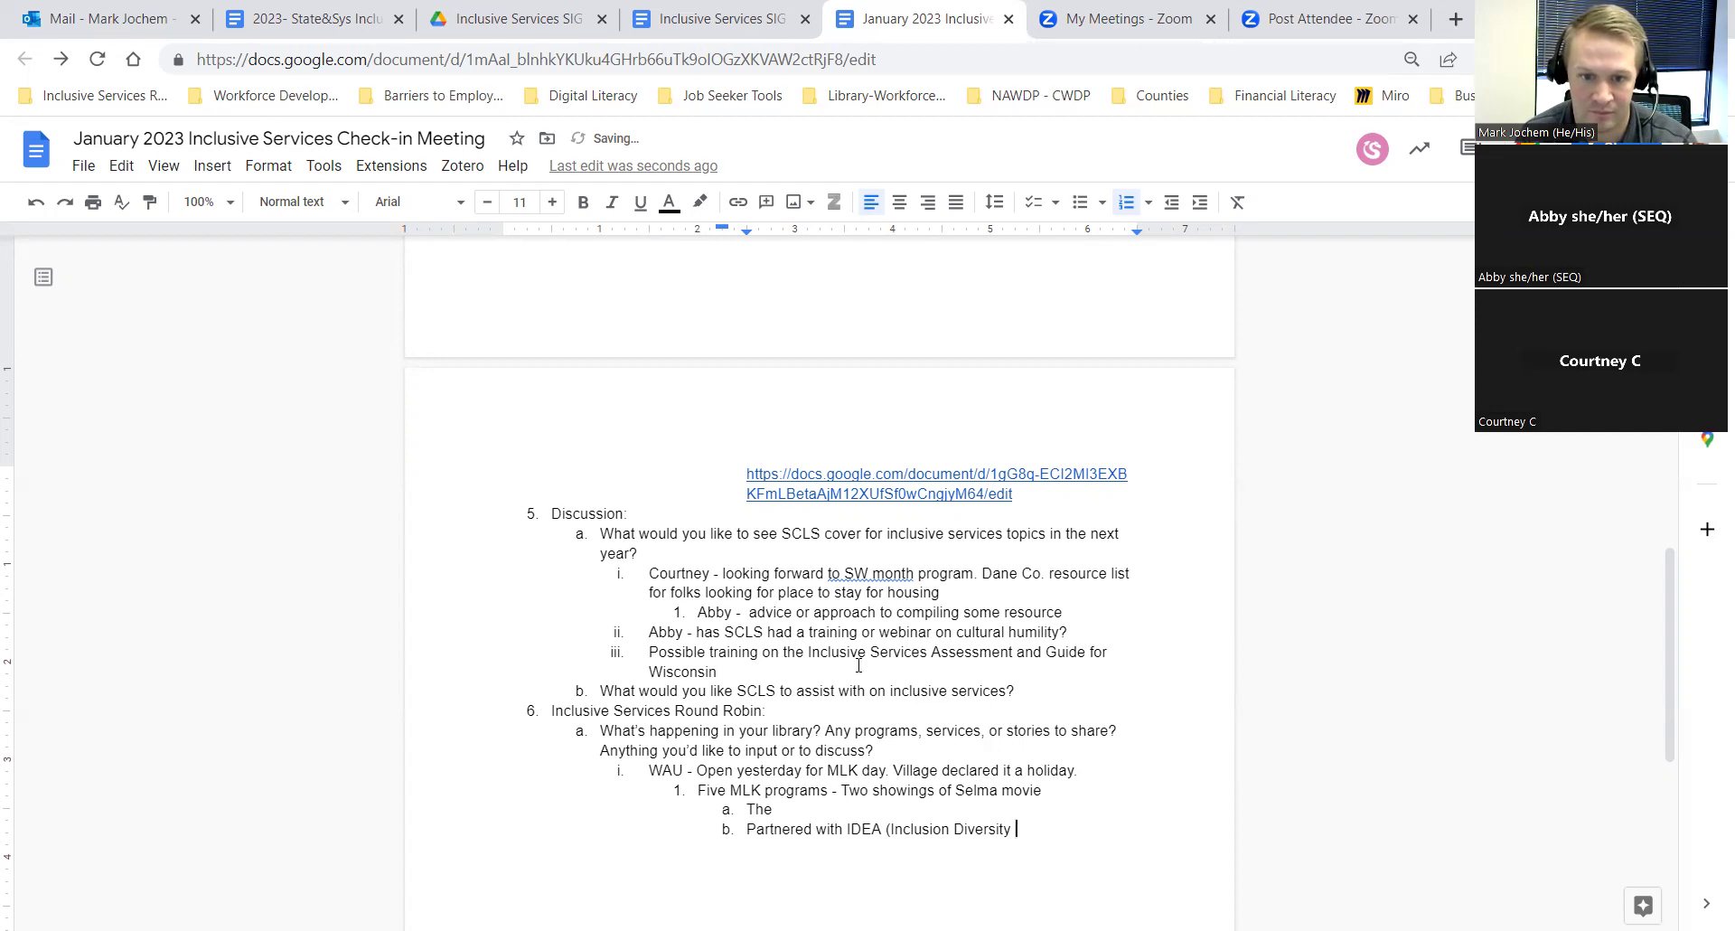
{"action": "type", "text": "and Ew"}
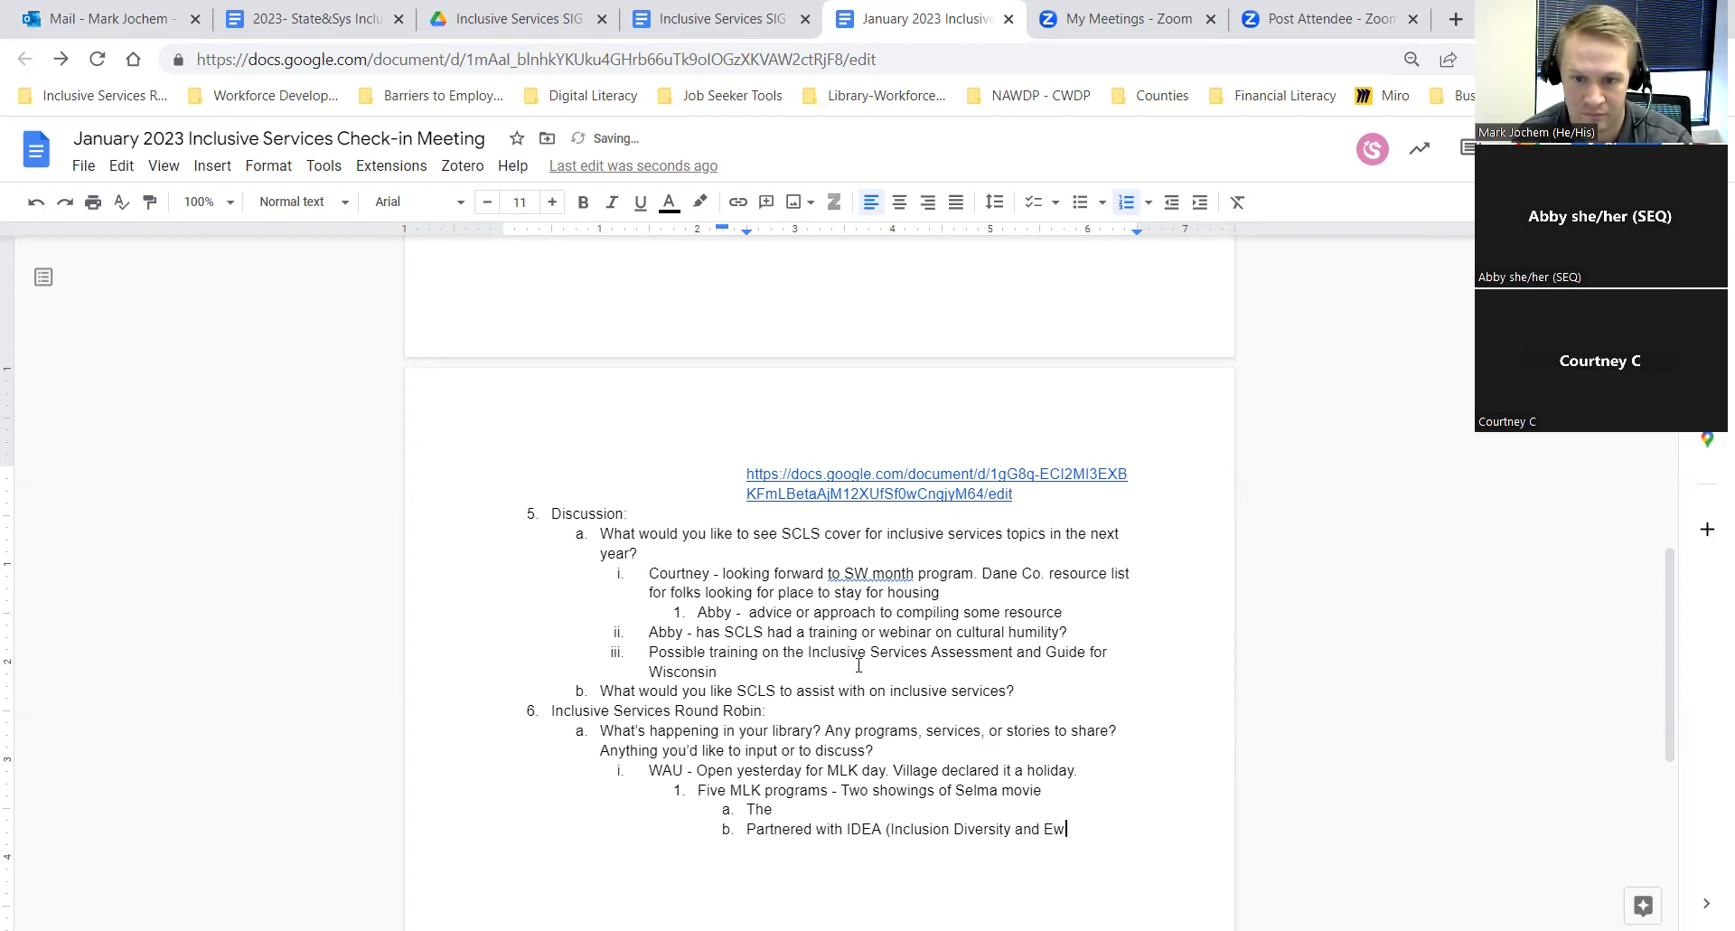
{"action": "key", "text": "BackSpace"}
{"action": "key", "text": "BackSpace"}
{"action": "key", "text": "BackSpace"}
{"action": "key", "text": "BackSpace"}
{"action": "key", "text": "BackSpace"}
{"action": "key", "text": "BackSpace"}
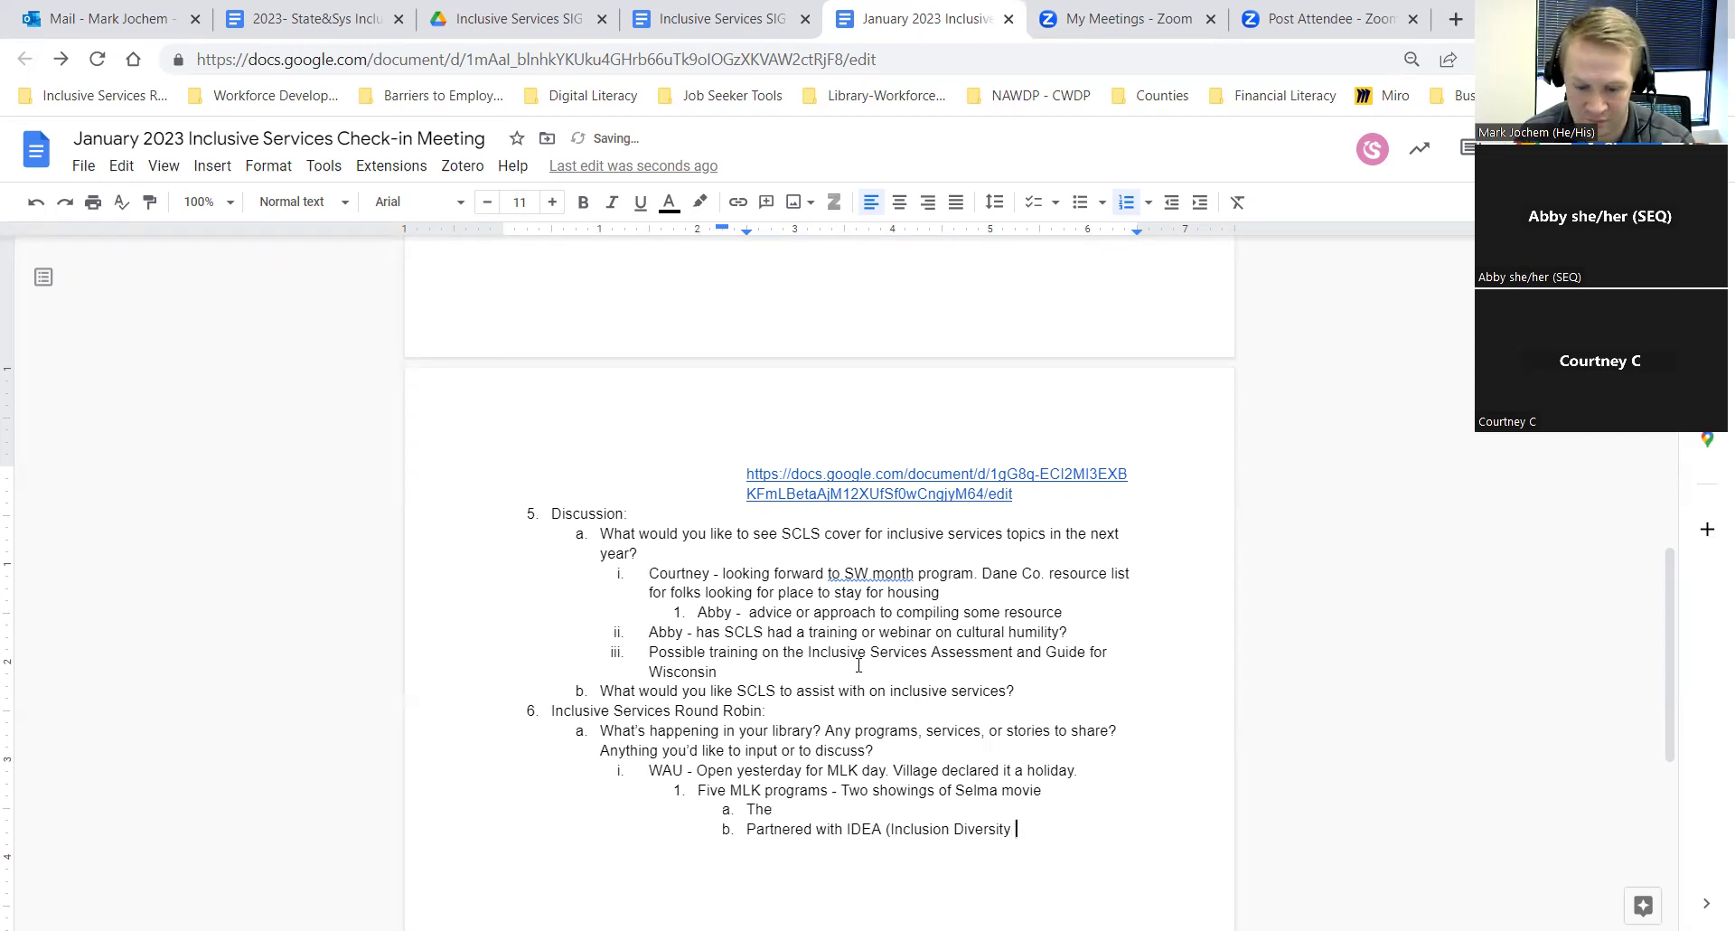
{"action": "type", "text": "Equity a"}
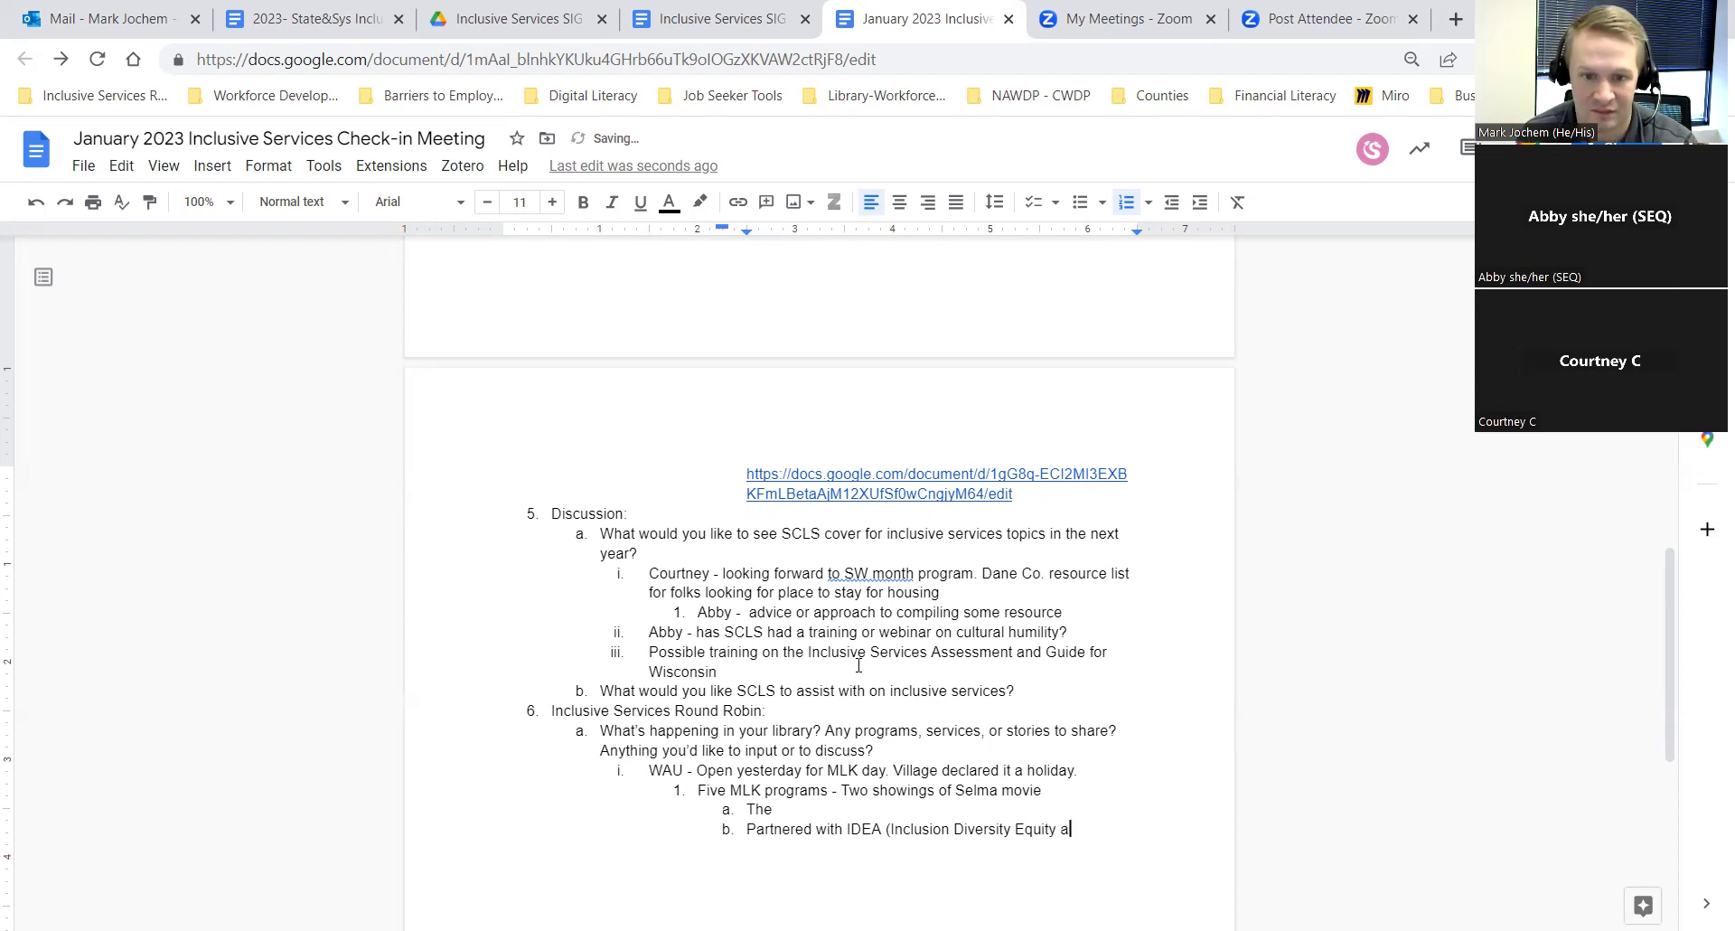
{"action": "type", "text": "nd Acces"}
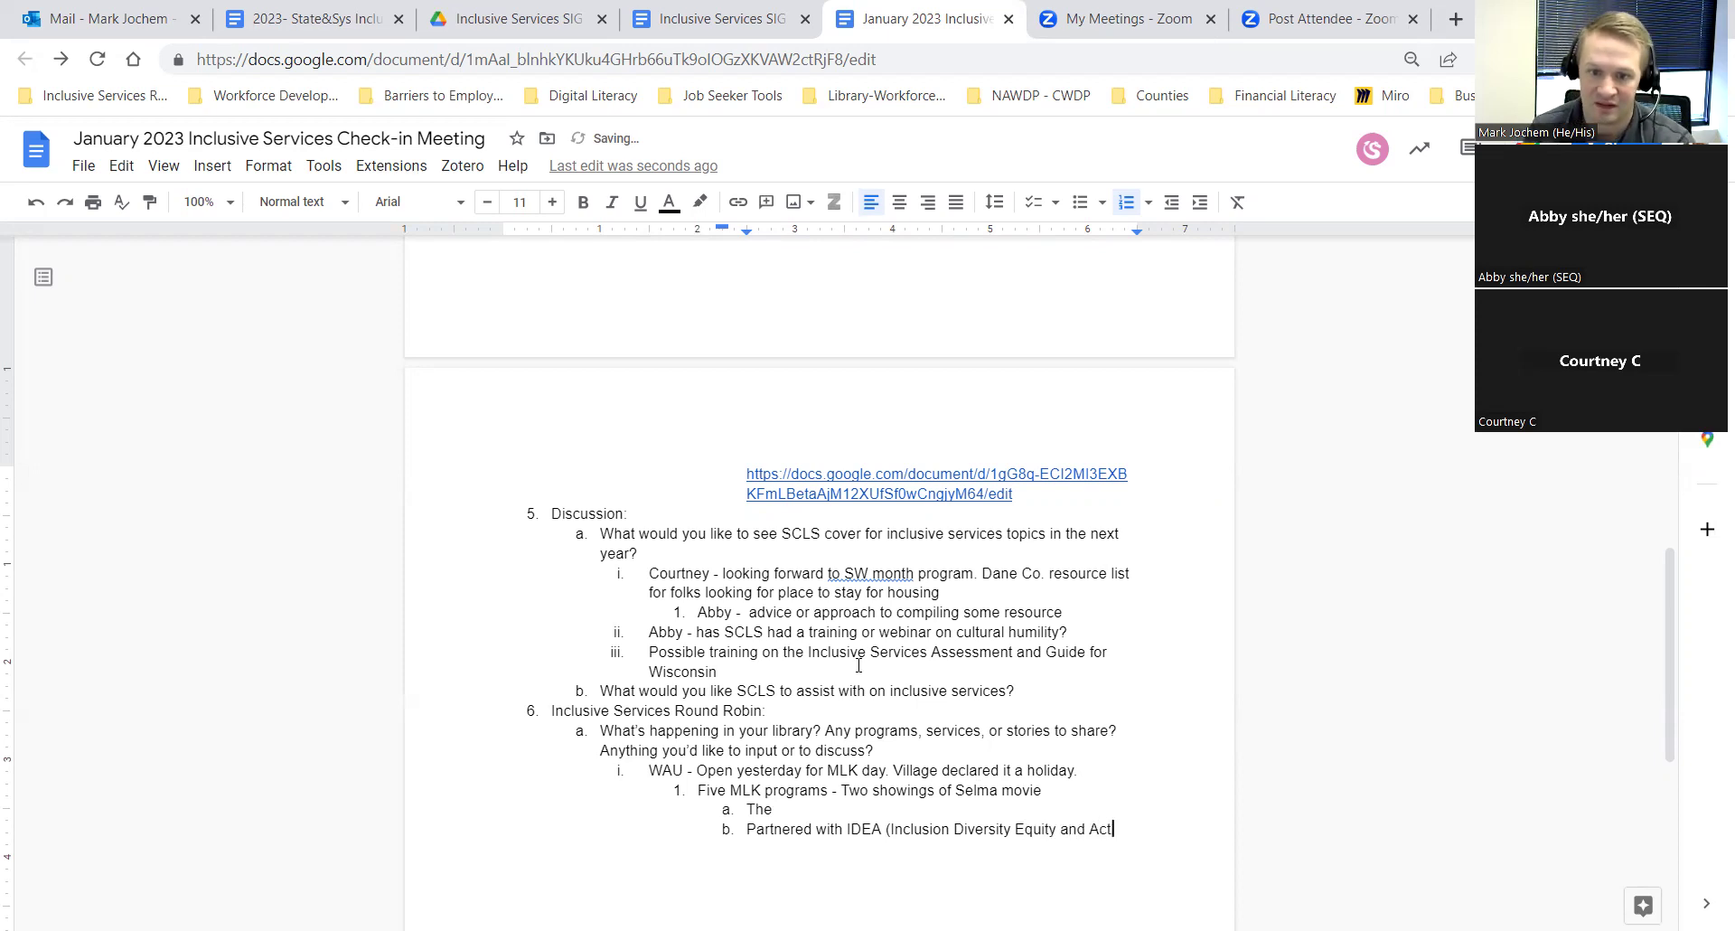
{"action": "key", "text": "BackSpace"}
{"action": "type", "text": "s"}
{"action": "key", "text": "BackSpace"}
{"action": "type", "text": ") group to lead discussion and "}
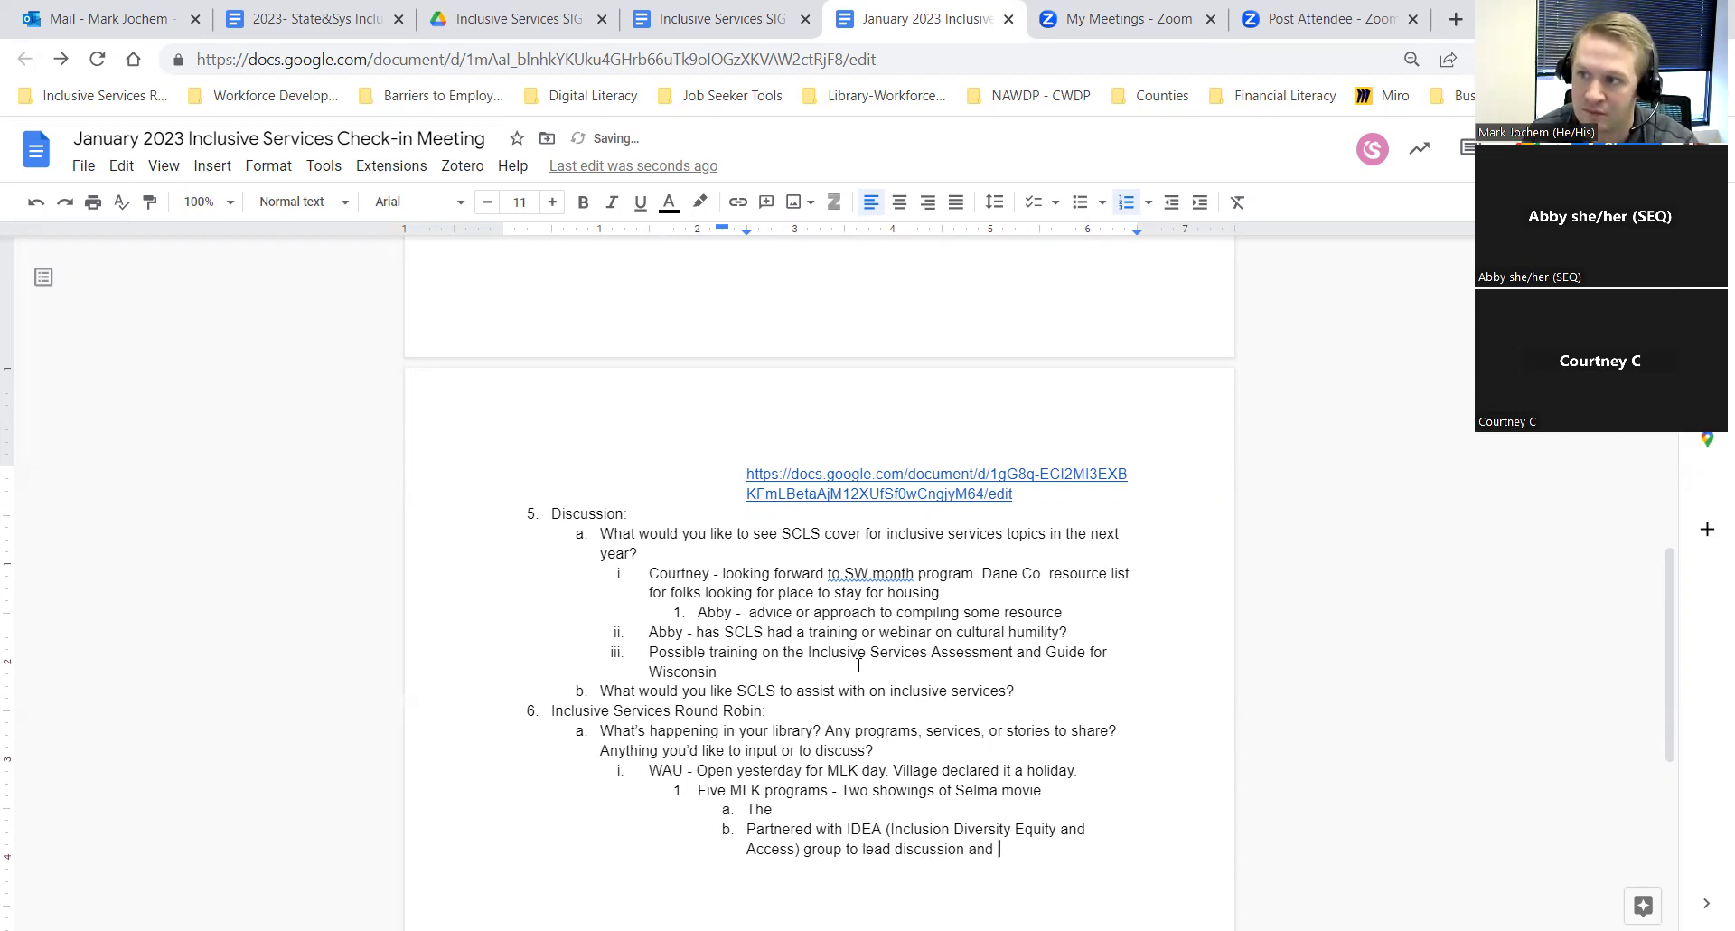
{"action": "type", "text": "lplanning"}
Step: Complete sub-item a so it reads 'Themed Storytime'
{"action": "key", "text": "Up"}
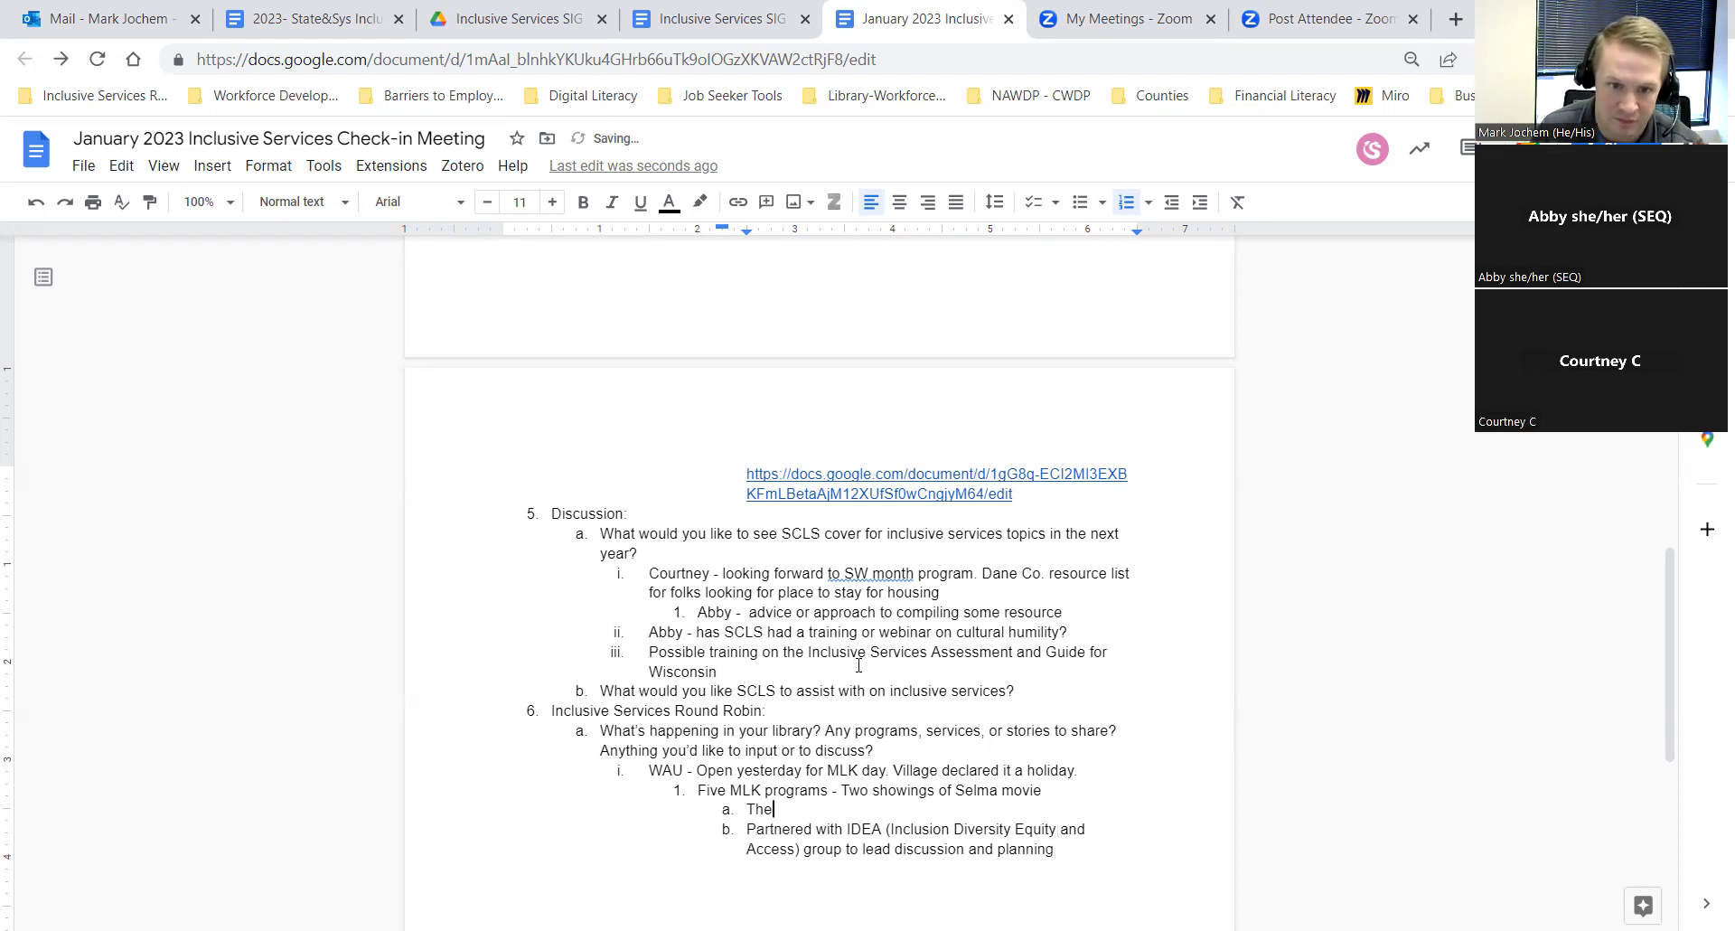
{"action": "type", "text": "meed"}
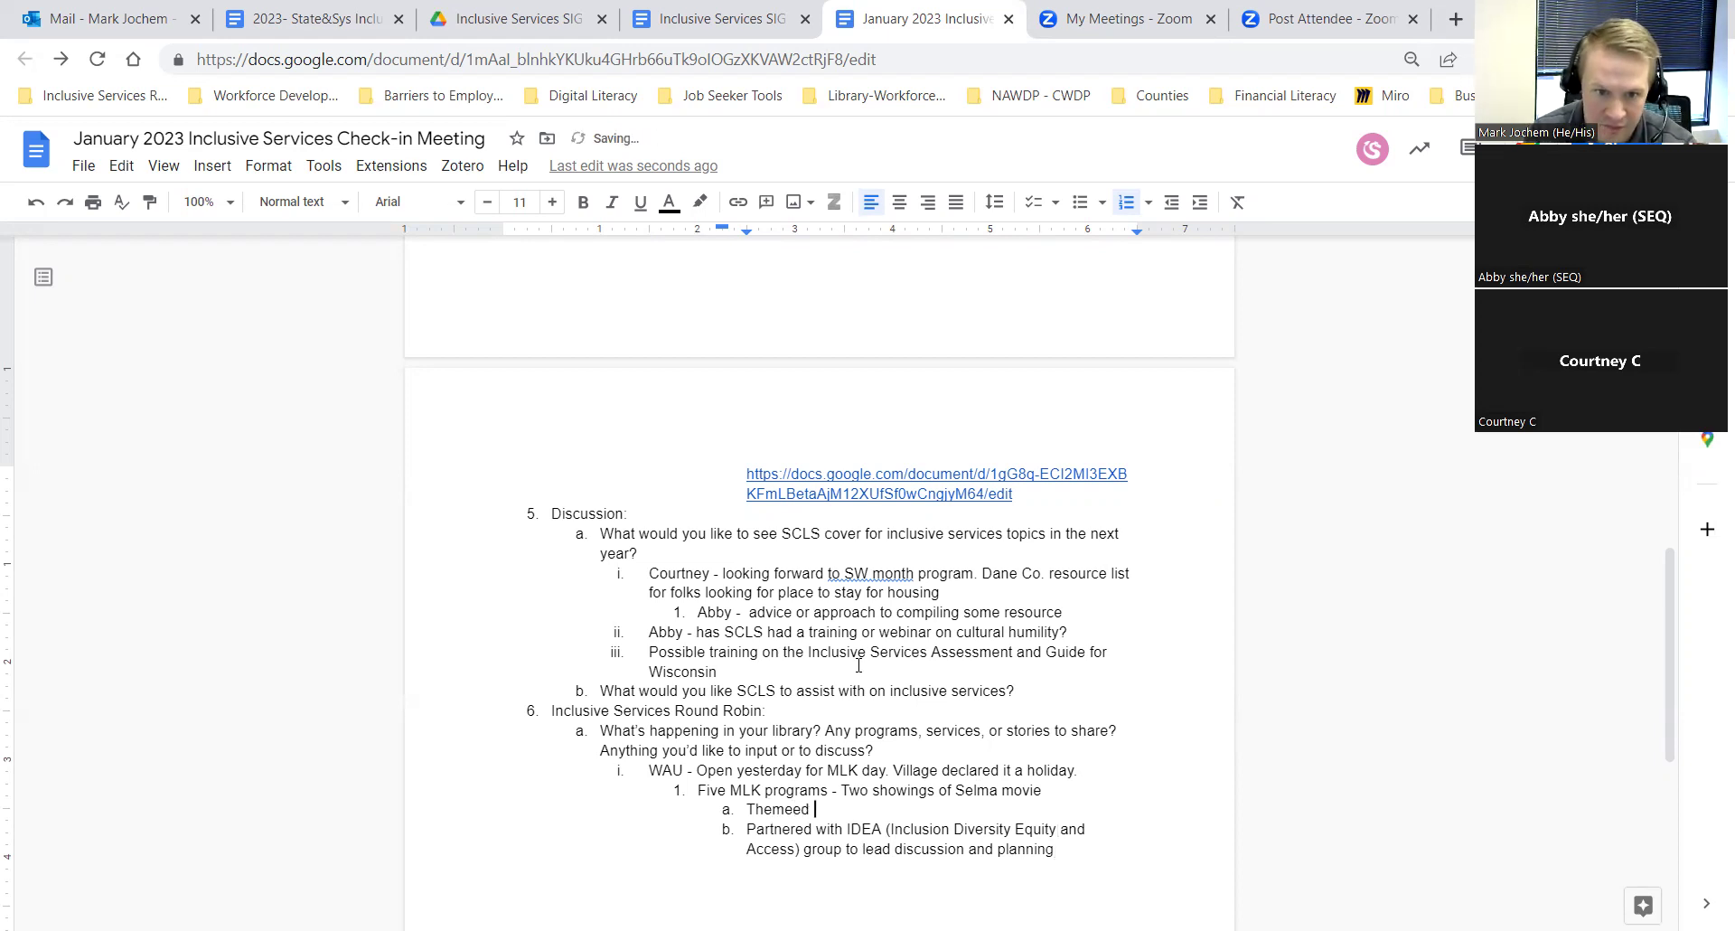
{"action": "key", "text": "BackSpace"}
{"action": "key", "text": "BackSpace"}
{"action": "key", "text": "BackSpace"}
{"action": "type", "text": "d St"}
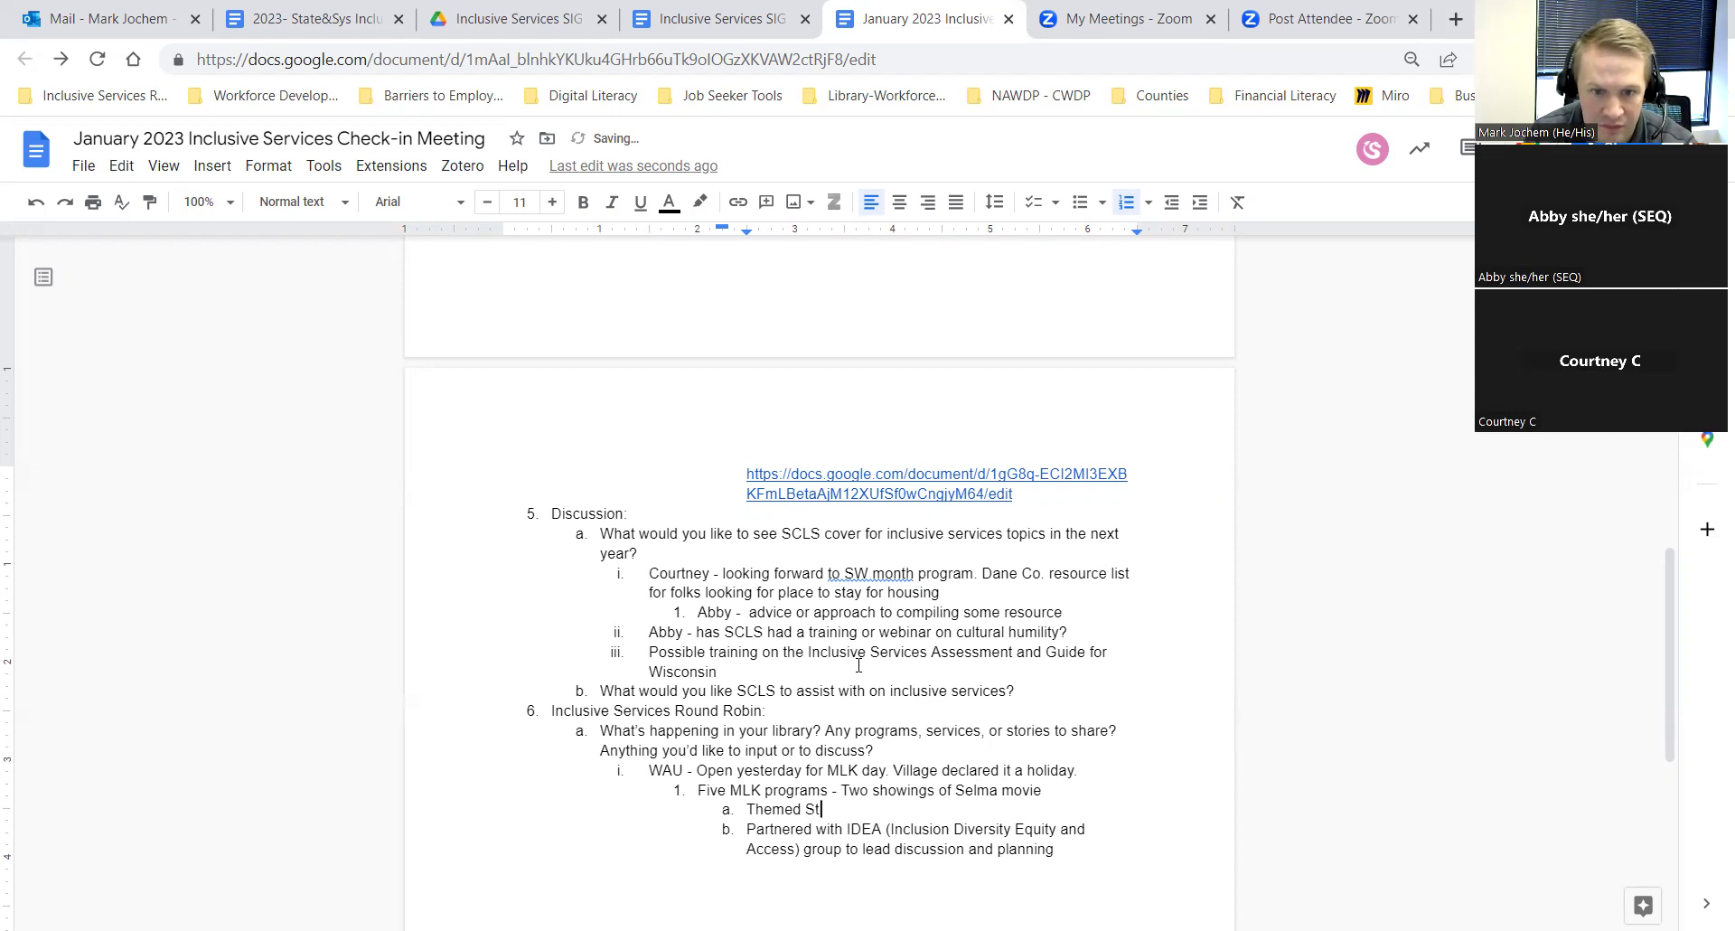
{"action": "type", "text": "ory"}
{"action": "key", "text": "BackSpace"}
{"action": "type", "text": "time"}
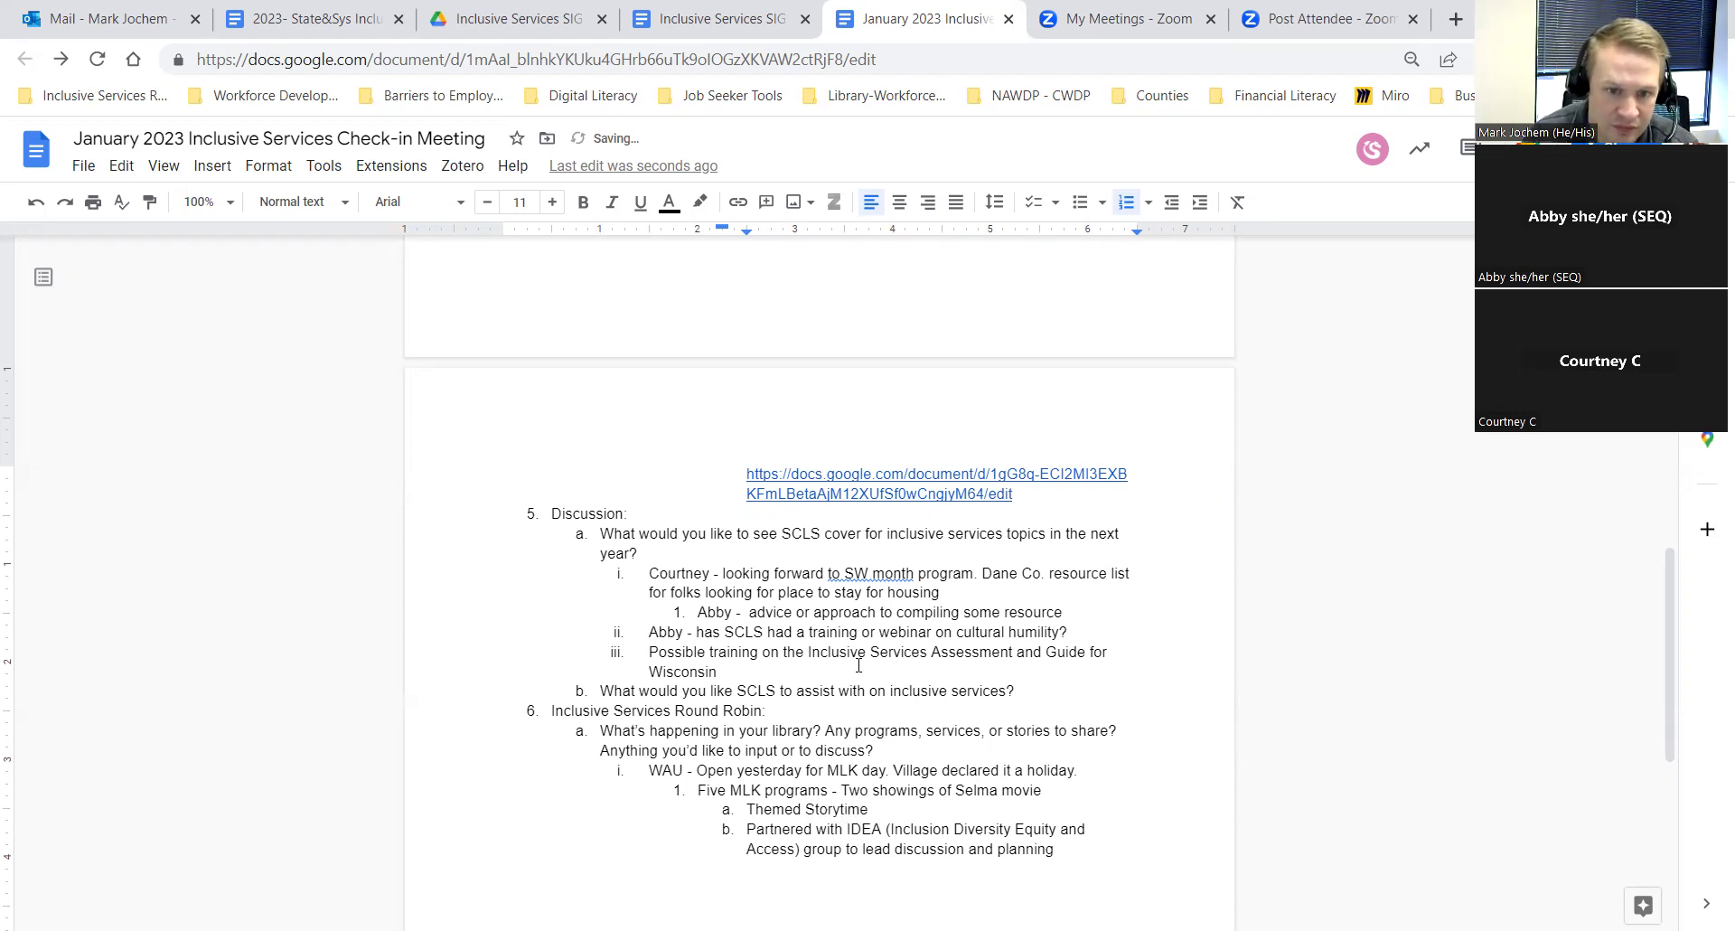
Step: Create an empty round-robin item ii. below the WAU MLK programs notes
{"action": "left_click", "coordinate": [1081, 854]}
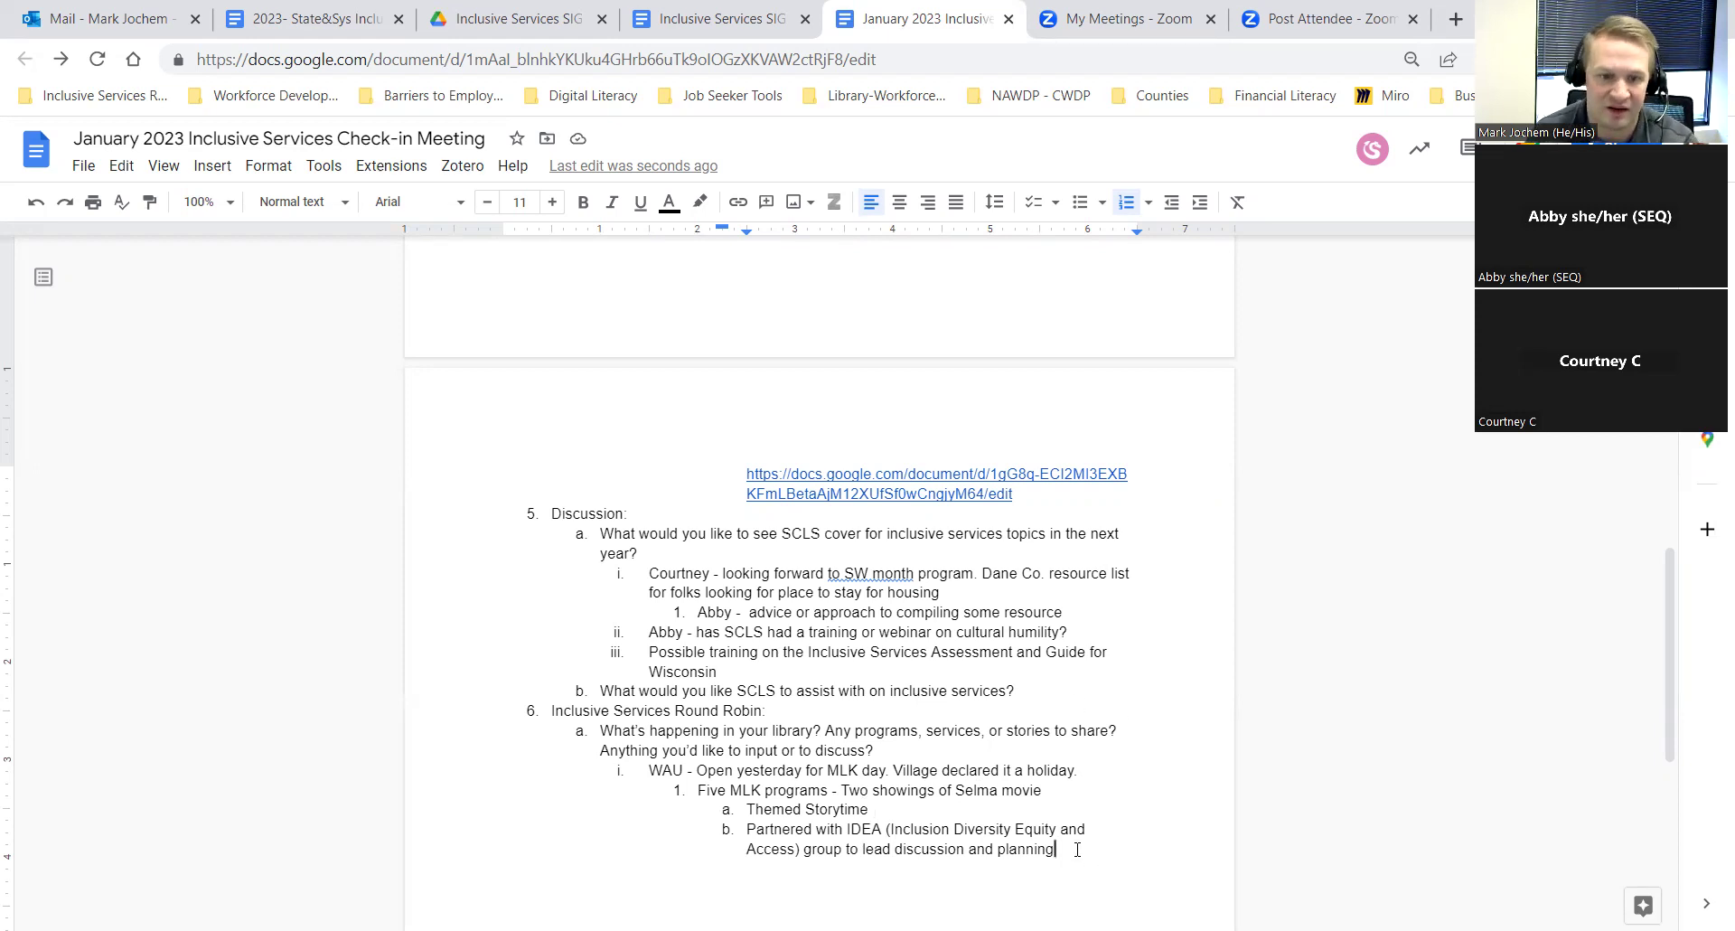
{"action": "key", "text": "Return"}
{"action": "key", "text": "shift+Tab"}
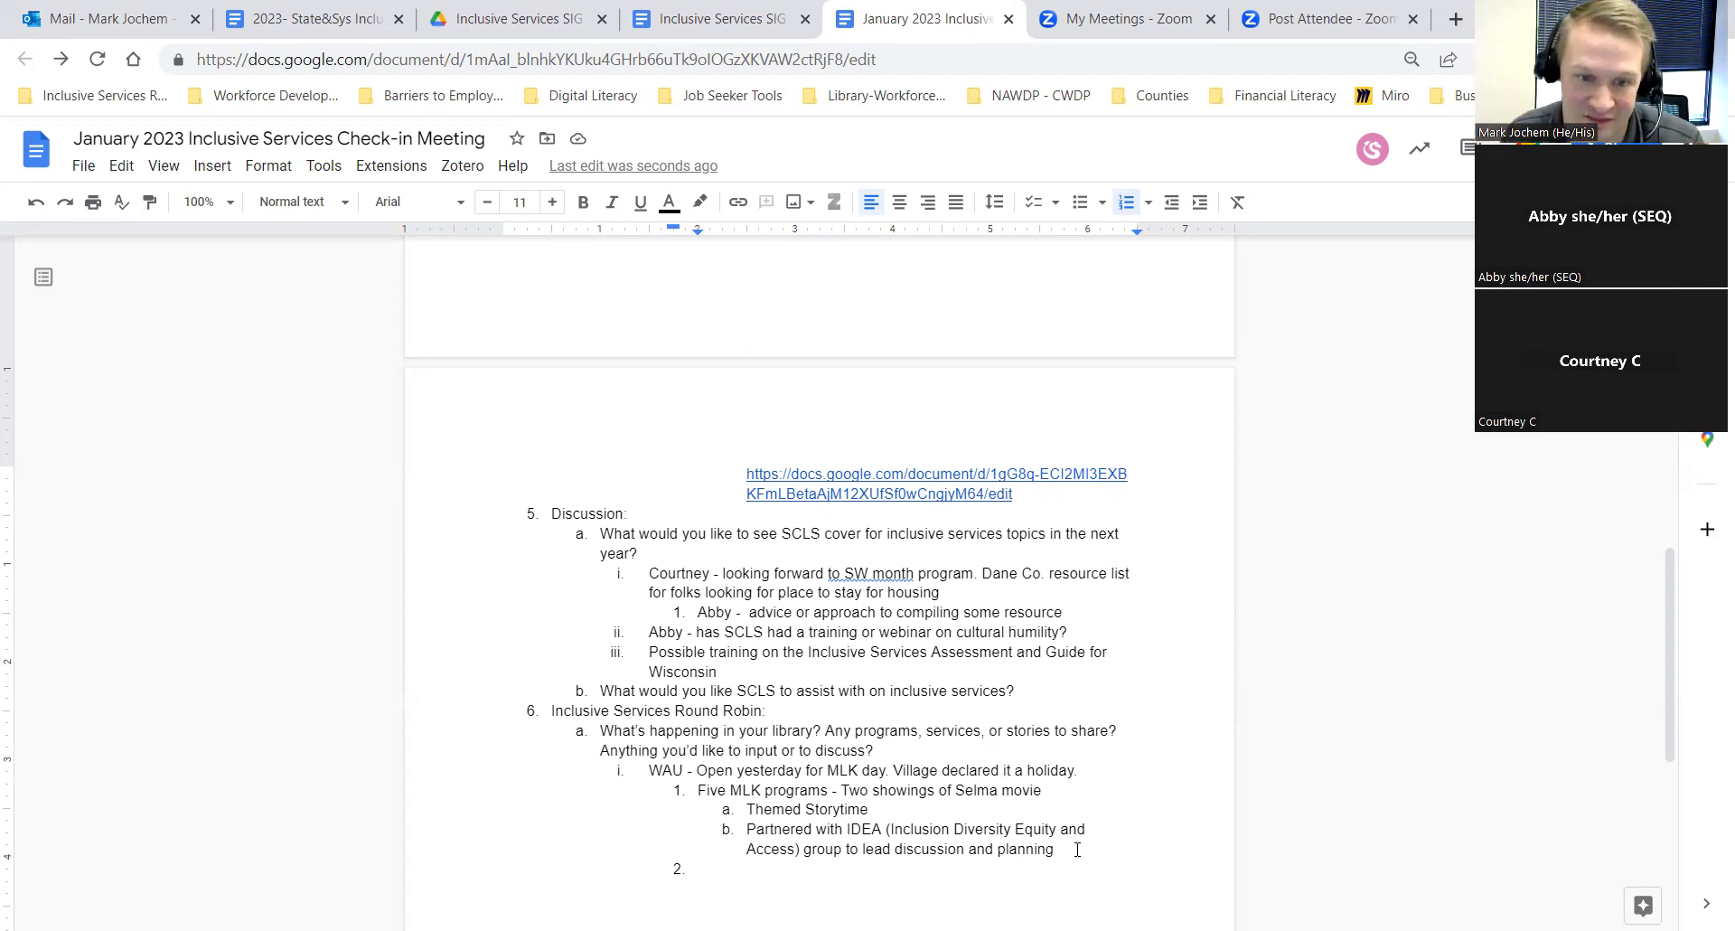
{"action": "key", "text": "shift+Tab"}
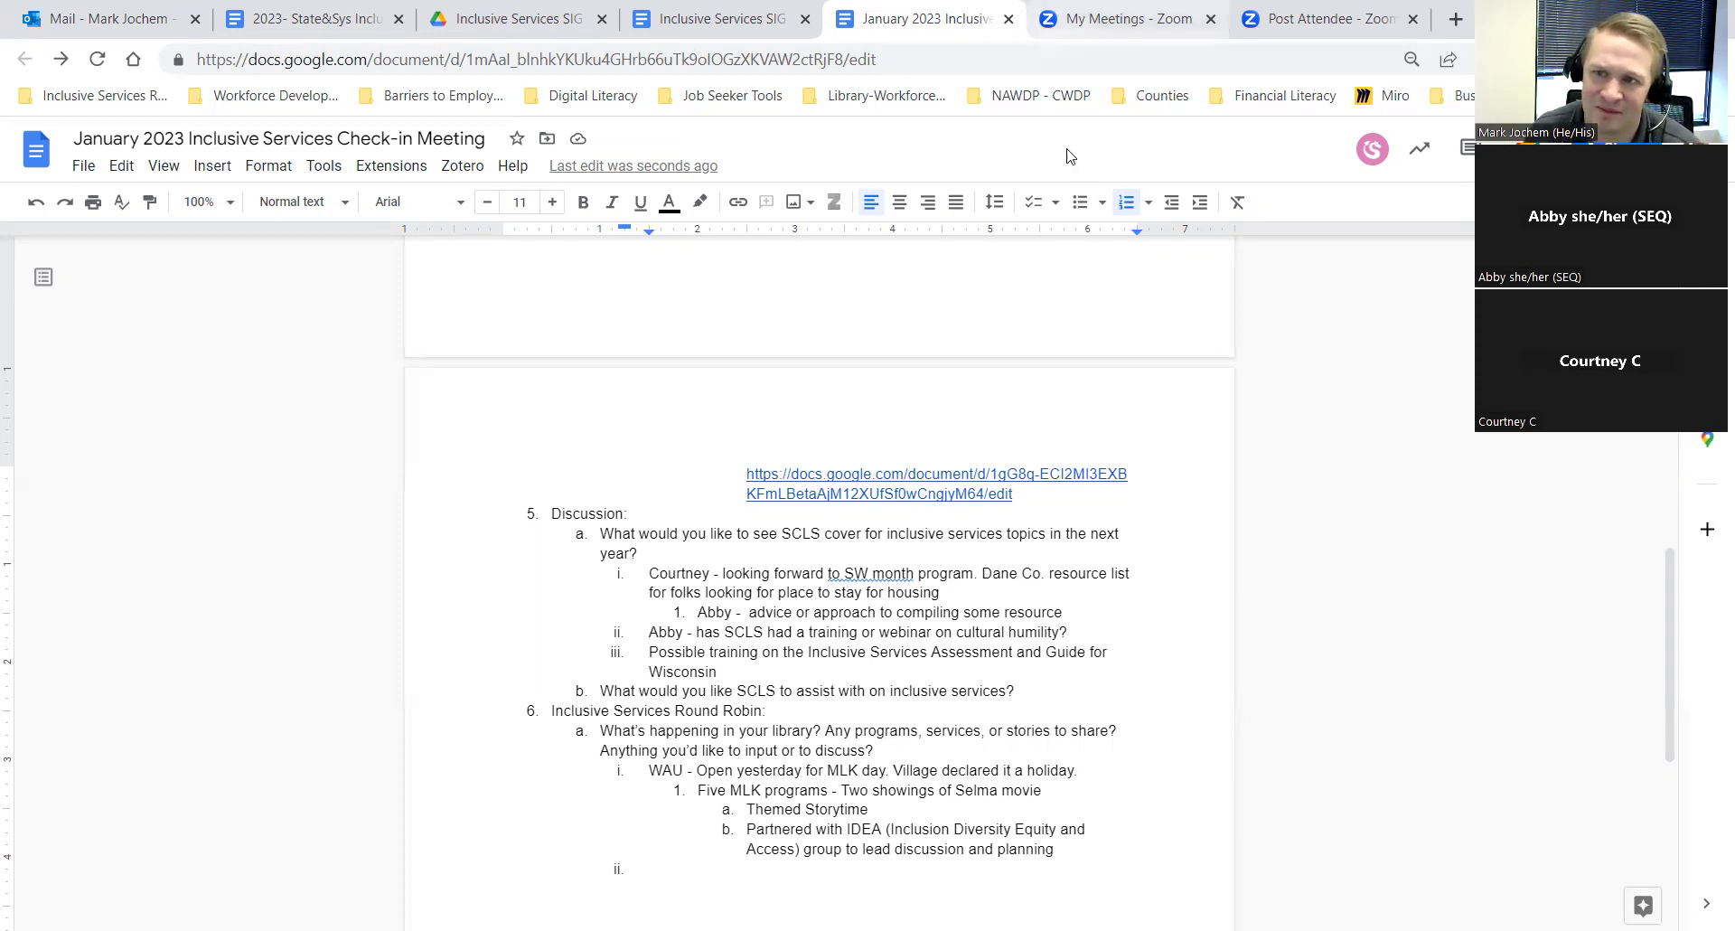
Step: Change 'Themed Storytime' to 'Themed storytime along with craft (dream boxes)'
{"action": "left_click_drag", "start_coordinate": [891, 805], "coordinate": [884, 807]}
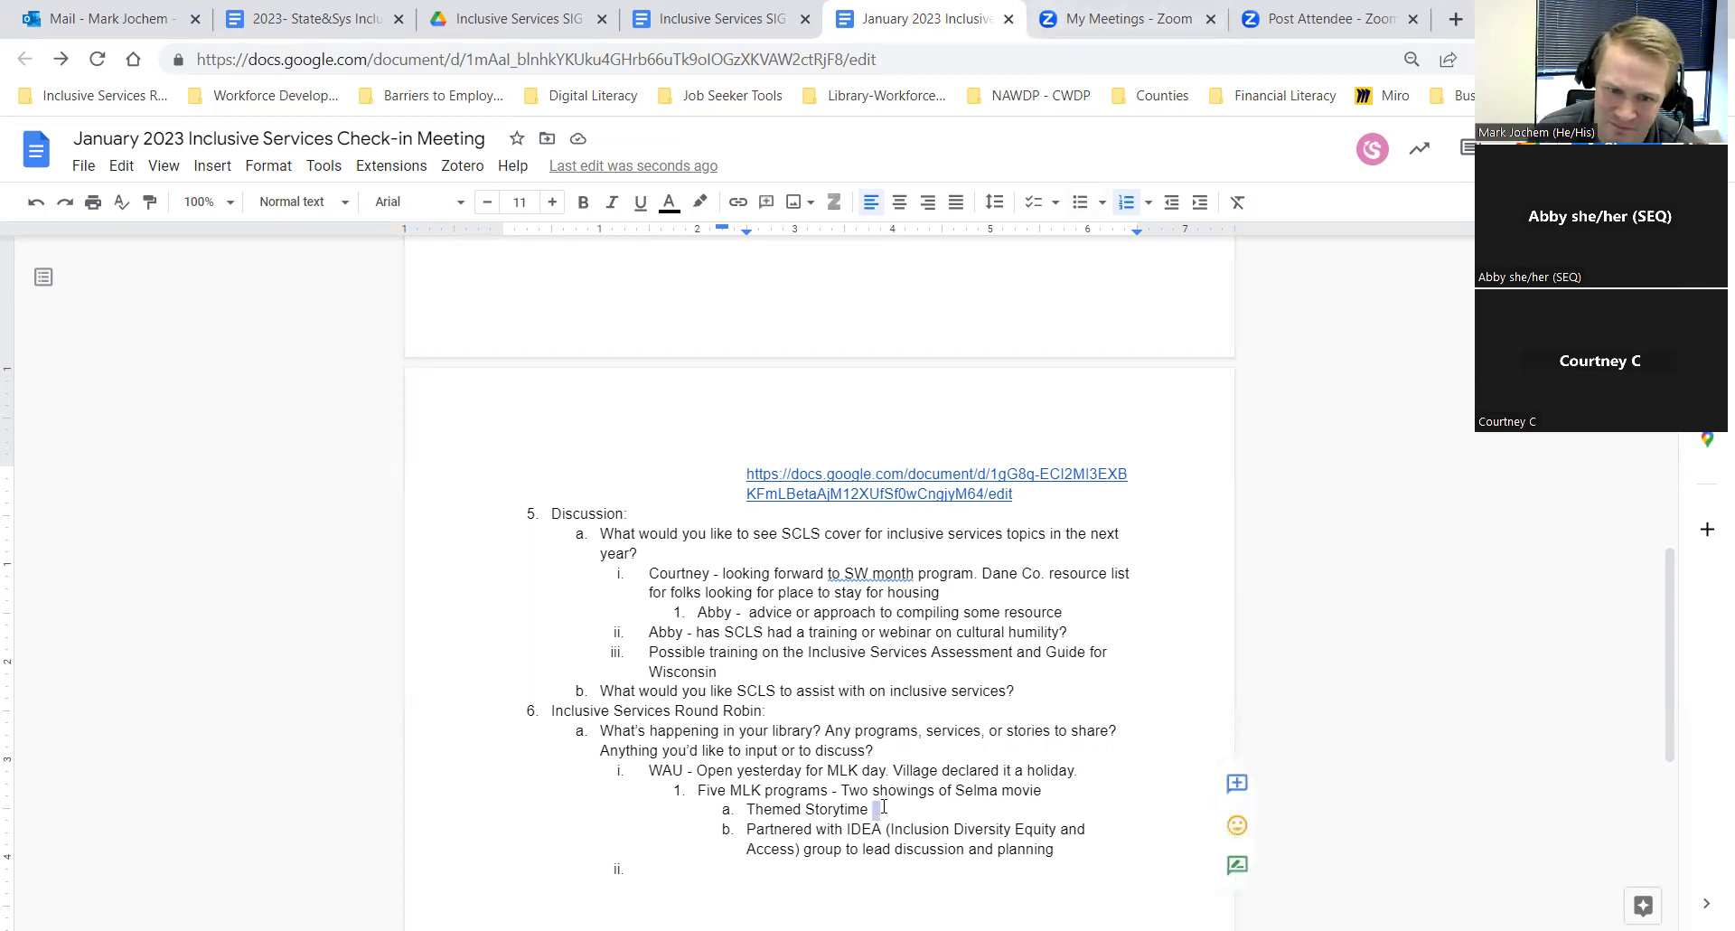
{"action": "left_click", "coordinate": [884, 807]}
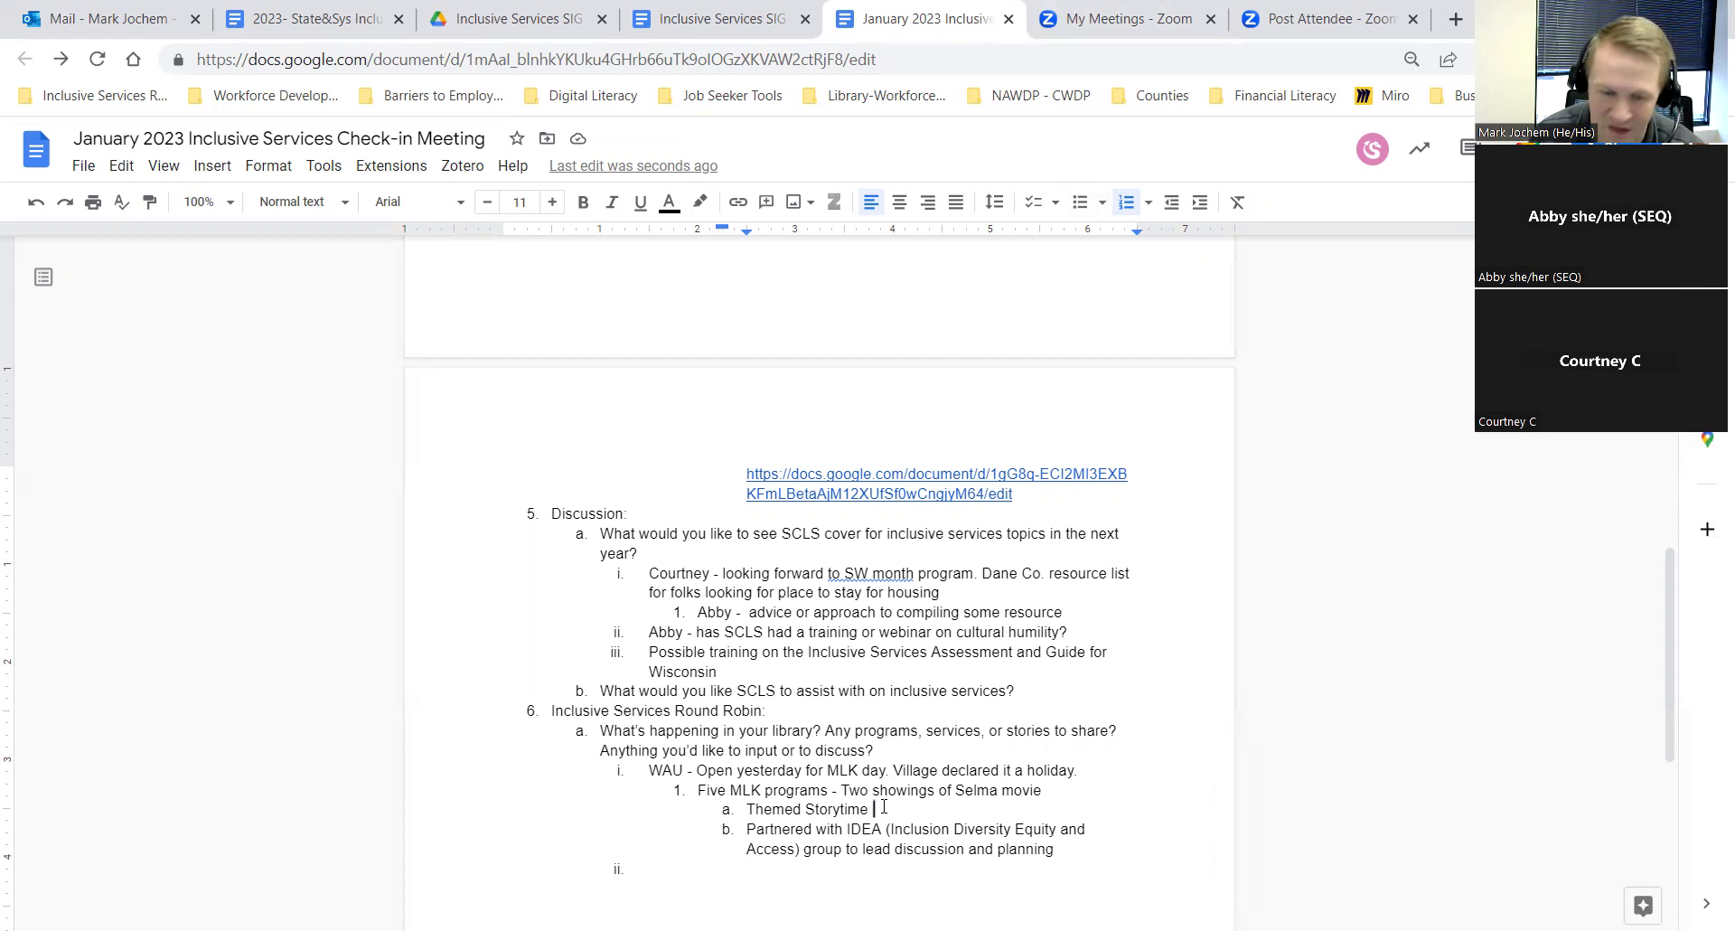
{"action": "left_click", "coordinate": [813, 808]}
{"action": "key", "text": "BackSpace"}
{"action": "type", "text": "s"}
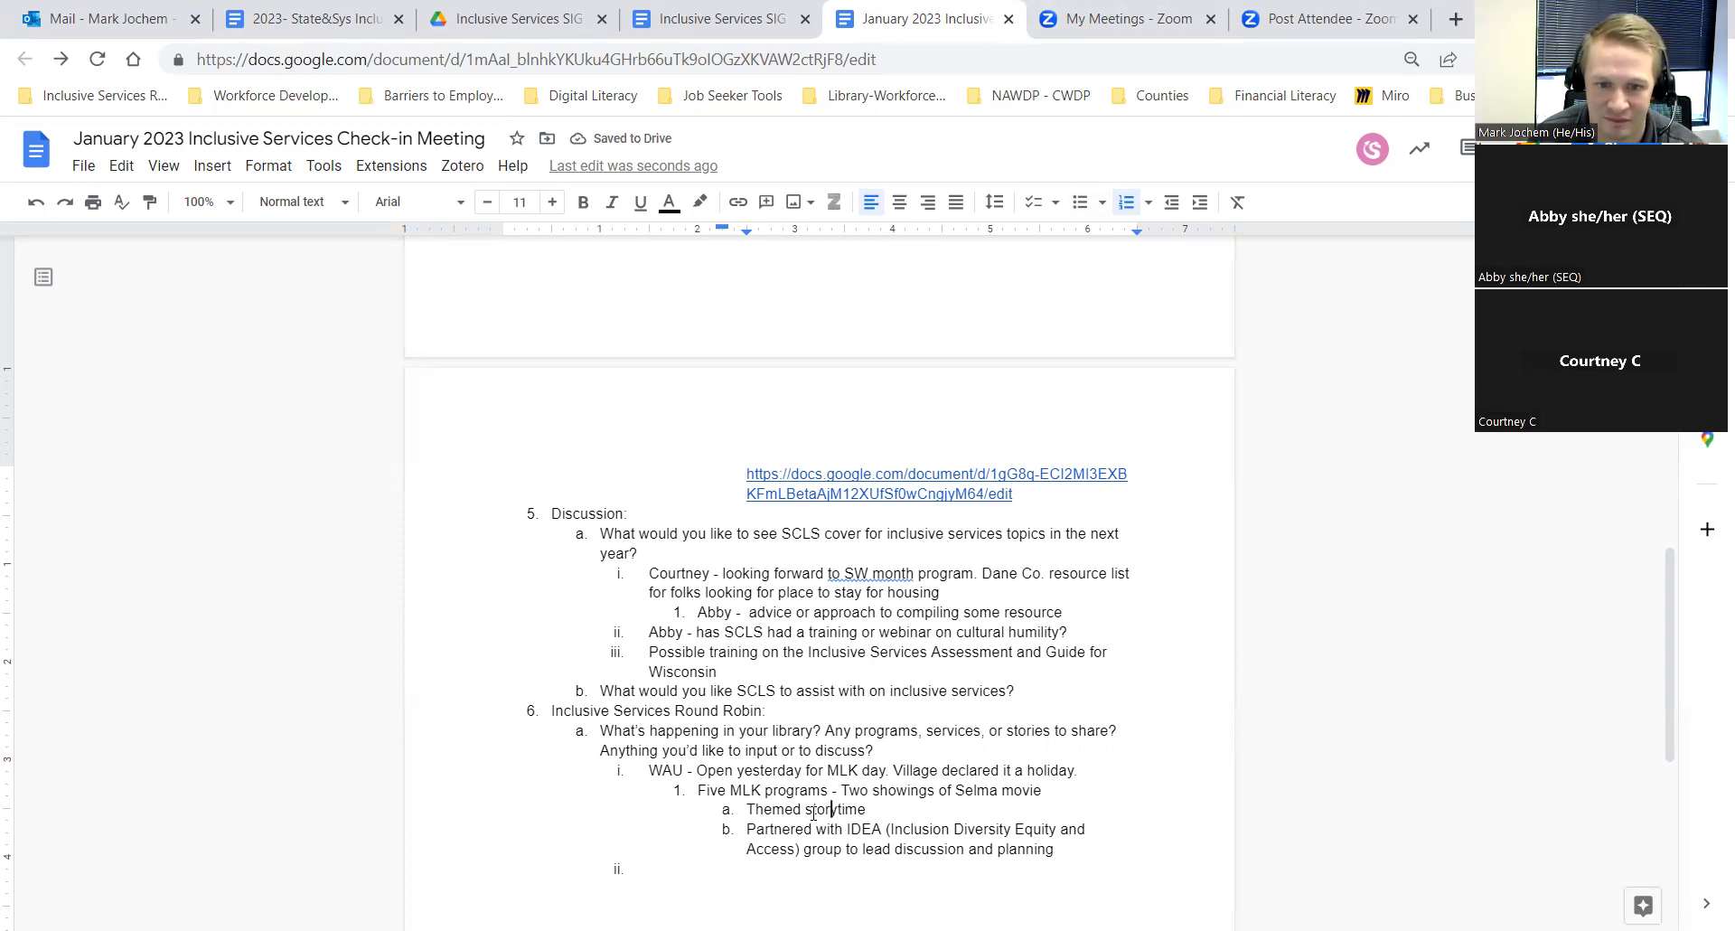
{"action": "key", "text": "Right"}
{"action": "key", "text": "Right"}
{"action": "key", "text": "Right"}
{"action": "key", "text": "Right"}
{"action": "key", "text": "Right"}
{"action": "key", "text": "Right"}
{"action": "key", "text": "Right"}
{"action": "key", "text": "Right"}
{"action": "type", "text": "along with "}
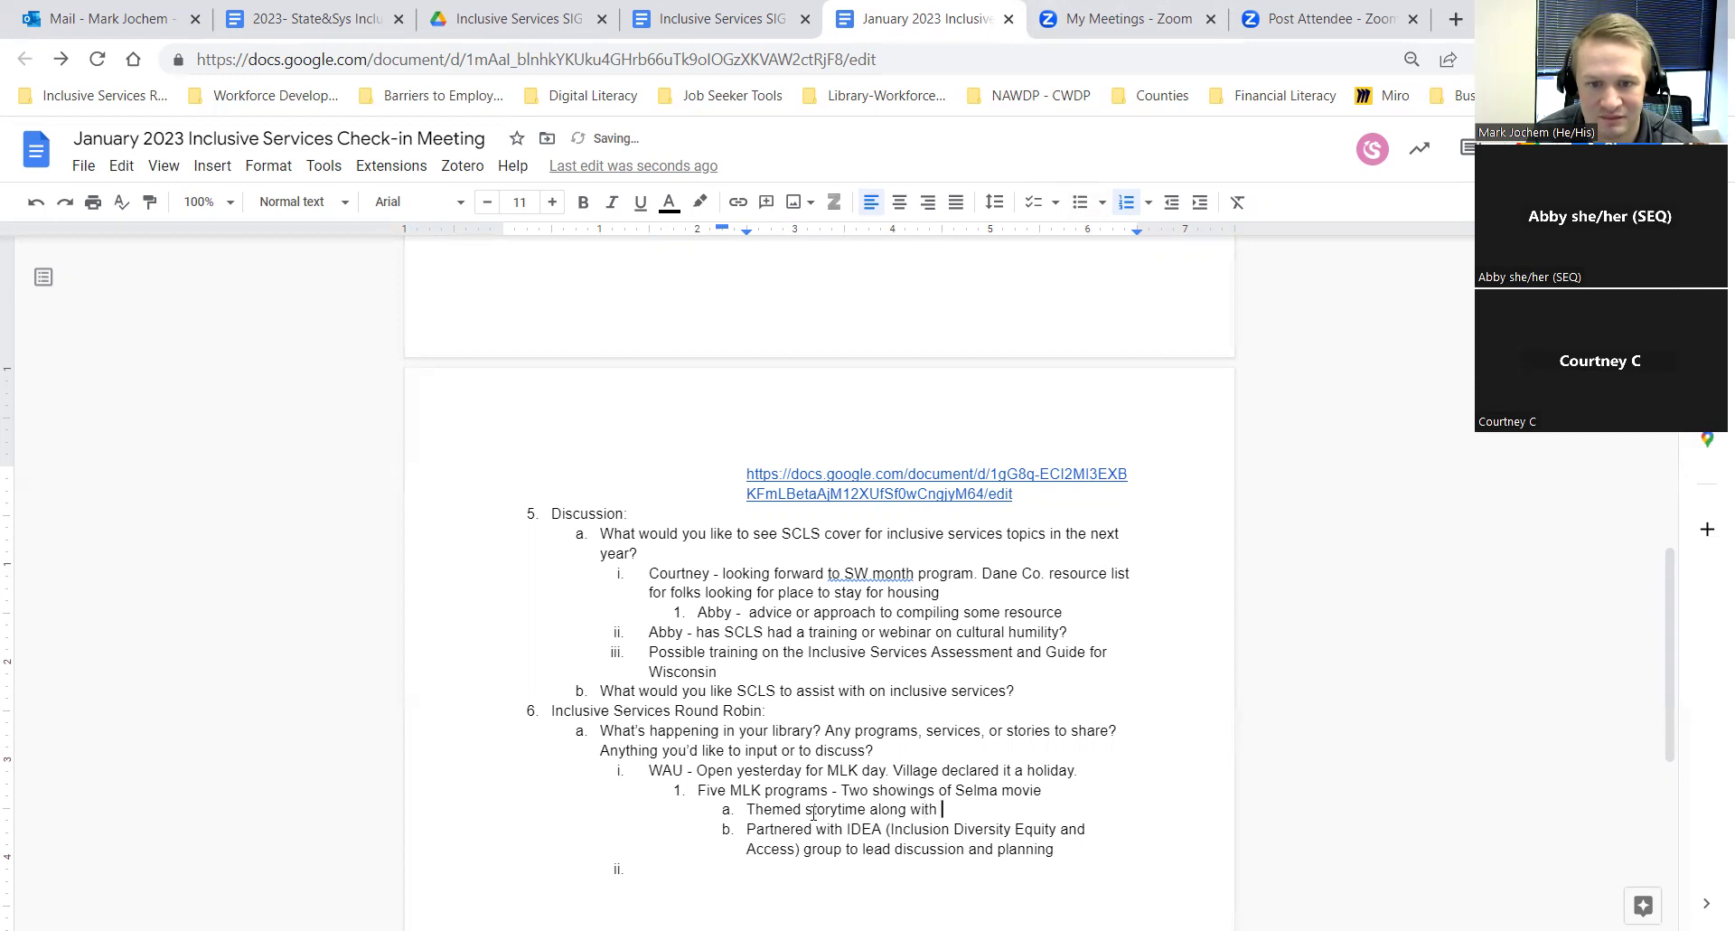
{"action": "type", "text": "craft"}
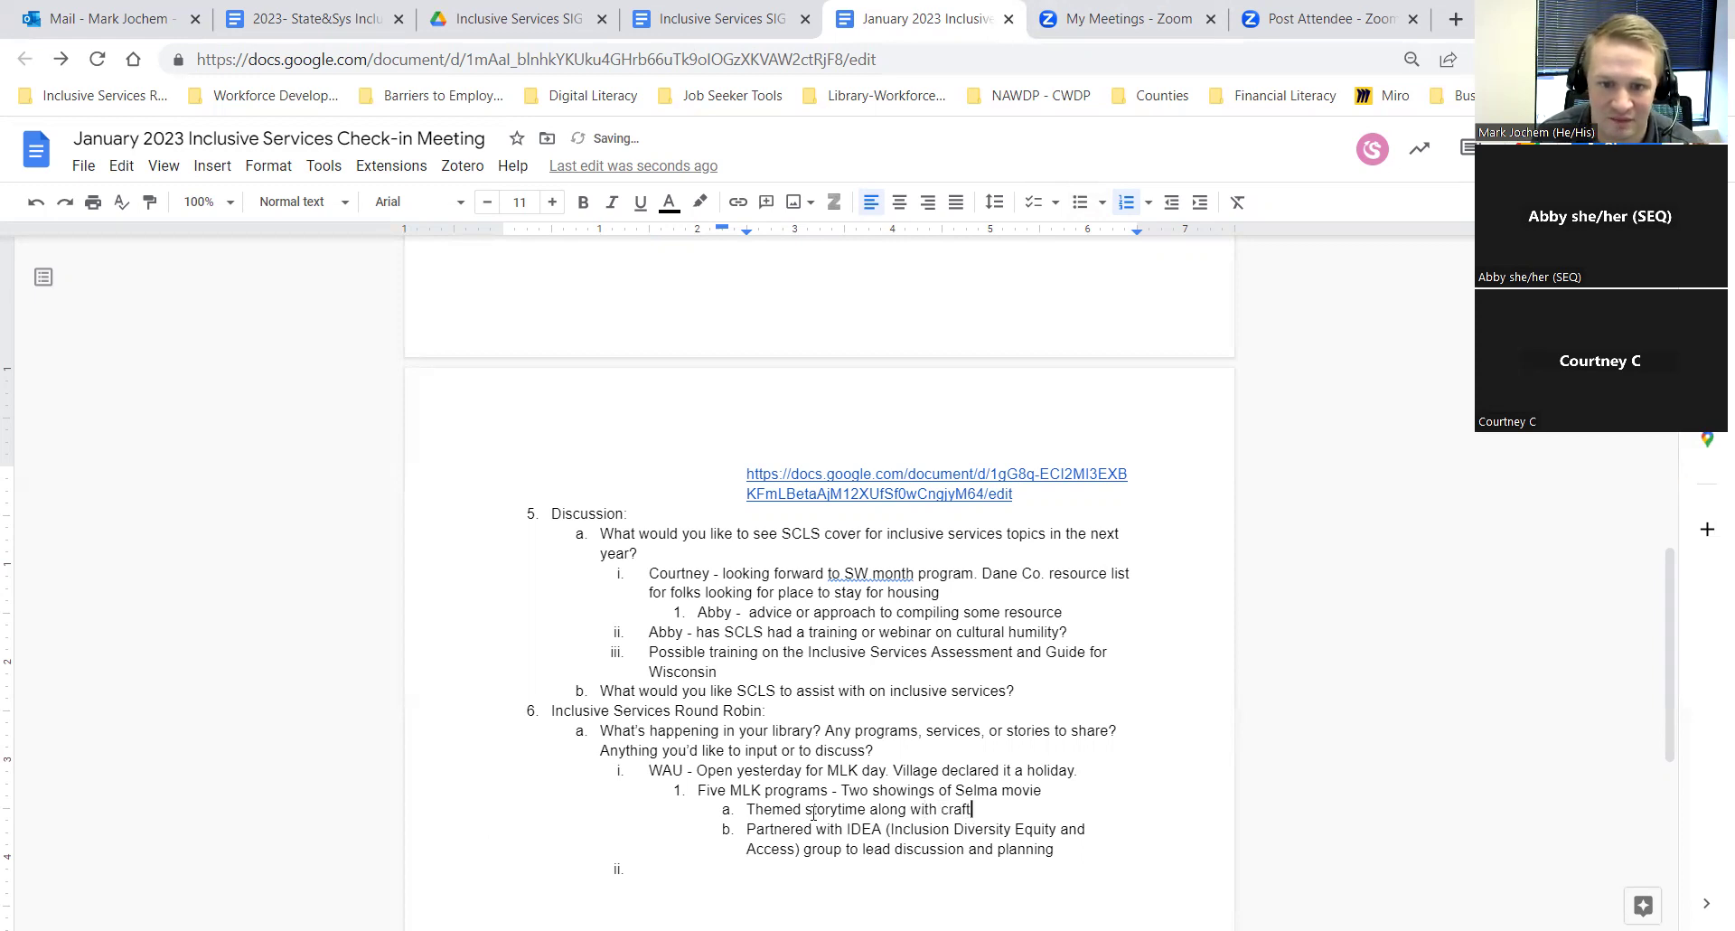
{"action": "type", "text": " (dream"}
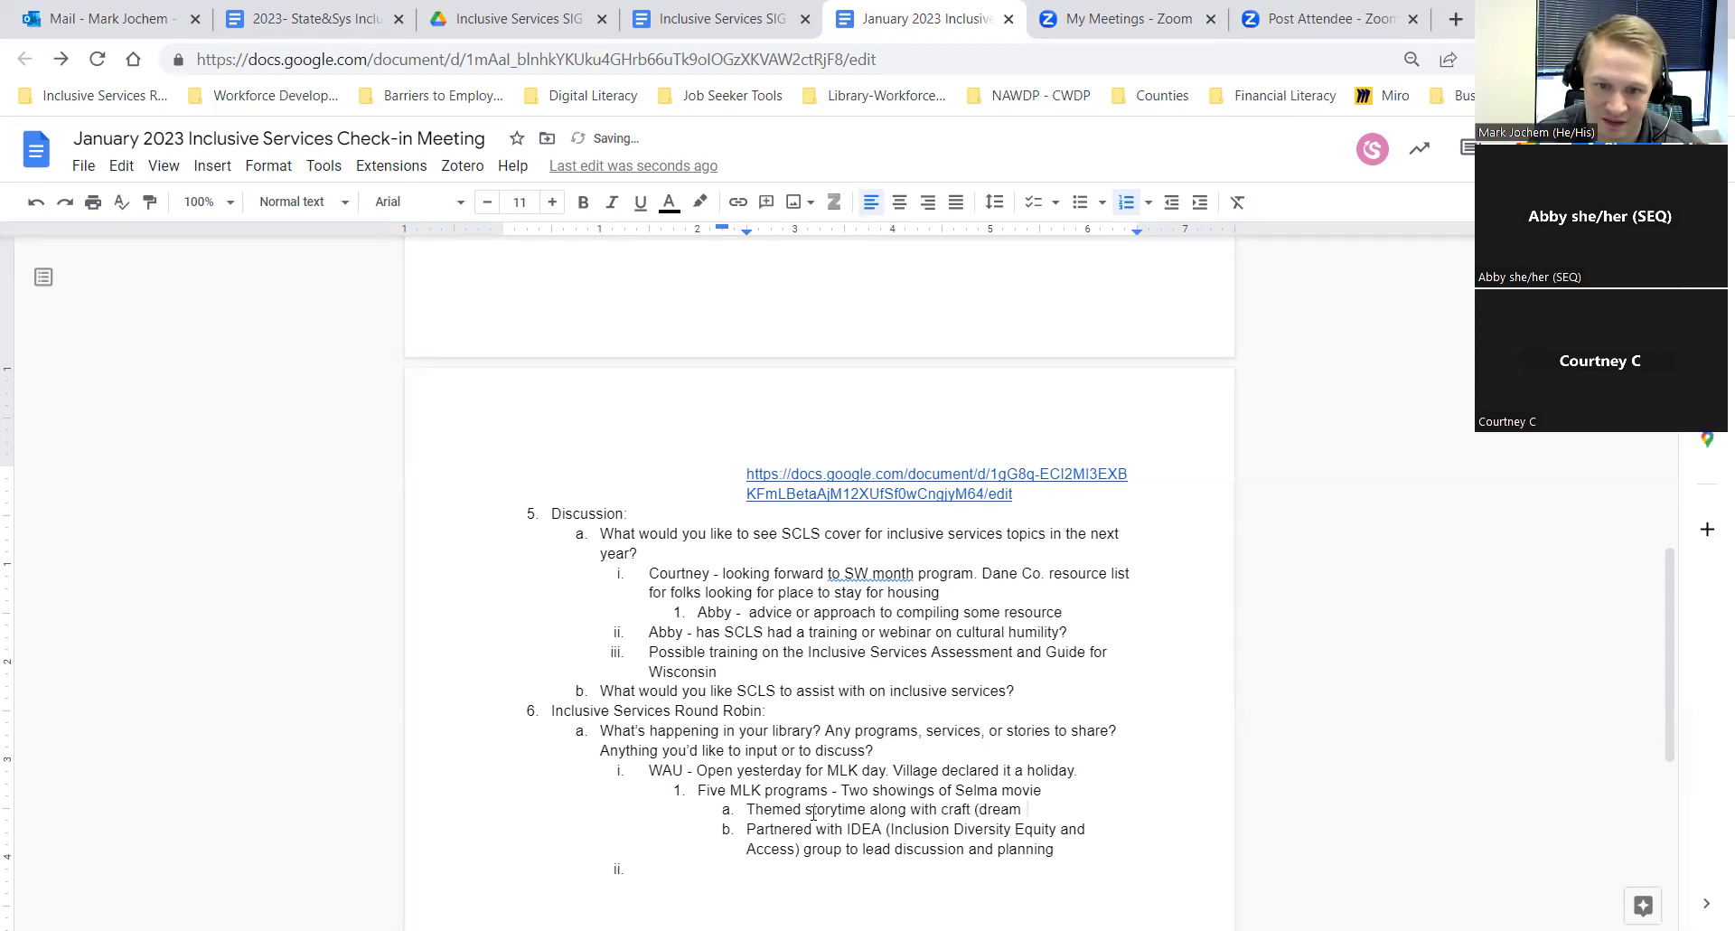
{"action": "type", "text": "bos"}
{"action": "type", "text": "es"}
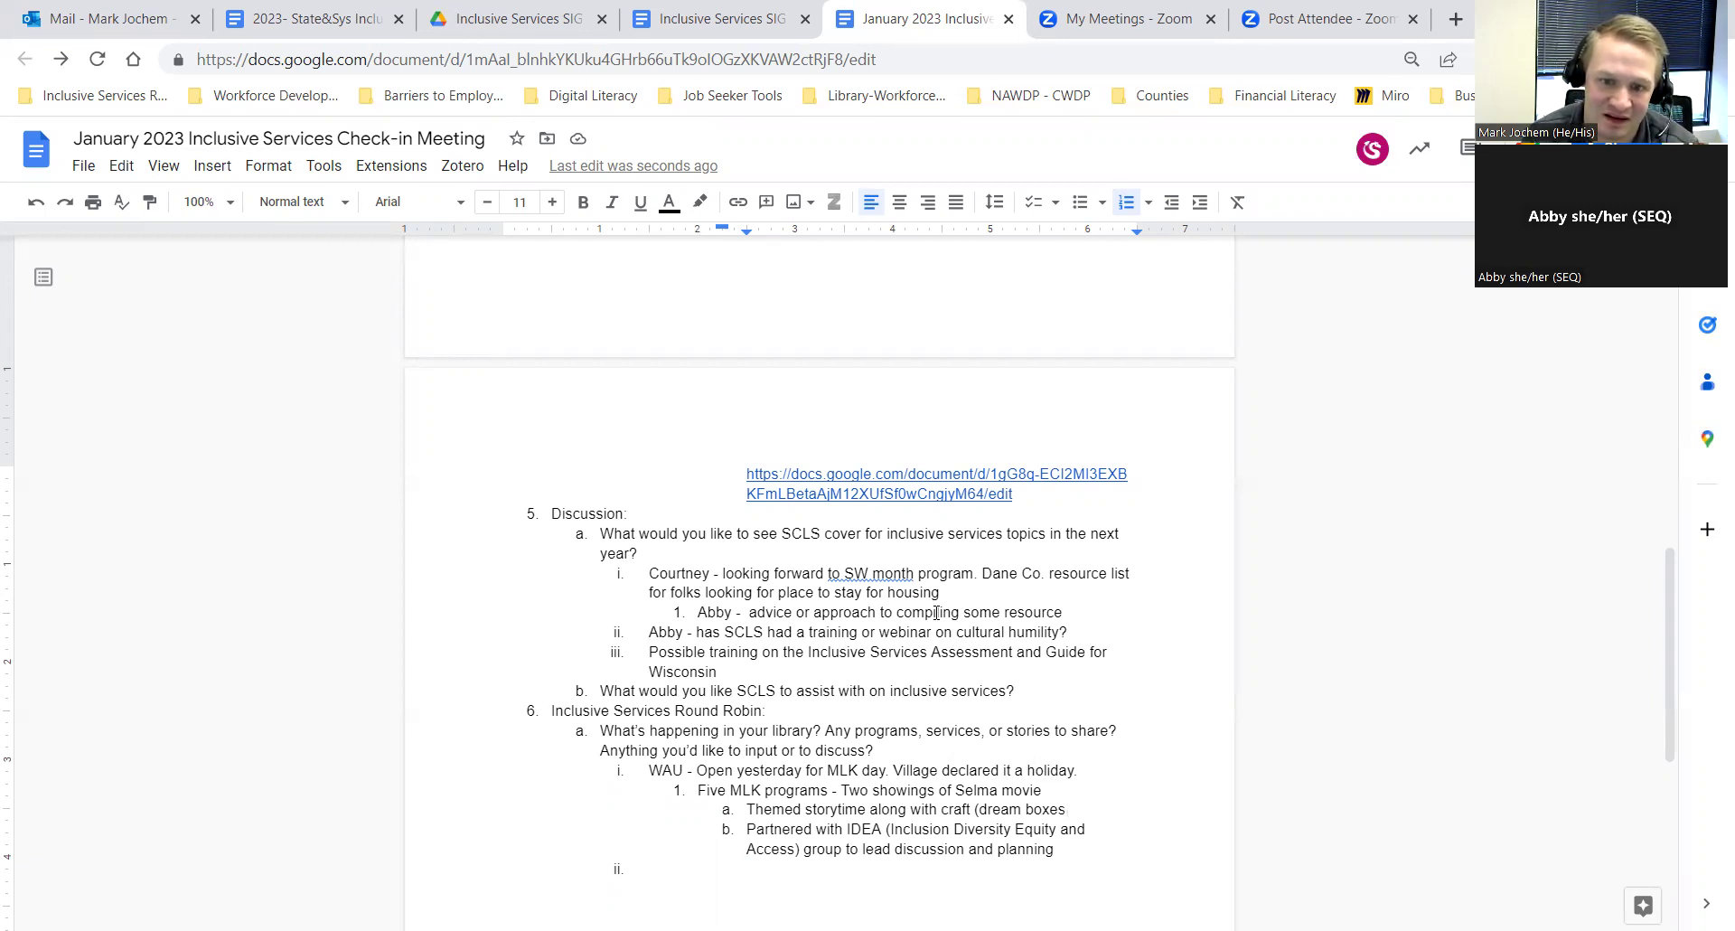
{"action": "type", "text": ")"}
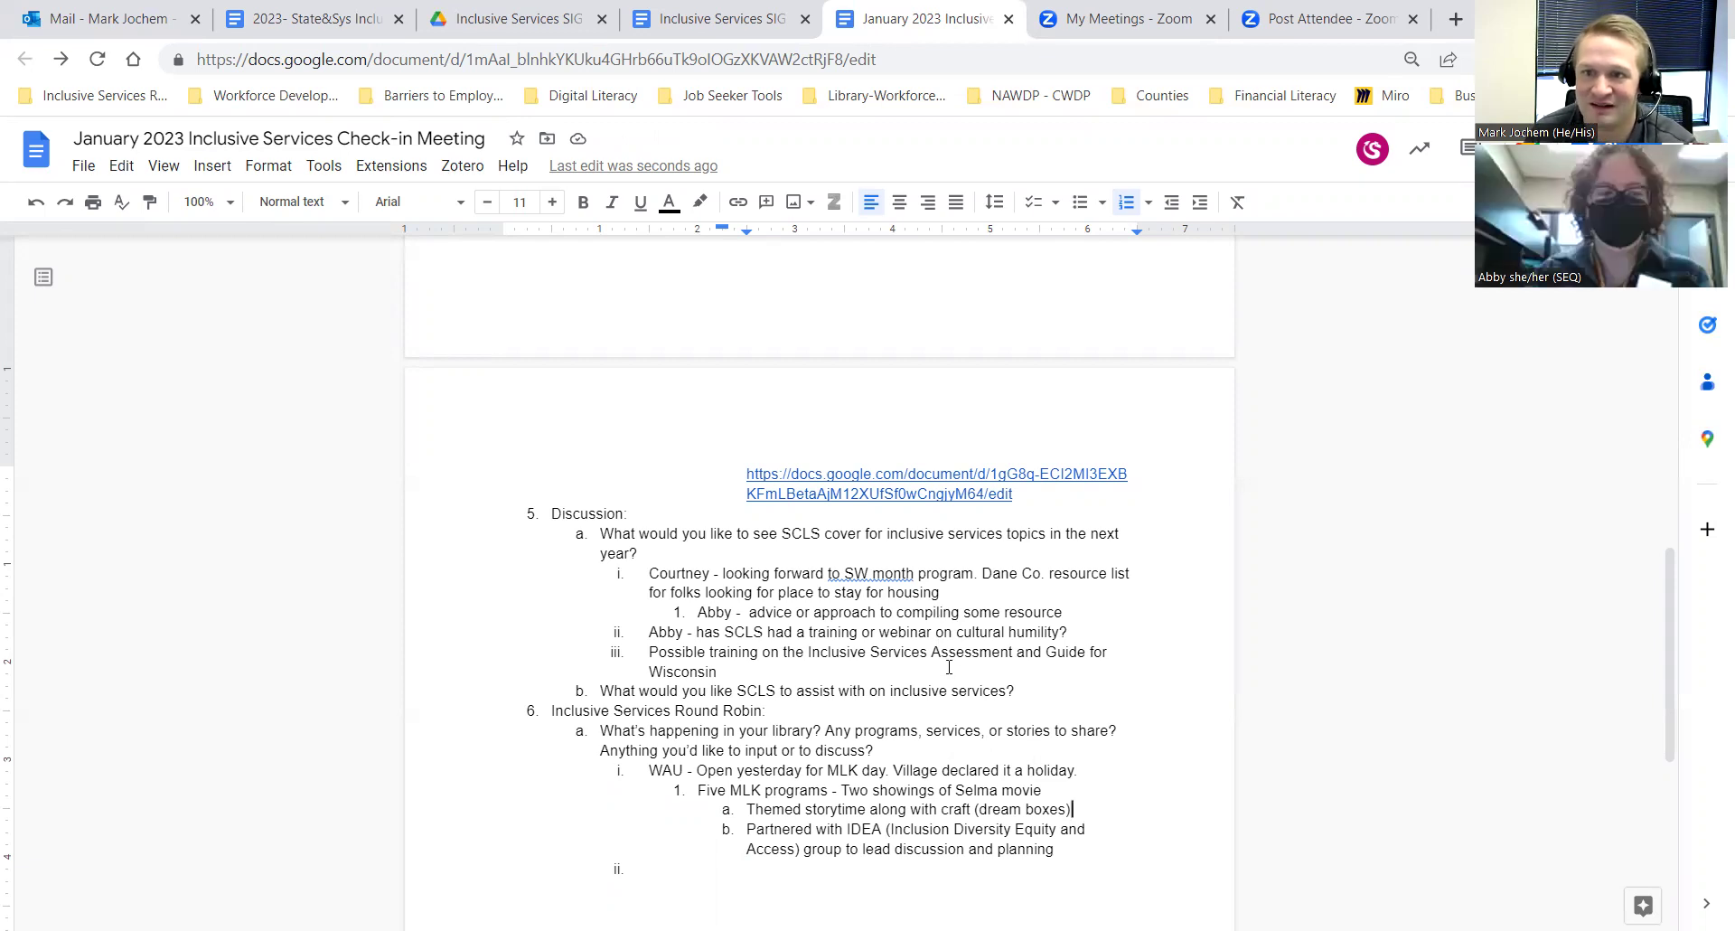
Step: Write item ii as 'SEQ - lucky to have Racial Equity Change Team.' and start item iii
{"action": "left_click", "coordinate": [682, 866]}
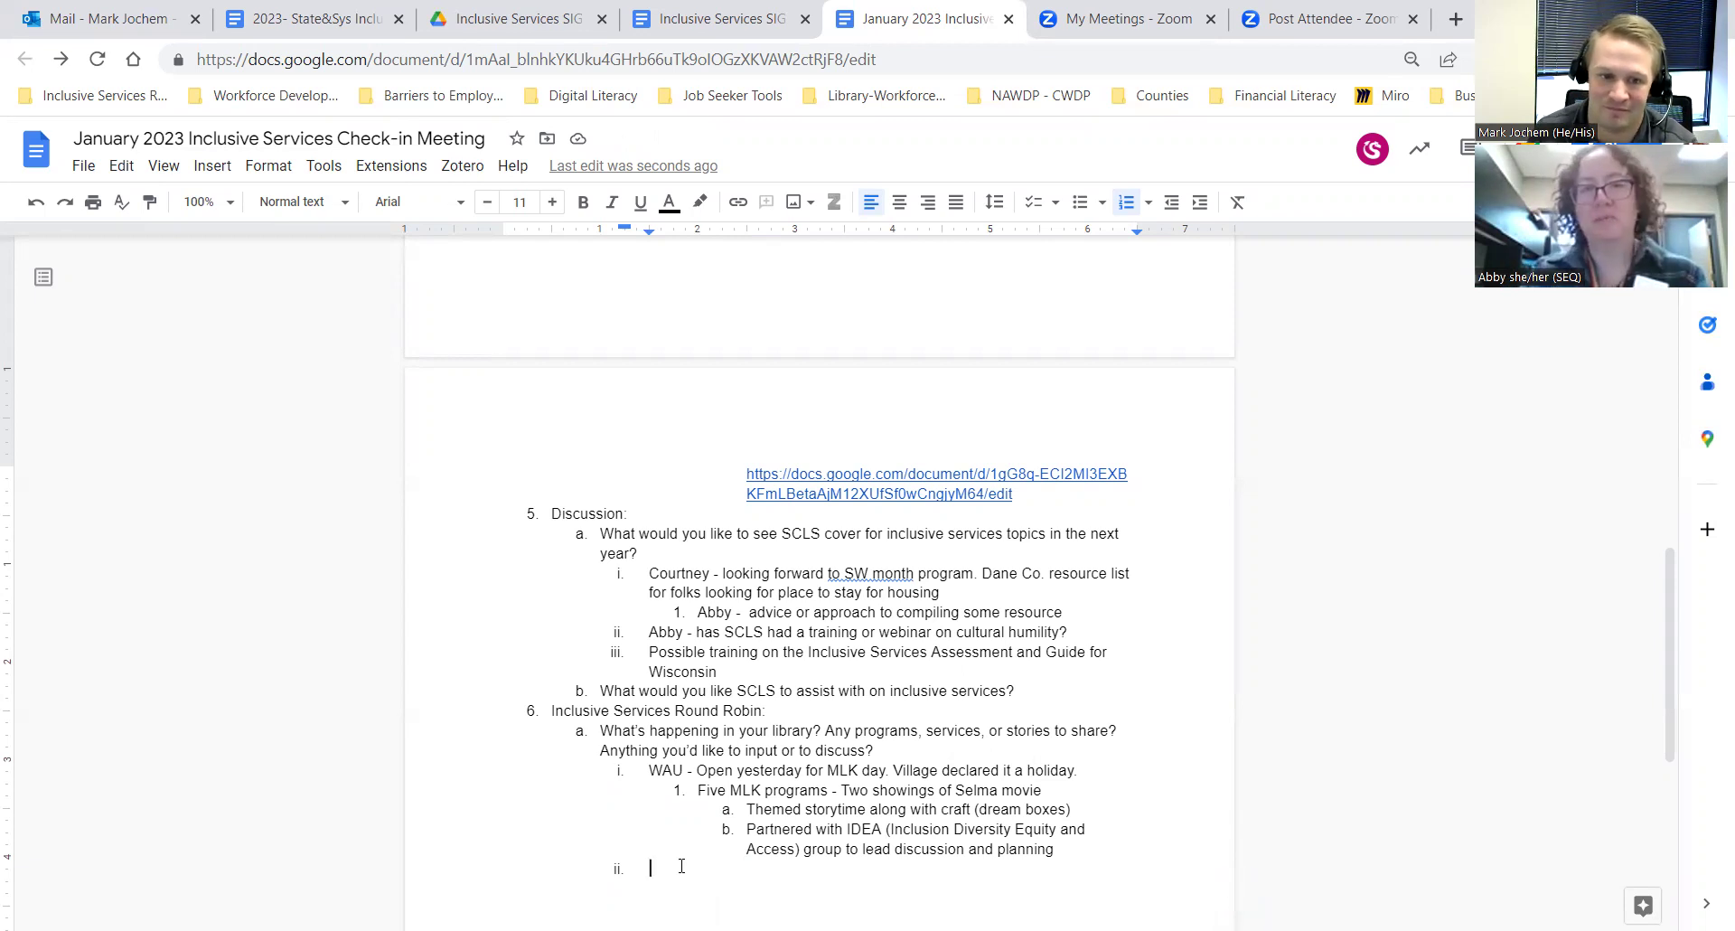
{"action": "type", "text": "SEQ - "}
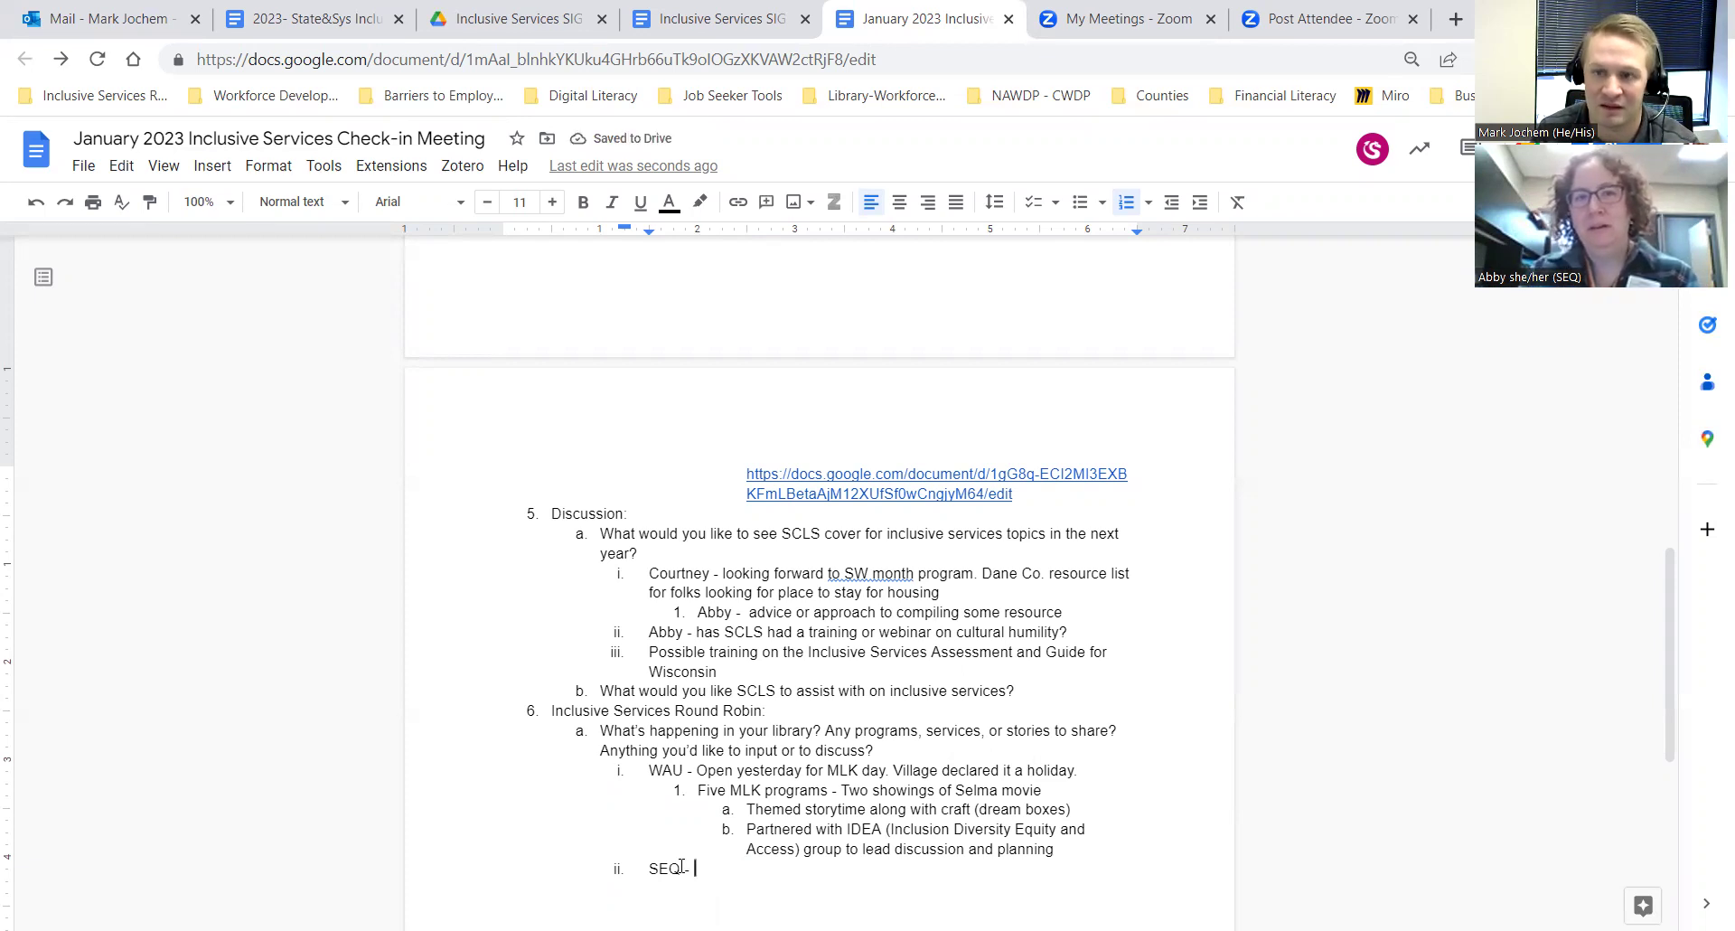
{"action": "type", "text": "lucky to "}
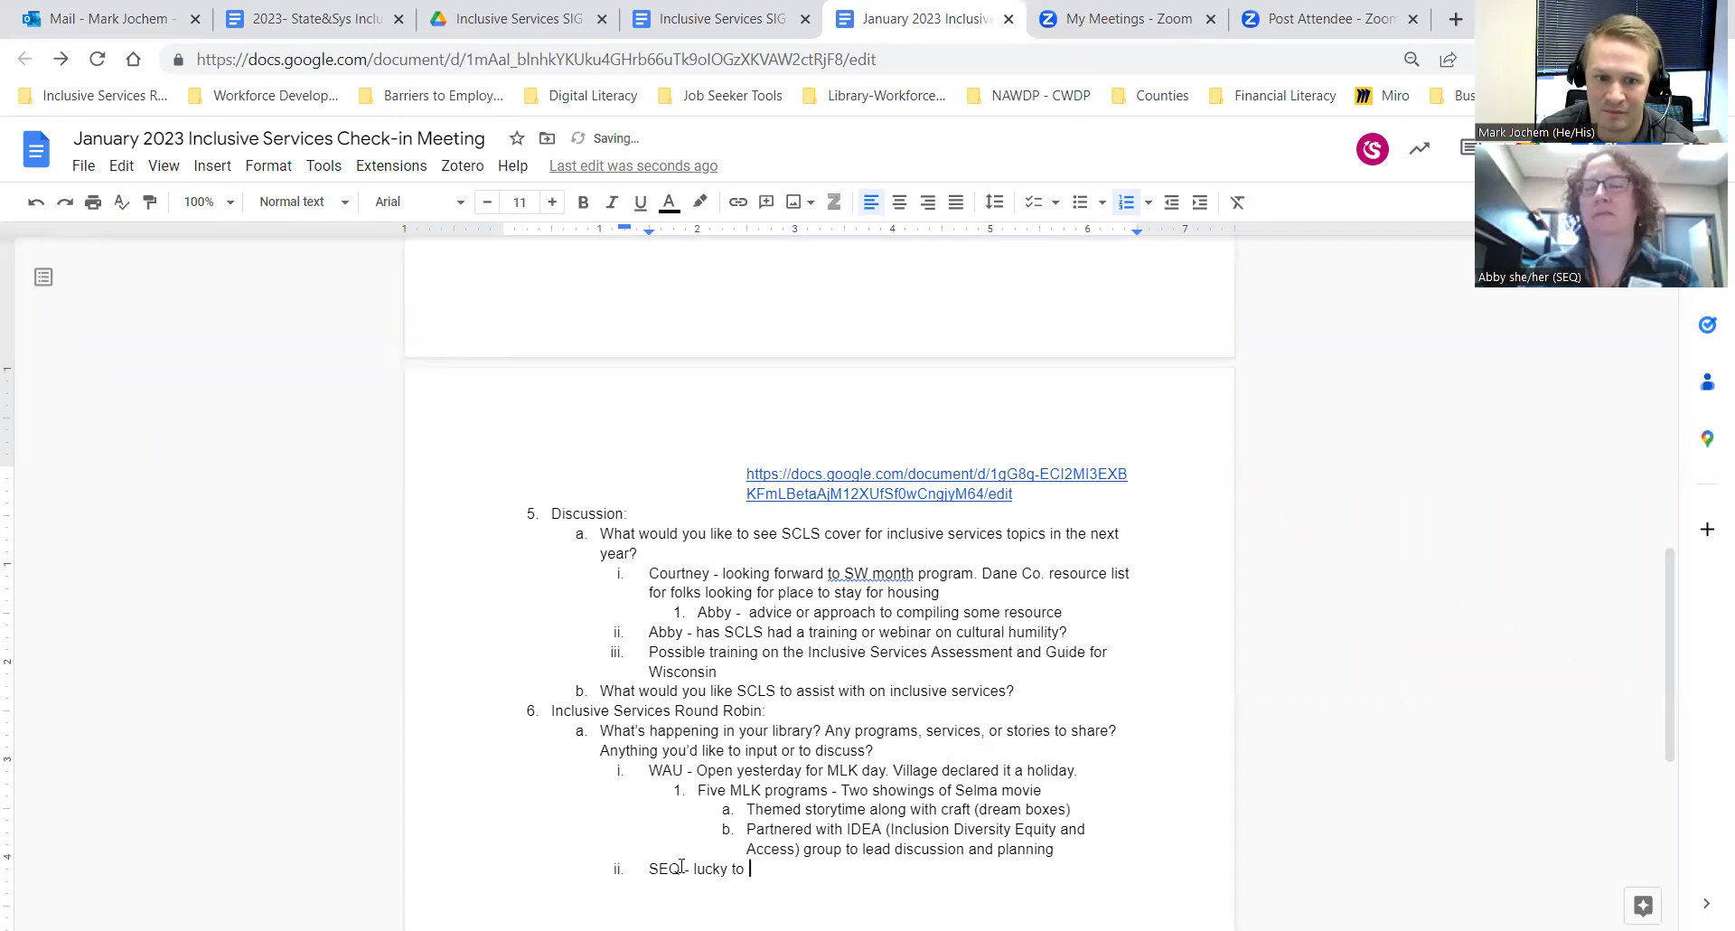
{"action": "type", "text": "have "}
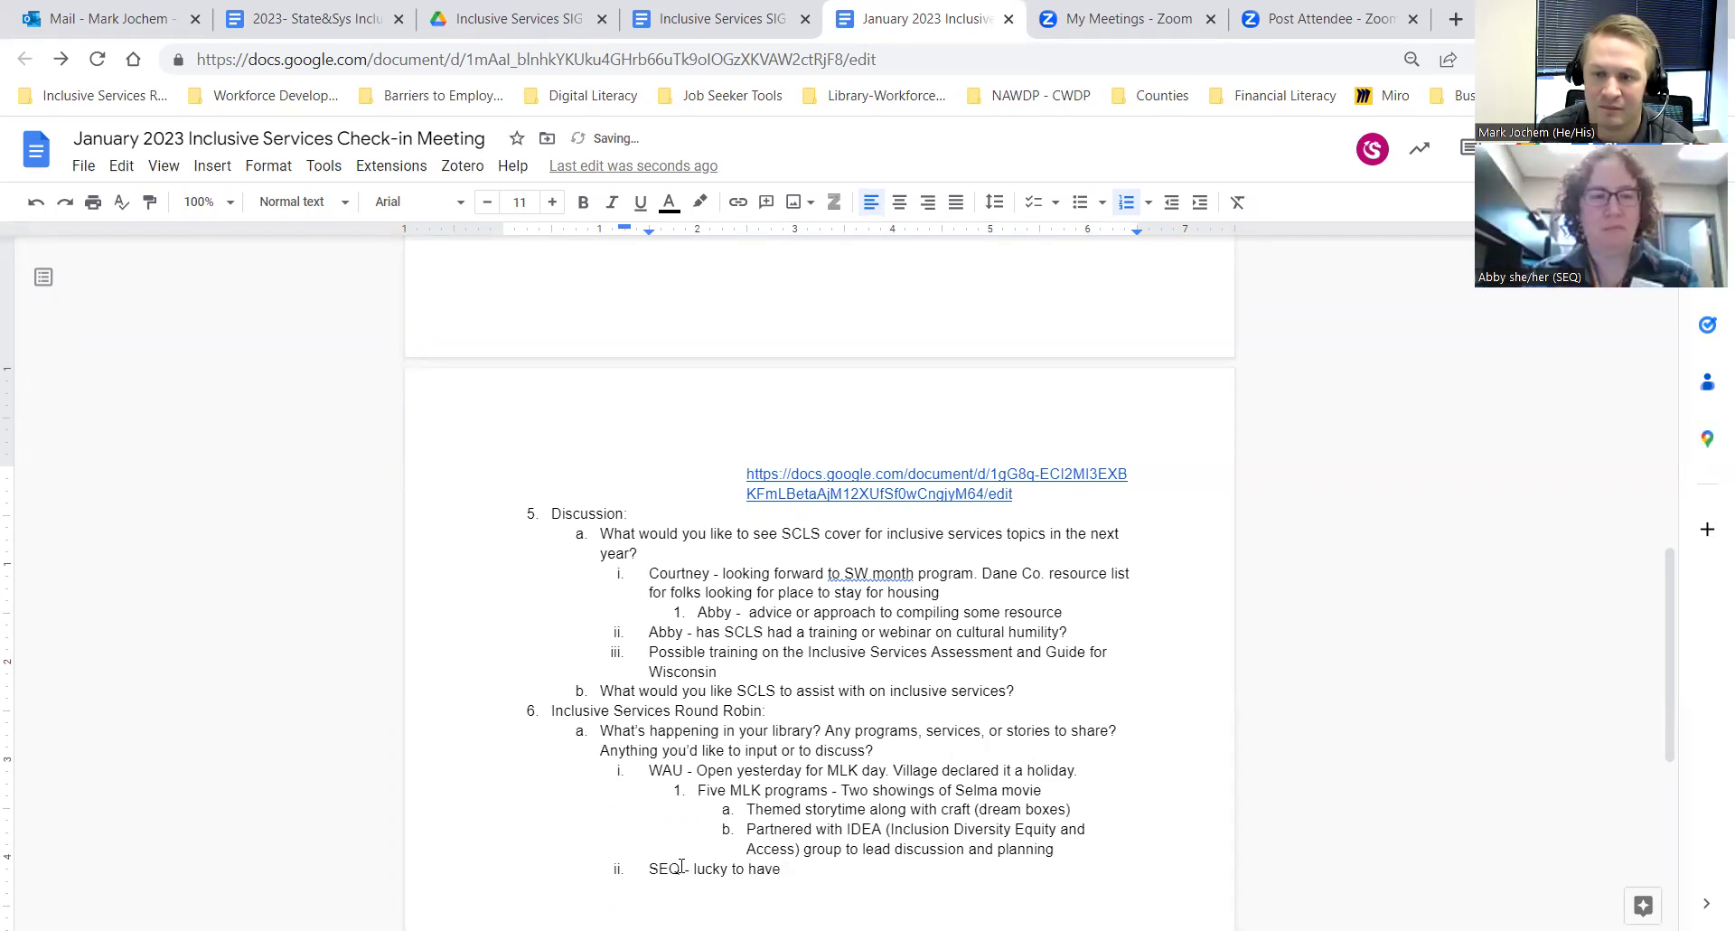
{"action": "type", "text": "Racial Equity "}
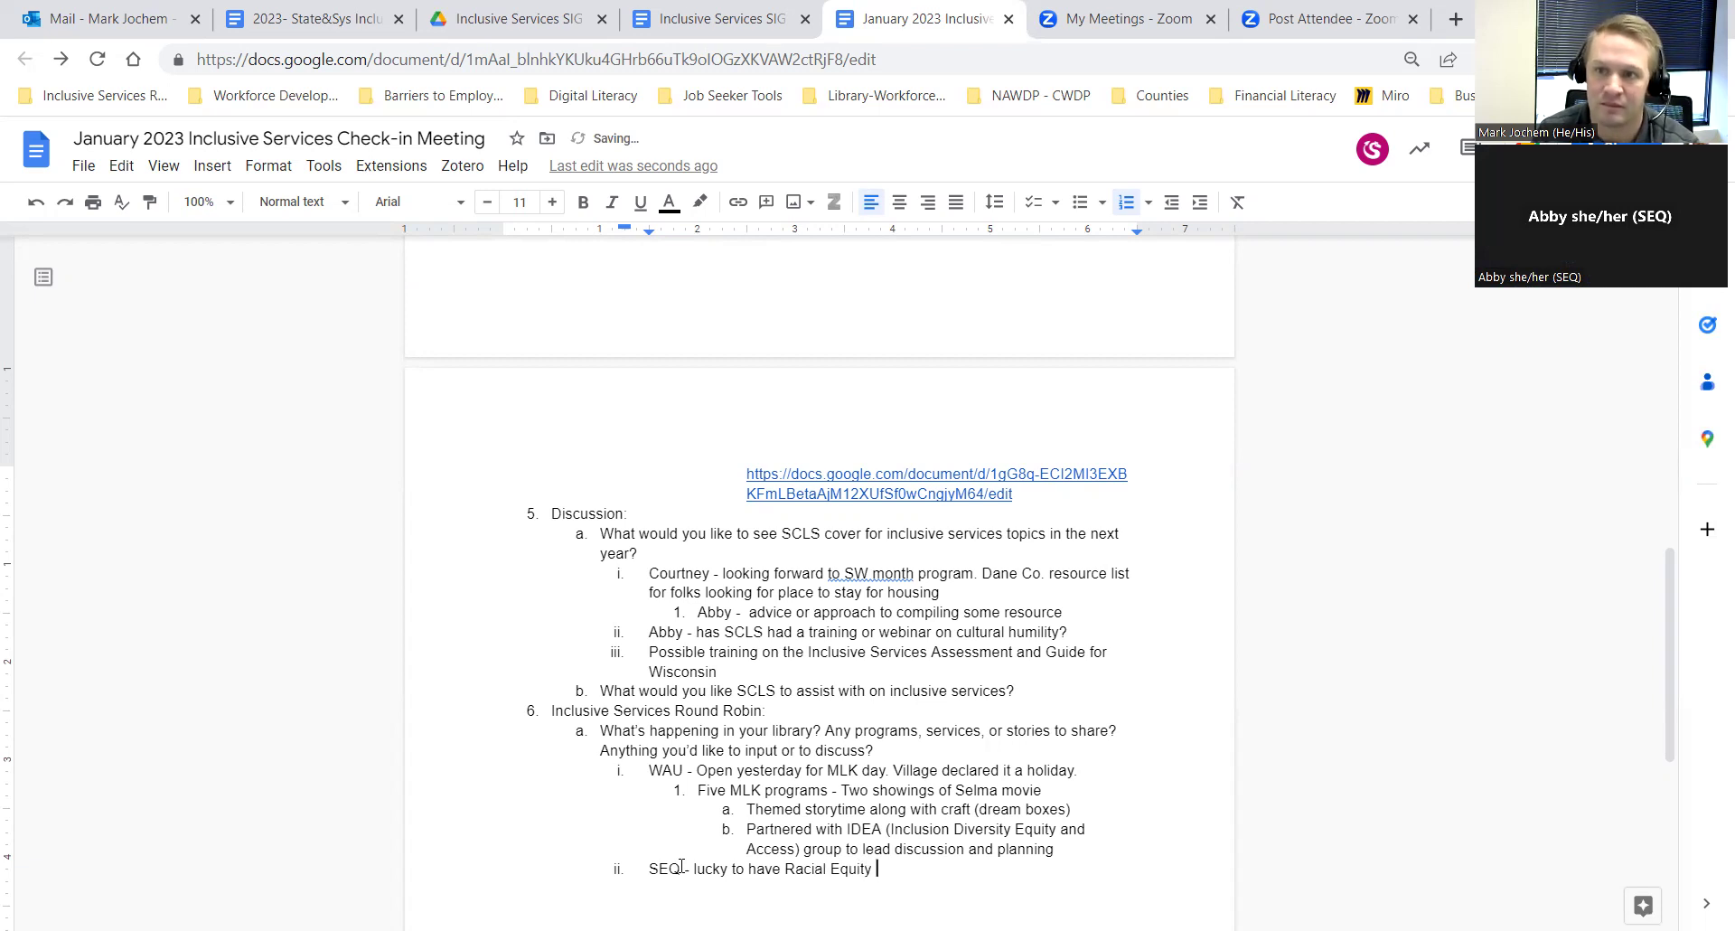
{"action": "type", "text": "Change team"}
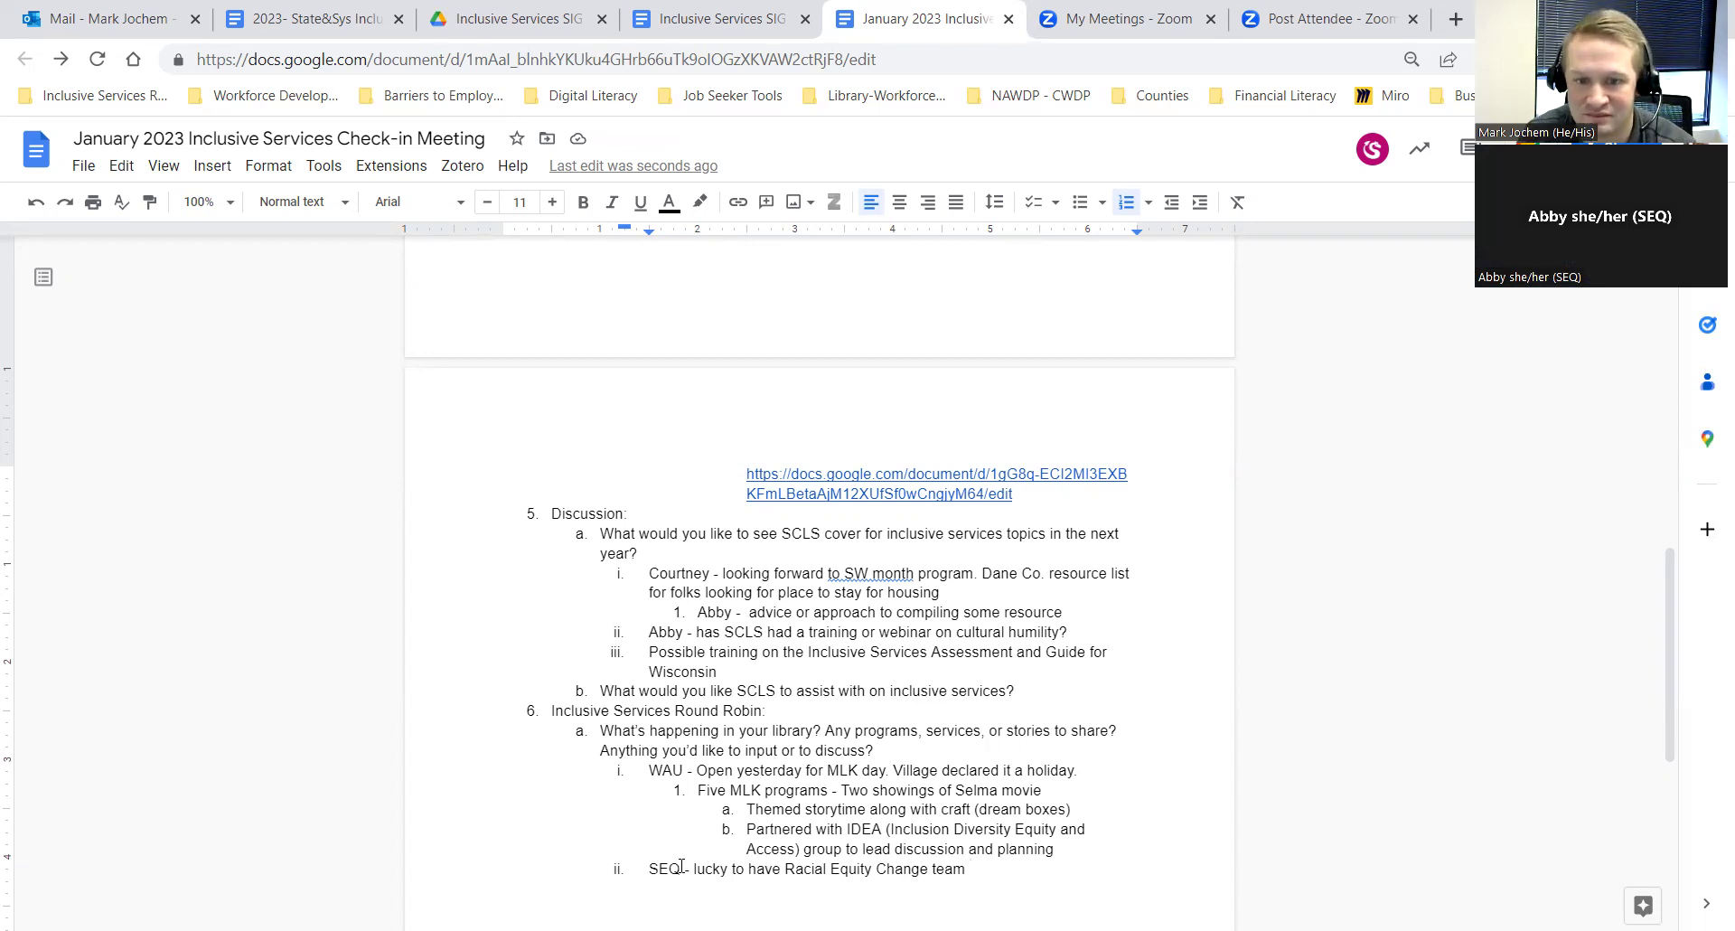
{"action": "key", "text": "Left"}
{"action": "key", "text": "Left"}
{"action": "key", "text": "Left"}
{"action": "key", "text": "Left"}
{"action": "key", "text": "Left"}
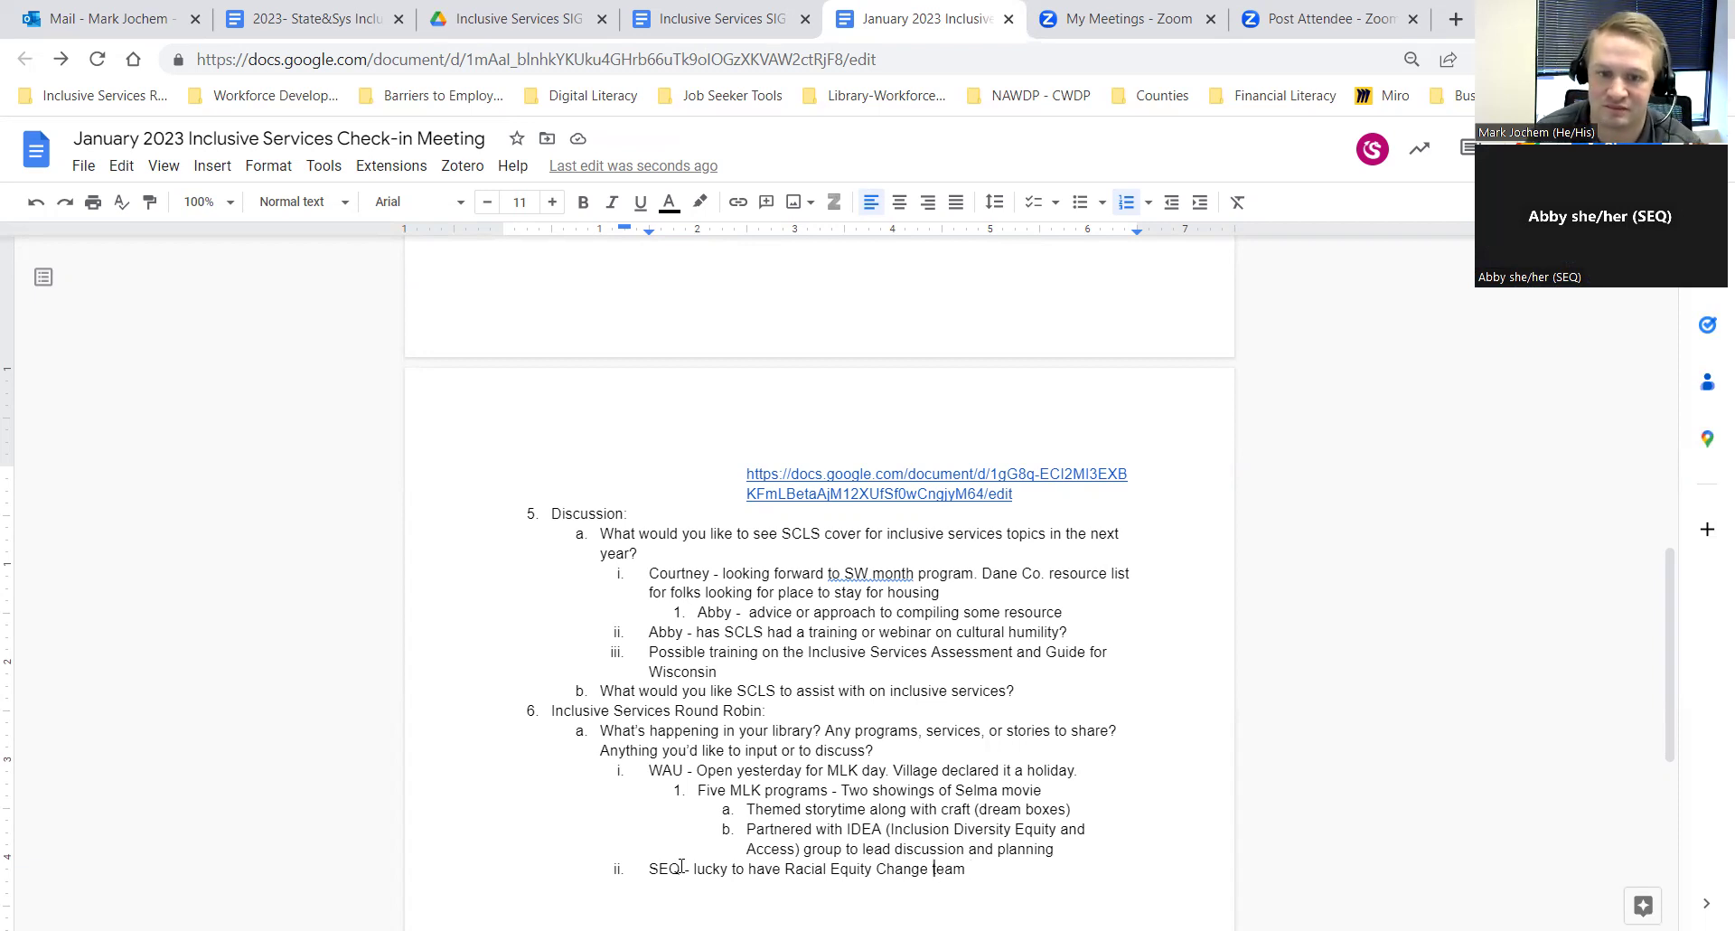
{"action": "key", "text": "Delete"}
{"action": "type", "text": "T"}
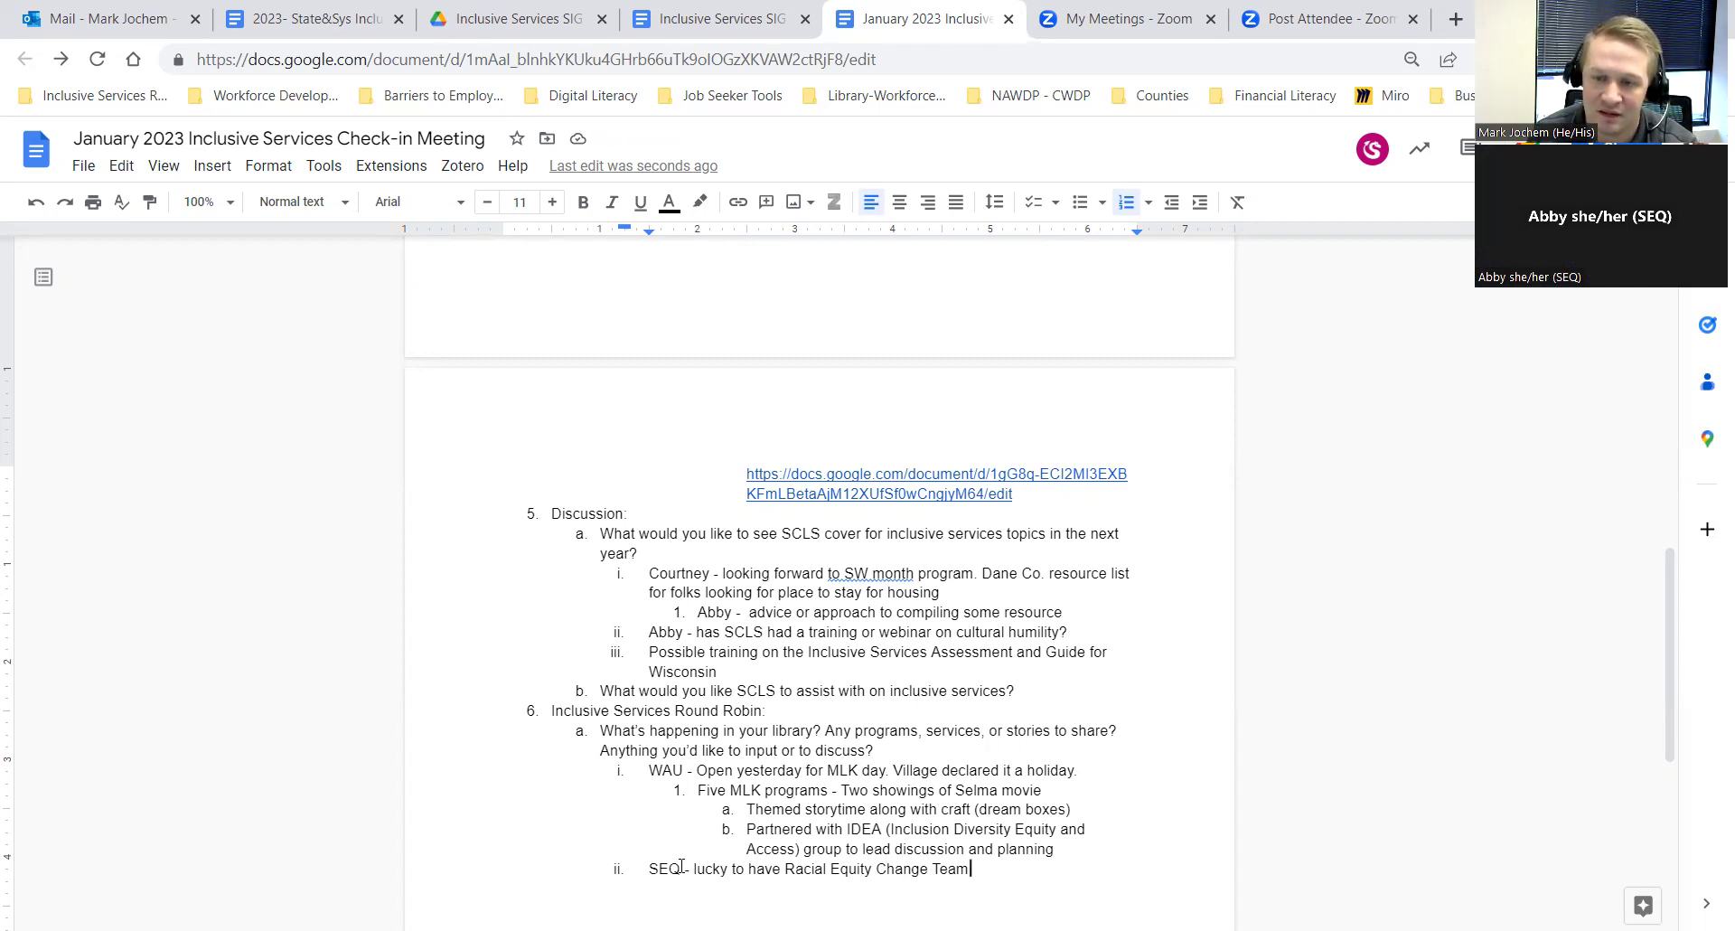
{"action": "type", "text": "."}
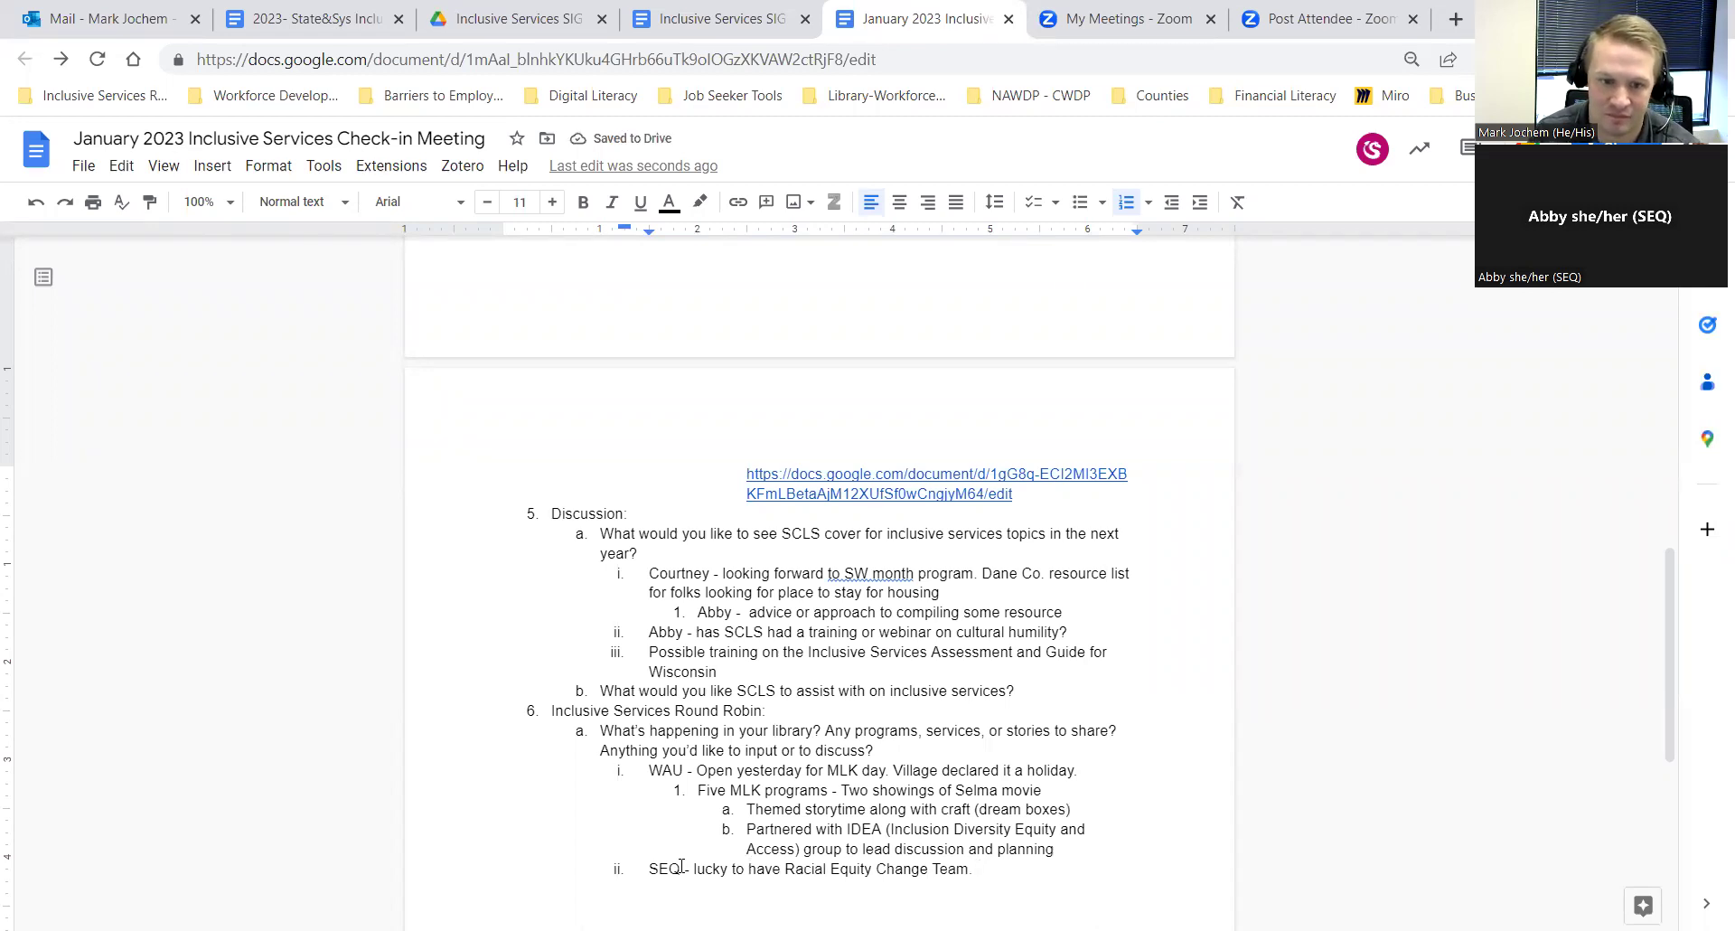
{"action": "key", "text": "Return"}
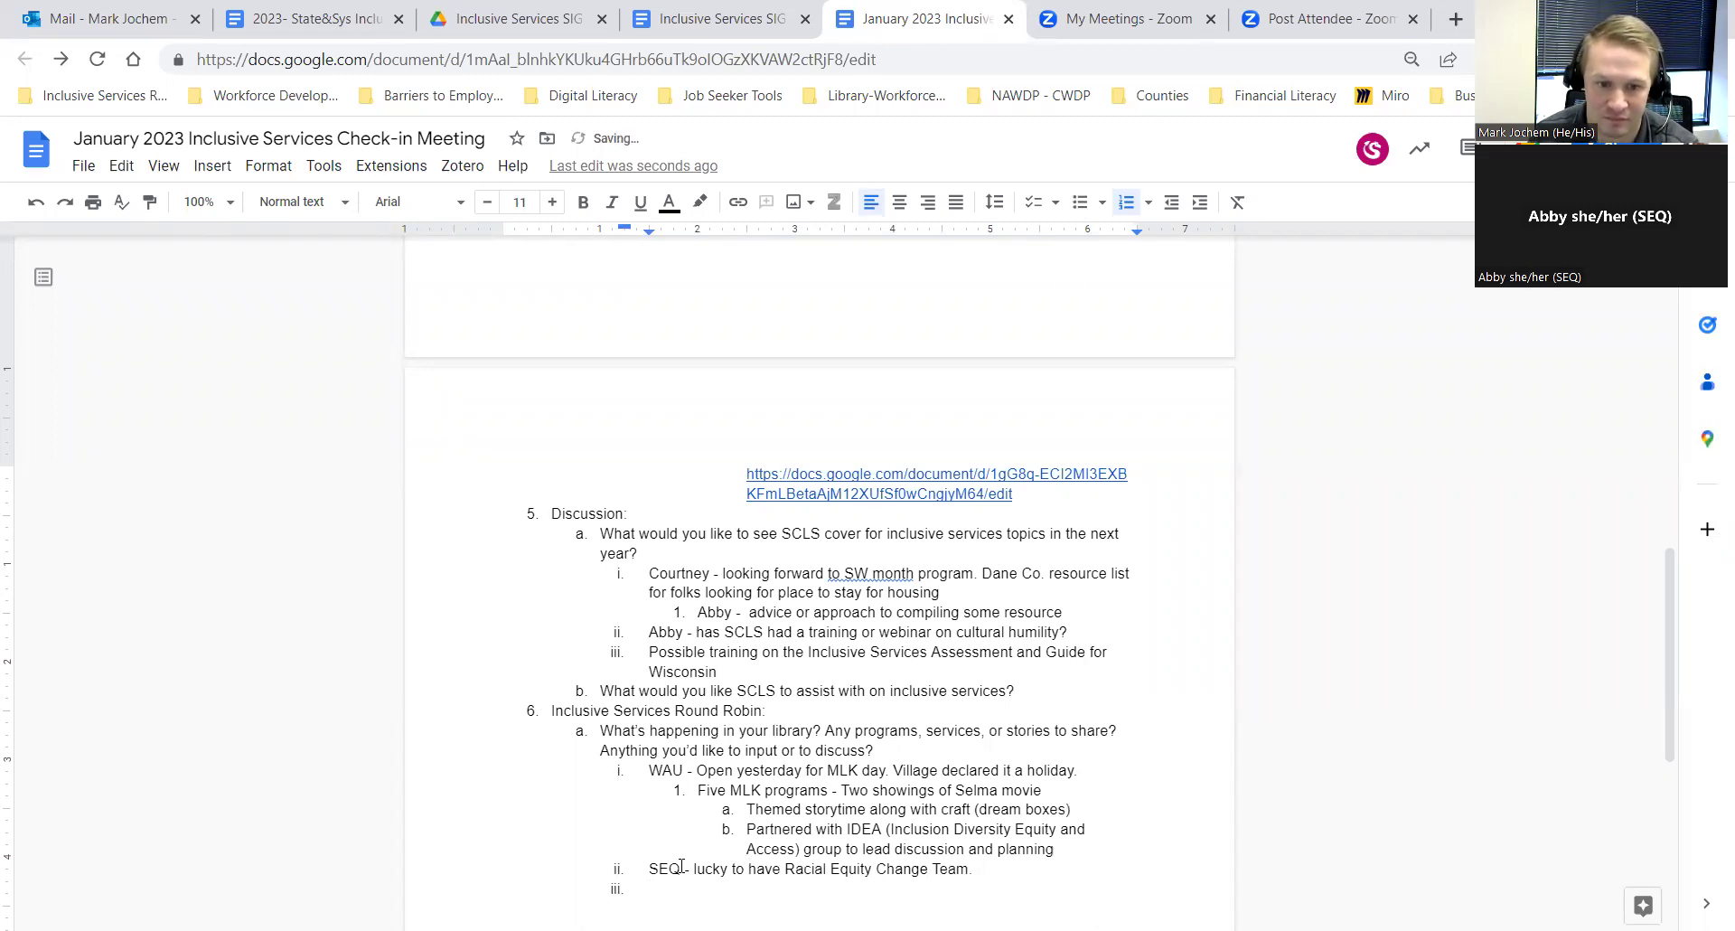
Step: Type item iii as 'SEQ - Healing Labs aimed at teens from the African Diaspora'
{"action": "type", "text": "SEQ "}
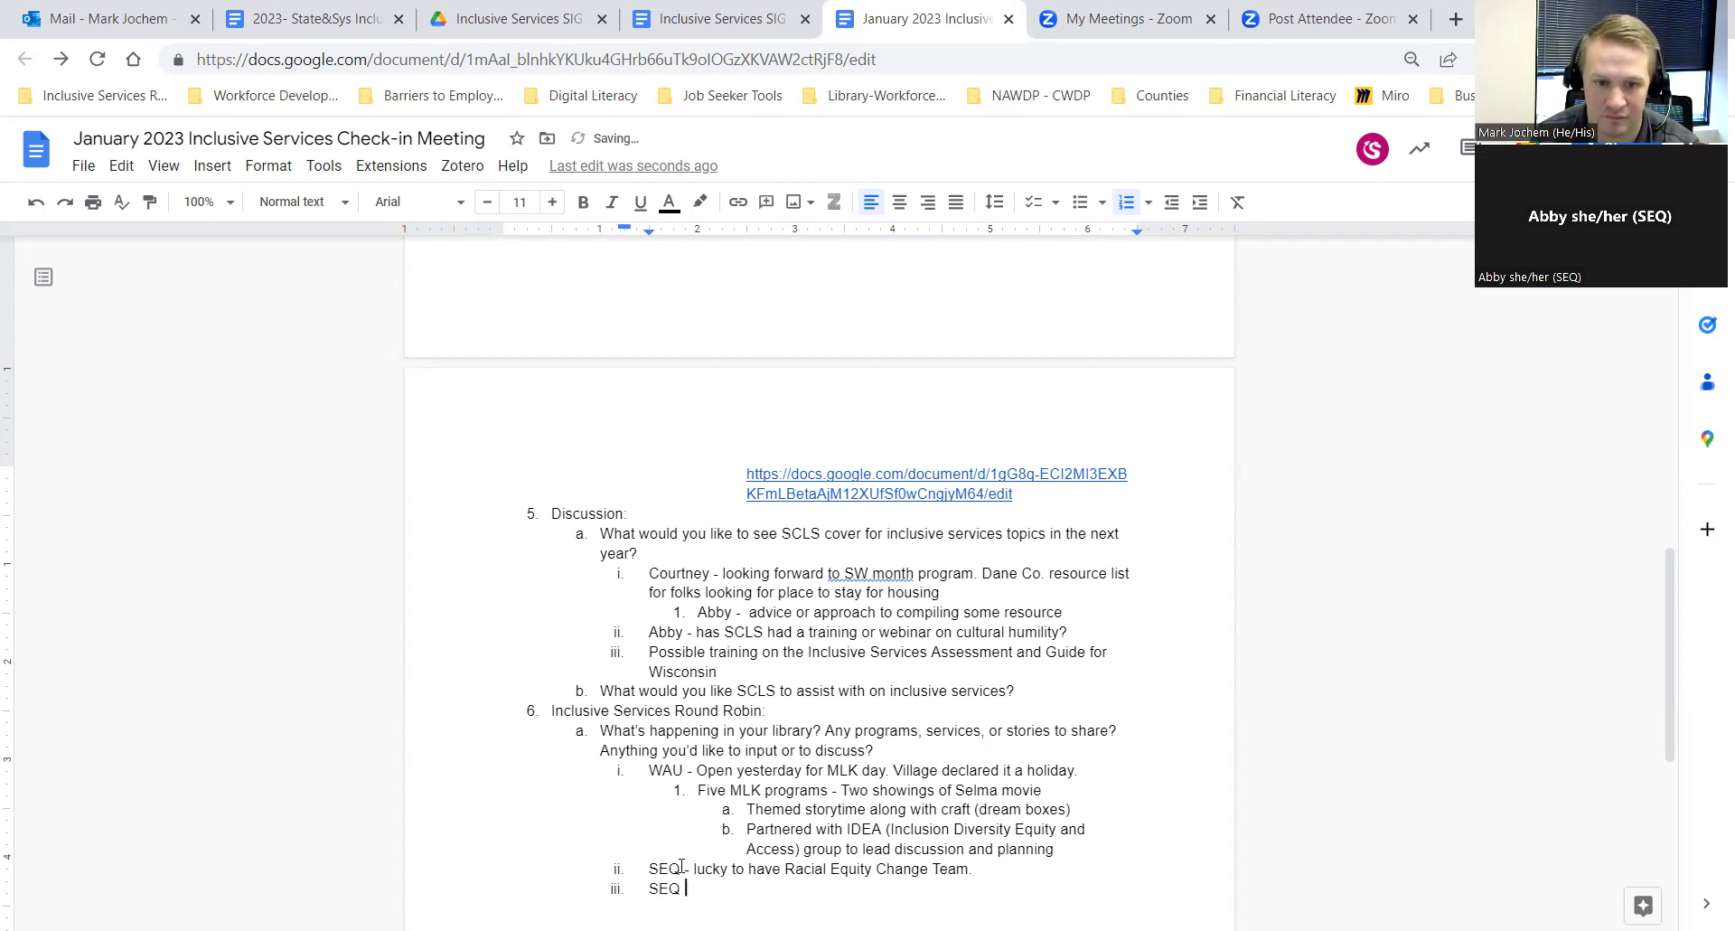
{"action": "type", "text": "- Hv"}
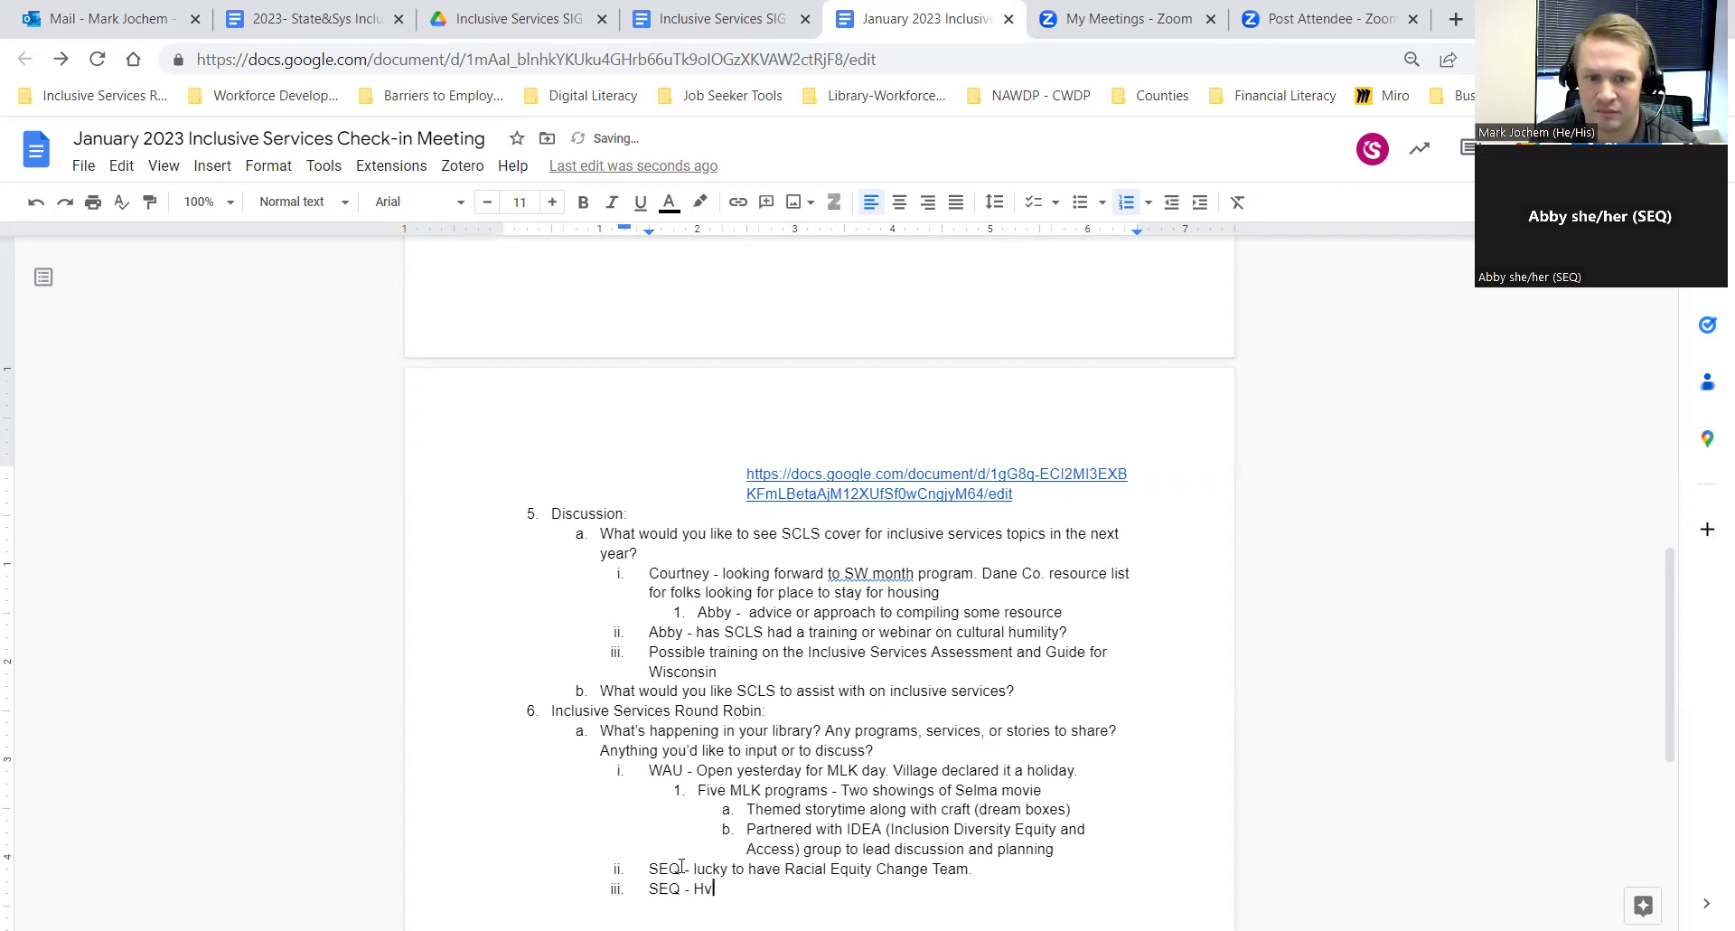
{"action": "key", "text": "BackSpace"}
{"action": "key", "text": "BackSpace"}
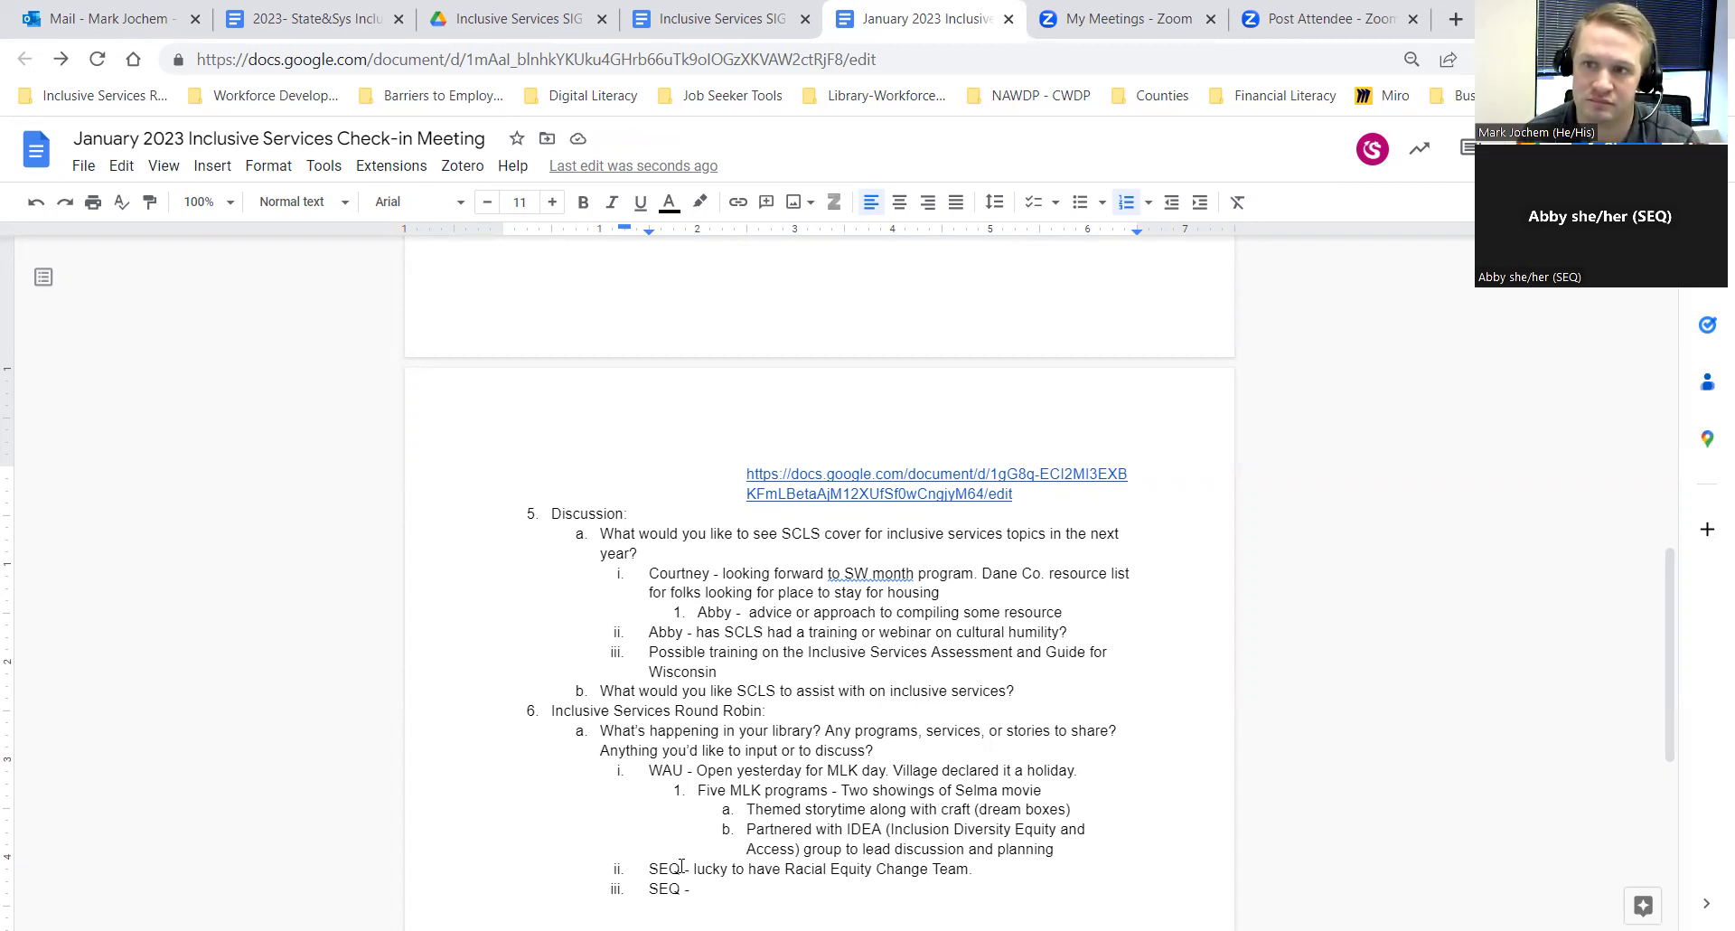
{"action": "type", "text": "Havin g"}
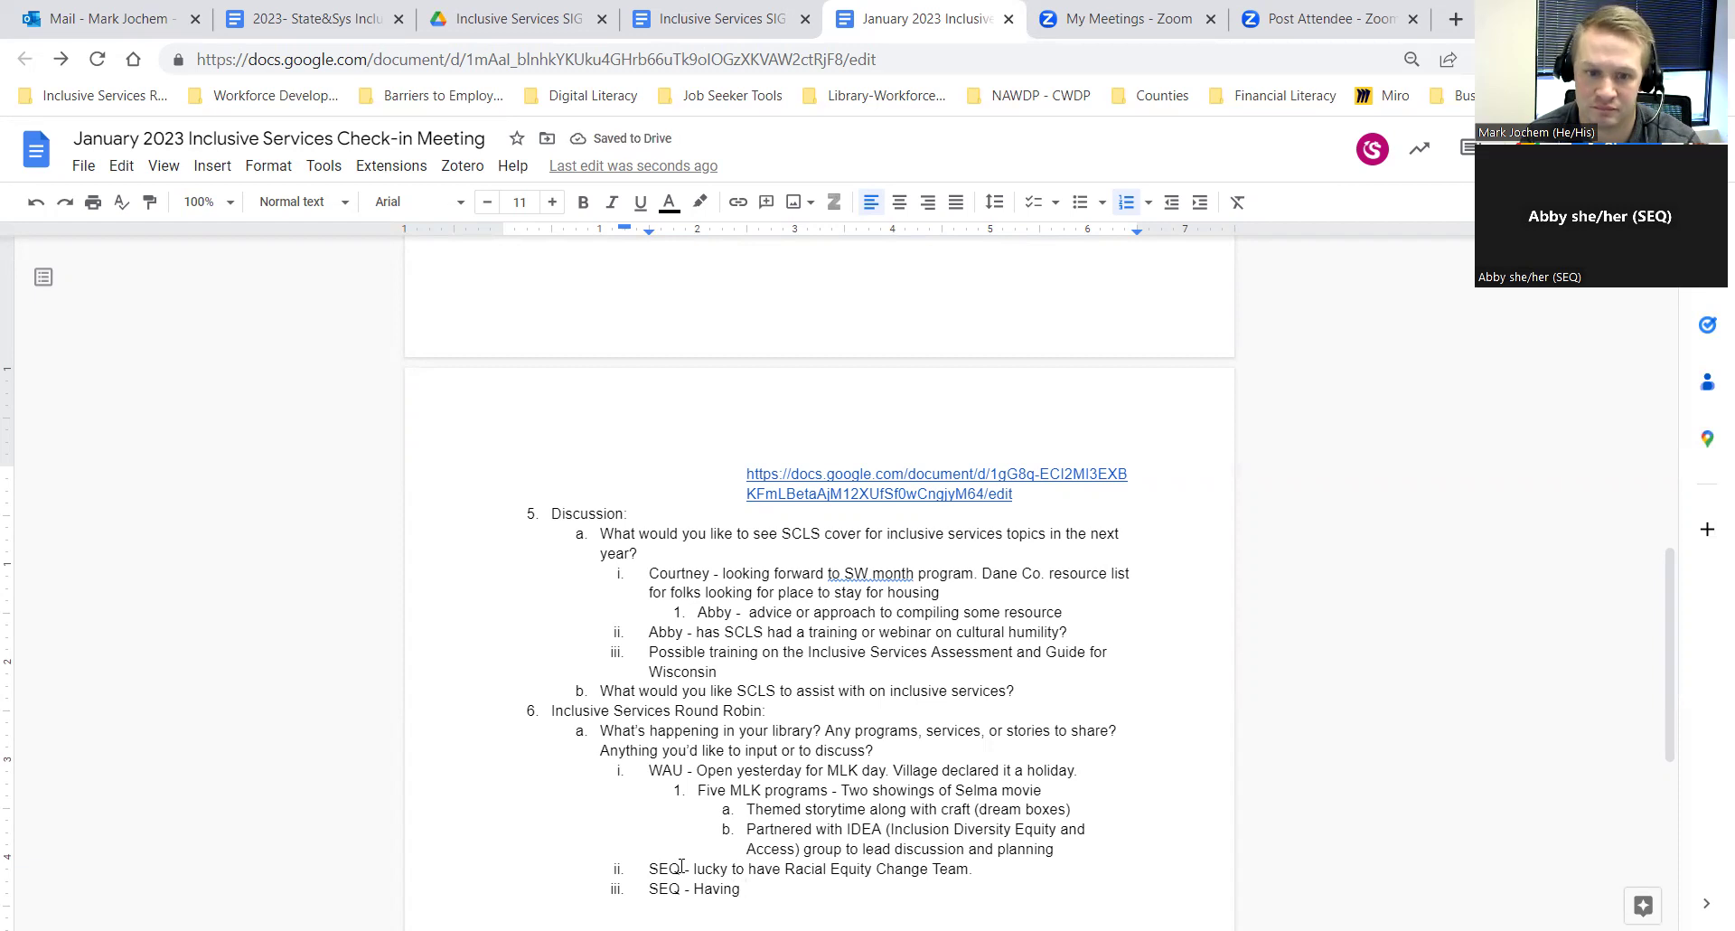
{"action": "key", "text": "BackSpace"}
{"action": "key", "text": "BackSpace"}
{"action": "key", "text": "BackSpace"}
{"action": "key", "text": "BackSpace"}
{"action": "key", "text": "BackSpace"}
{"action": "key", "text": "BackSpace"}
{"action": "type", "text": "ealing"}
{"action": "key", "text": "BackSpace"}
{"action": "key", "text": "BackSpace"}
{"action": "key", "text": "BackSpace"}
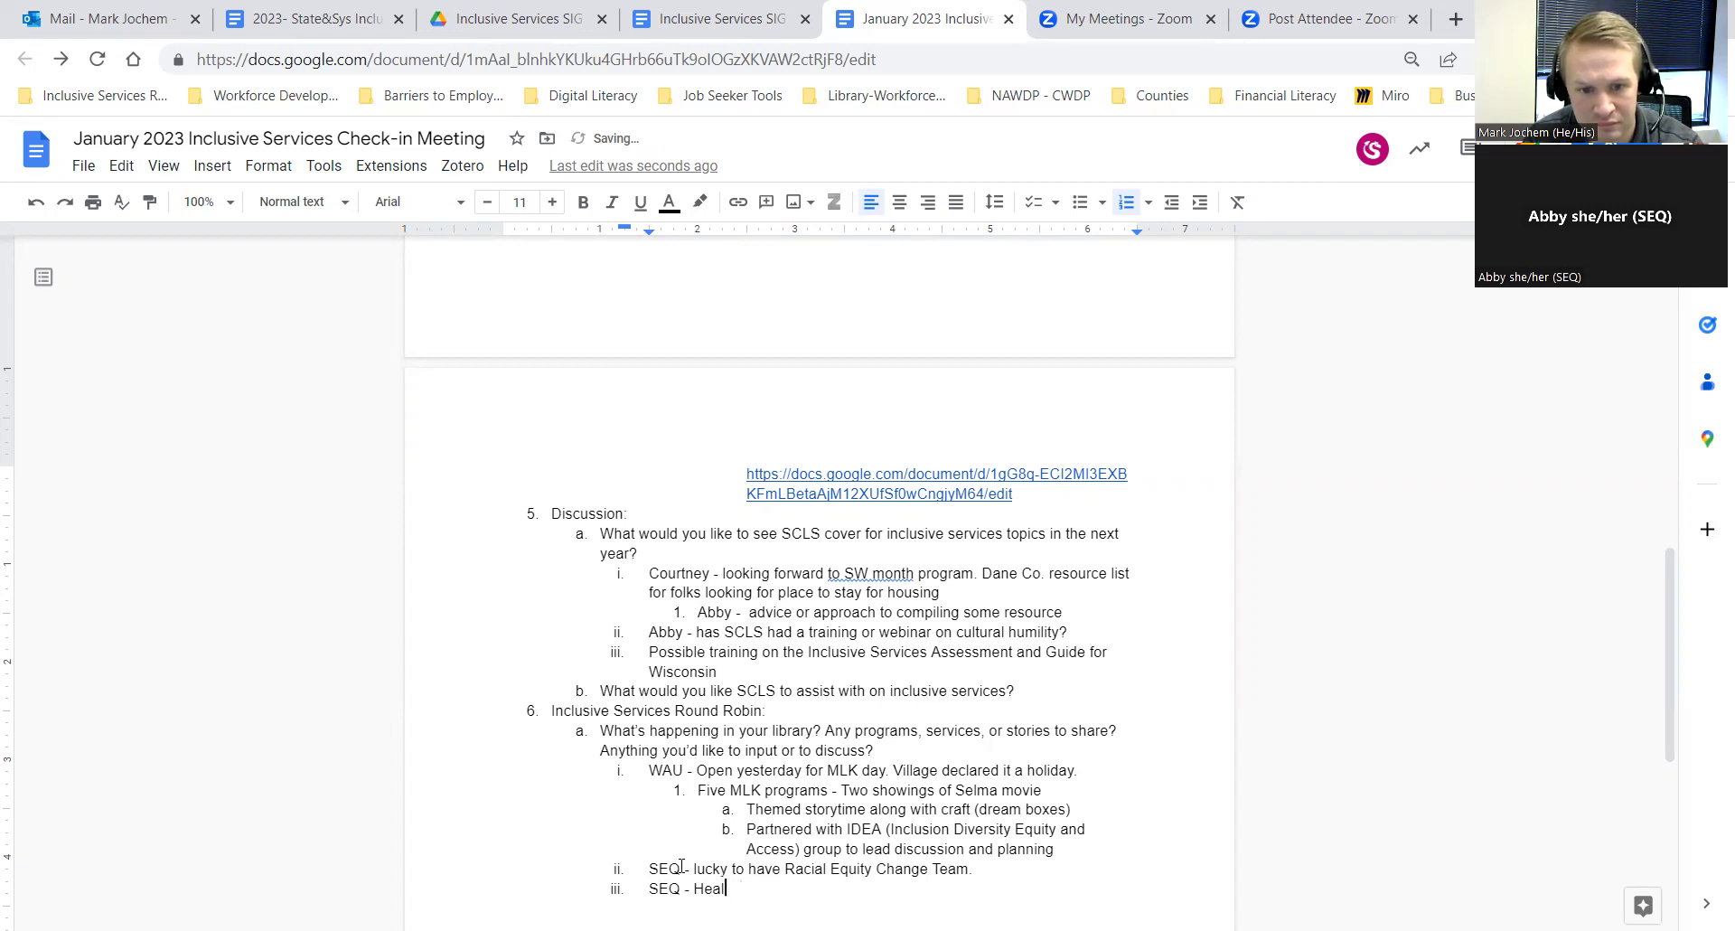
{"action": "type", "text": "ing "}
{"action": "type", "text": "Lib"}
{"action": "key", "text": "BackSpace"}
{"action": "key", "text": "BackSpace"}
{"action": "key", "text": "BackSpace"}
{"action": "type", "text": "Labs aimed "}
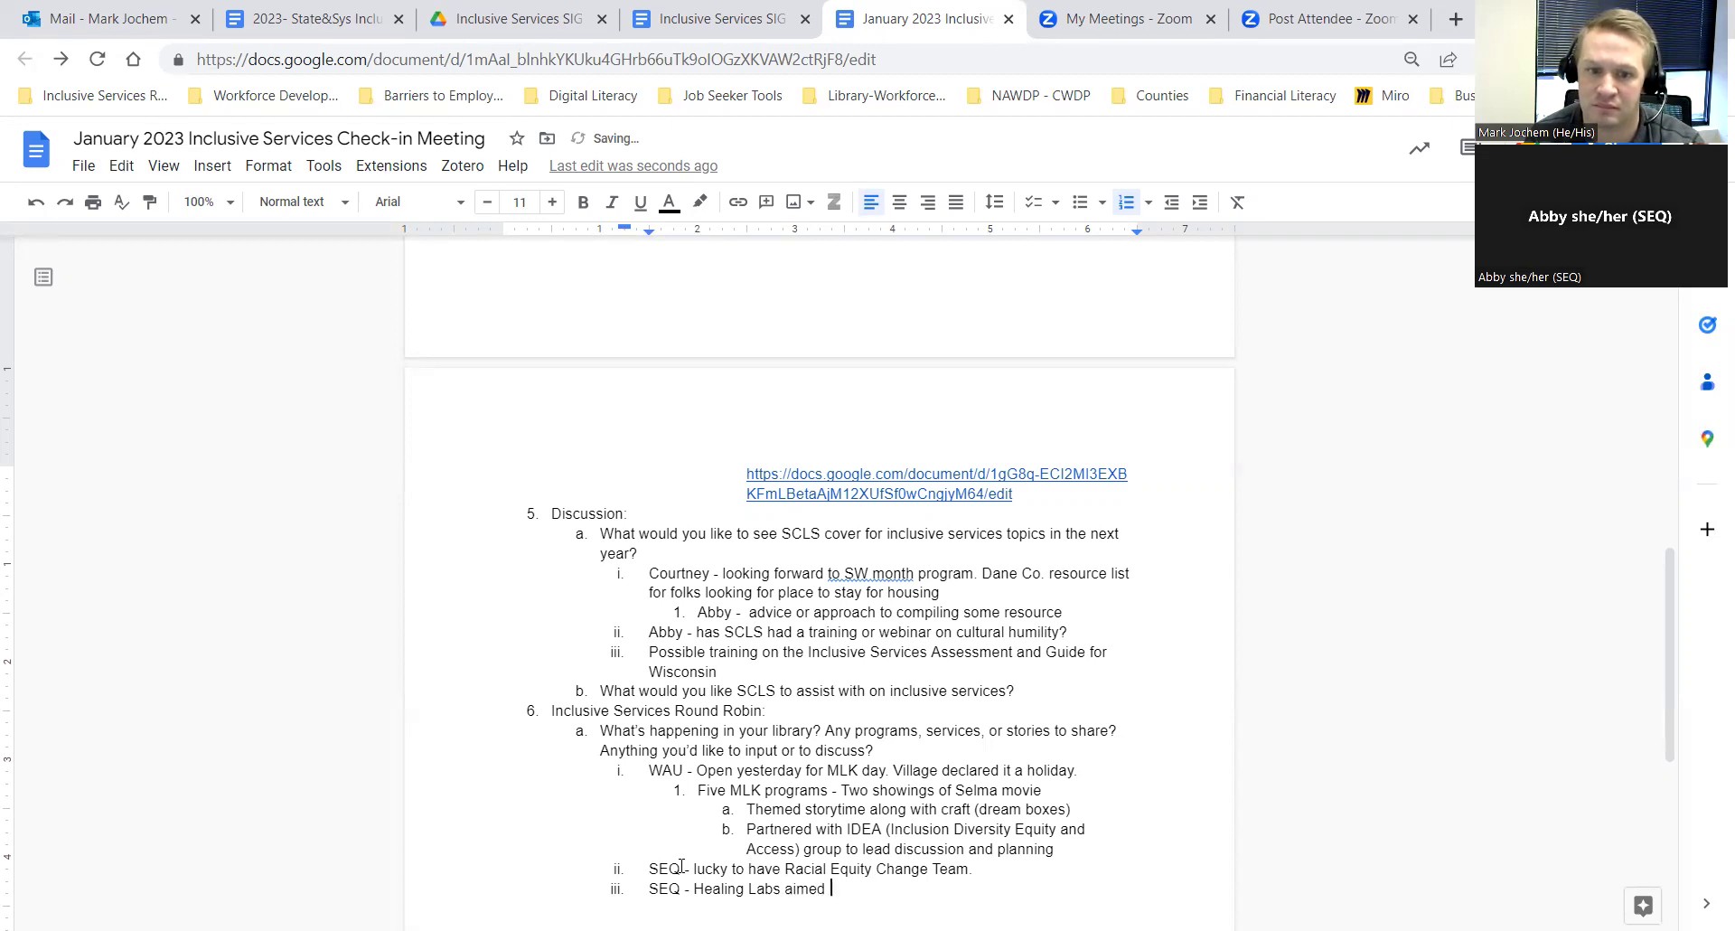
{"action": "type", "text": "at teen"}
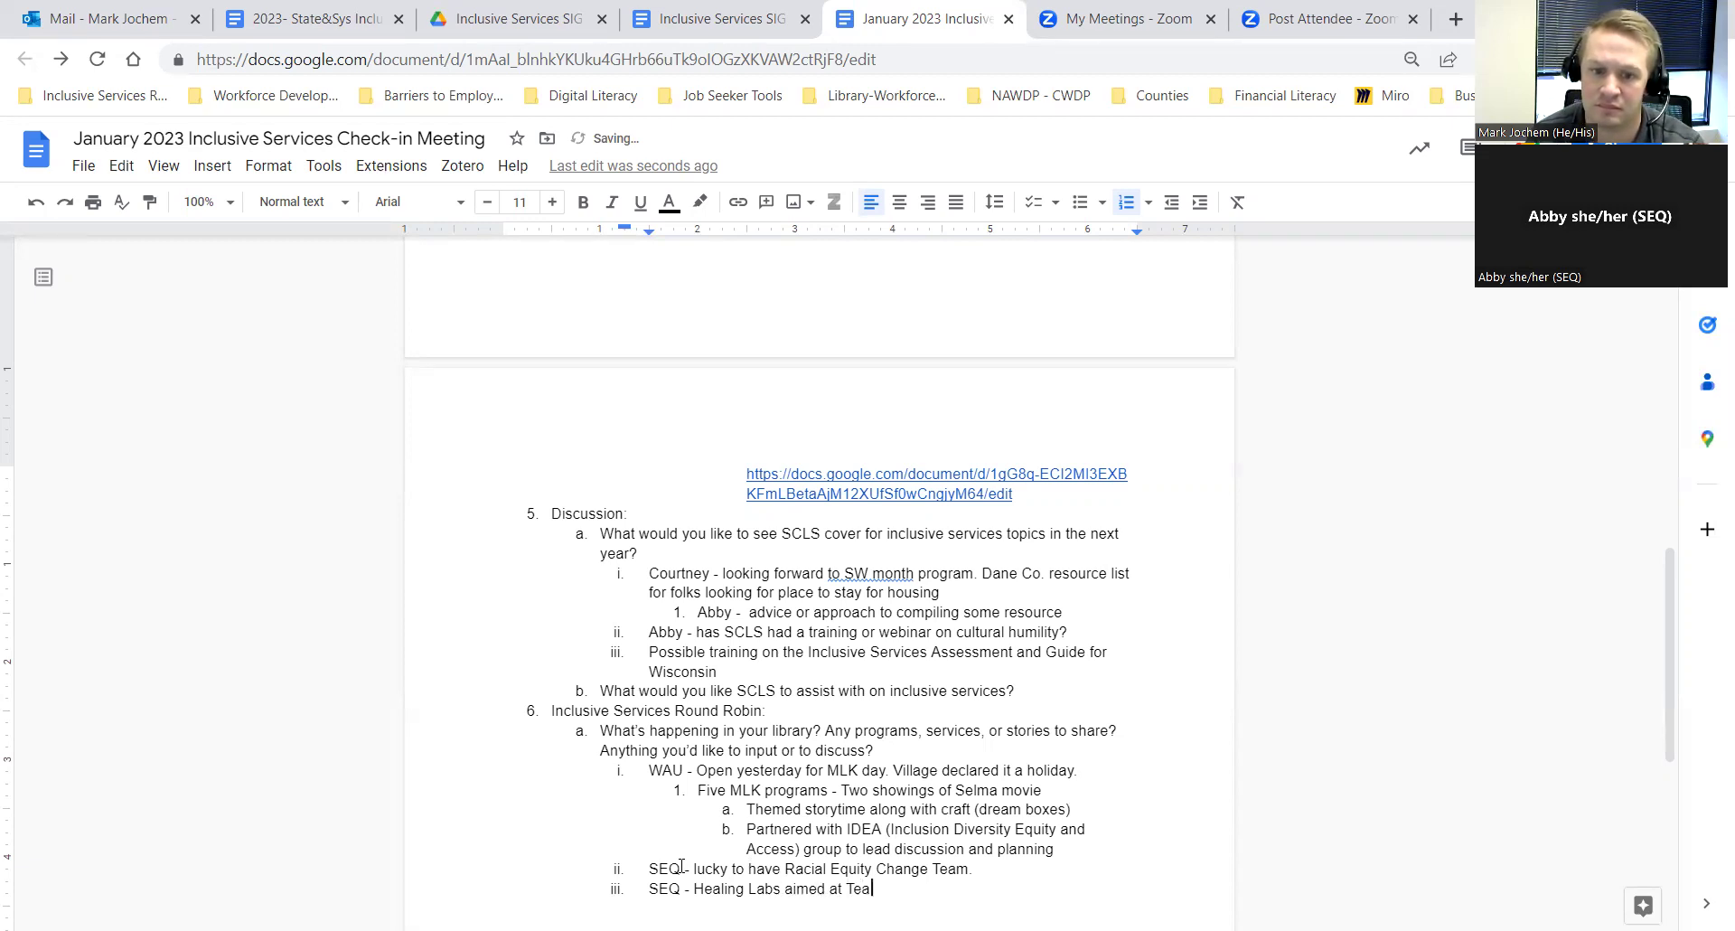
{"action": "key", "text": "BackSpace"}
{"action": "key", "text": "BackSpace"}
{"action": "key", "text": "BackSpace"}
{"action": "type", "text": "e"}
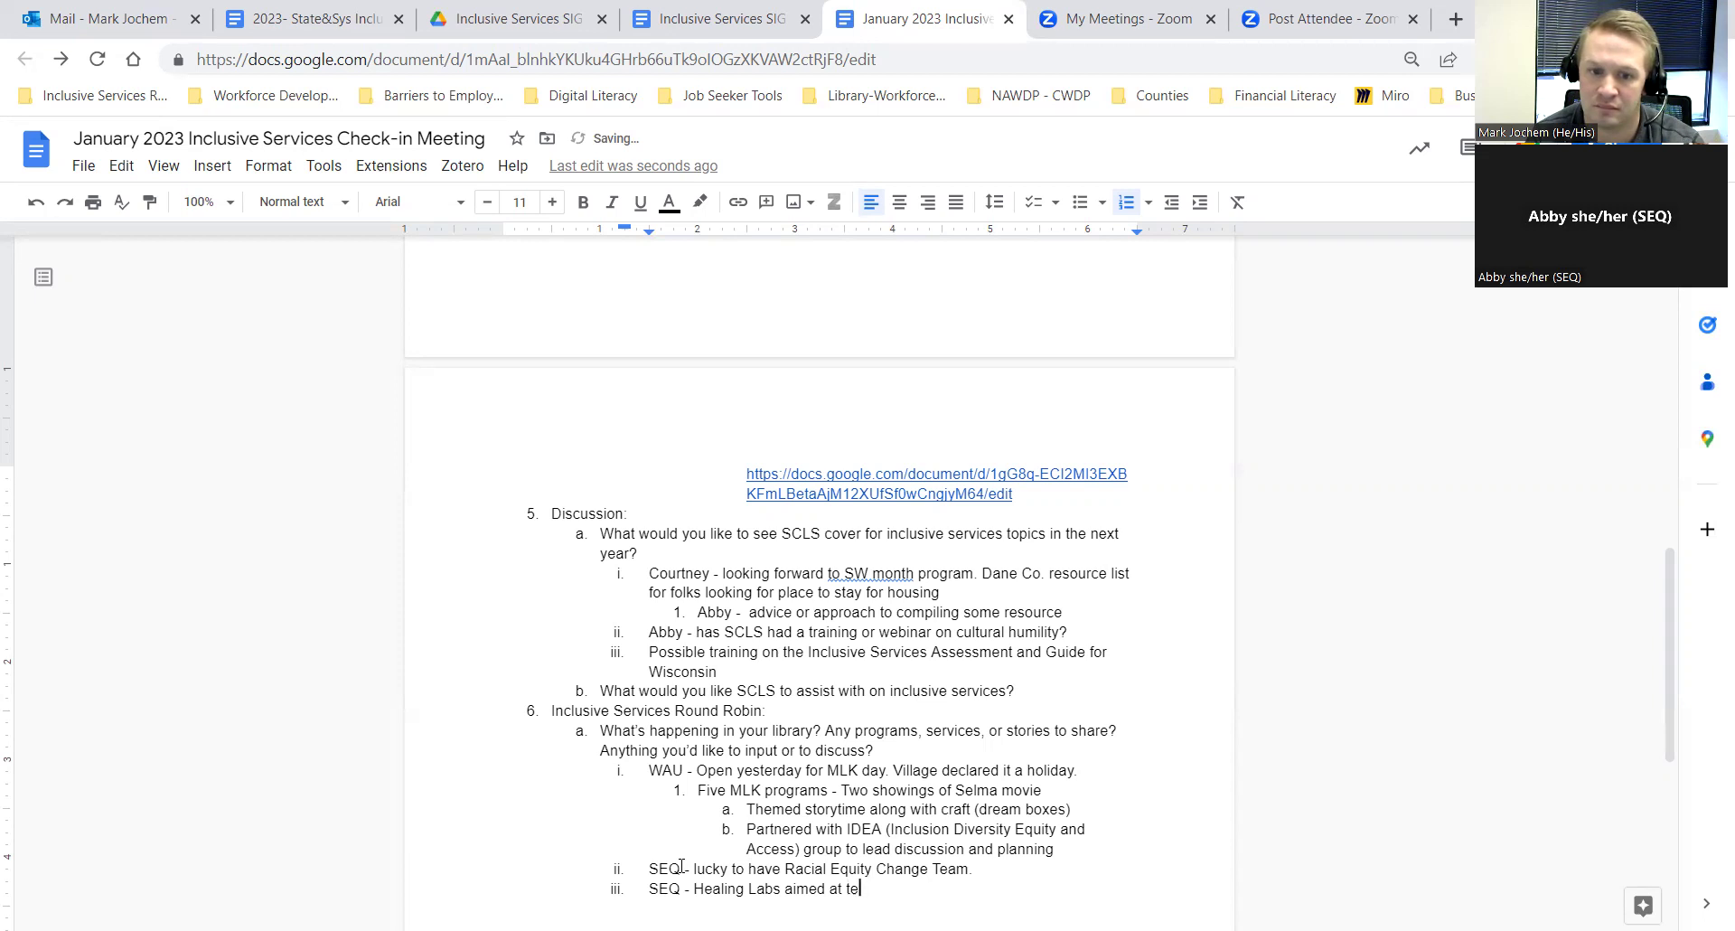
{"action": "type", "text": "ens from "}
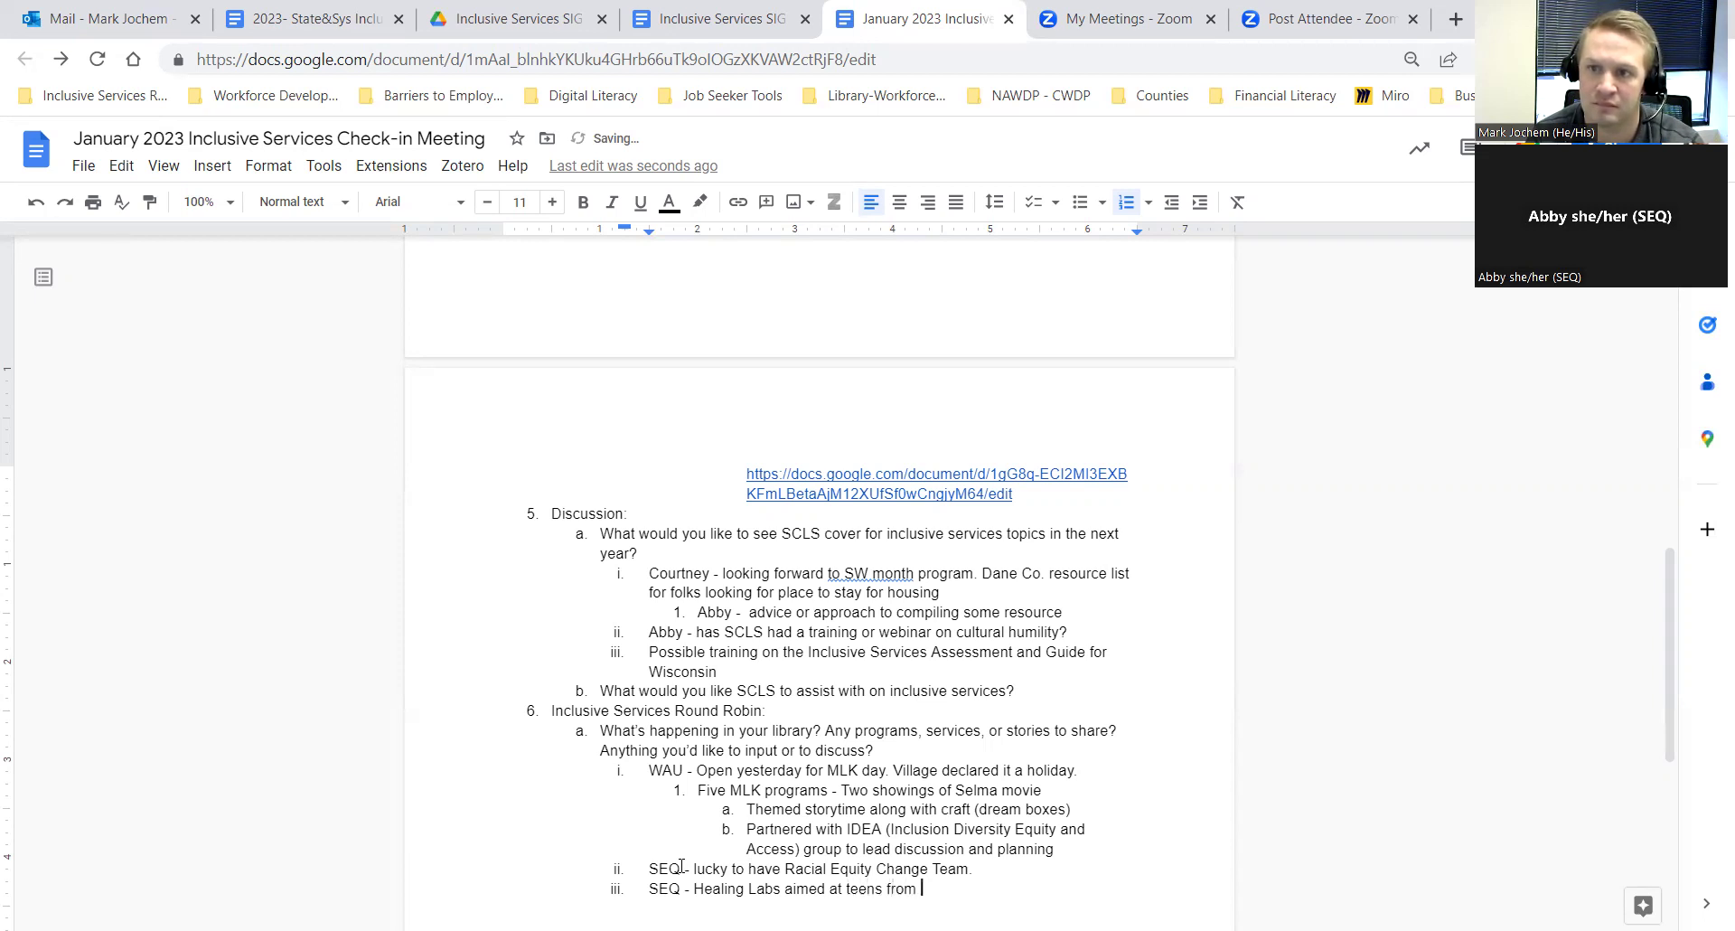
{"action": "type", "text": "the African "}
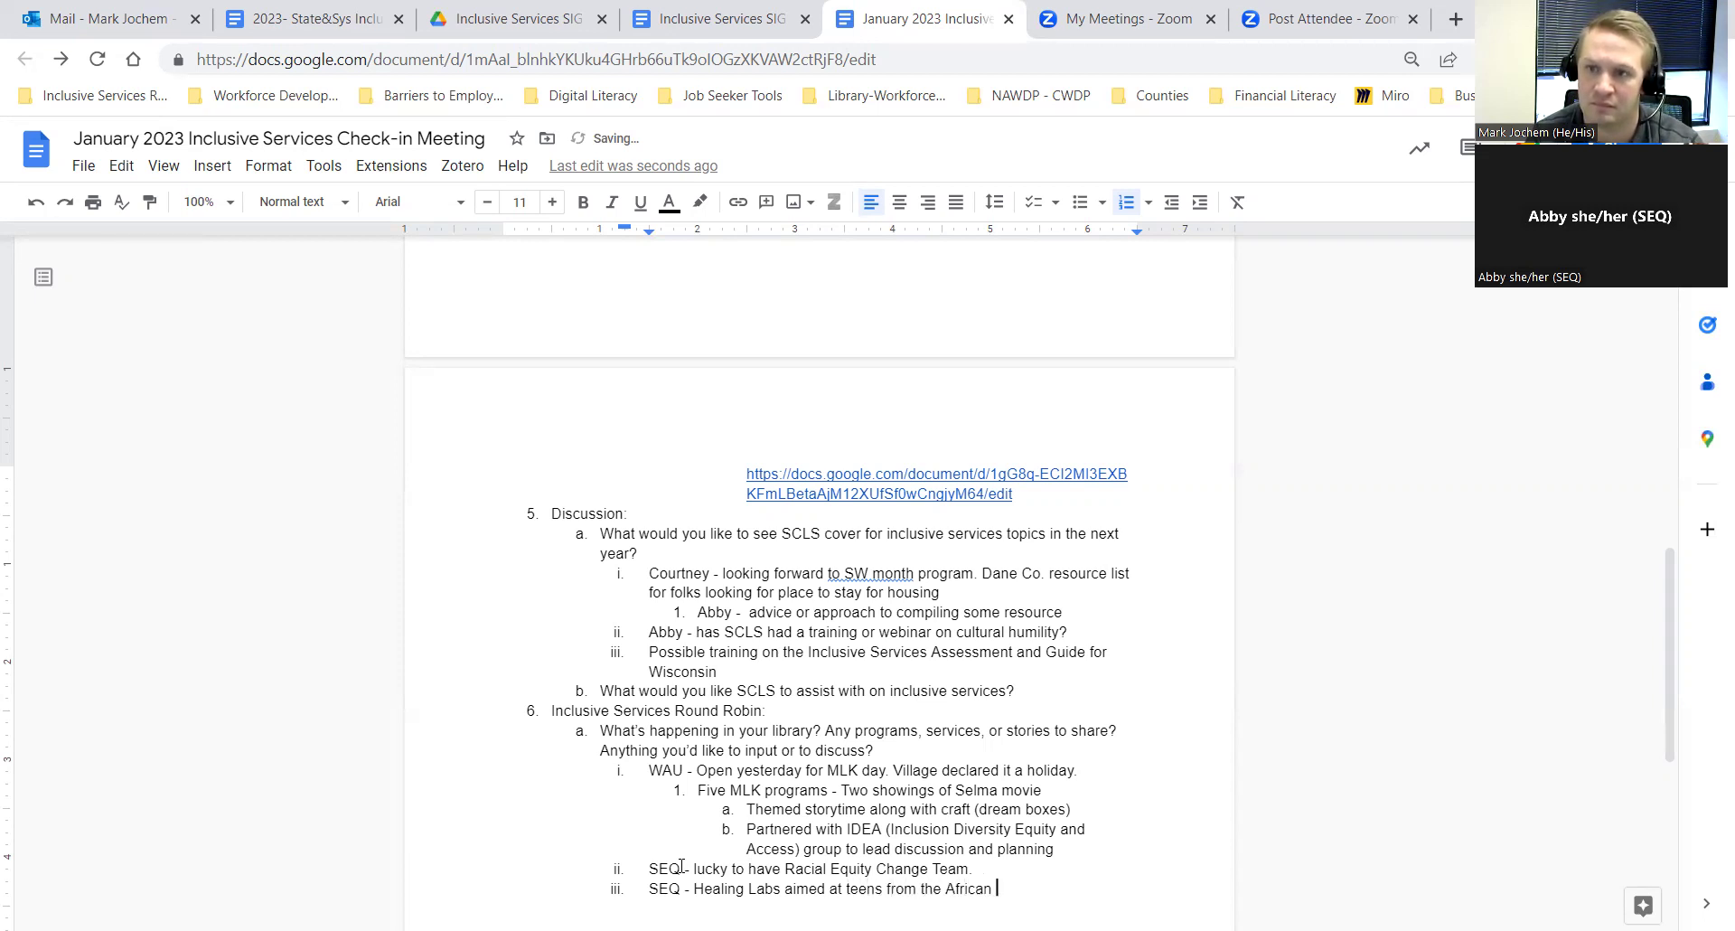
{"action": "type", "text": "Diaspora"}
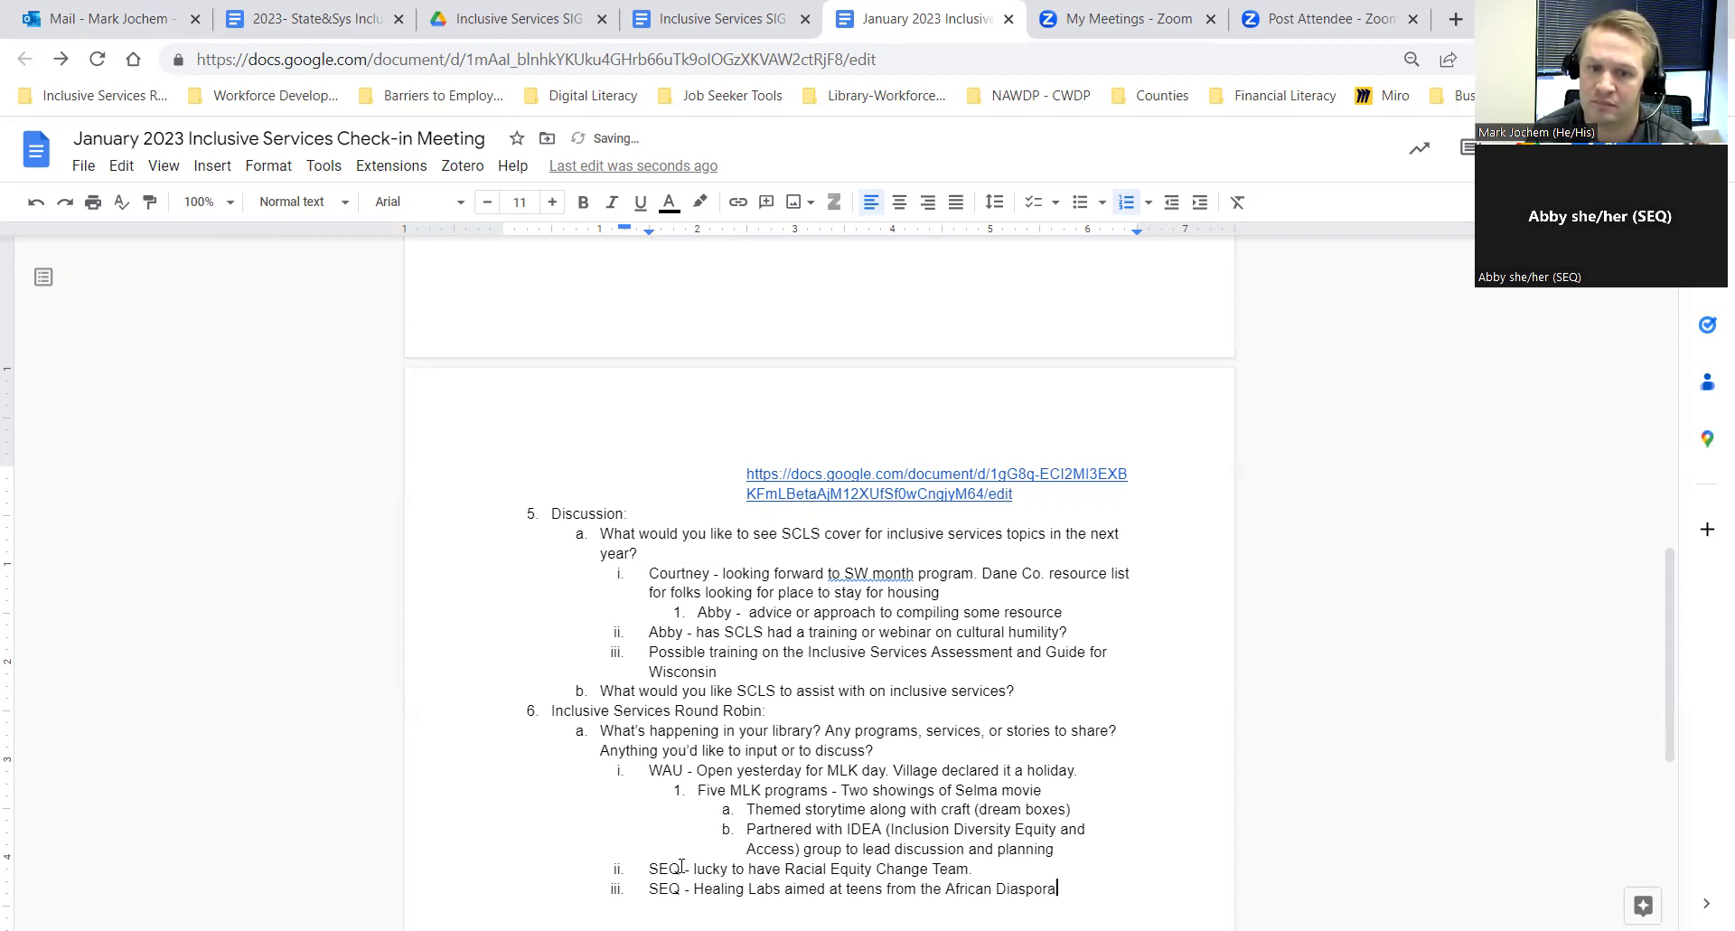
Step: Add an indented sub-note under item iii beginning 'Having a challenge'
{"action": "key", "text": "Return"}
{"action": "key", "text": "Tab"}
{"action": "type", "text": "Hav"}
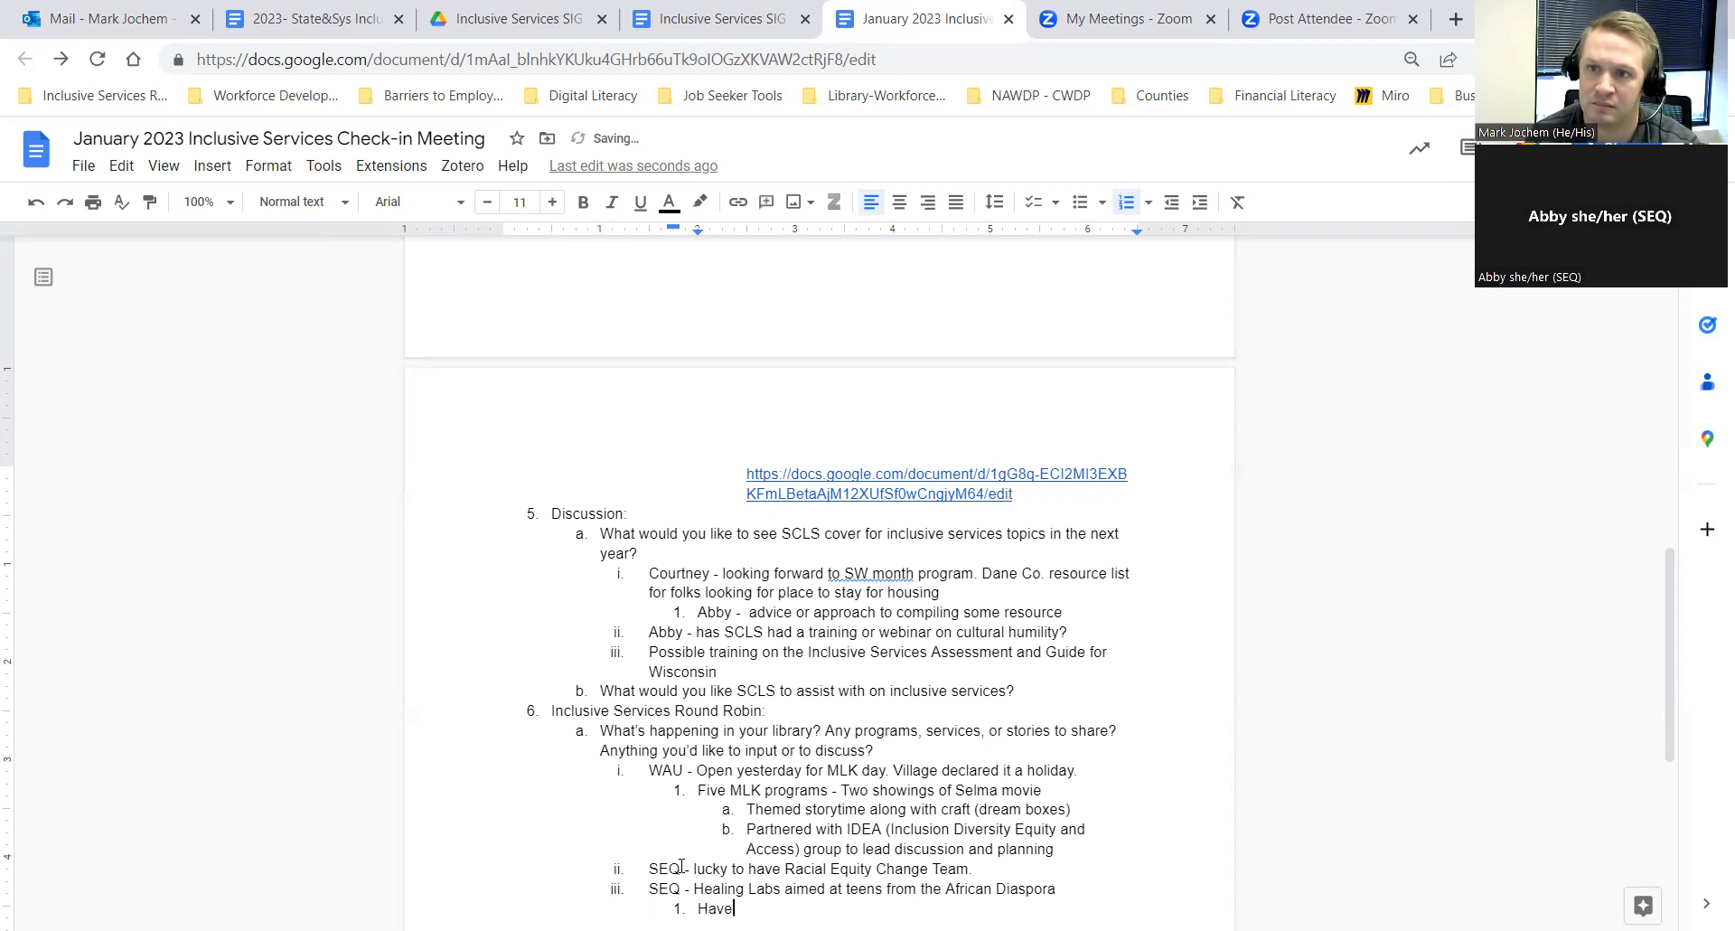
{"action": "type", "text": "ing"}
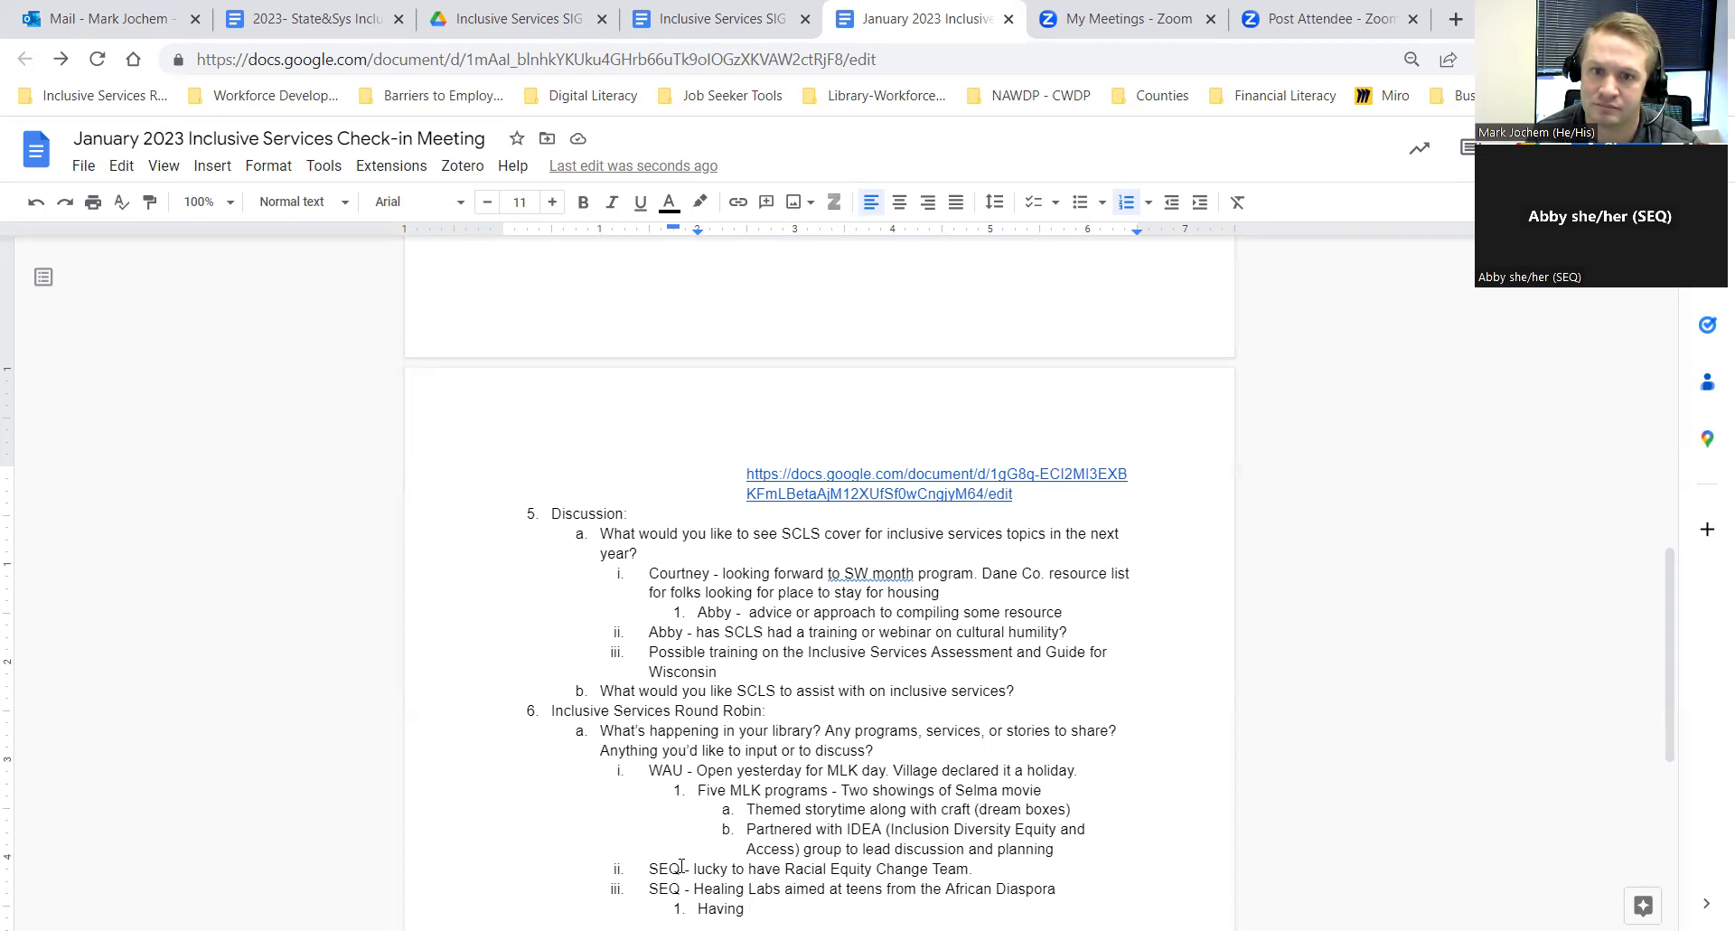
{"action": "type", "text": "a cha"}
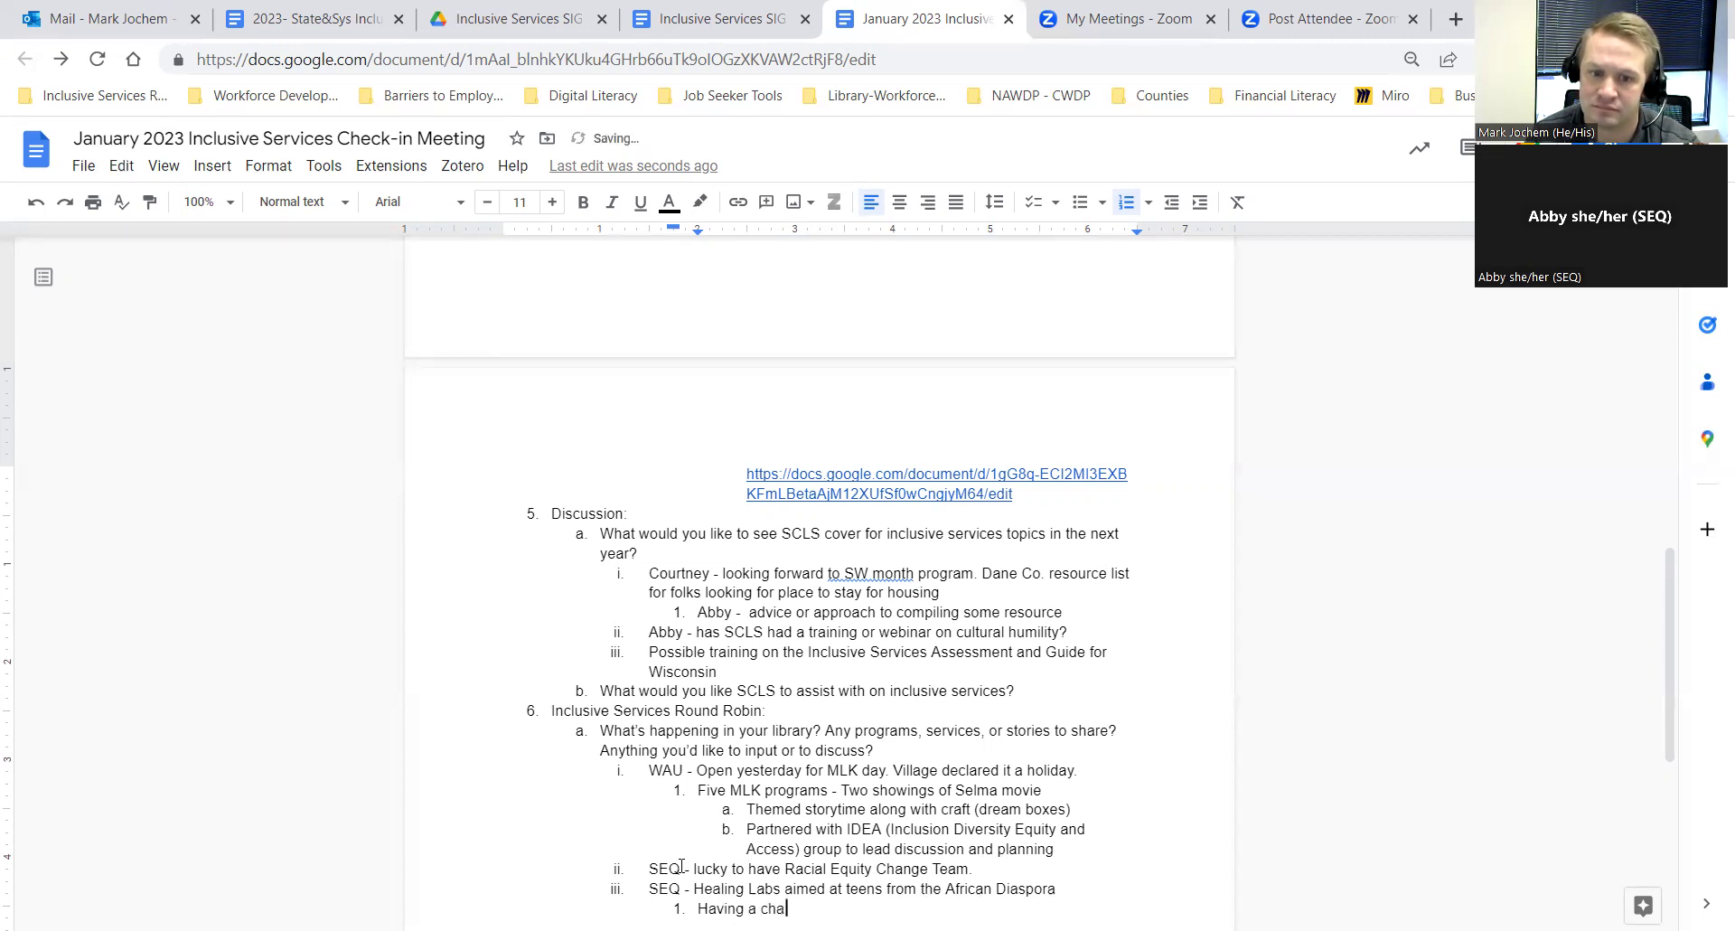
{"action": "type", "text": "lleng"}
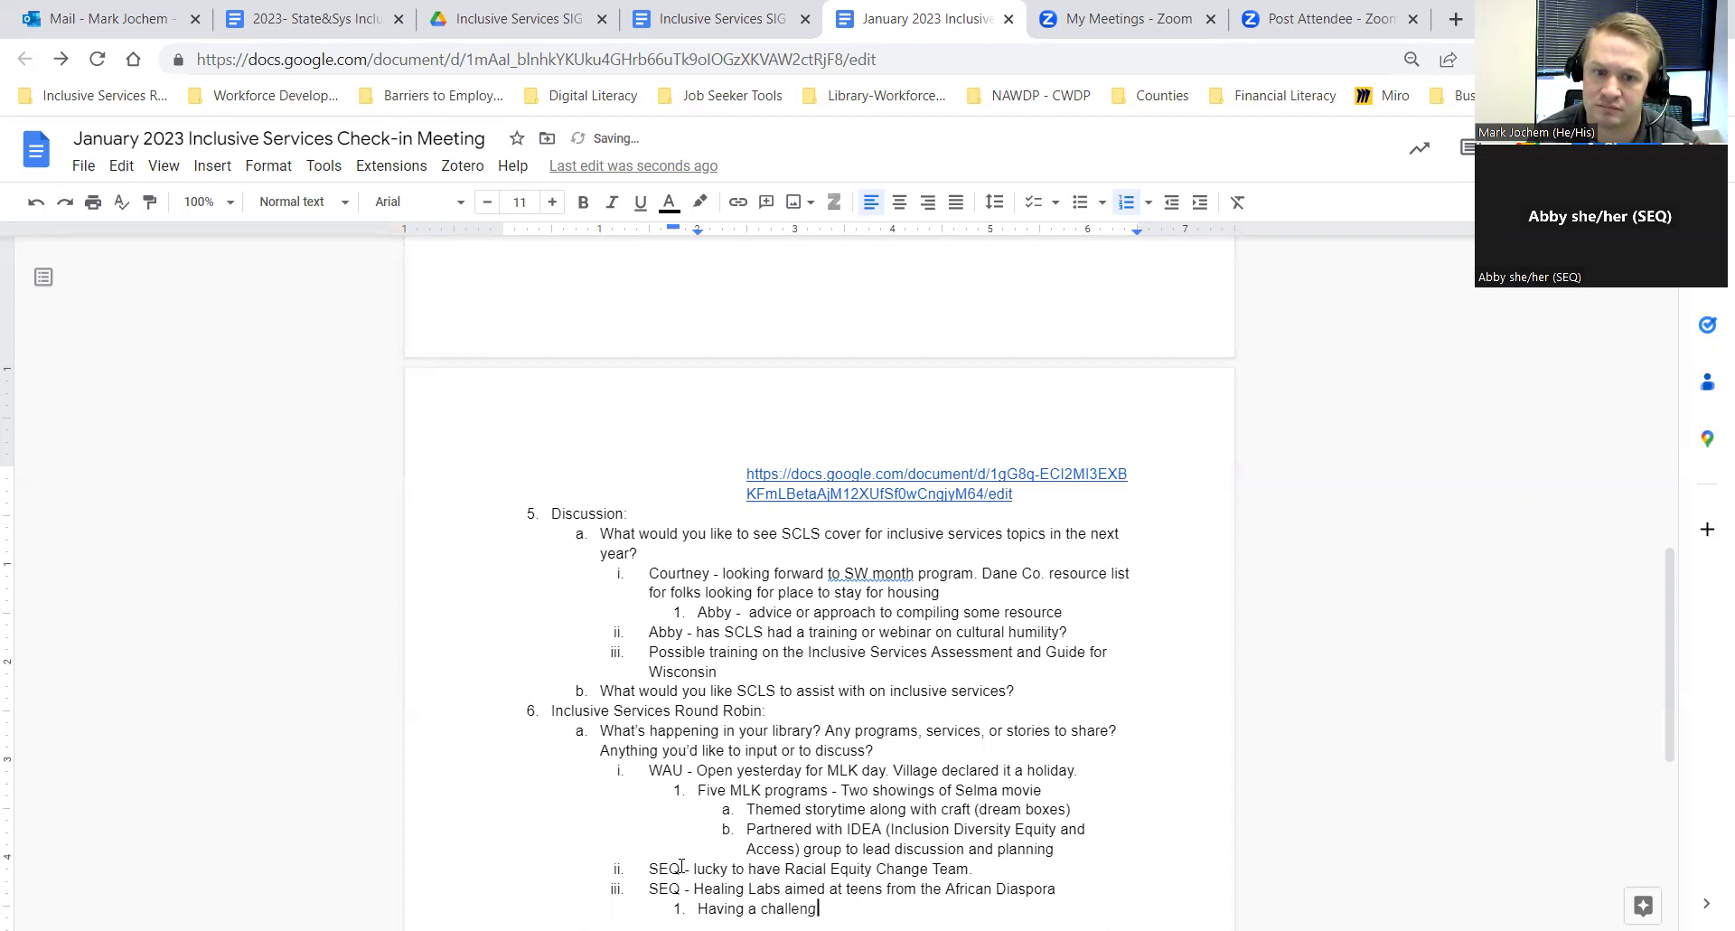
{"action": "type", "text": "e"}
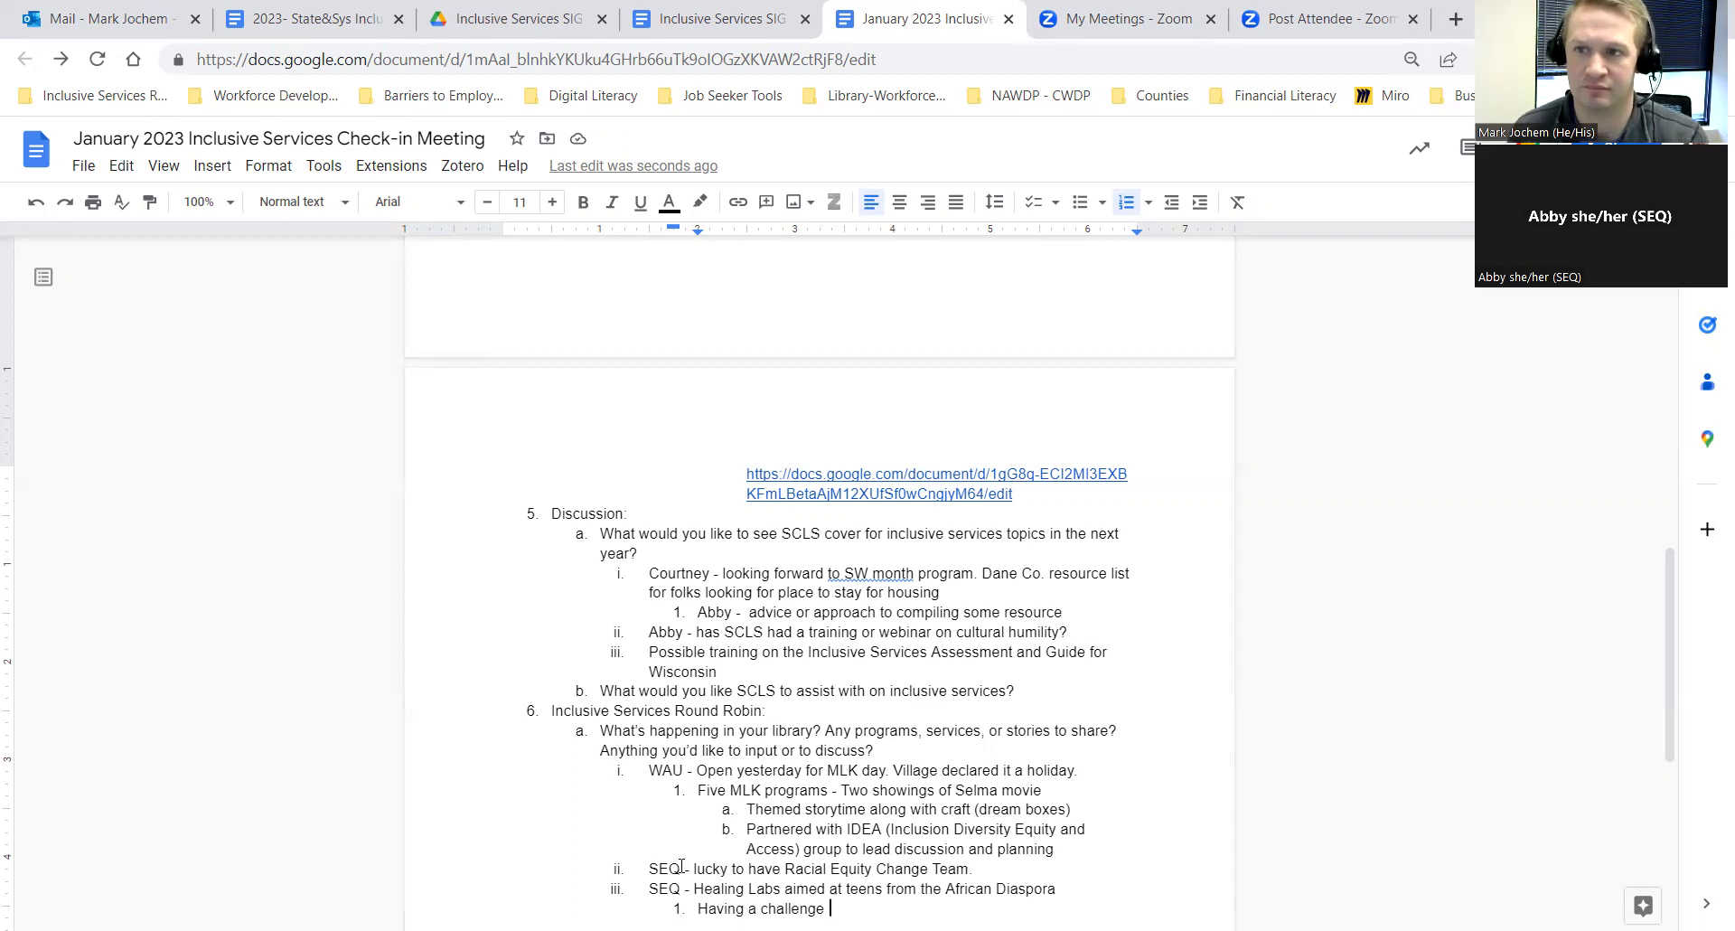
{"action": "scroll", "coordinate": [757, 766], "scroll_direction": "down", "scroll_amount": 2}
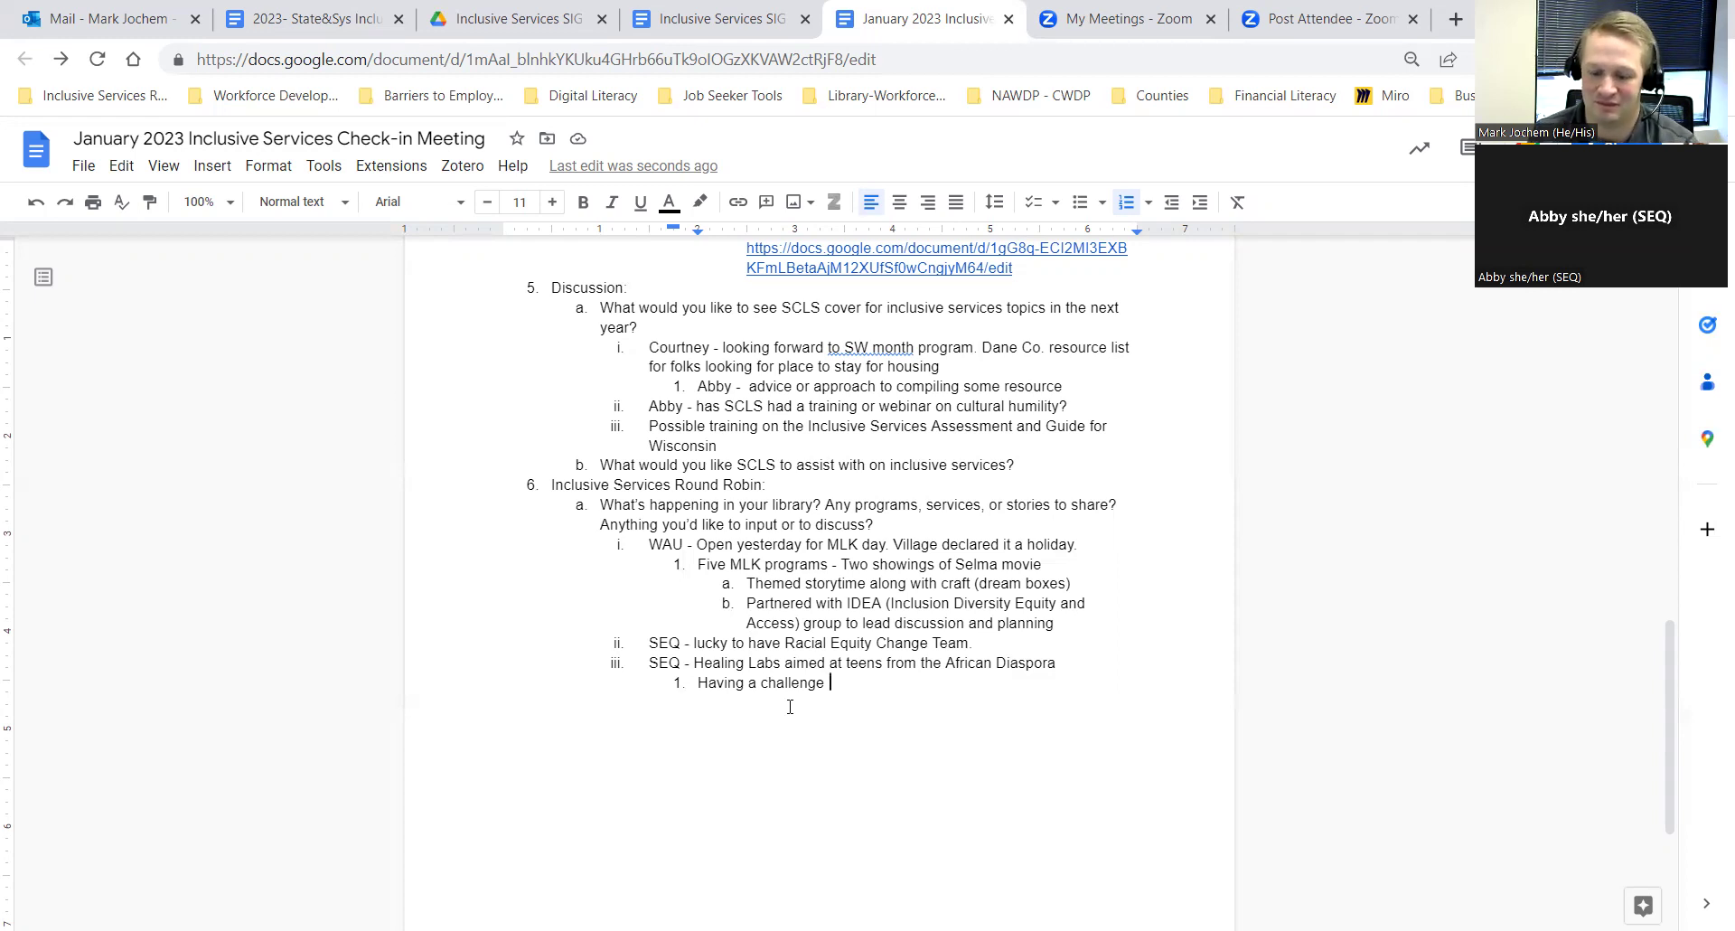
Step: Extend the sub-note with 'how to facilitate the planning of the service and supporting the'
{"action": "type", "text": "how "}
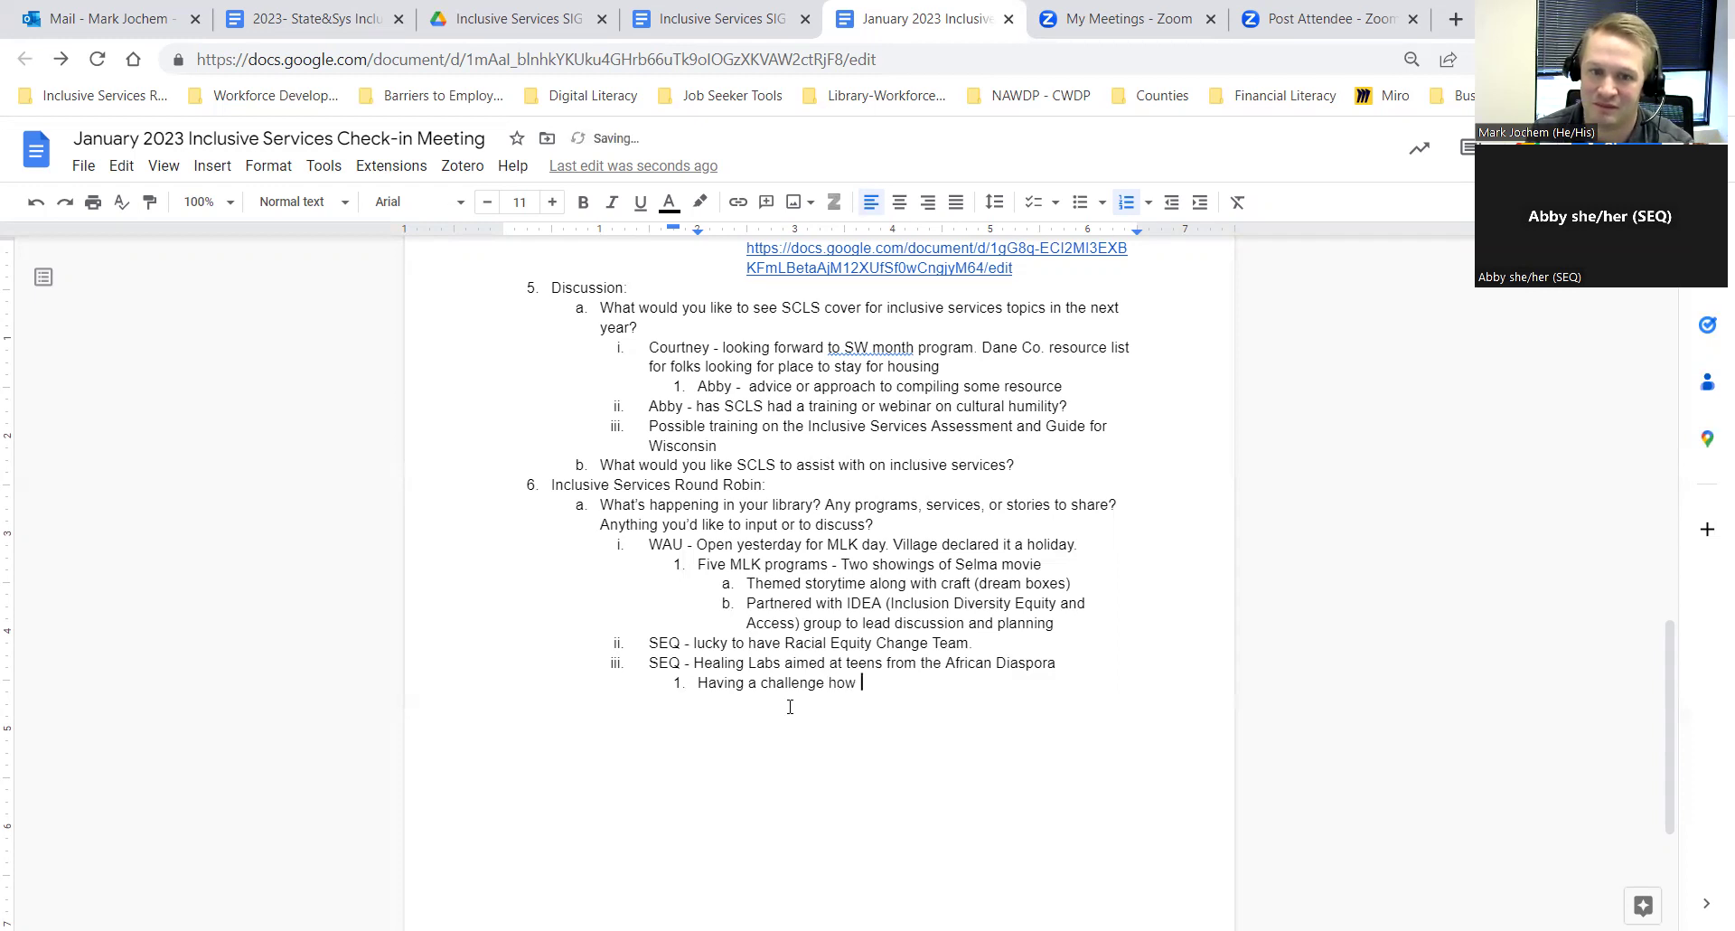
{"action": "type", "text": "to facilita"}
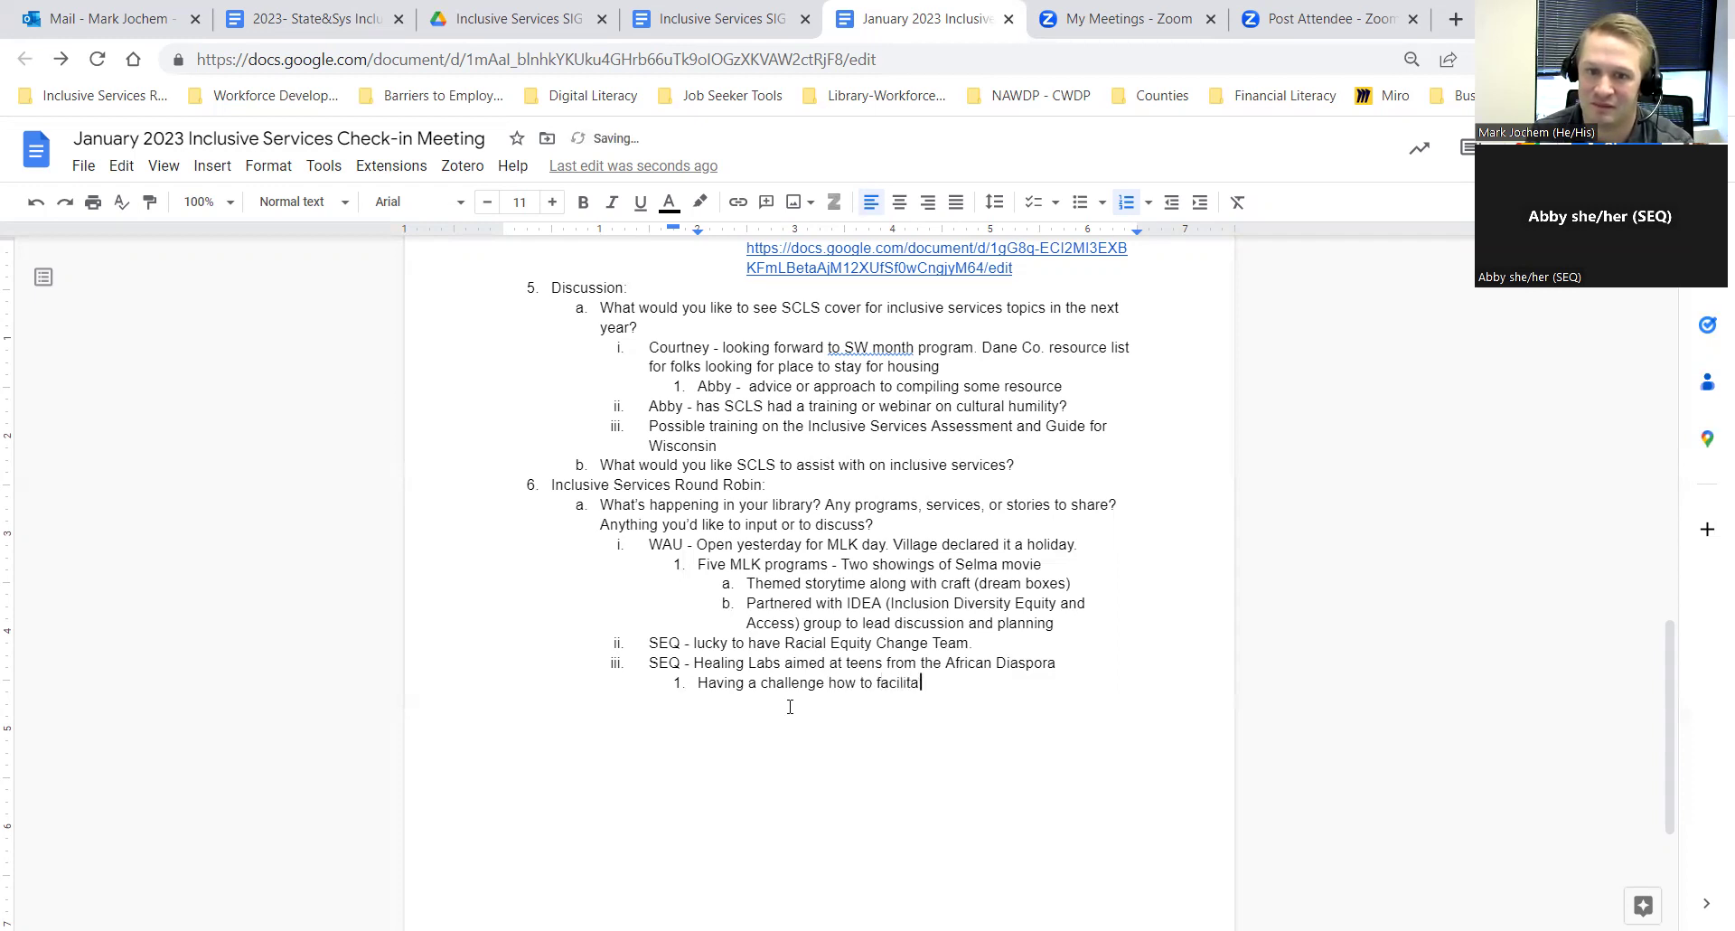
{"action": "type", "text": "te the plannin"}
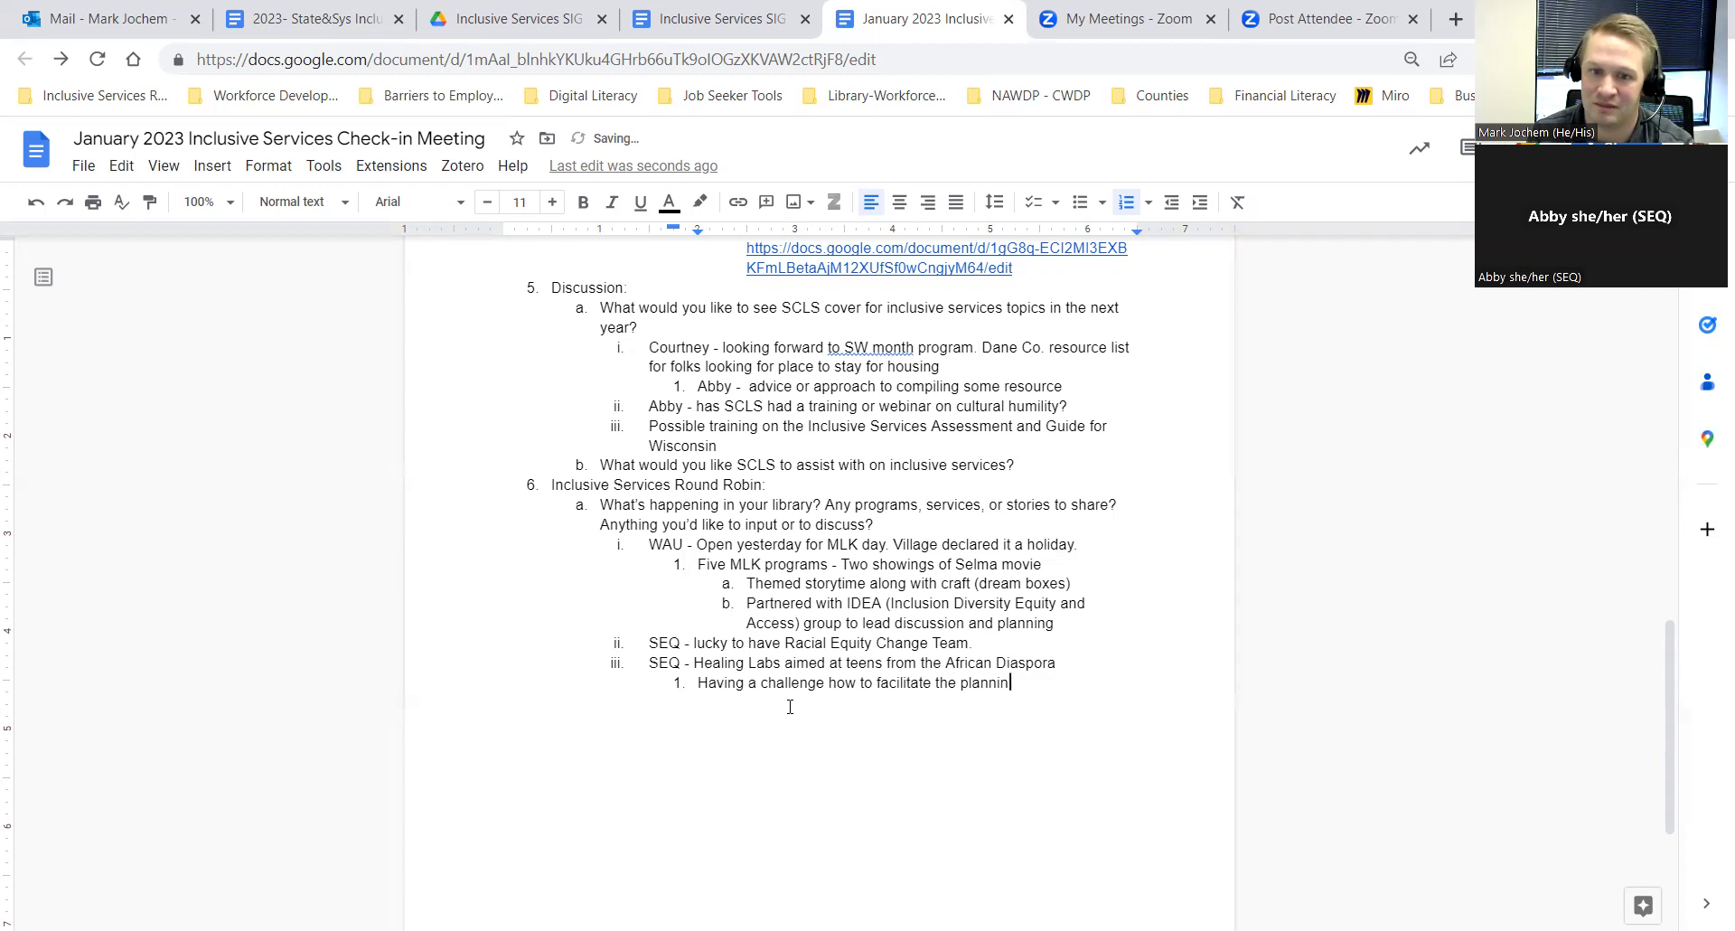
{"action": "type", "text": "g of the service"}
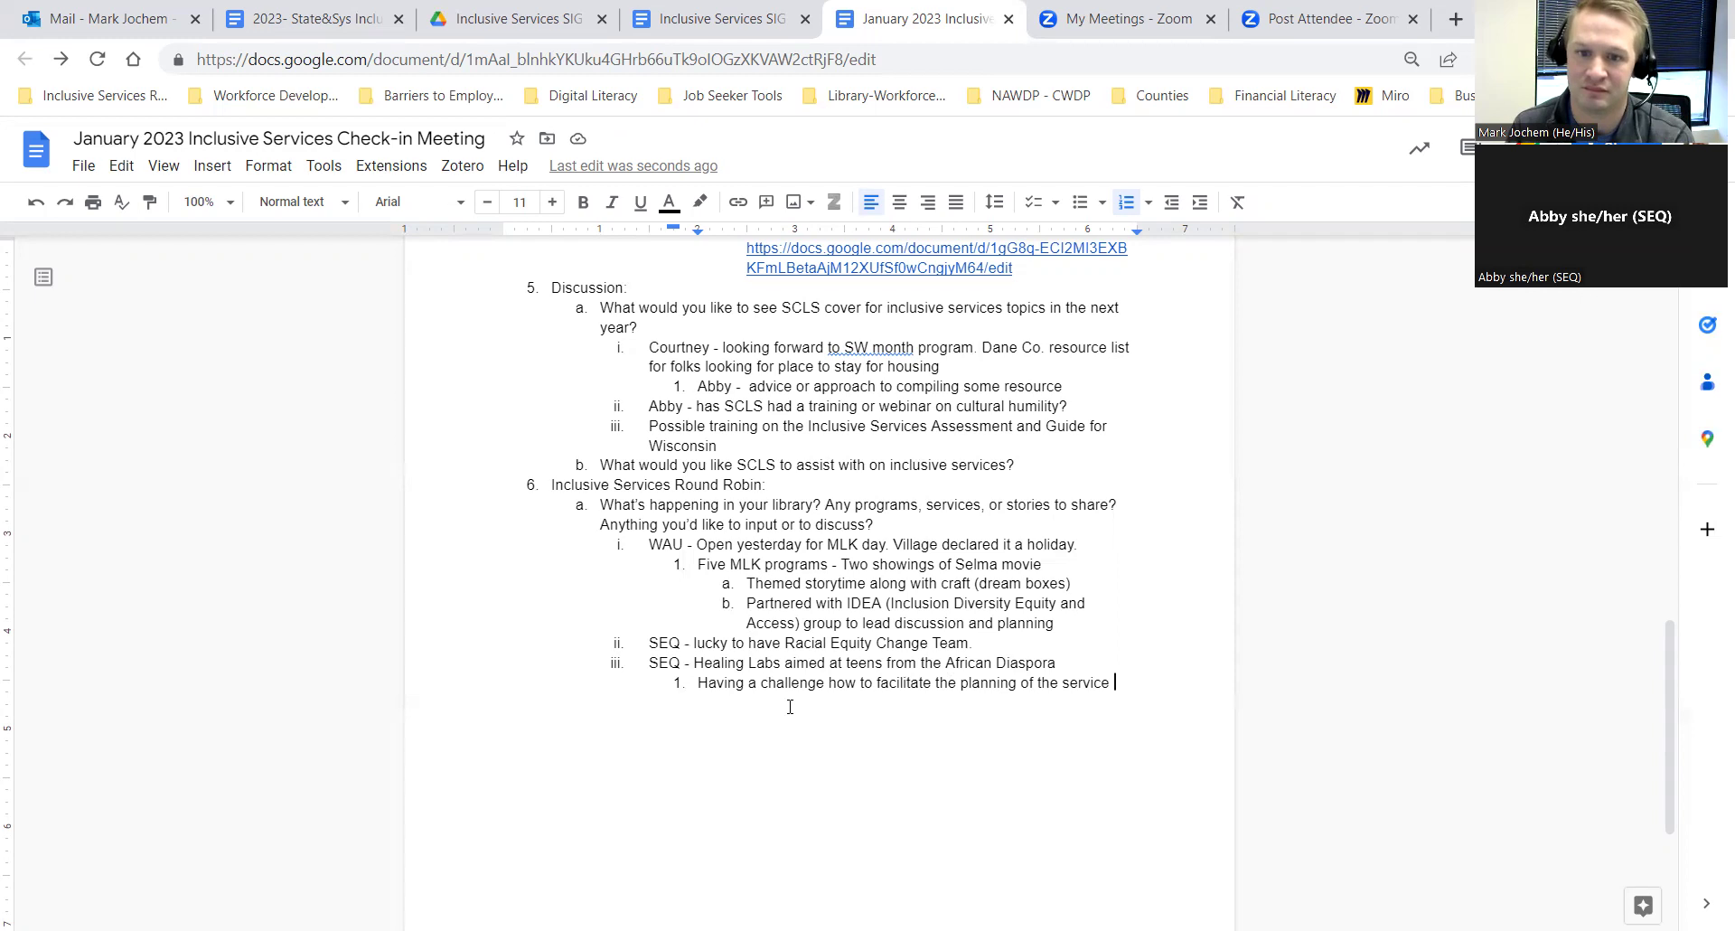
{"action": "type", "text": "and supporting the"}
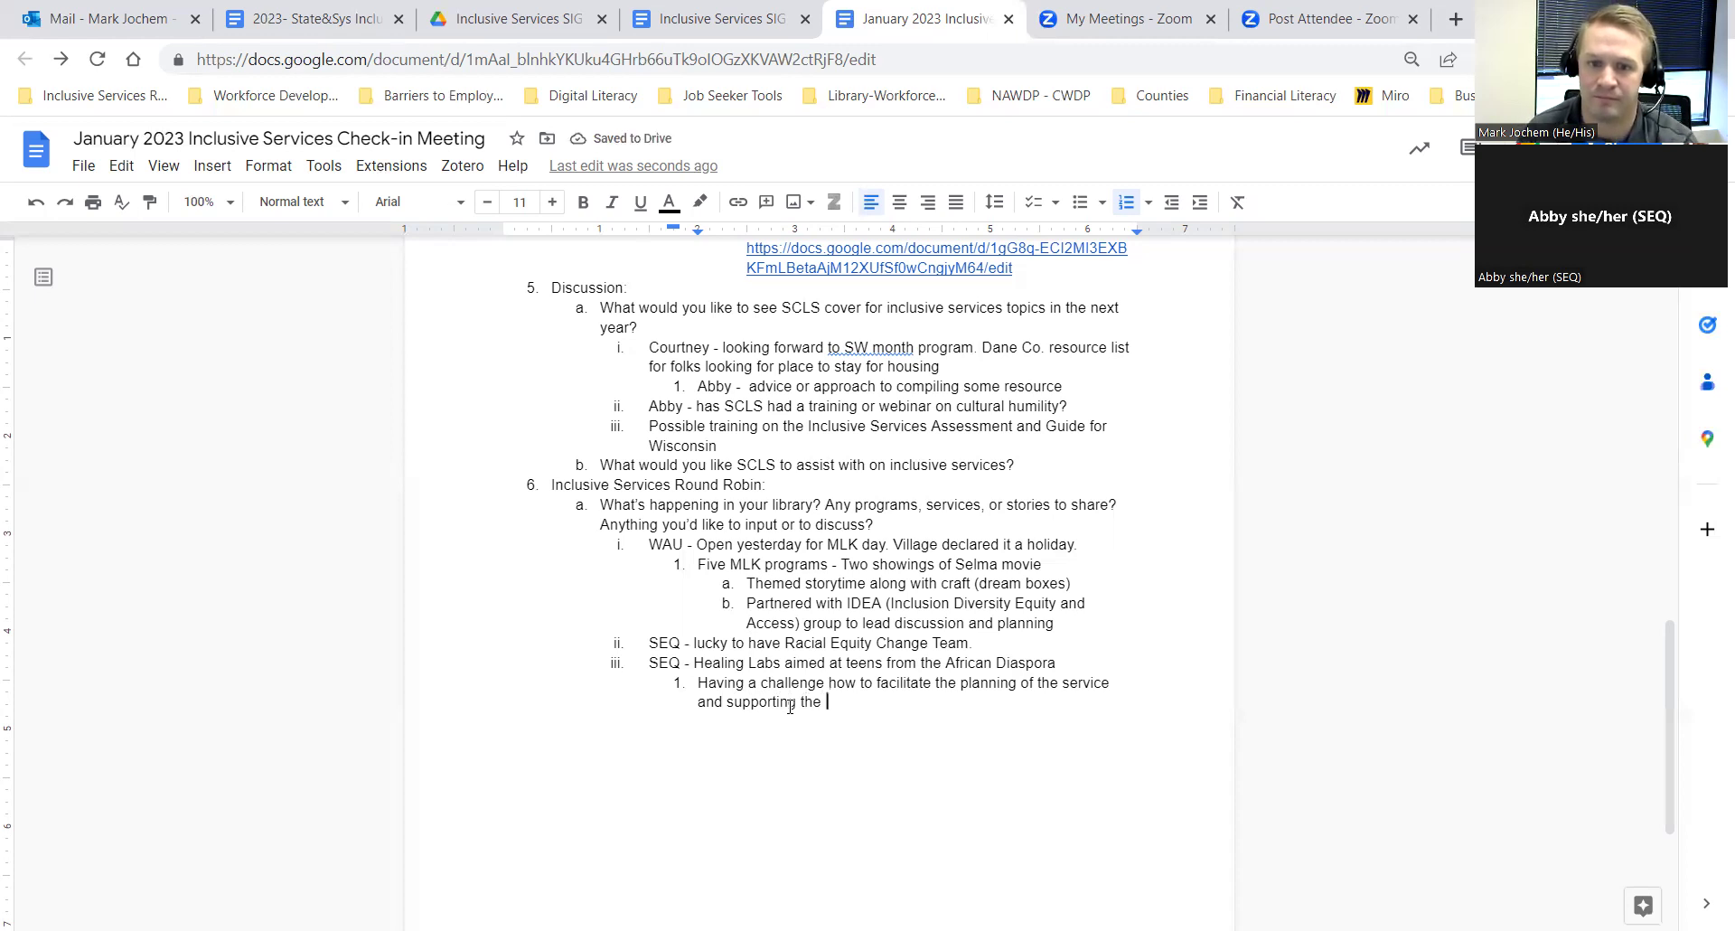
{"action": "key", "text": "BackSpace"}
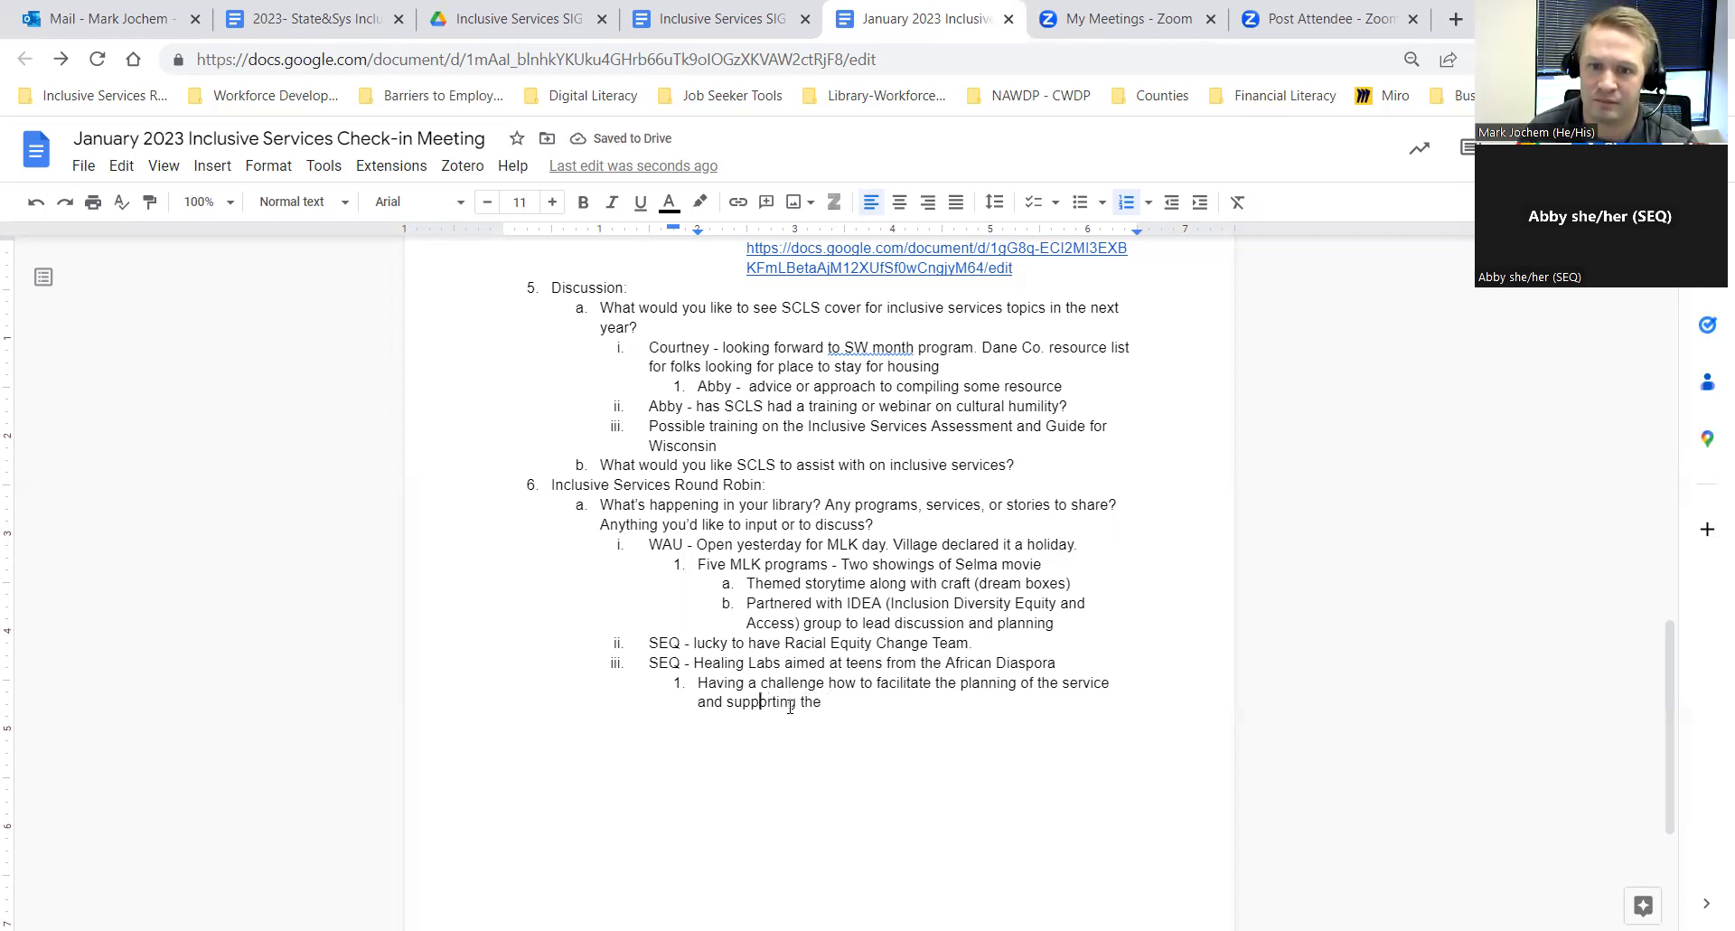
{"action": "key", "text": "Left"}
{"action": "key", "text": "Left"}
{"action": "key", "text": "Left"}
{"action": "key", "text": "Left"}
{"action": "key", "text": "Left"}
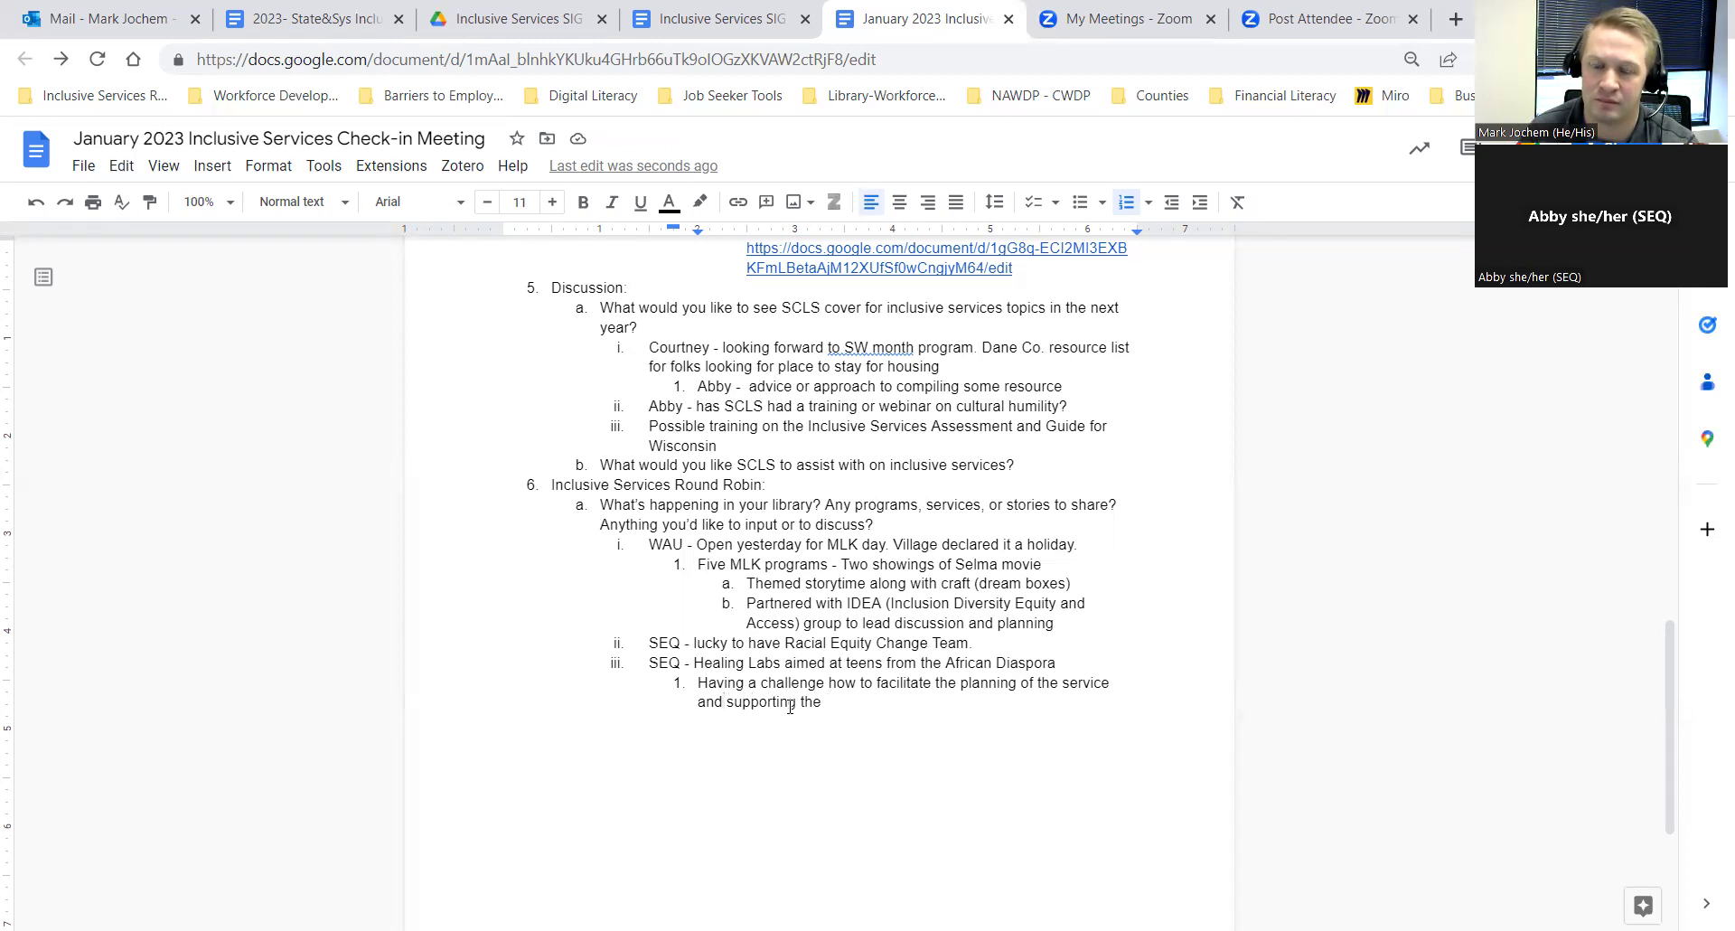
{"action": "key", "text": "Left"}
{"action": "key", "text": "Left"}
{"action": "key", "text": "Left"}
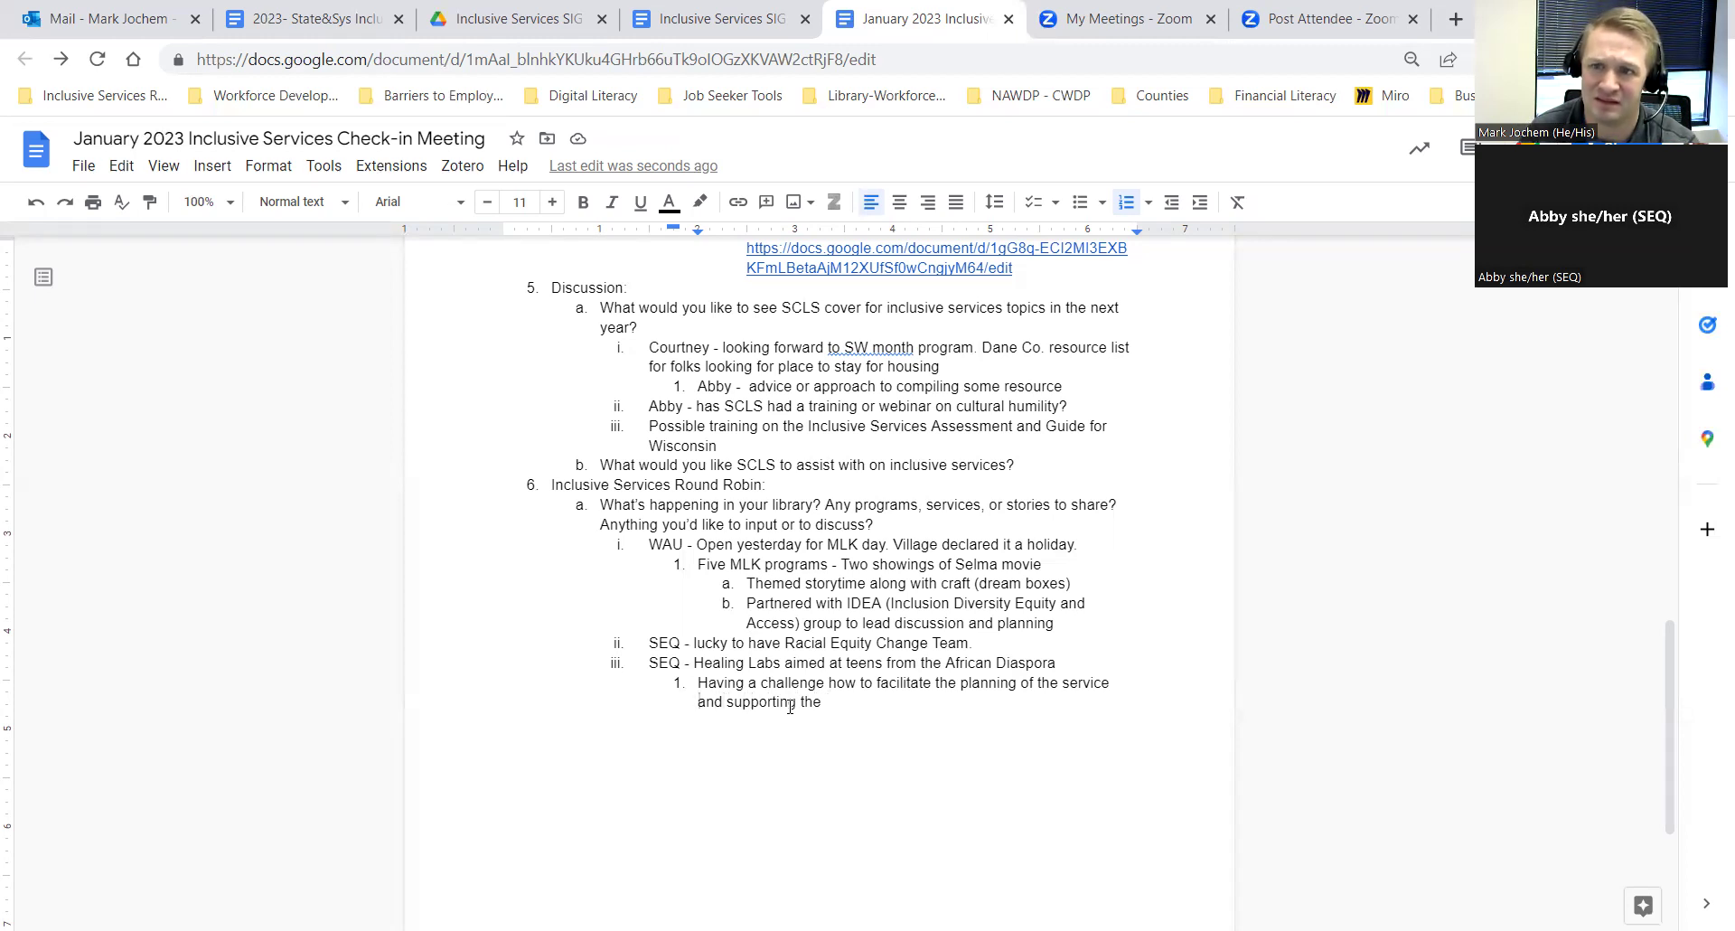
{"action": "key", "text": "Left"}
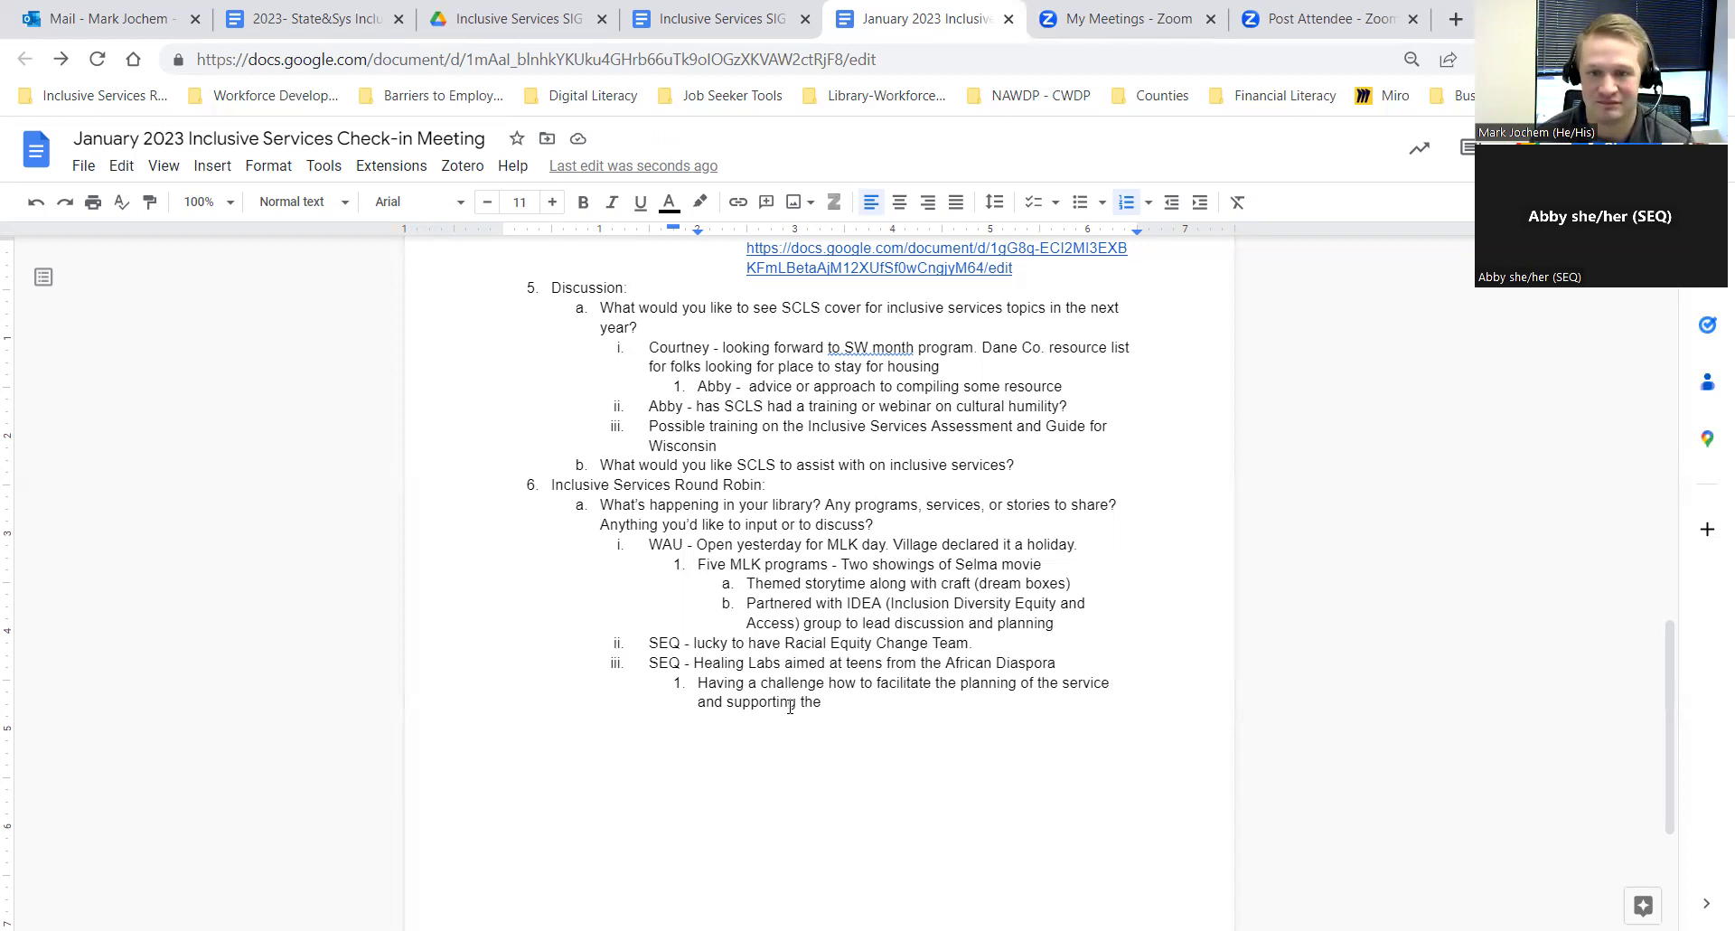
Step: Insert '/partnership' after 'service' and add 'program. Being supportive and realistic about the time'
{"action": "type", "text": "/partn"}
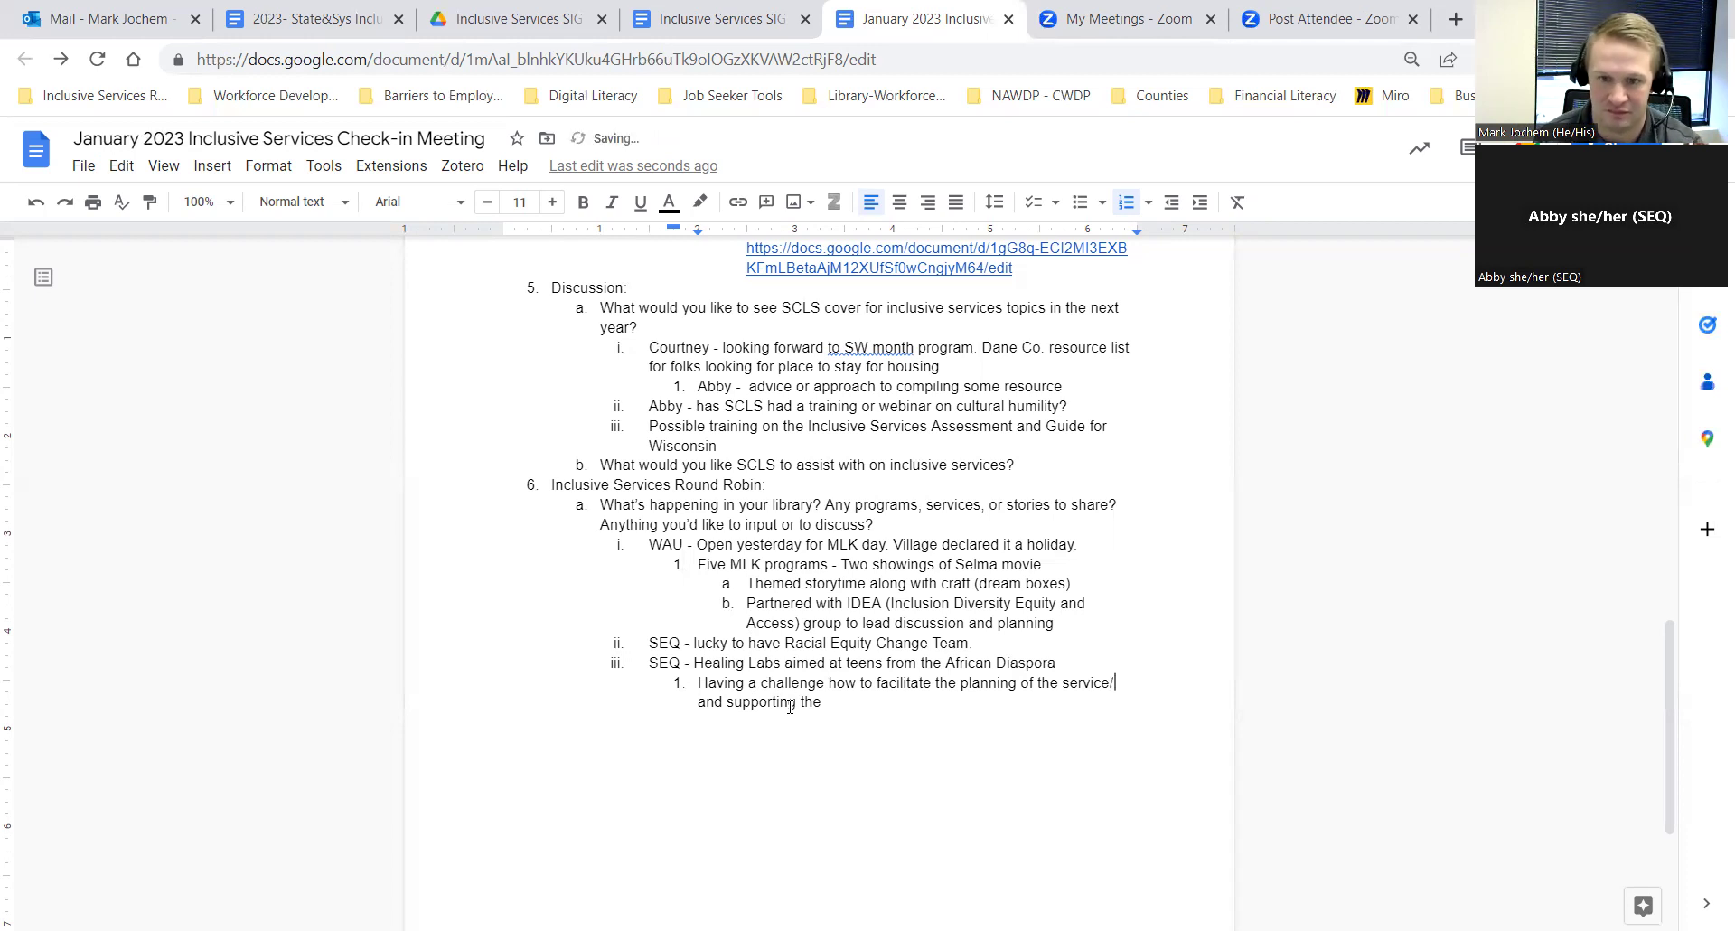
{"action": "type", "text": "er"}
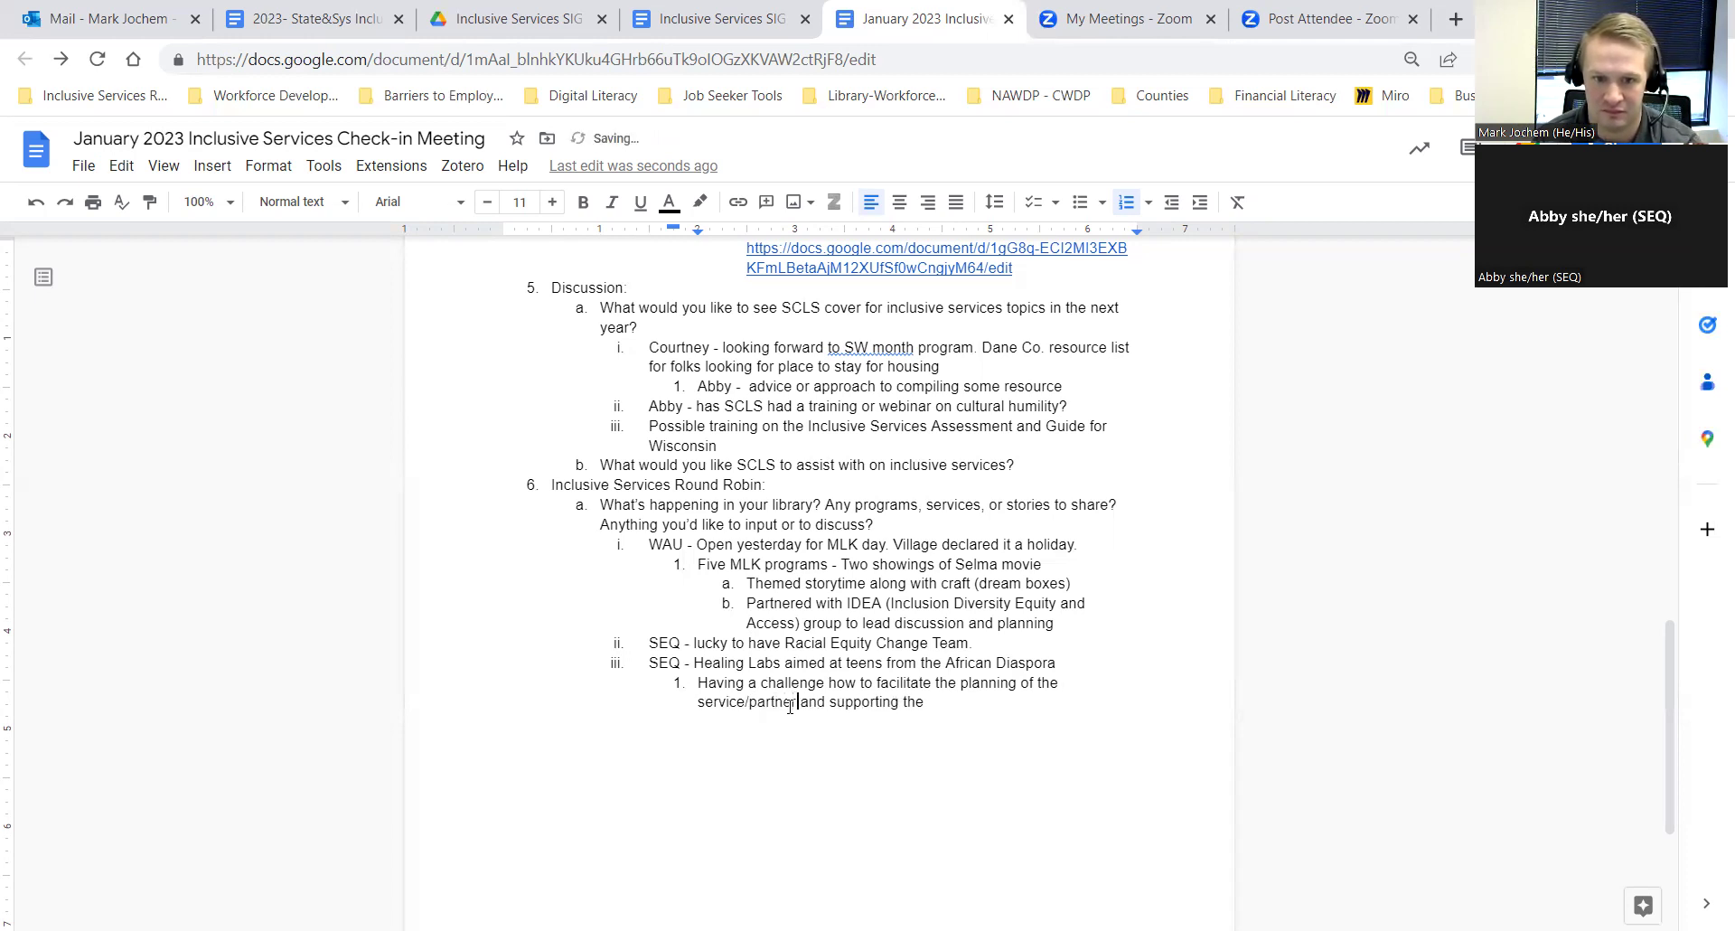
{"action": "type", "text": "ship"}
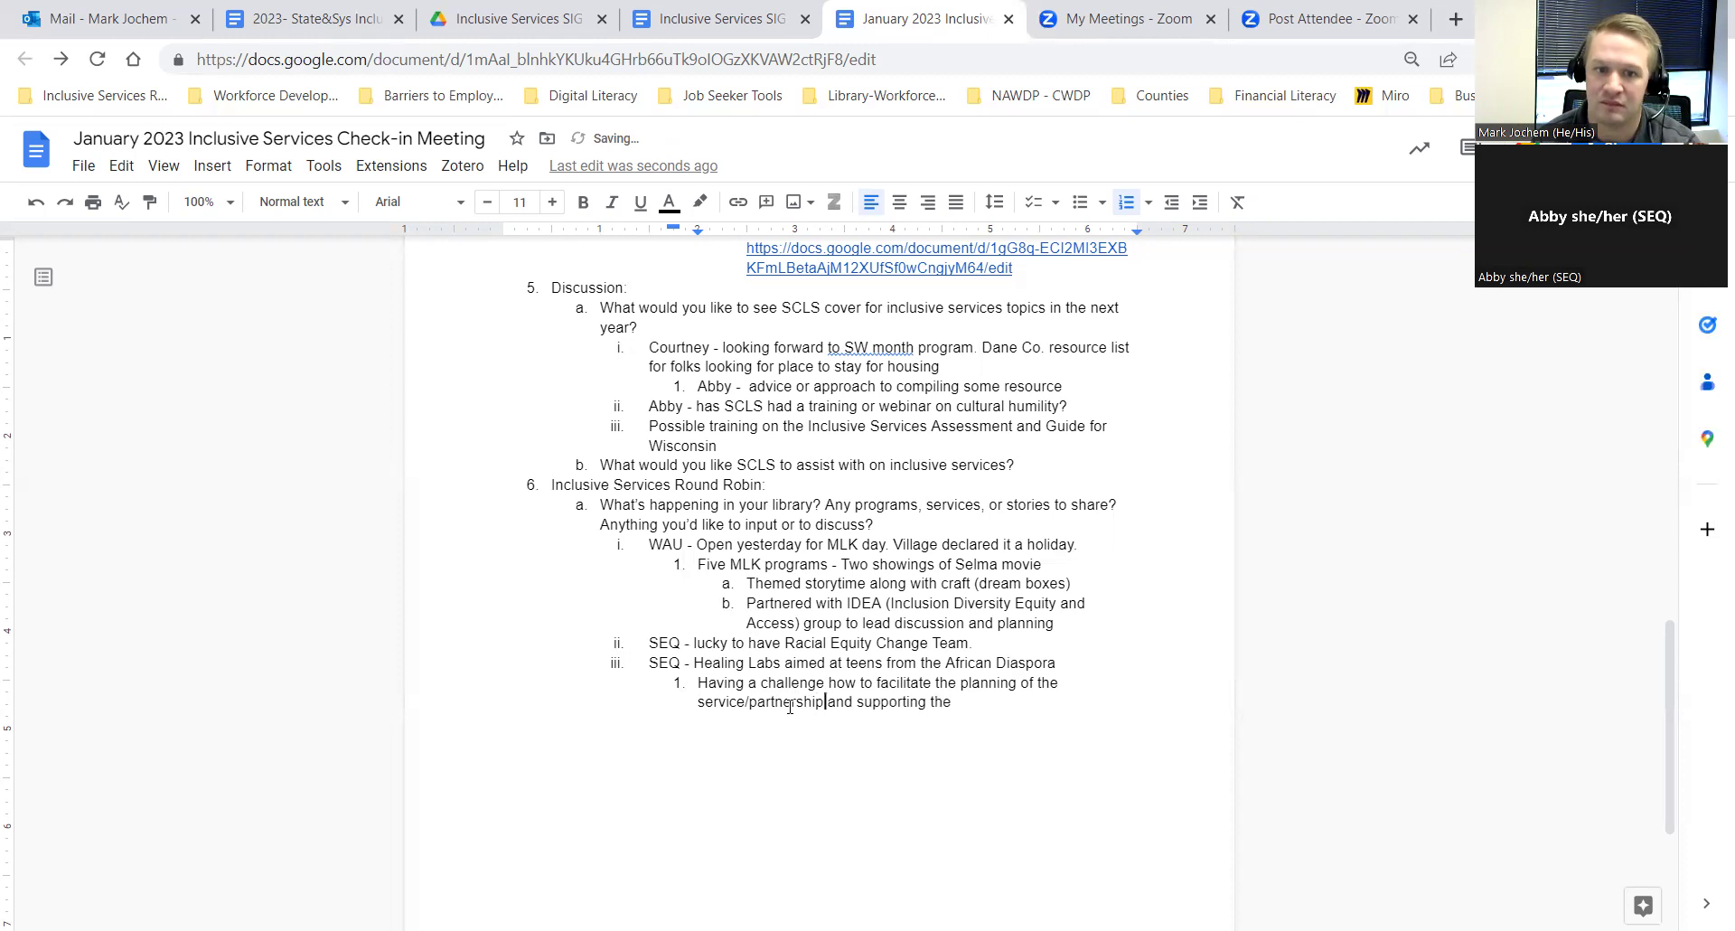
{"action": "key", "text": "Right"}
{"action": "key", "text": "Right"}
{"action": "key", "text": "Right"}
{"action": "key", "text": "Right"}
{"action": "key", "text": "Right"}
{"action": "key", "text": "Right"}
{"action": "key", "text": "Right"}
{"action": "key", "text": "Right"}
{"action": "key", "text": "Right"}
{"action": "key", "text": "Right"}
{"action": "key", "text": "Right"}
{"action": "key", "text": "Right"}
{"action": "key", "text": "Right"}
{"action": "key", "text": "Right"}
{"action": "type", "text": "prog"}
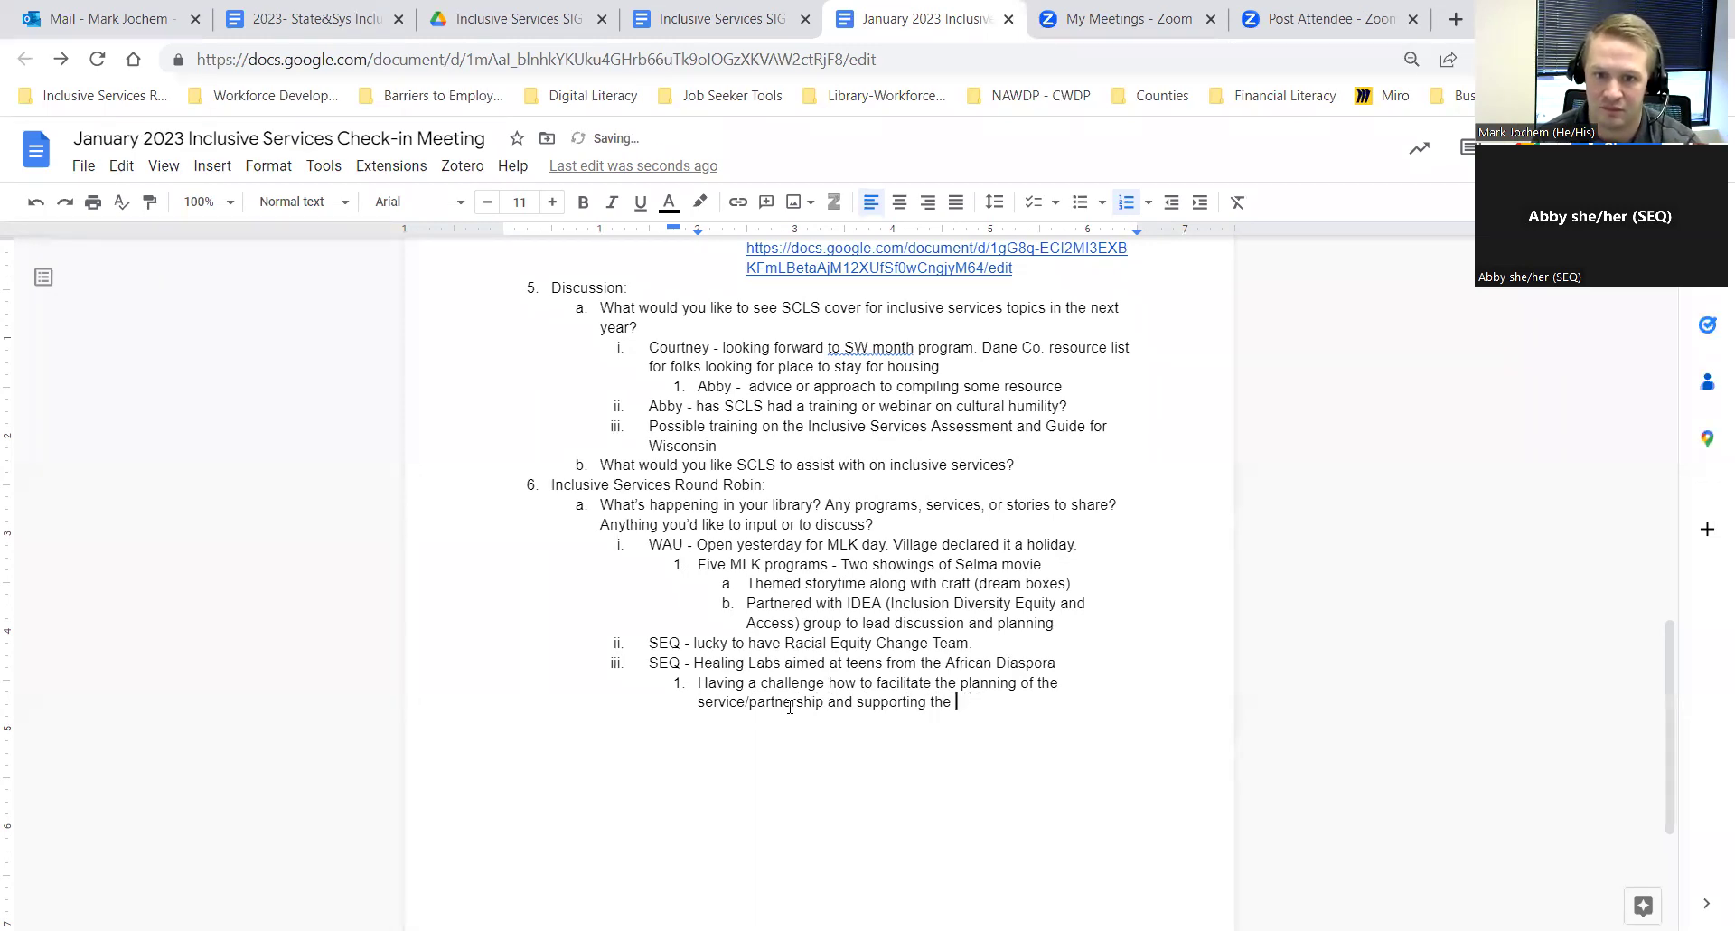
{"action": "type", "text": "ram"}
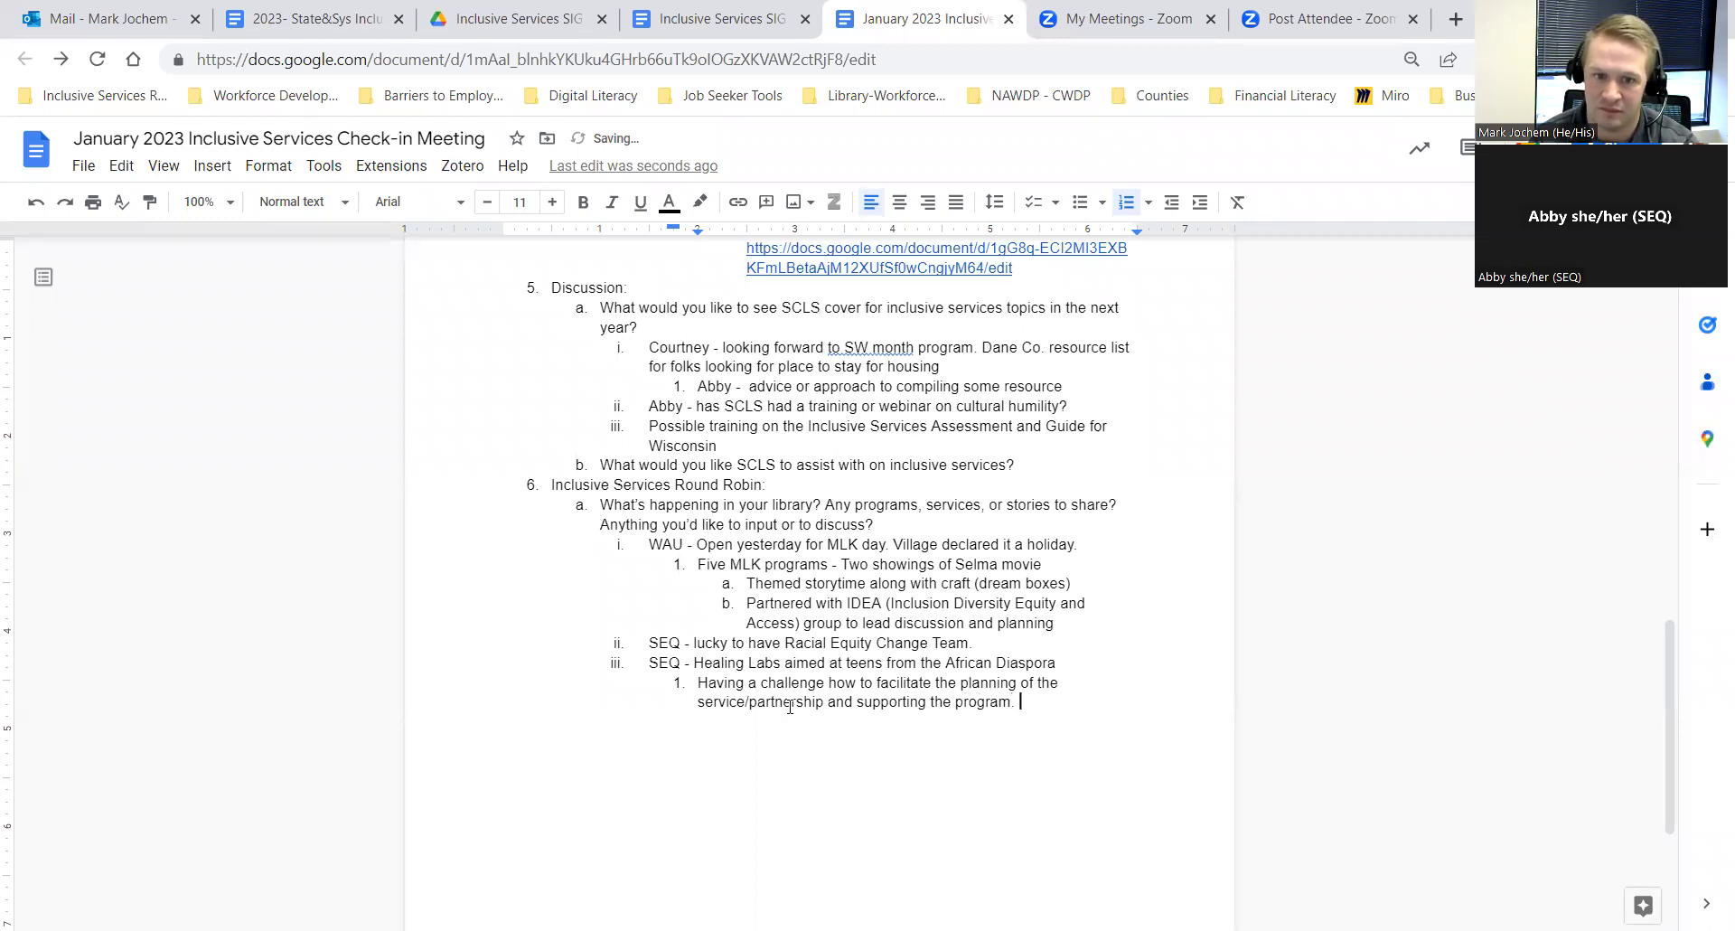
{"action": "type", "text": ". Being sup"}
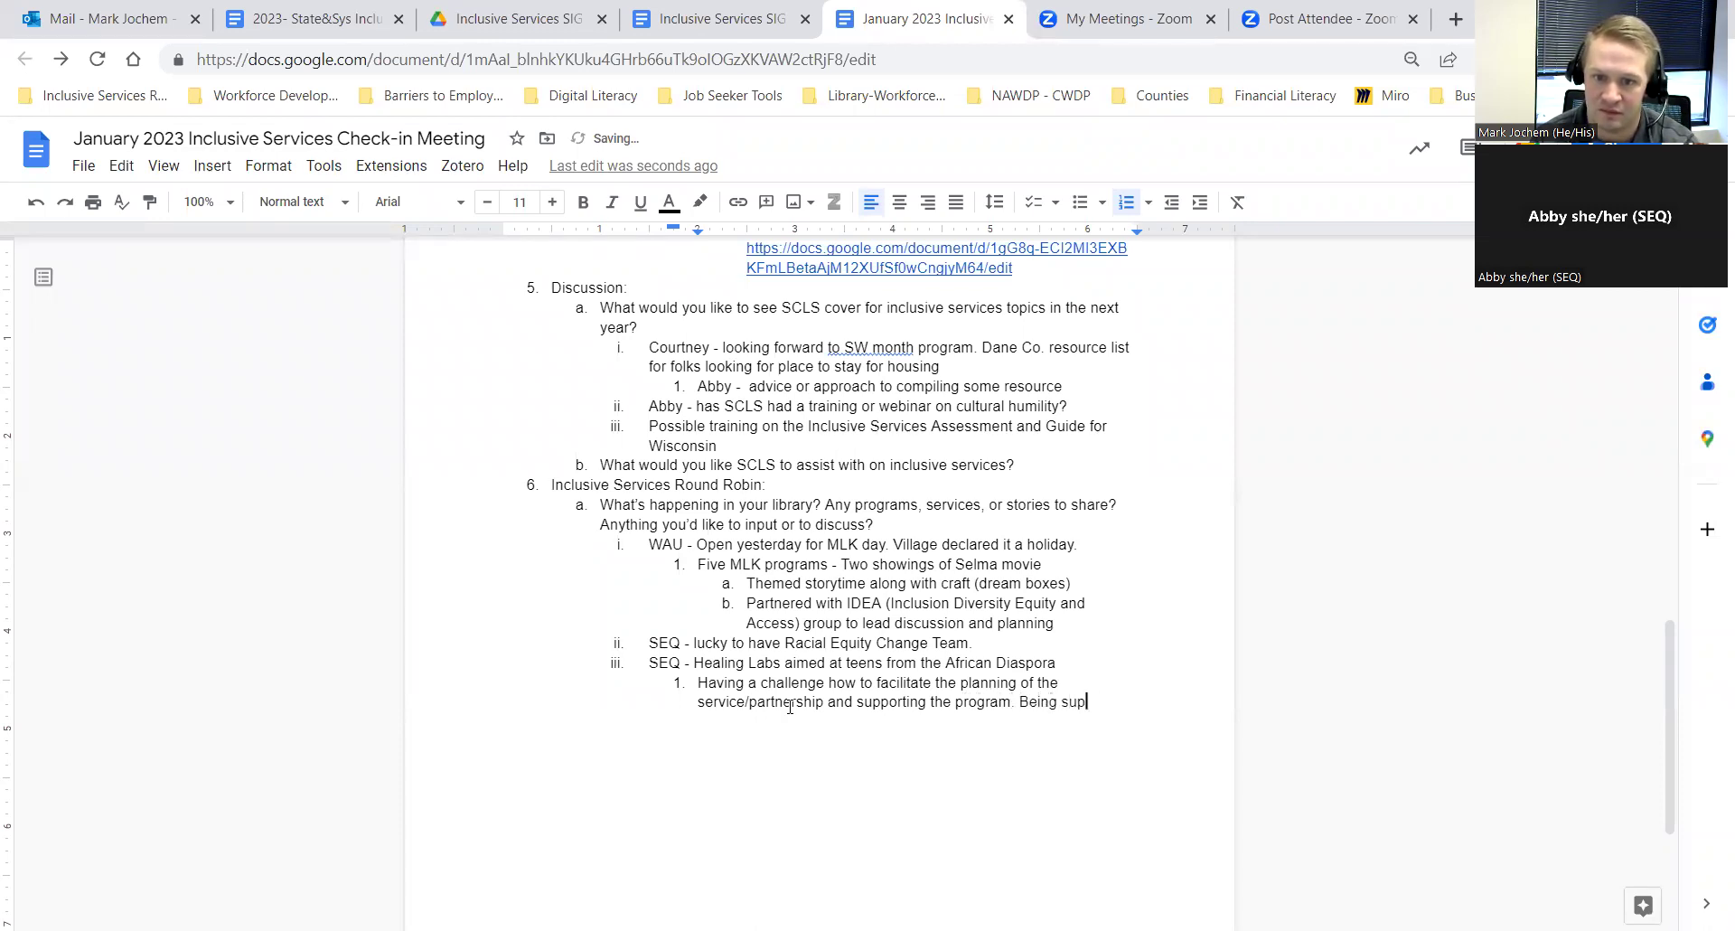
{"action": "type", "text": "portive a a"}
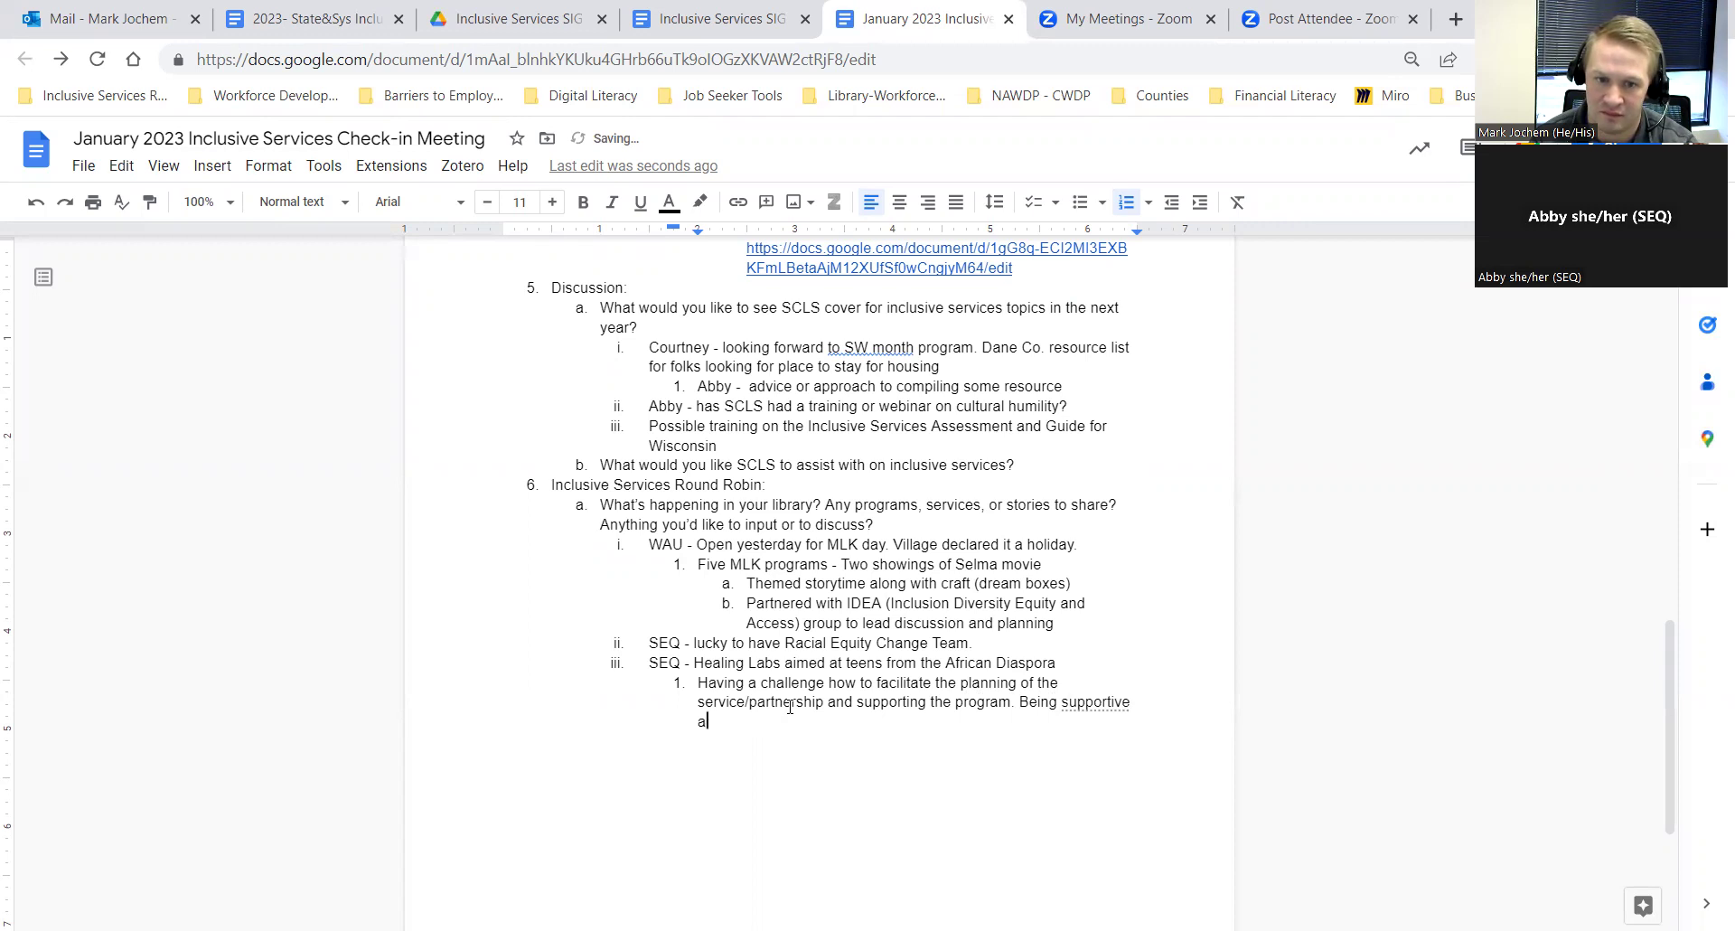
{"action": "key", "text": "BackSpace"}
{"action": "key", "text": "BackSpace"}
{"action": "type", "text": "nd reaal"}
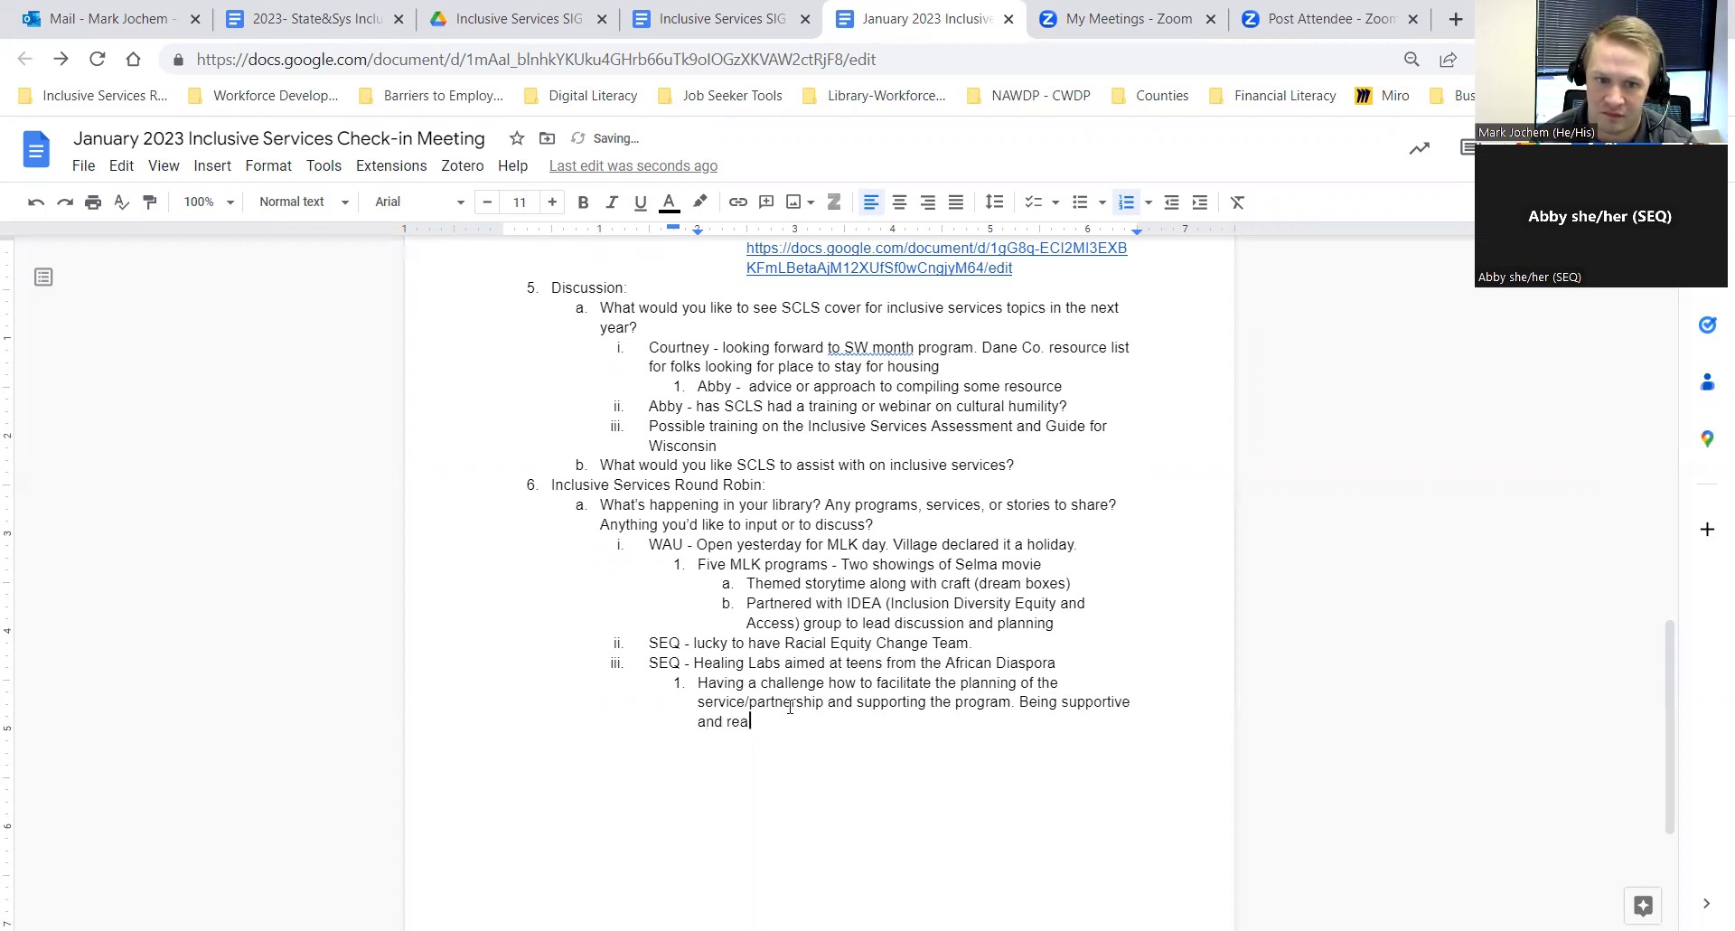
{"action": "key", "text": "BackSpace"}
{"action": "key", "text": "BackSpace"}
{"action": "type", "text": "listic"}
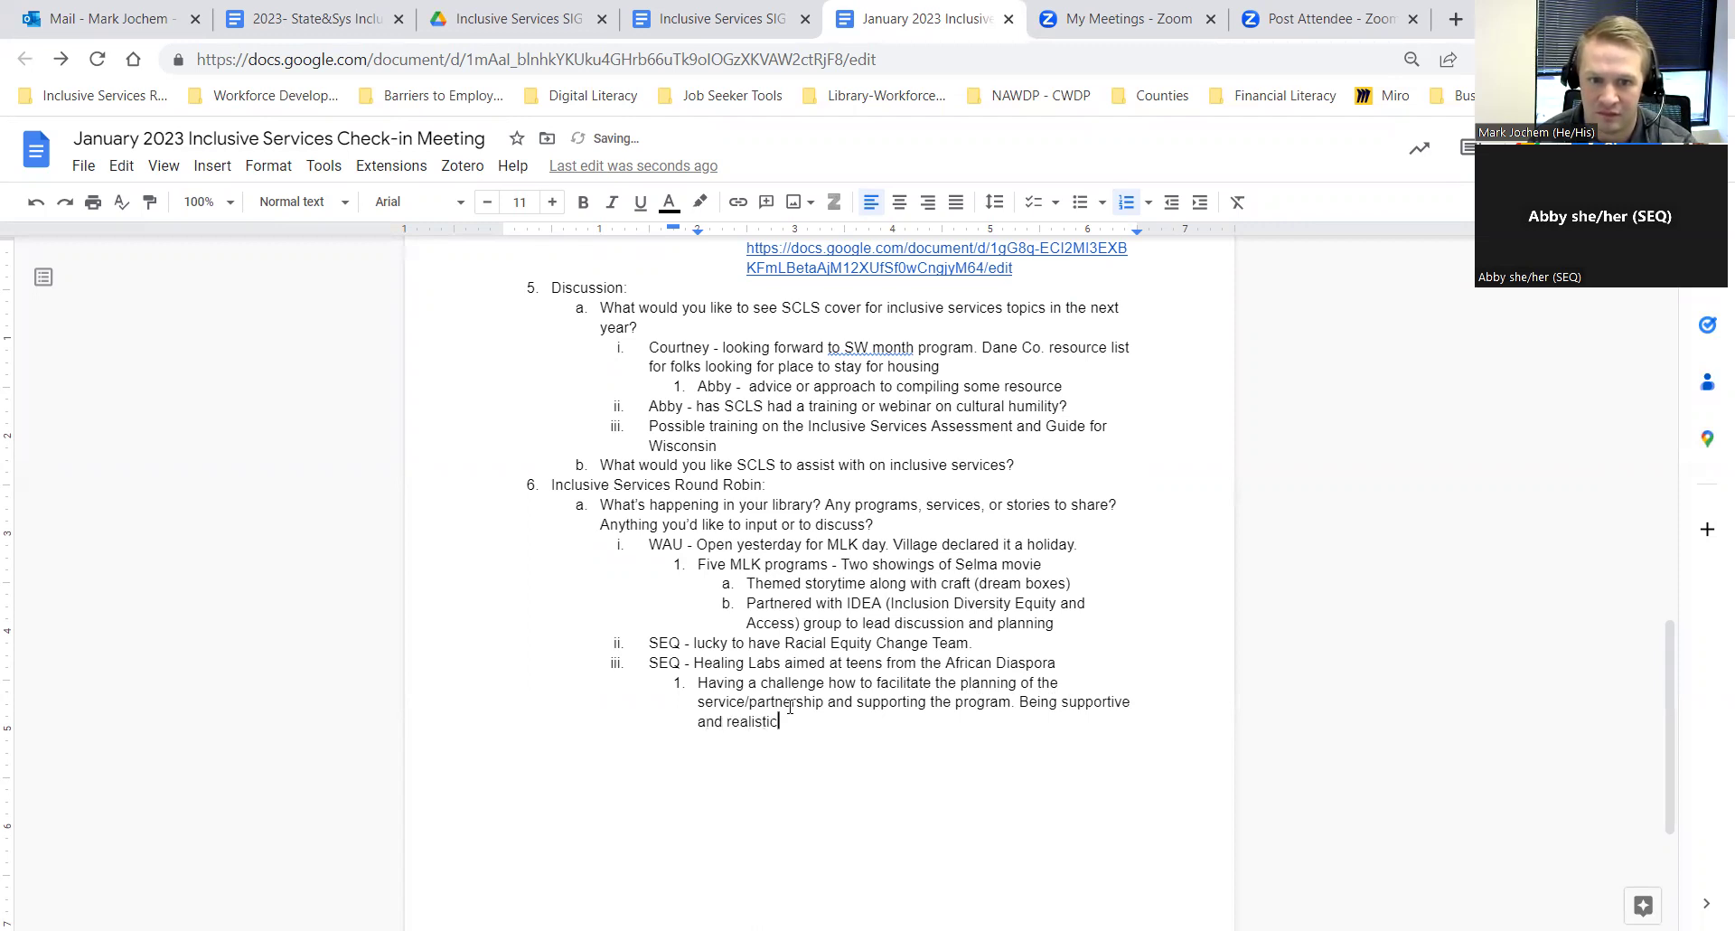
{"action": "type", "text": " about the time"}
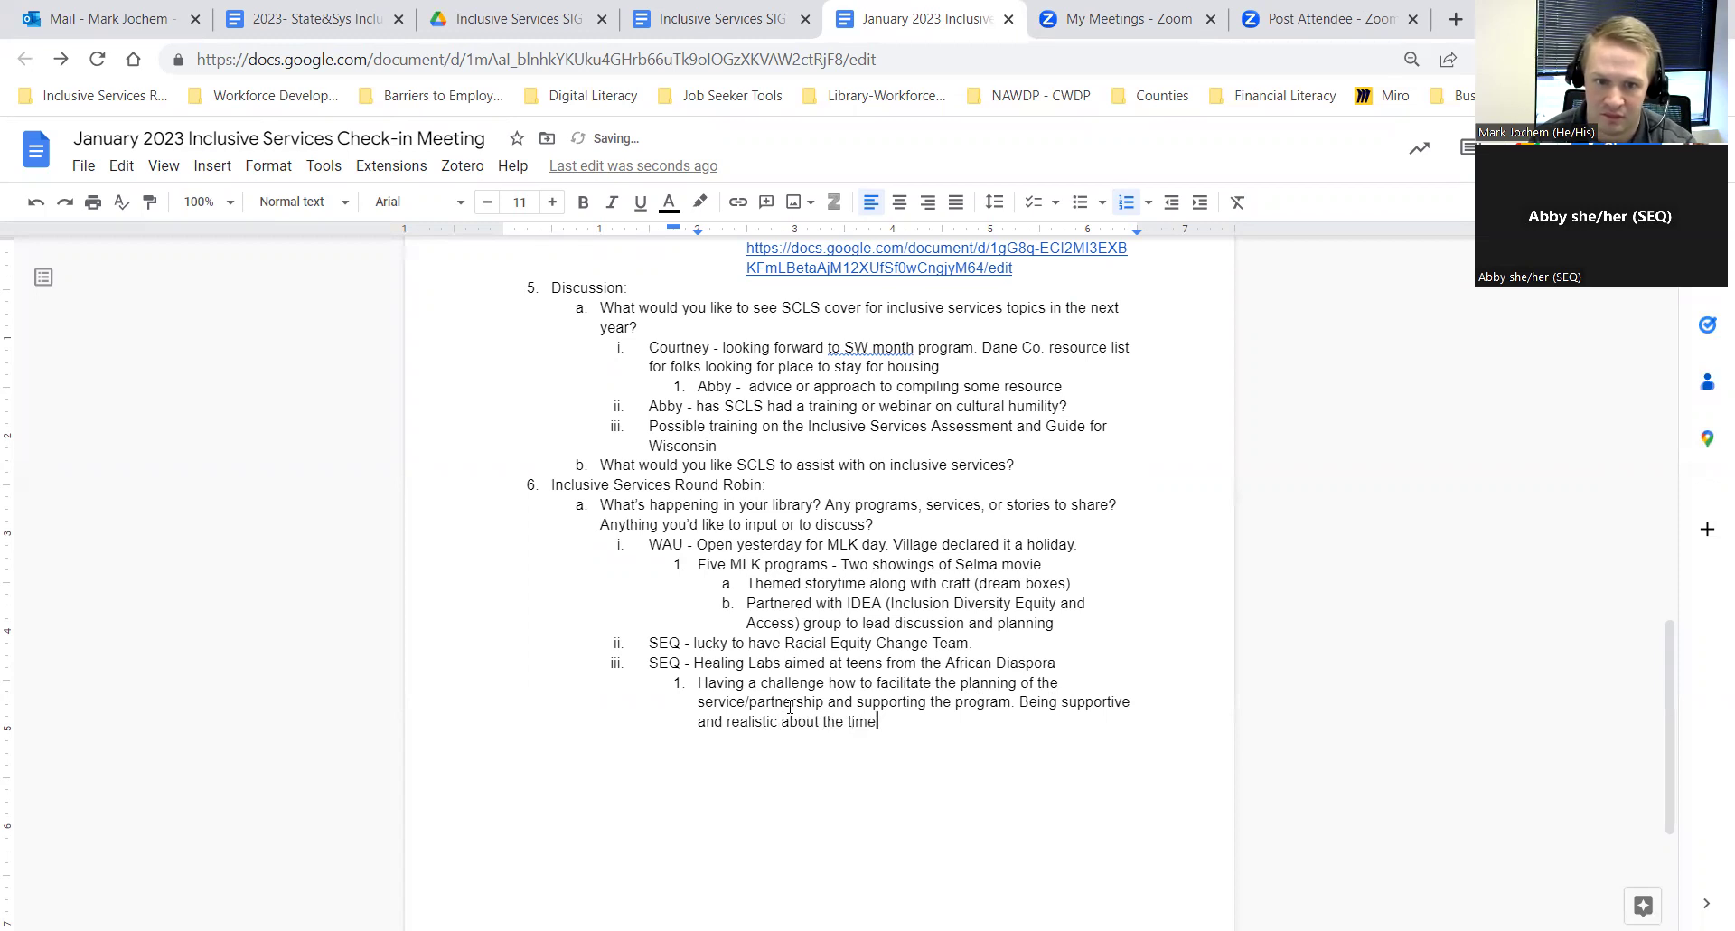
{"action": "key", "text": "BackSpace"}
Step: Finish the word 'timeframe' and start a new numbered point 2 below the note
{"action": "type", "text": "frame"}
{"action": "key", "text": "Return"}
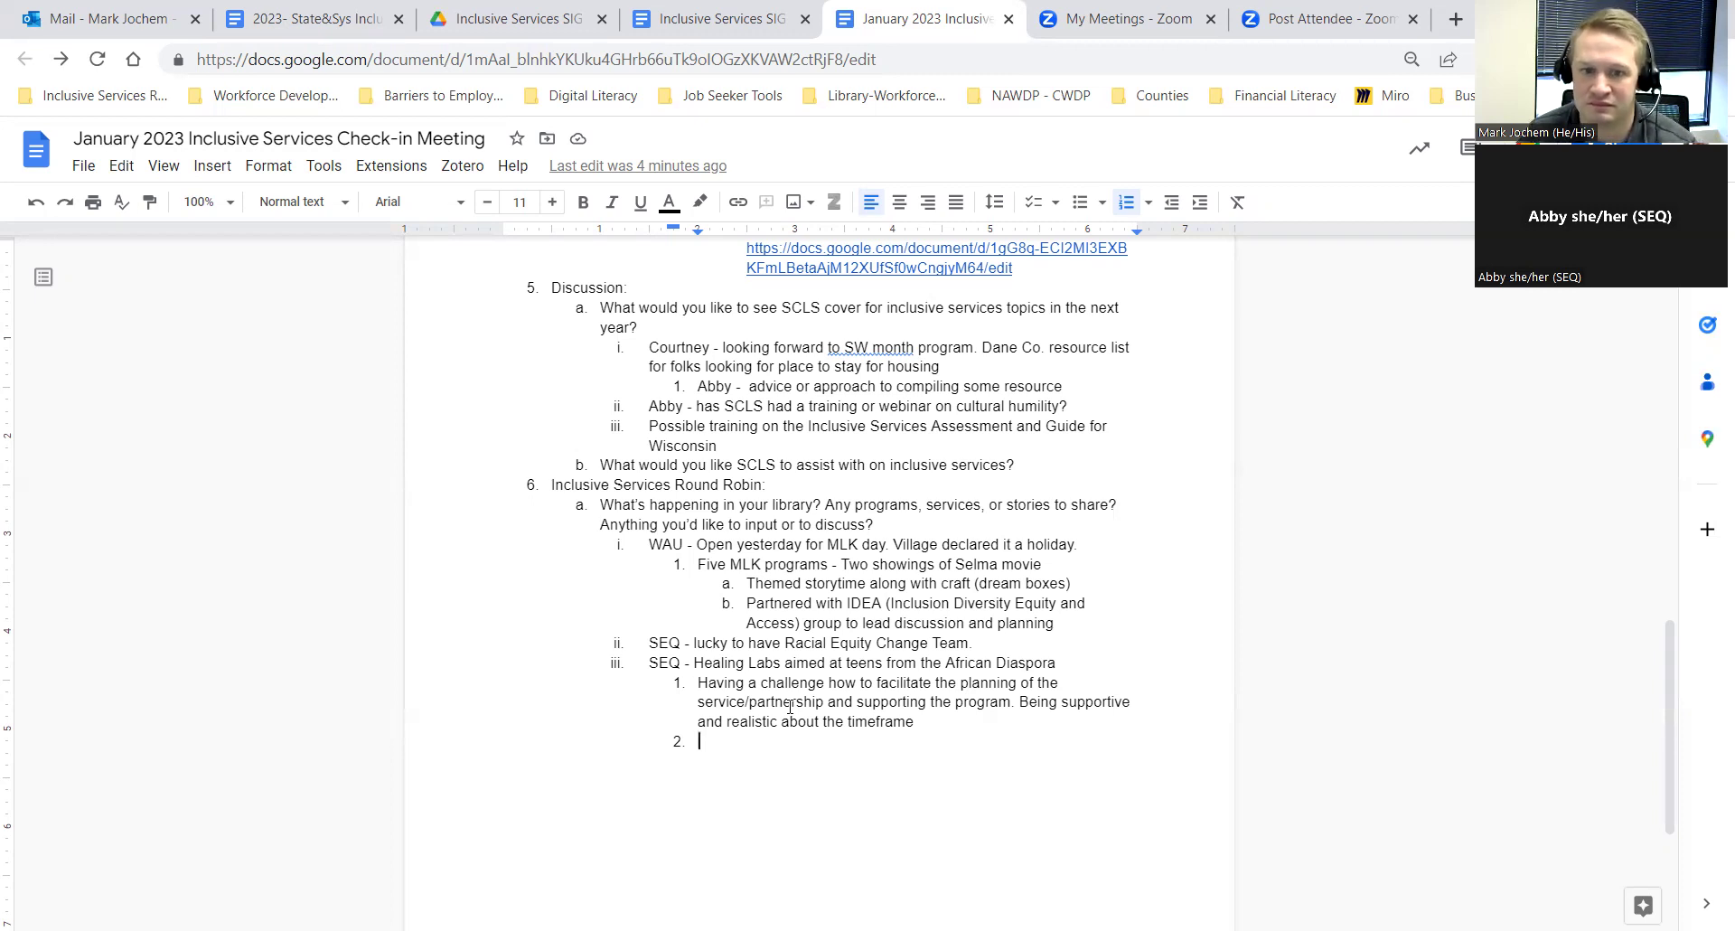
Step: Promote the empty point up a list level to become round-robin entry iv
{"action": "key", "text": "shift+Tab"}
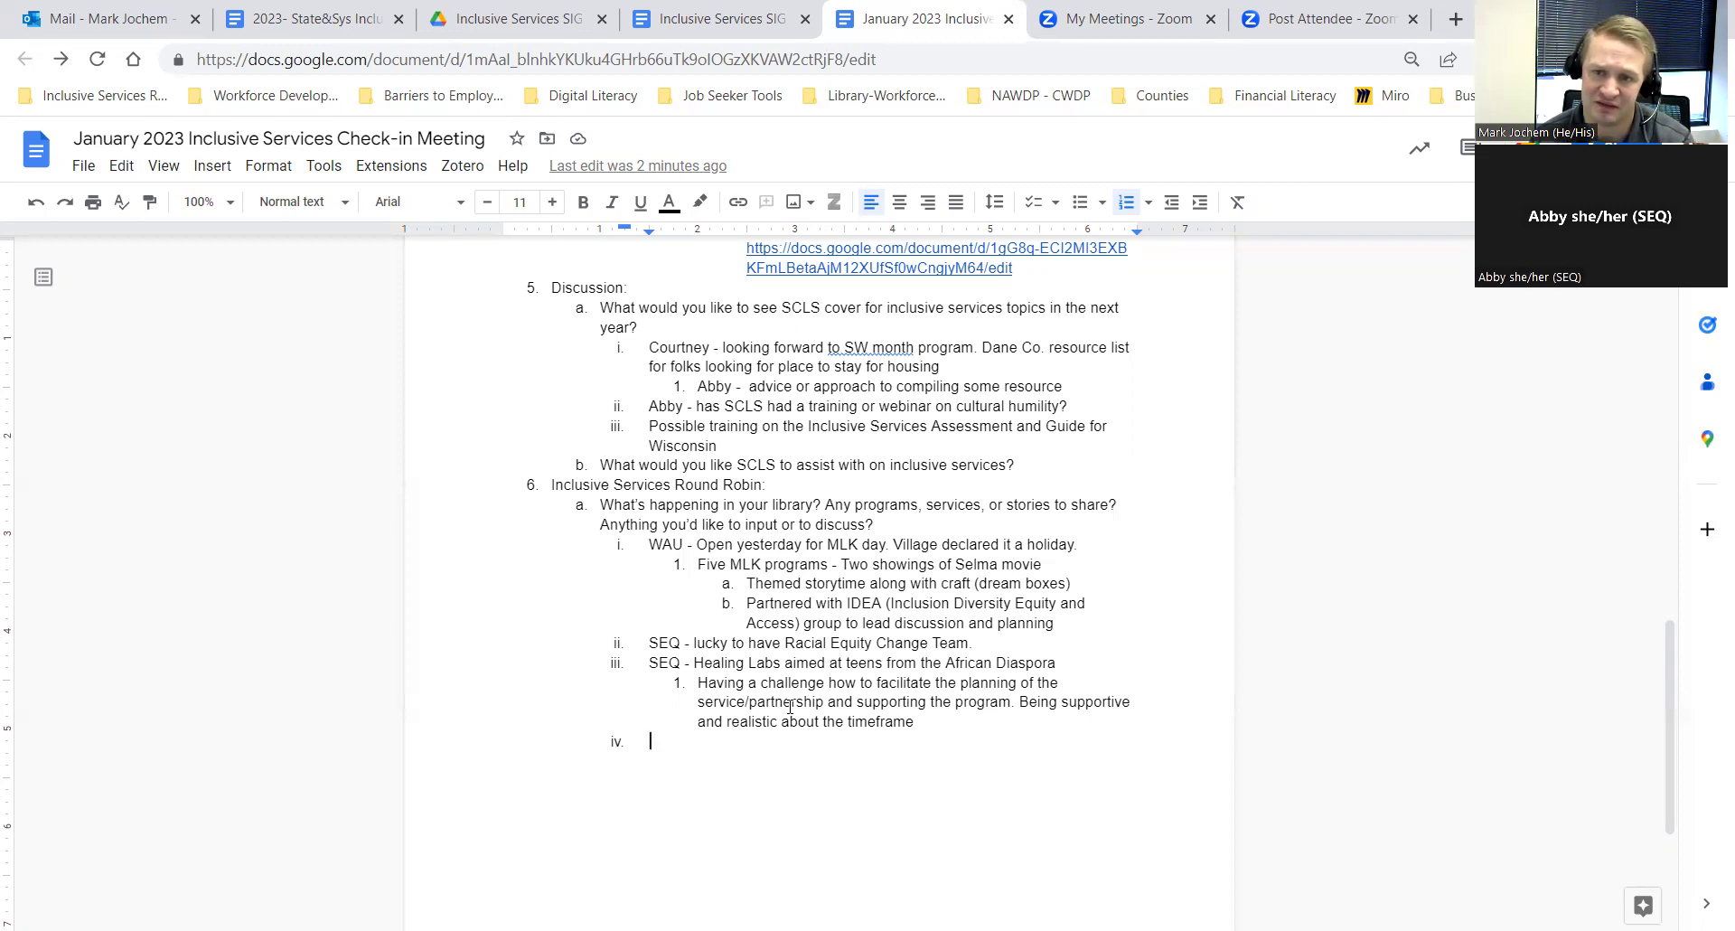
Step: Outdent the empty item to b., title it 'March Topics?', and add an indented sub-item i
{"action": "key", "text": "shift+Tab"}
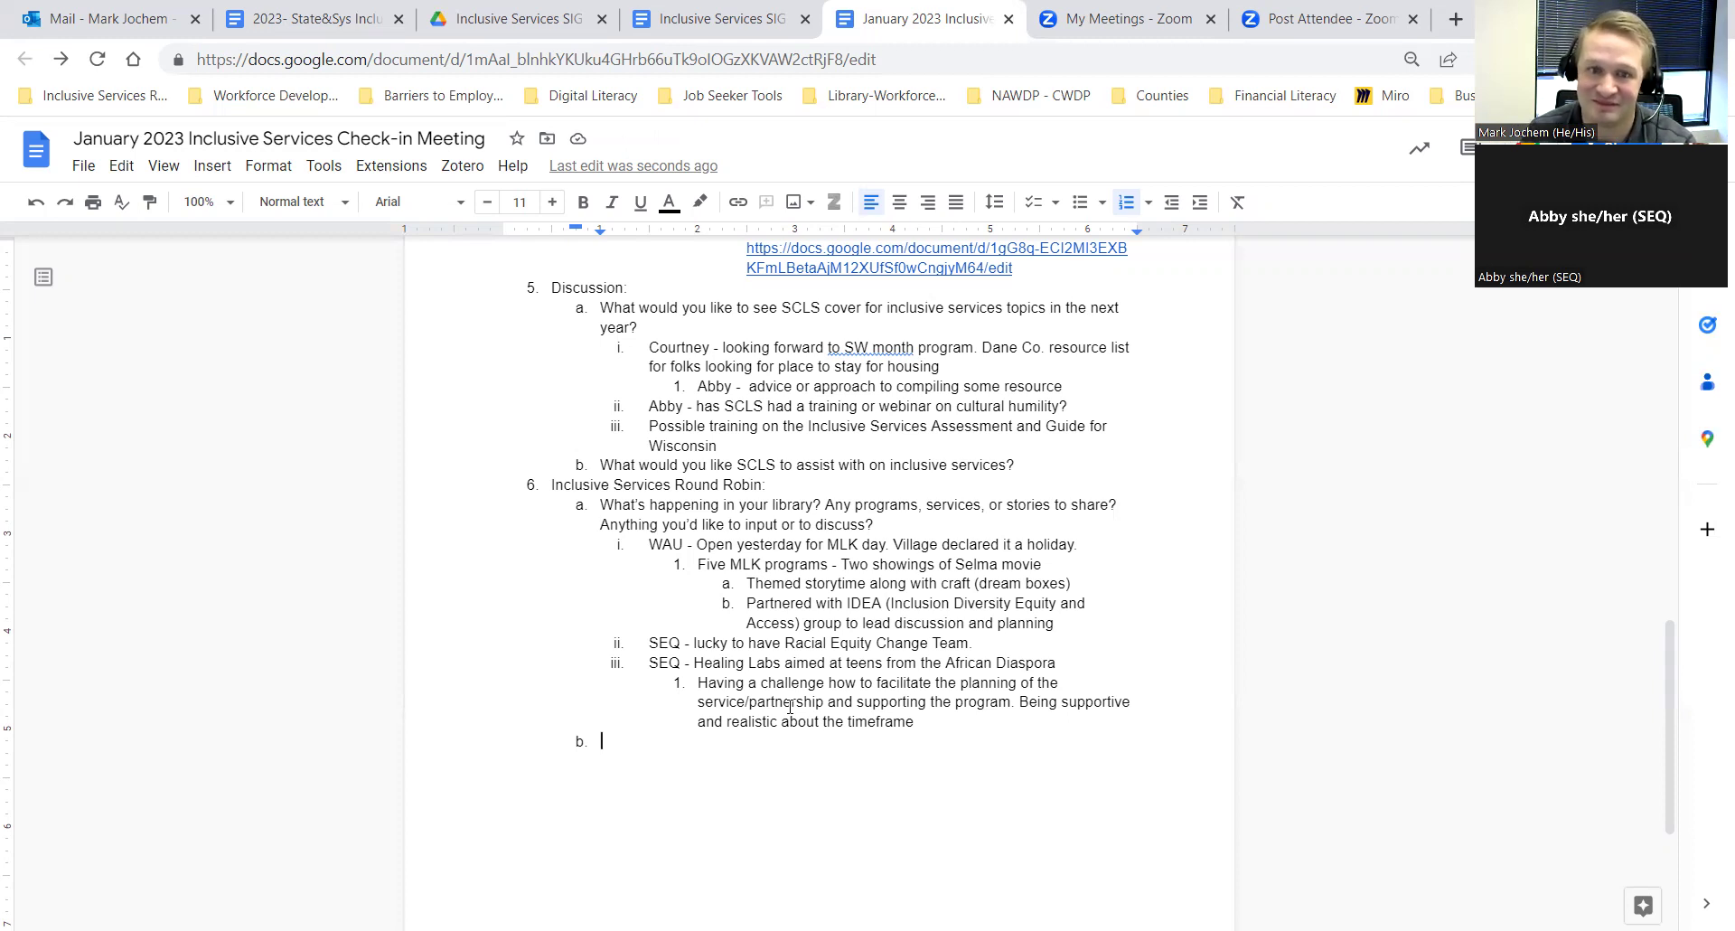
{"action": "type", "text": "March"}
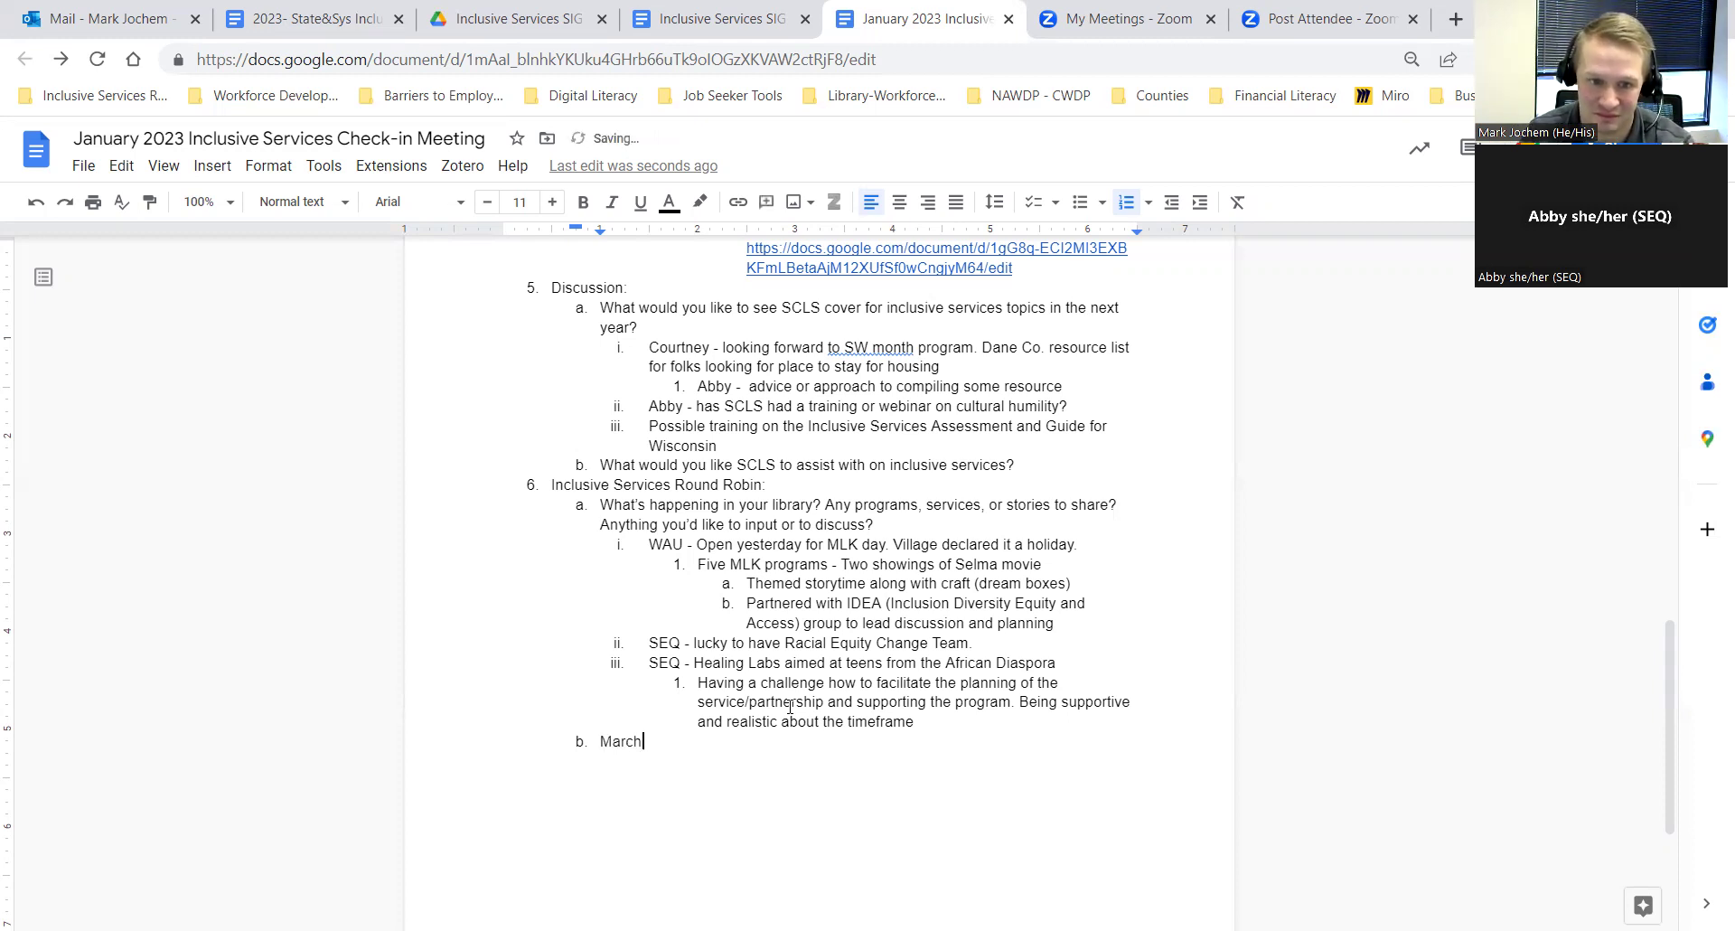
{"action": "type", "text": " Topics?"}
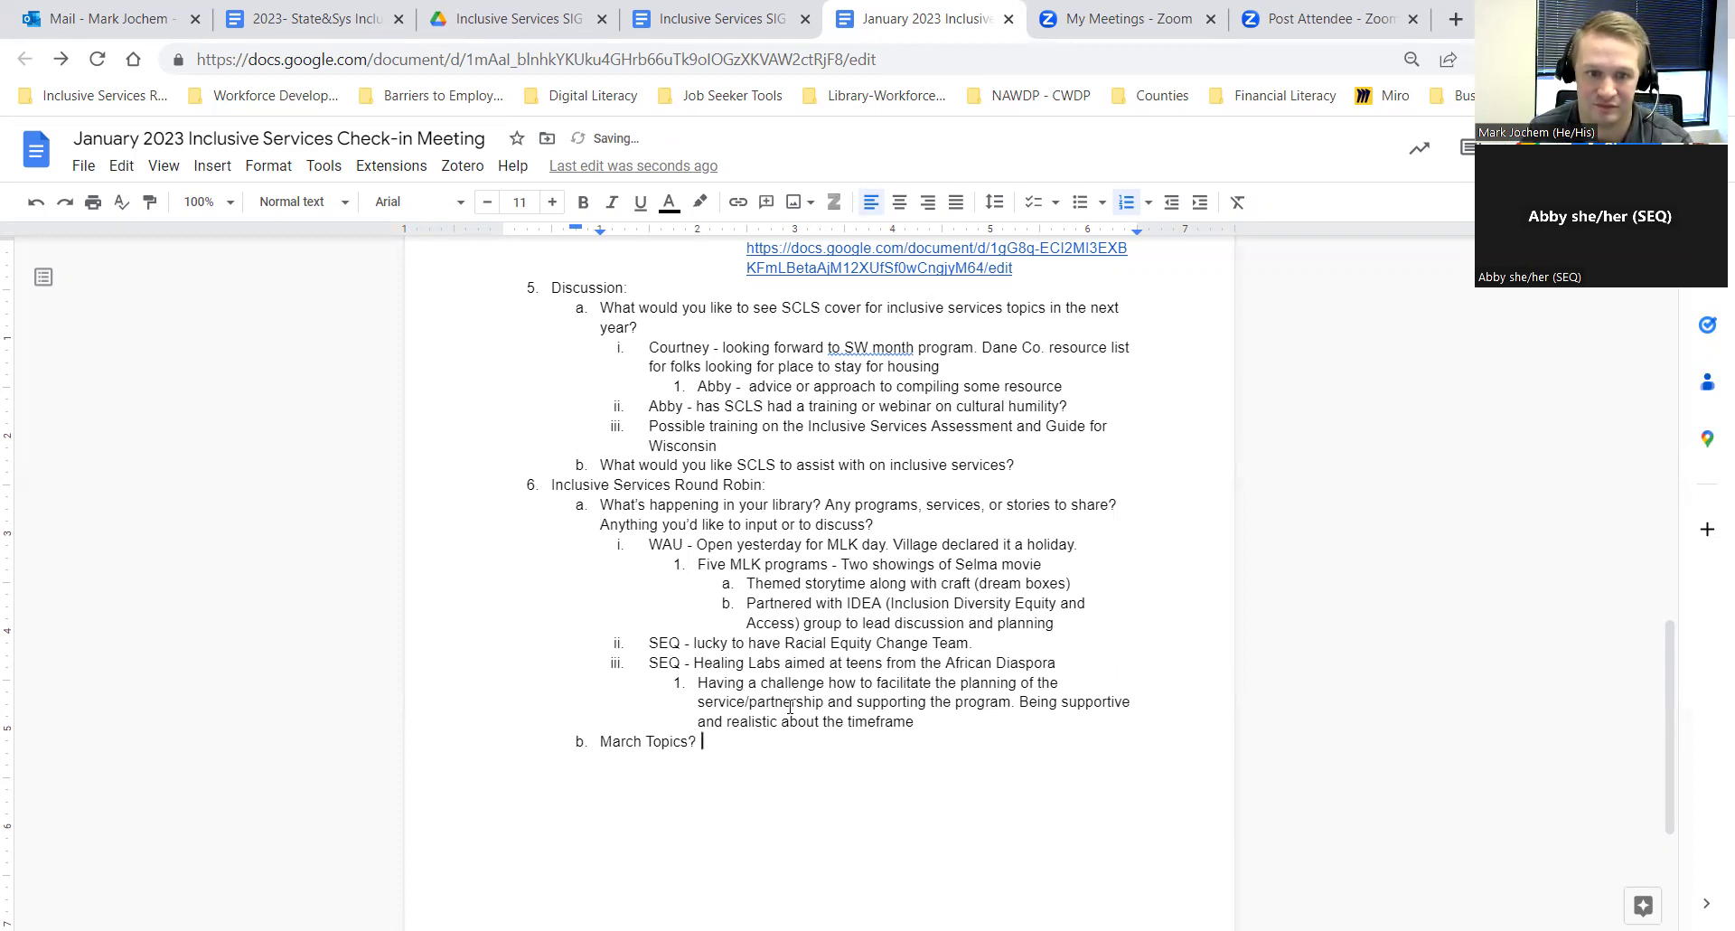
{"action": "key", "text": "Return"}
{"action": "key", "text": "Tab"}
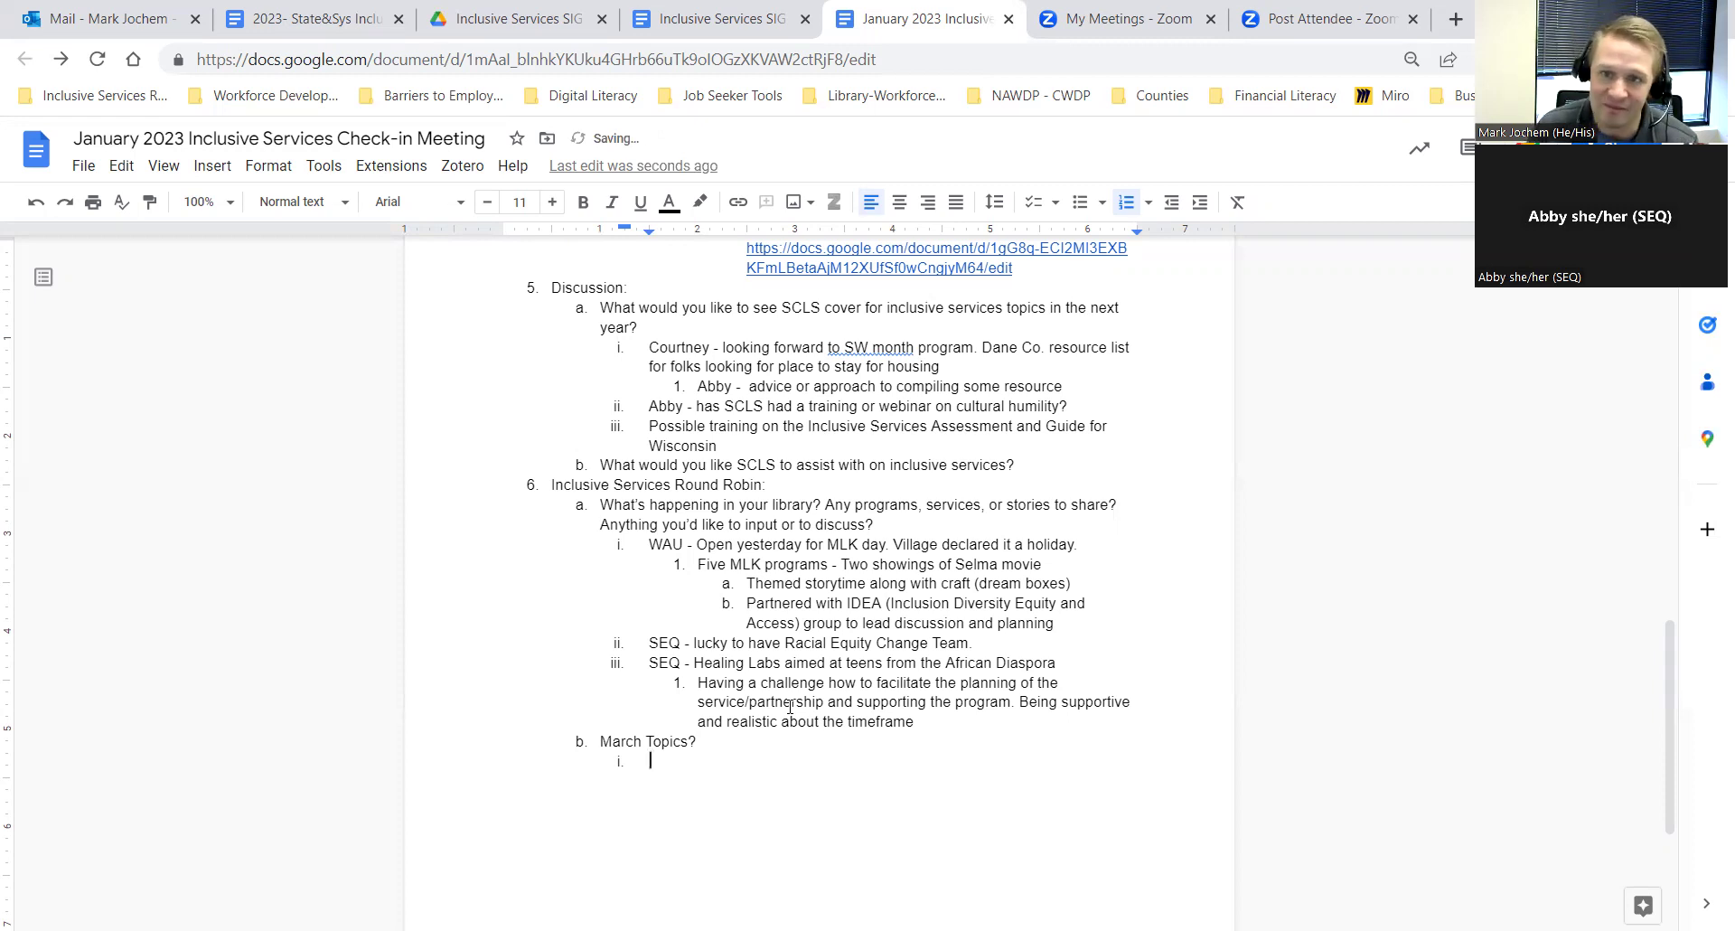